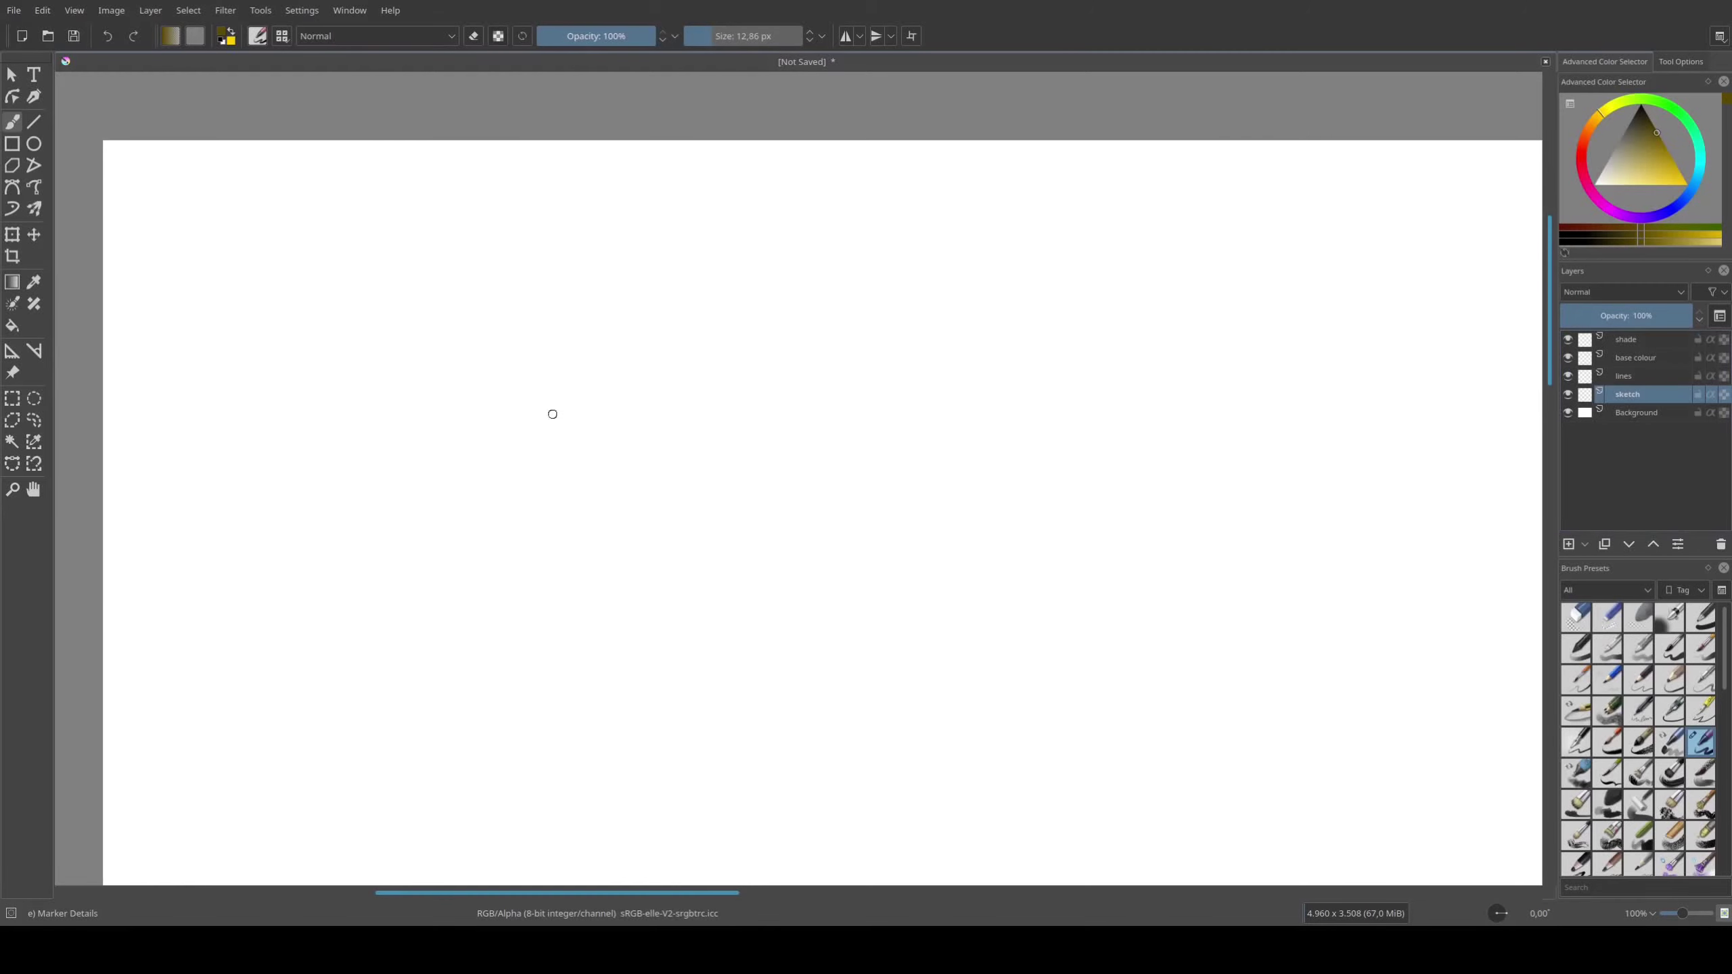
Rough in the head circle, face outline, centre line and shoulders, undoing the last two strokes
{"action": "left_click_drag", "start_coordinate": [505, 351], "coordinate": [446, 412]}
{"action": "left_click_drag", "start_coordinate": [484, 472], "coordinate": [694, 563]}
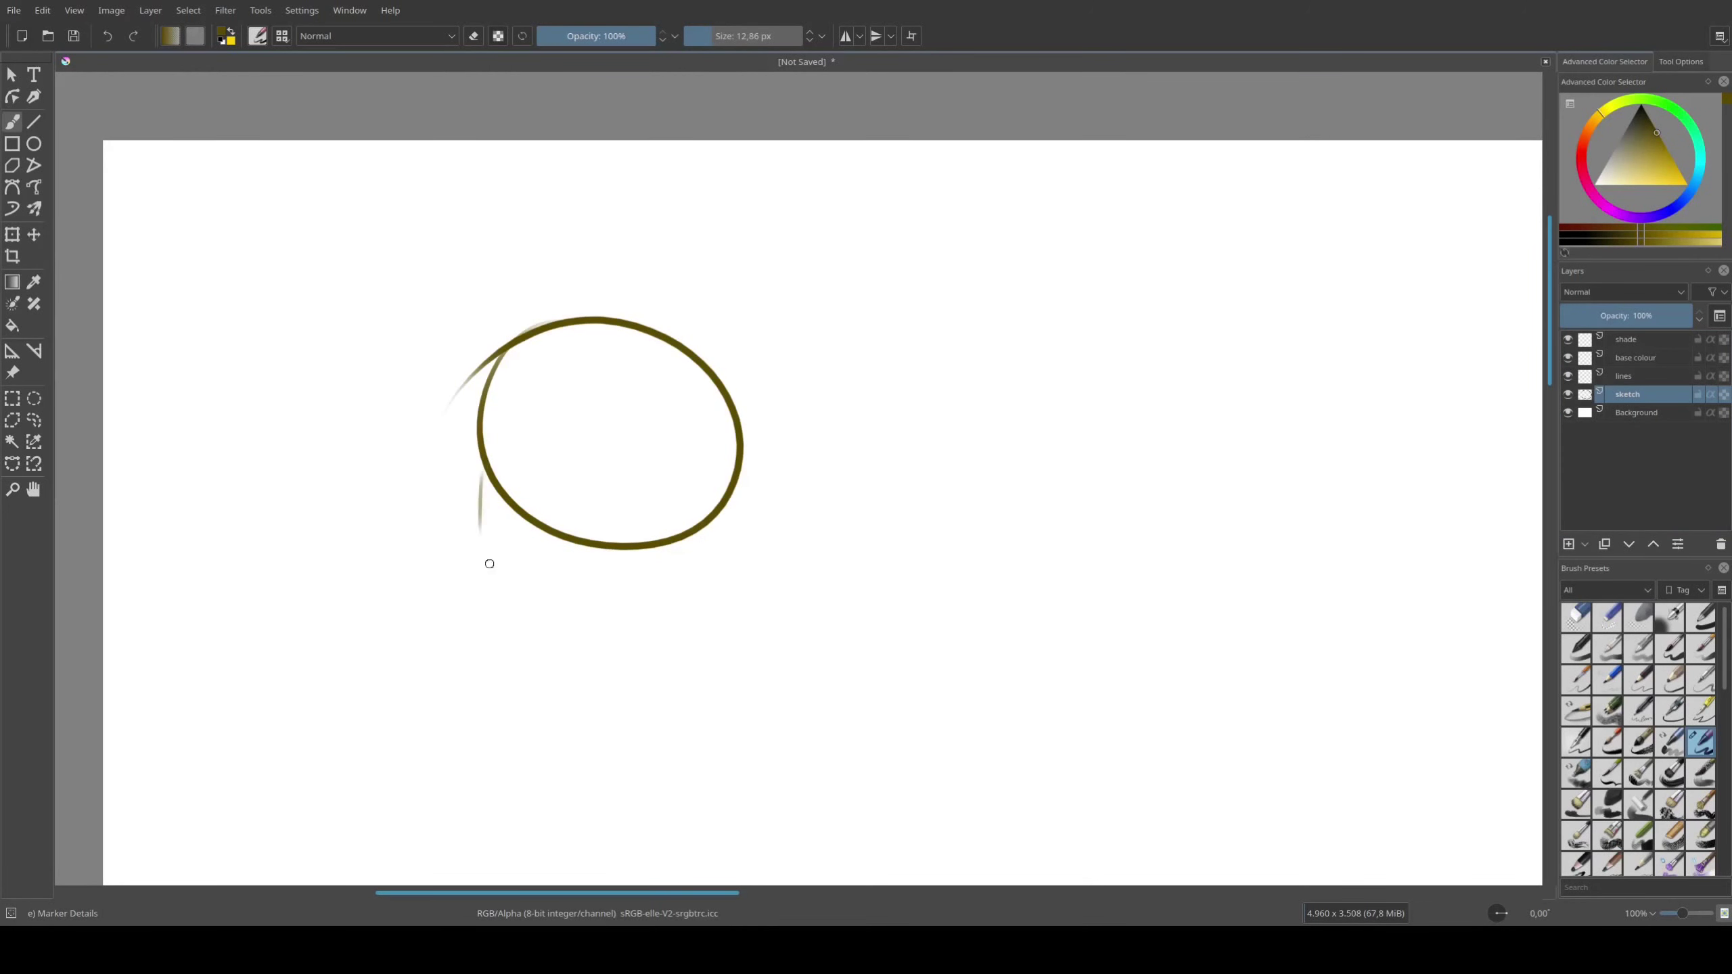
{"action": "left_click_drag", "start_coordinate": [567, 367], "coordinate": [634, 716]}
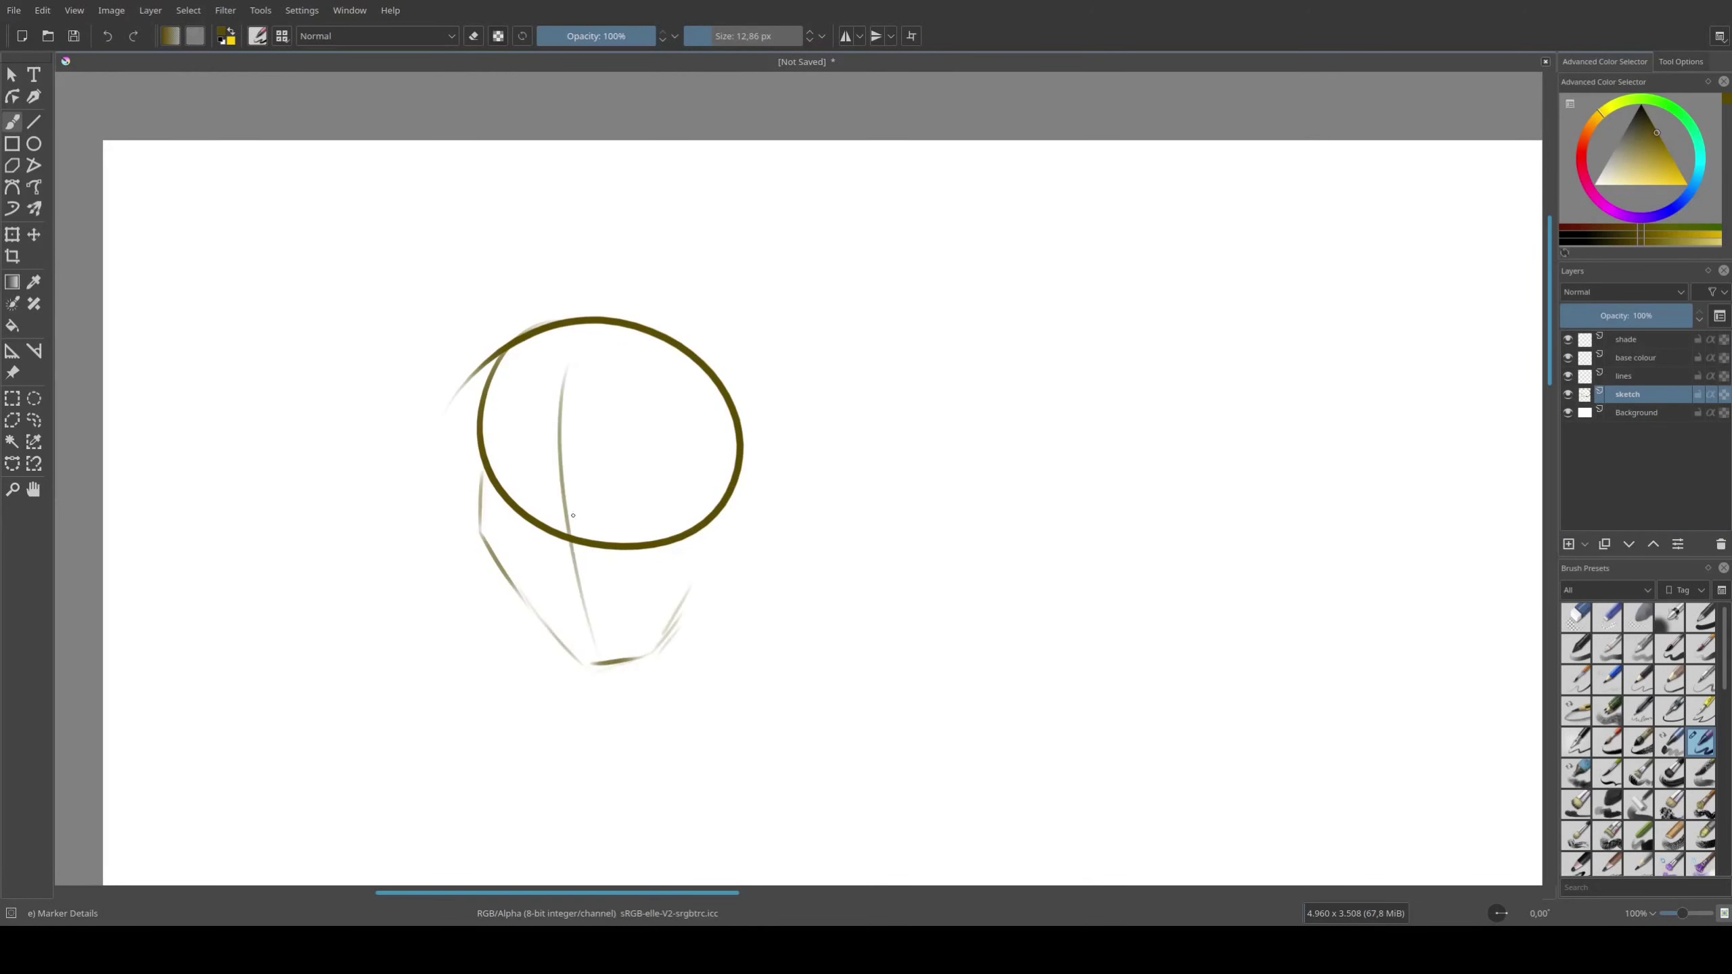
{"action": "left_click_drag", "start_coordinate": [747, 546], "coordinate": [835, 696]}
{"action": "left_click_drag", "start_coordinate": [647, 665], "coordinate": [656, 753]}
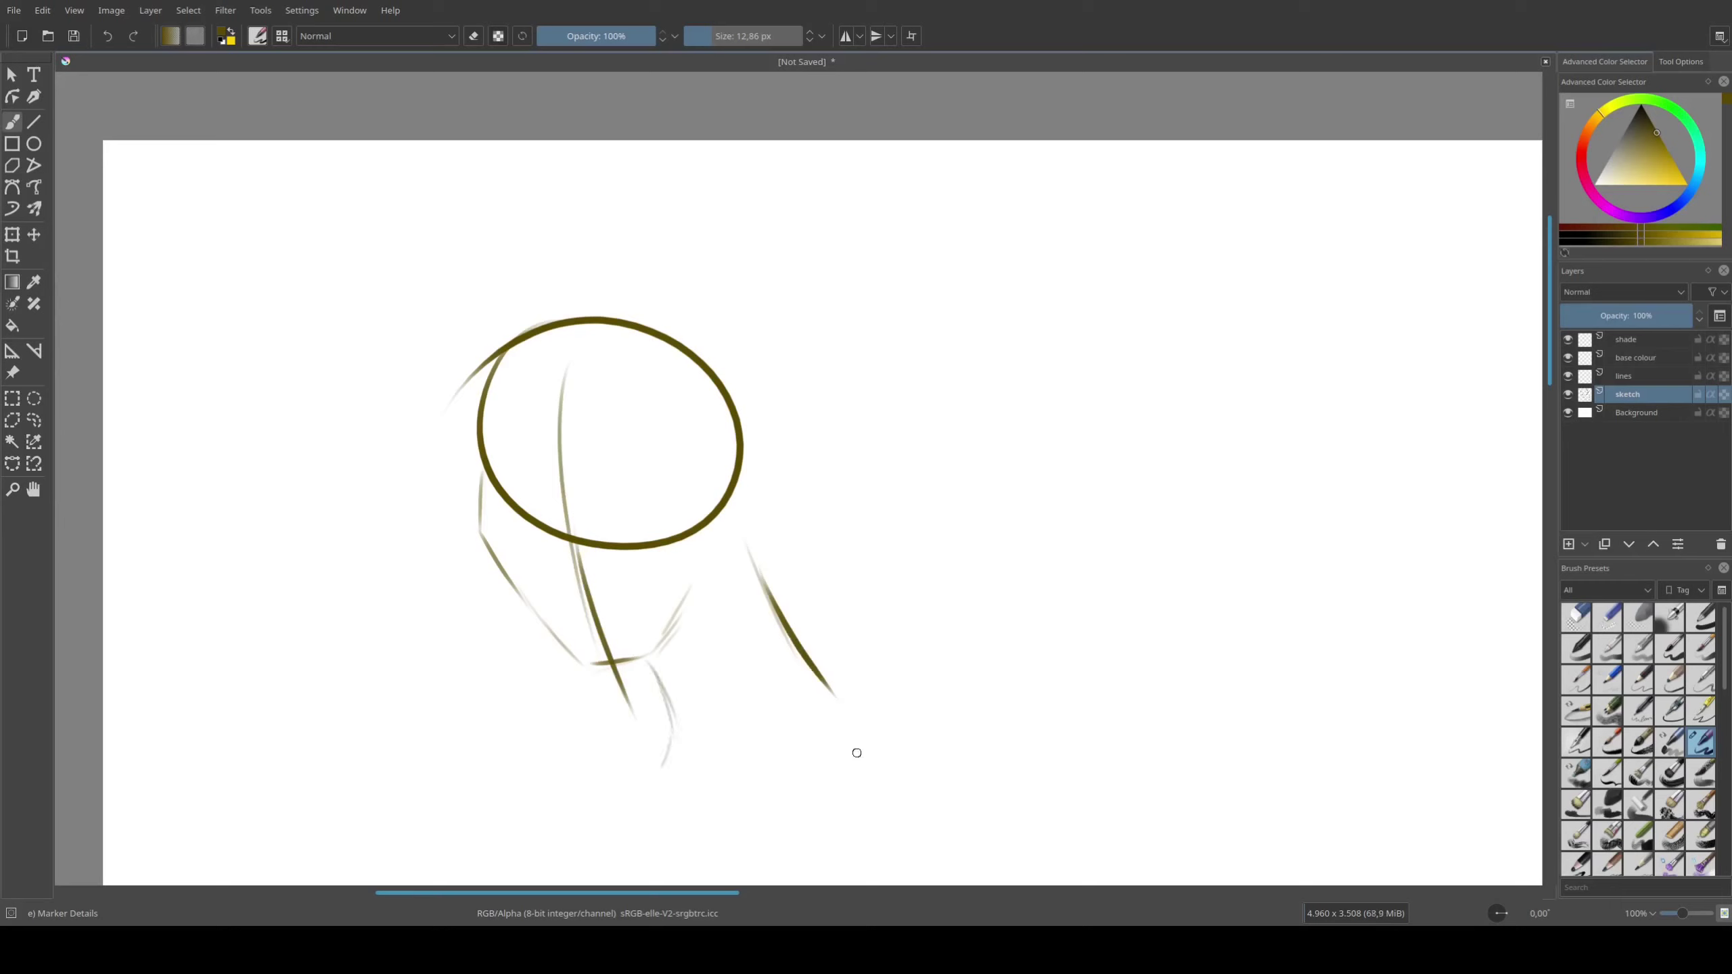
{"action": "key", "text": "ctrl+z"}
{"action": "key", "text": "ctrl+z"}
{"action": "key", "text": "ctrl+z"}
{"action": "key", "text": "ctrl+z"}
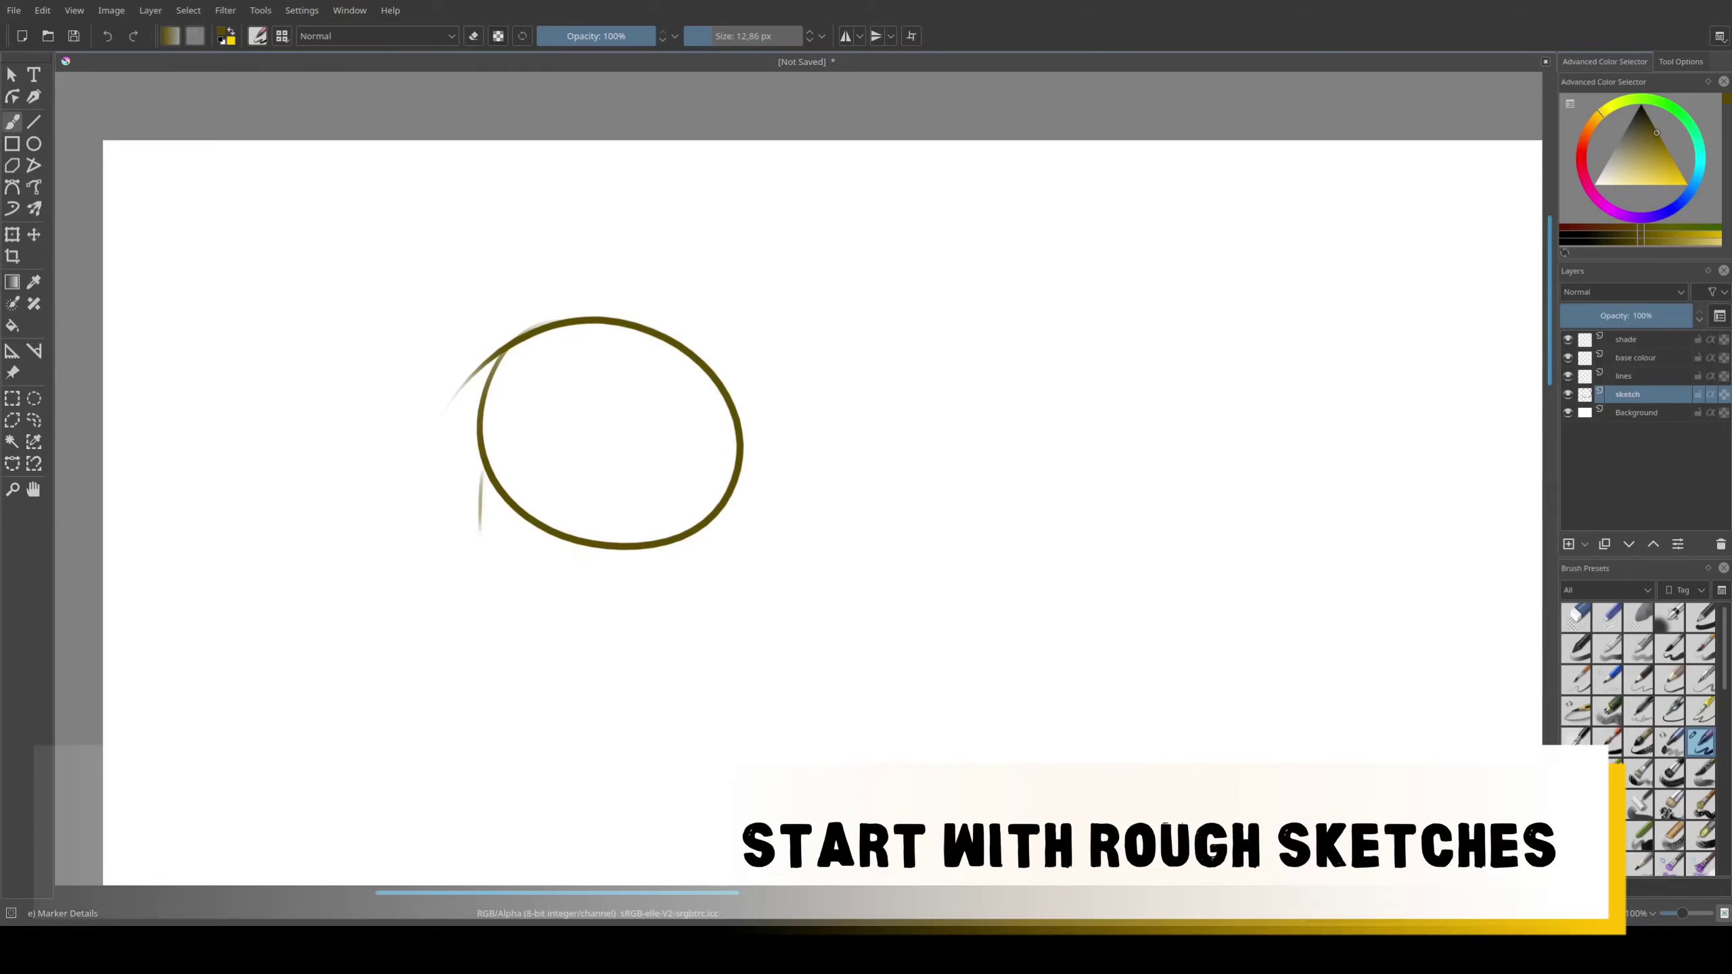
{"action": "key", "text": "ctrl+z"}
Redraw the side of the face, jaw, centre line, collarbones and torso sides
{"action": "mouse_move", "coordinate": [460, 474]}
{"action": "left_mouse_down"}
{"action": "mouse_move", "coordinate": [584, 675]}
{"action": "mouse_move", "coordinate": [659, 602]}
{"action": "left_mouse_up"}
{"action": "left_click_drag", "start_coordinate": [588, 667], "coordinate": [655, 607]}
{"action": "left_click_drag", "start_coordinate": [536, 404], "coordinate": [556, 710]}
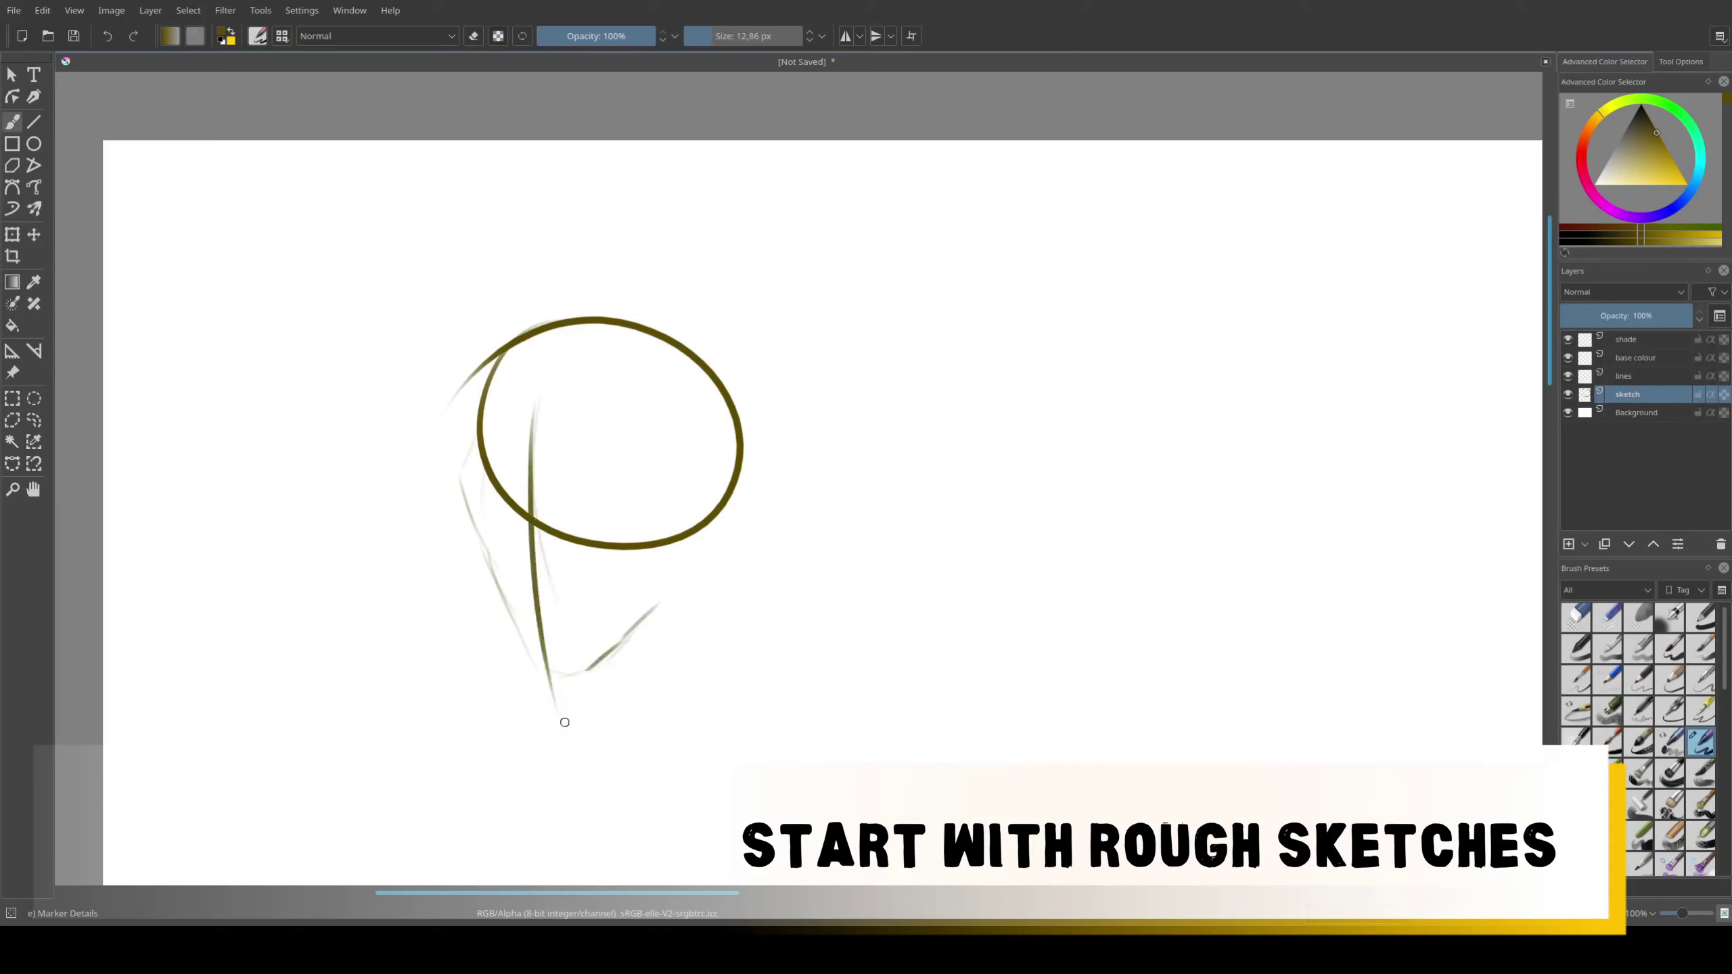
{"action": "left_click_drag", "start_coordinate": [729, 580], "coordinate": [820, 626]}
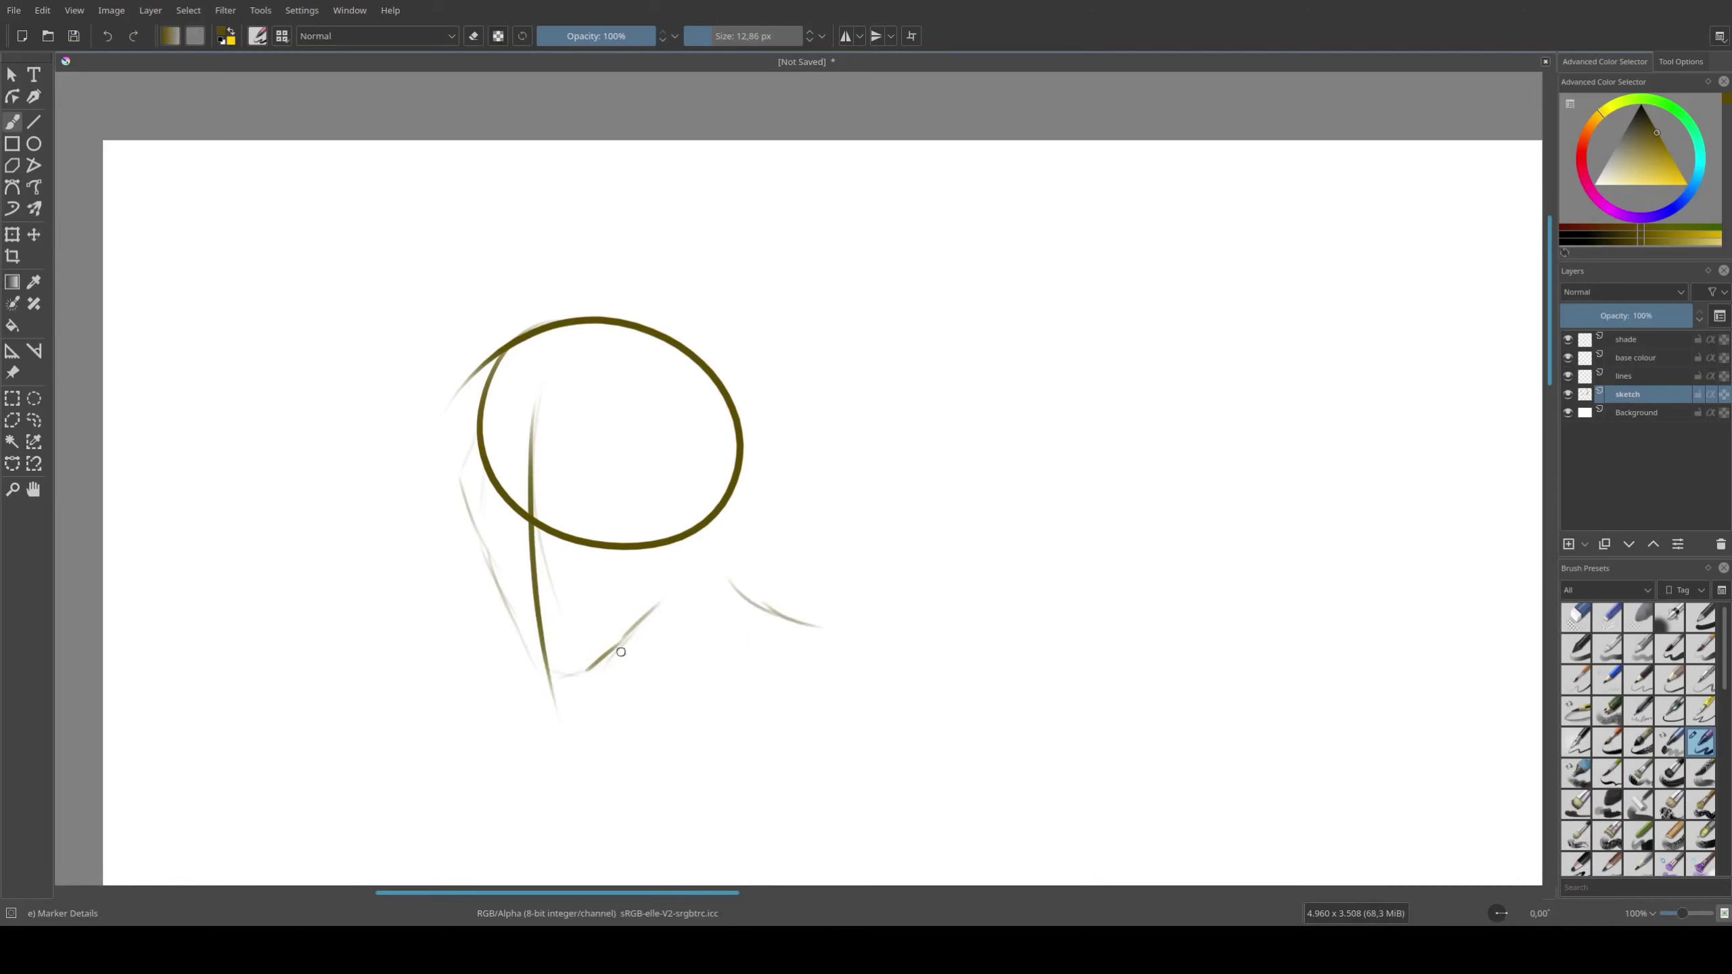
{"action": "left_click_drag", "start_coordinate": [619, 650], "coordinate": [729, 692]}
{"action": "mouse_move", "coordinate": [815, 626]}
{"action": "left_mouse_down"}
{"action": "mouse_move", "coordinate": [942, 646]}
{"action": "mouse_move", "coordinate": [932, 785]}
{"action": "left_mouse_up"}
{"action": "mouse_move", "coordinate": [684, 677]}
{"action": "left_mouse_down"}
{"action": "mouse_move", "coordinate": [594, 686]}
{"action": "mouse_move", "coordinate": [592, 838]}
{"action": "left_mouse_up"}
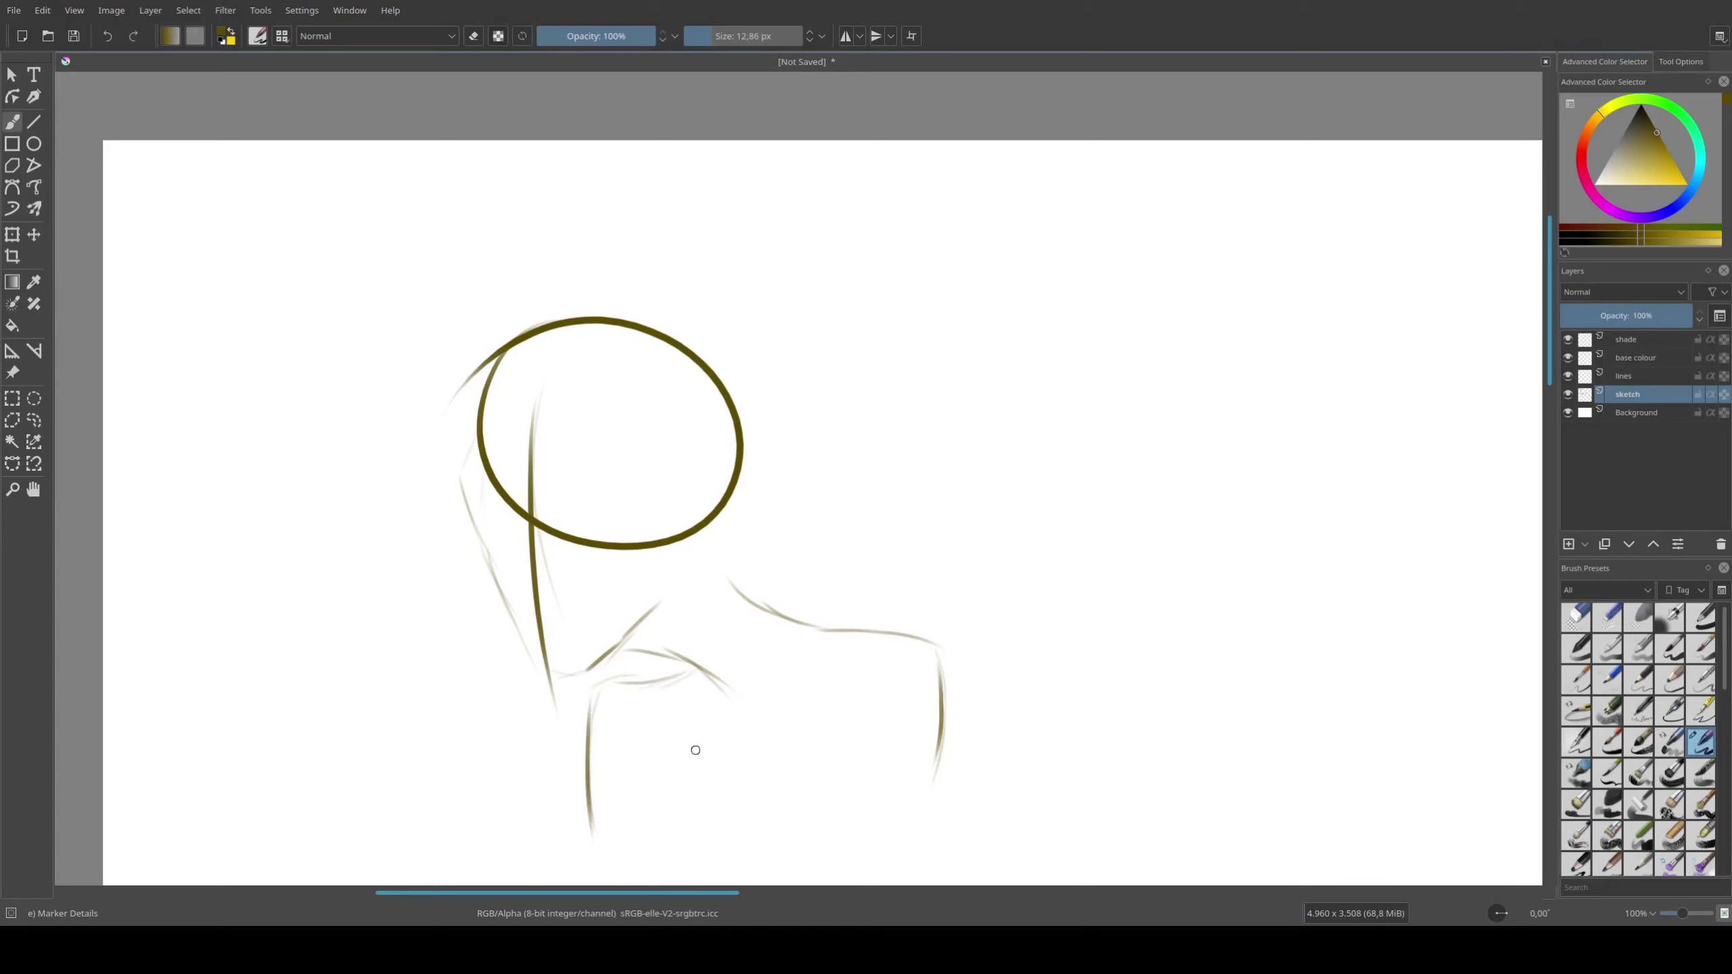
Mark the mouth and eye lines, then add torso, chest and a dark arm stroke
{"action": "left_click_drag", "start_coordinate": [532, 612], "coordinate": [586, 605]}
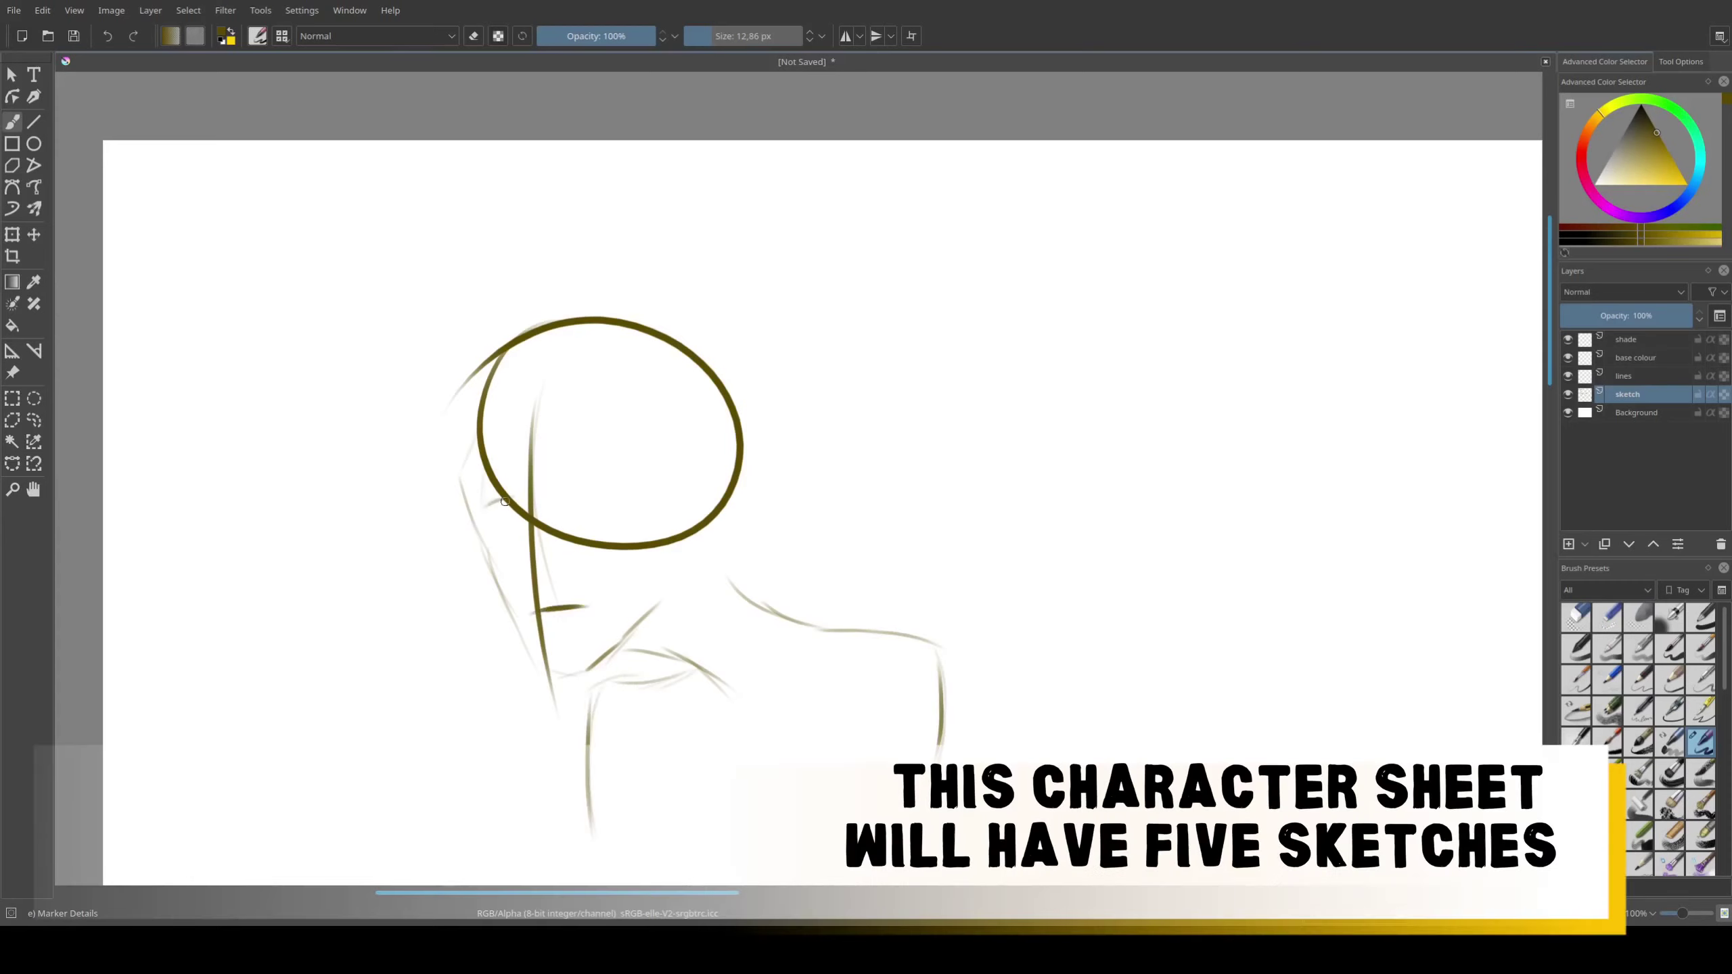
{"action": "left_click_drag", "start_coordinate": [581, 504], "coordinate": [609, 503]}
{"action": "left_click_drag", "start_coordinate": [699, 728], "coordinate": [683, 605]}
{"action": "left_click_drag", "start_coordinate": [832, 552], "coordinate": [822, 671]}
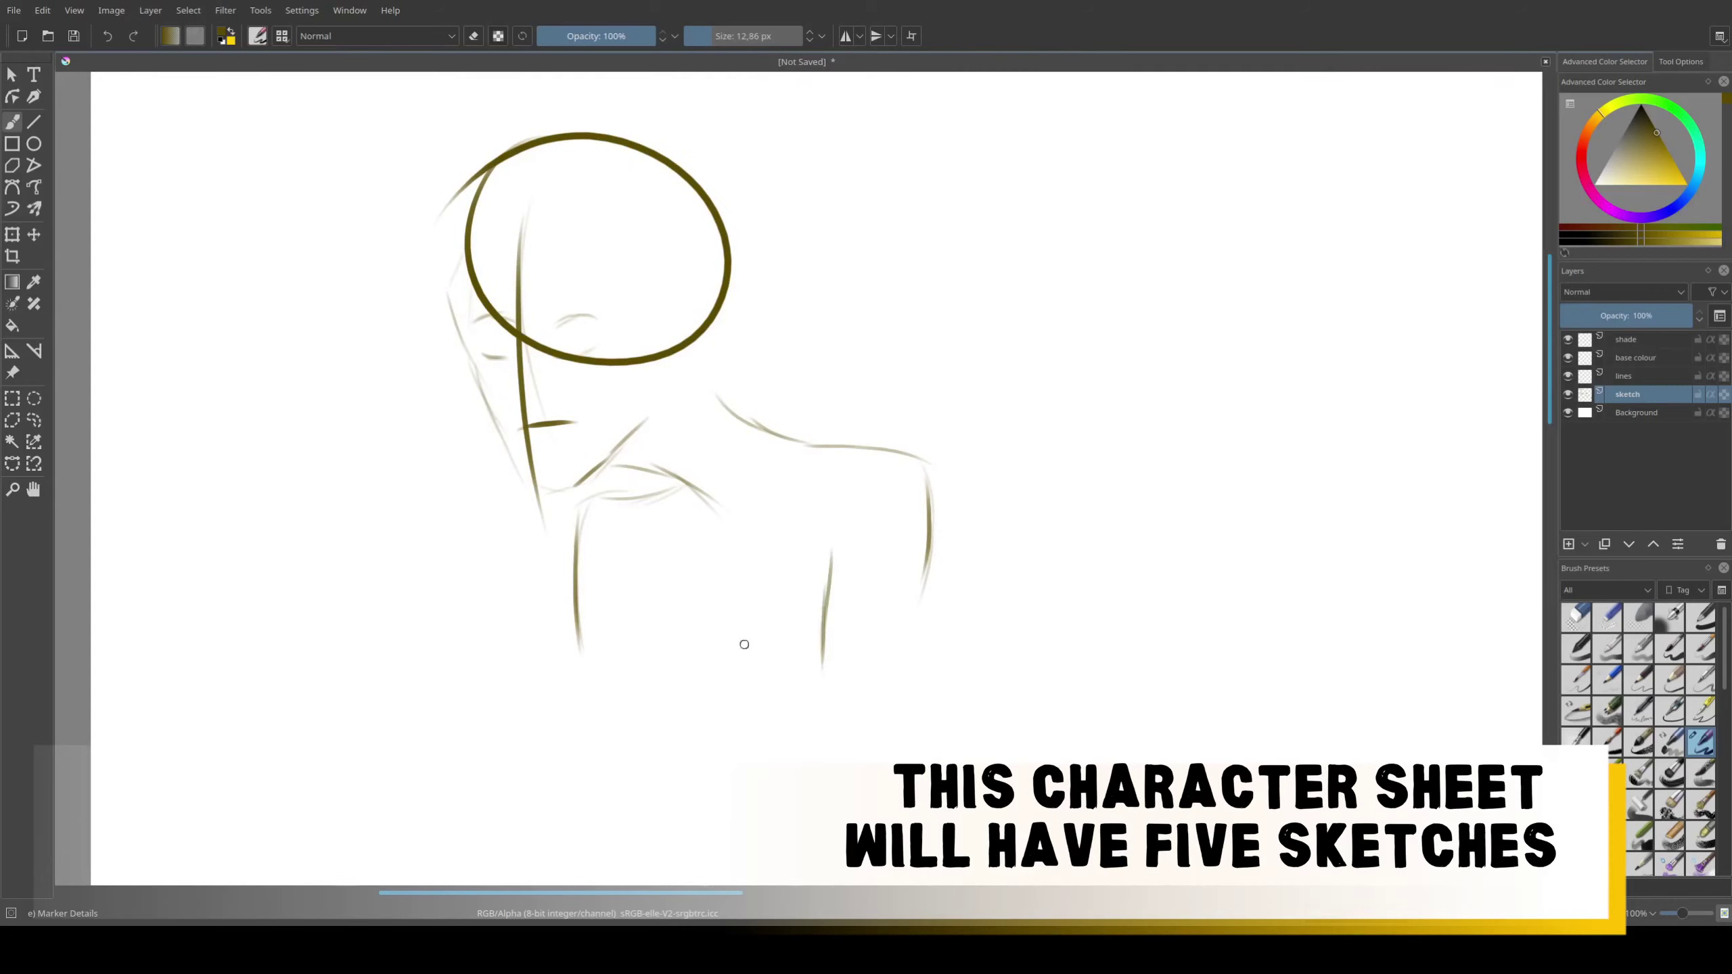
{"action": "mouse_move", "coordinate": [838, 607]}
{"action": "left_mouse_down"}
{"action": "mouse_move", "coordinate": [672, 663]}
{"action": "mouse_move", "coordinate": [696, 644]}
{"action": "mouse_move", "coordinate": [620, 644]}
{"action": "left_mouse_up"}
{"action": "mouse_move", "coordinate": [612, 580]}
{"action": "left_mouse_down"}
{"action": "mouse_move", "coordinate": [604, 724]}
{"action": "mouse_move", "coordinate": [651, 771]}
{"action": "left_mouse_up"}
{"action": "left_click_drag", "start_coordinate": [580, 630], "coordinate": [581, 681]}
{"action": "scroll", "coordinate": [810, 629], "scroll_direction": "up", "scroll_amount": 5}
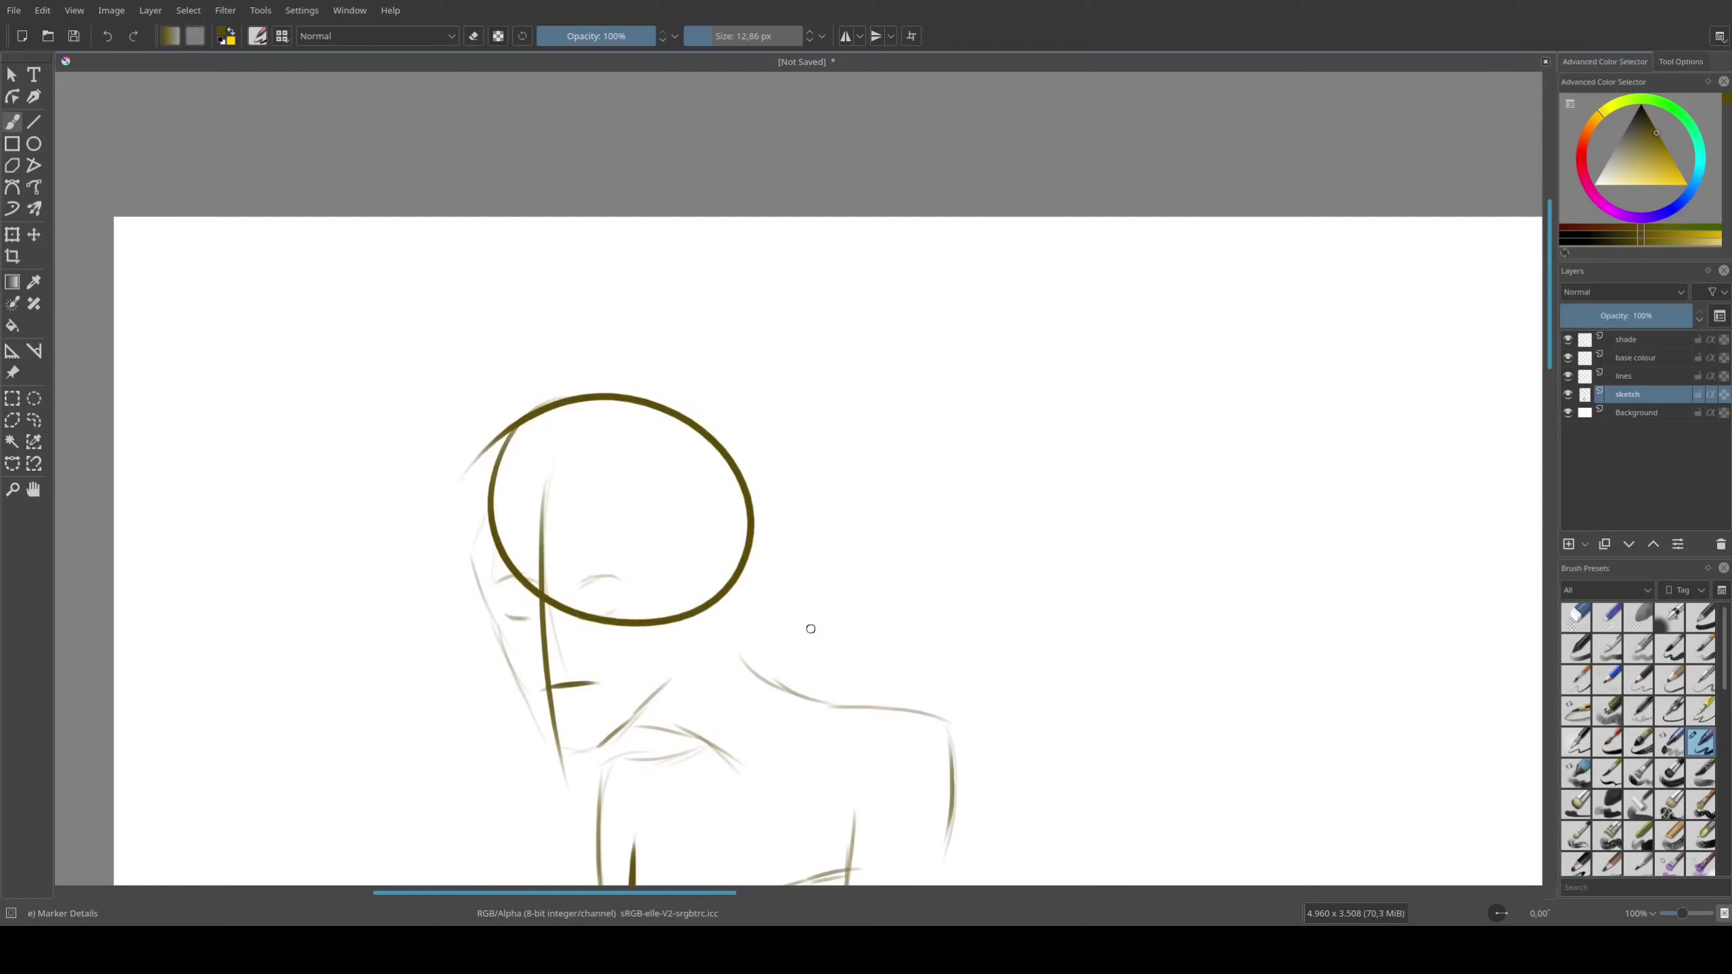
Sketch the pointed elf ear, small eye marks, a chest stroke and the left jaw line
{"action": "mouse_move", "coordinate": [704, 573]}
{"action": "left_mouse_down"}
{"action": "mouse_move", "coordinate": [839, 459]}
{"action": "mouse_move", "coordinate": [716, 618]}
{"action": "left_mouse_up"}
{"action": "left_click_drag", "start_coordinate": [816, 488], "coordinate": [754, 540]}
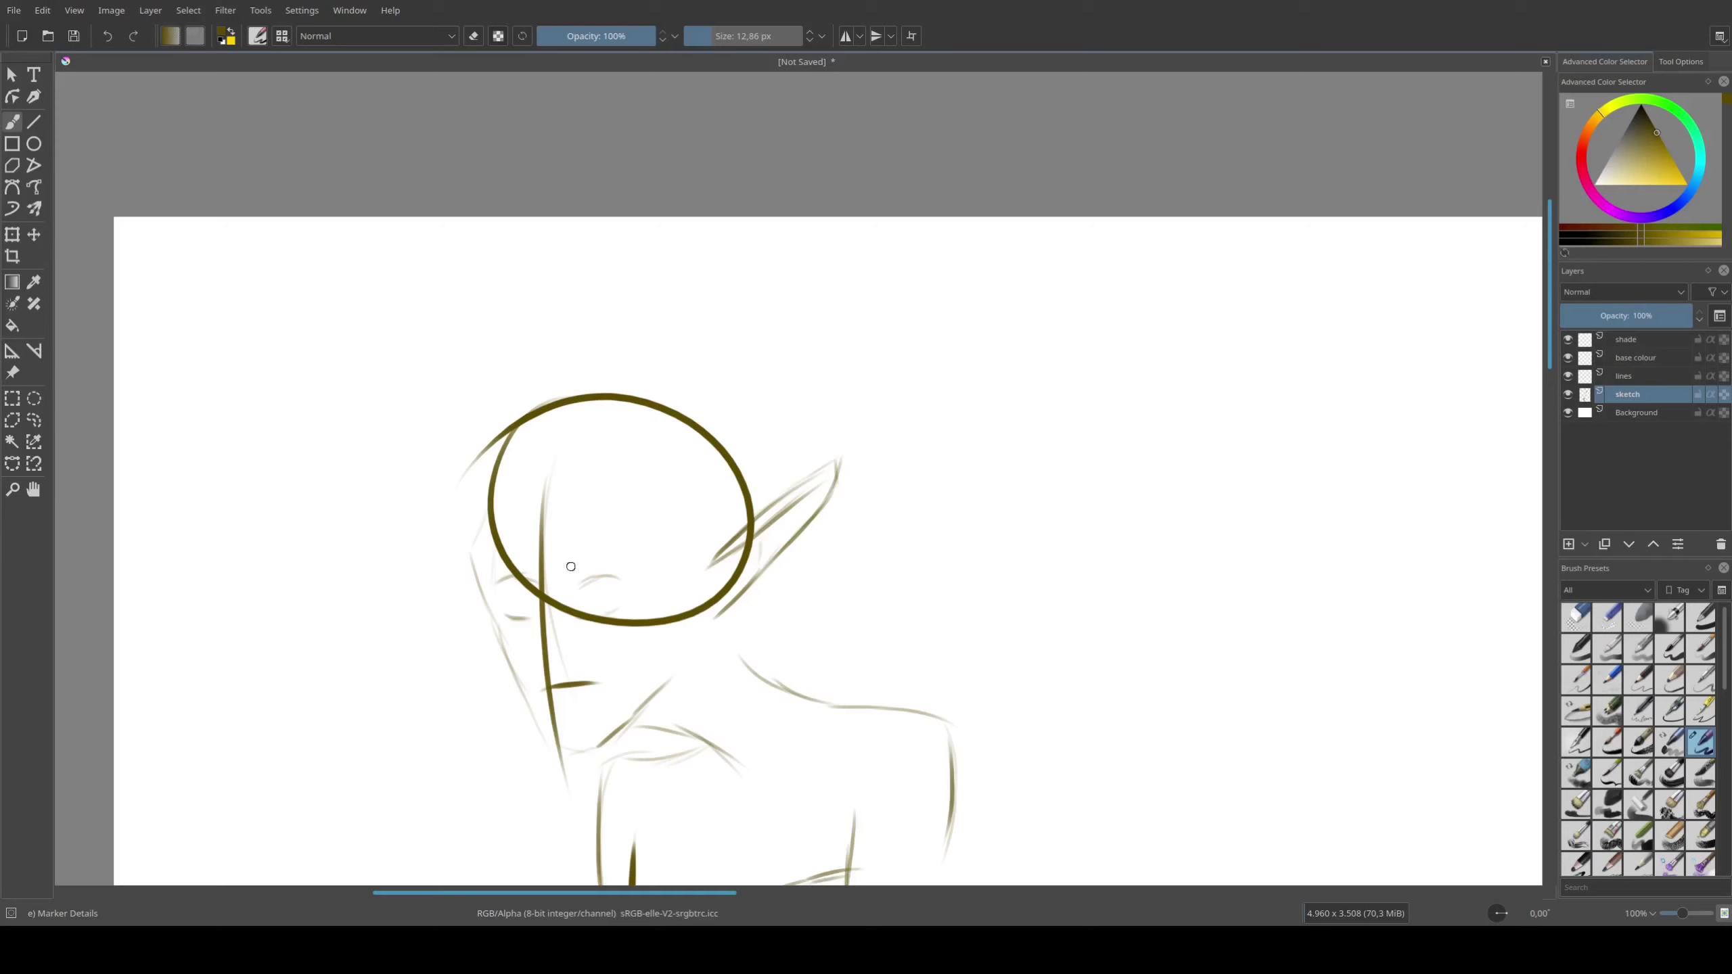
{"action": "mouse_move", "coordinate": [588, 599]}
{"action": "left_mouse_down"}
{"action": "mouse_move", "coordinate": [595, 613]}
{"action": "mouse_move", "coordinate": [503, 618]}
{"action": "left_mouse_up"}
{"action": "scroll", "coordinate": [750, 287], "scroll_direction": "down", "scroll_amount": 3}
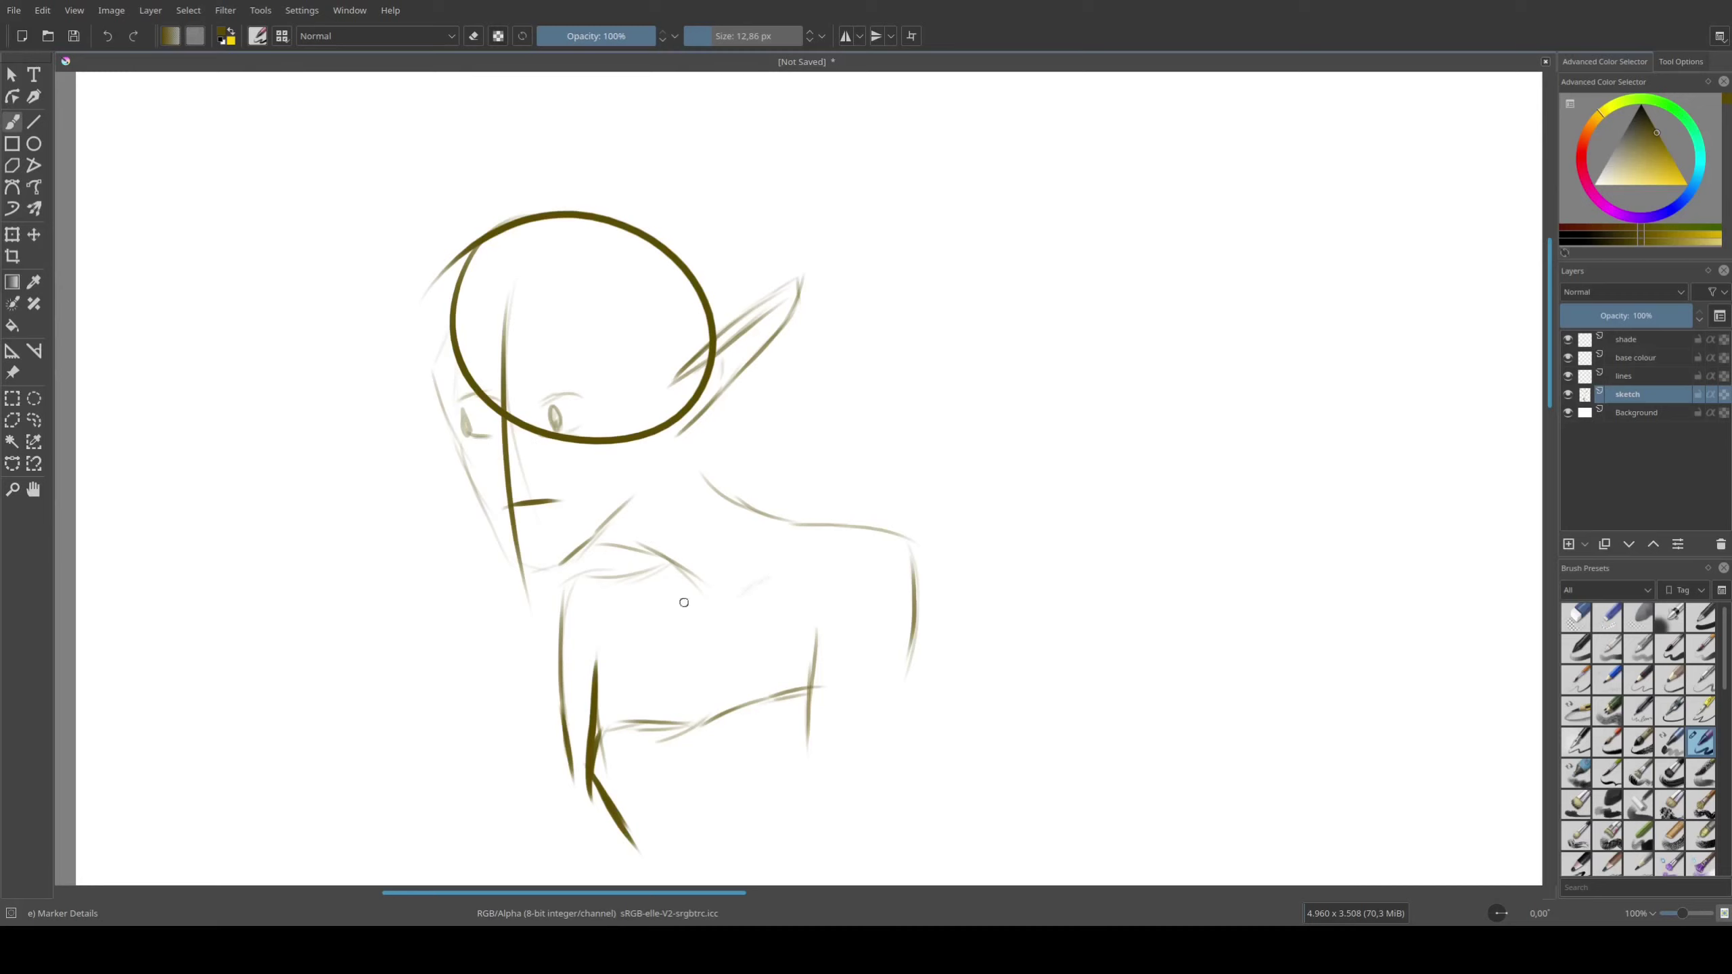
{"action": "left_click_drag", "start_coordinate": [684, 602], "coordinate": [697, 598]}
{"action": "left_click_drag", "start_coordinate": [445, 354], "coordinate": [496, 541]}
Add hair strokes, a brow-to-nose line, the hair bun and neck lines
{"action": "mouse_move", "coordinate": [448, 318]}
{"action": "left_mouse_down"}
{"action": "mouse_move", "coordinate": [396, 349]}
{"action": "mouse_move", "coordinate": [425, 489]}
{"action": "mouse_move", "coordinate": [401, 422]}
{"action": "left_mouse_up"}
{"action": "left_click_drag", "start_coordinate": [575, 333], "coordinate": [621, 391]}
{"action": "mouse_move", "coordinate": [439, 300]}
{"action": "left_mouse_down"}
{"action": "mouse_move", "coordinate": [469, 217]}
{"action": "mouse_move", "coordinate": [633, 190]}
{"action": "left_mouse_up"}
{"action": "left_click_drag", "start_coordinate": [716, 420], "coordinate": [704, 475]}
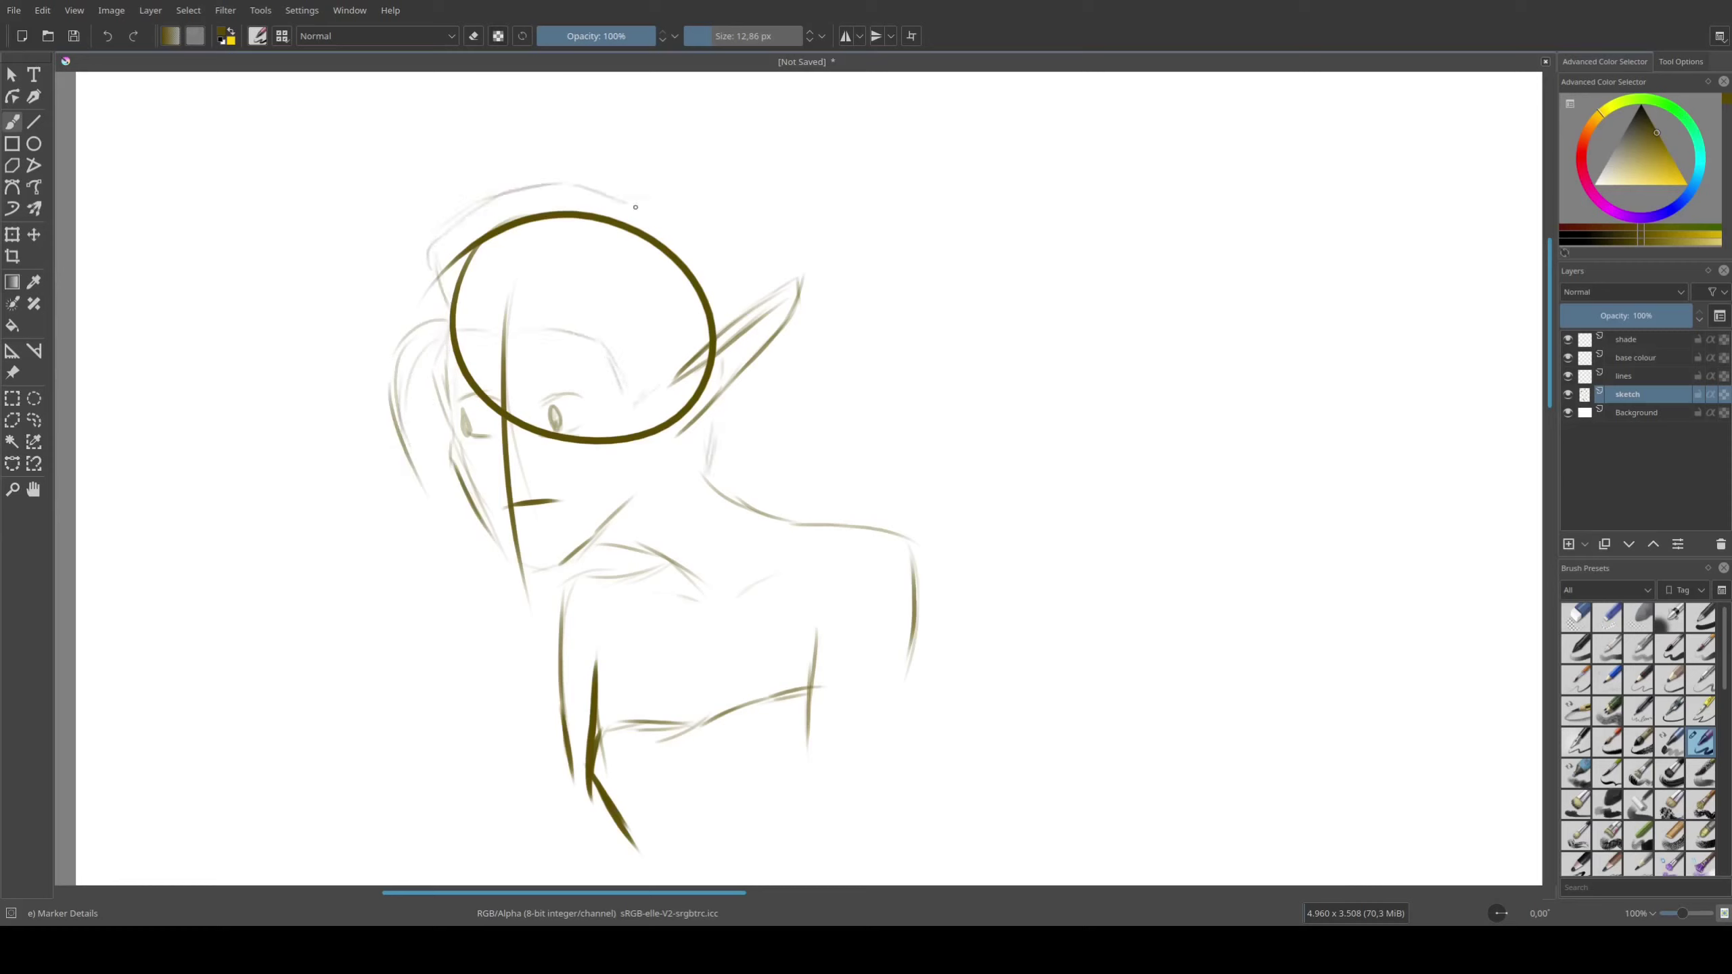
{"action": "left_click_drag", "start_coordinate": [605, 183], "coordinate": [751, 253]}
{"action": "left_click_drag", "start_coordinate": [764, 359], "coordinate": [767, 505]}
Add nose and cheek strokes plus extra hair strands and face lines
{"action": "left_click_drag", "start_coordinate": [619, 379], "coordinate": [646, 511]}
{"action": "left_click_drag", "start_coordinate": [663, 393], "coordinate": [668, 482]}
{"action": "left_click_drag", "start_coordinate": [408, 305], "coordinate": [440, 321]}
{"action": "left_click_drag", "start_coordinate": [409, 300], "coordinate": [432, 249]}
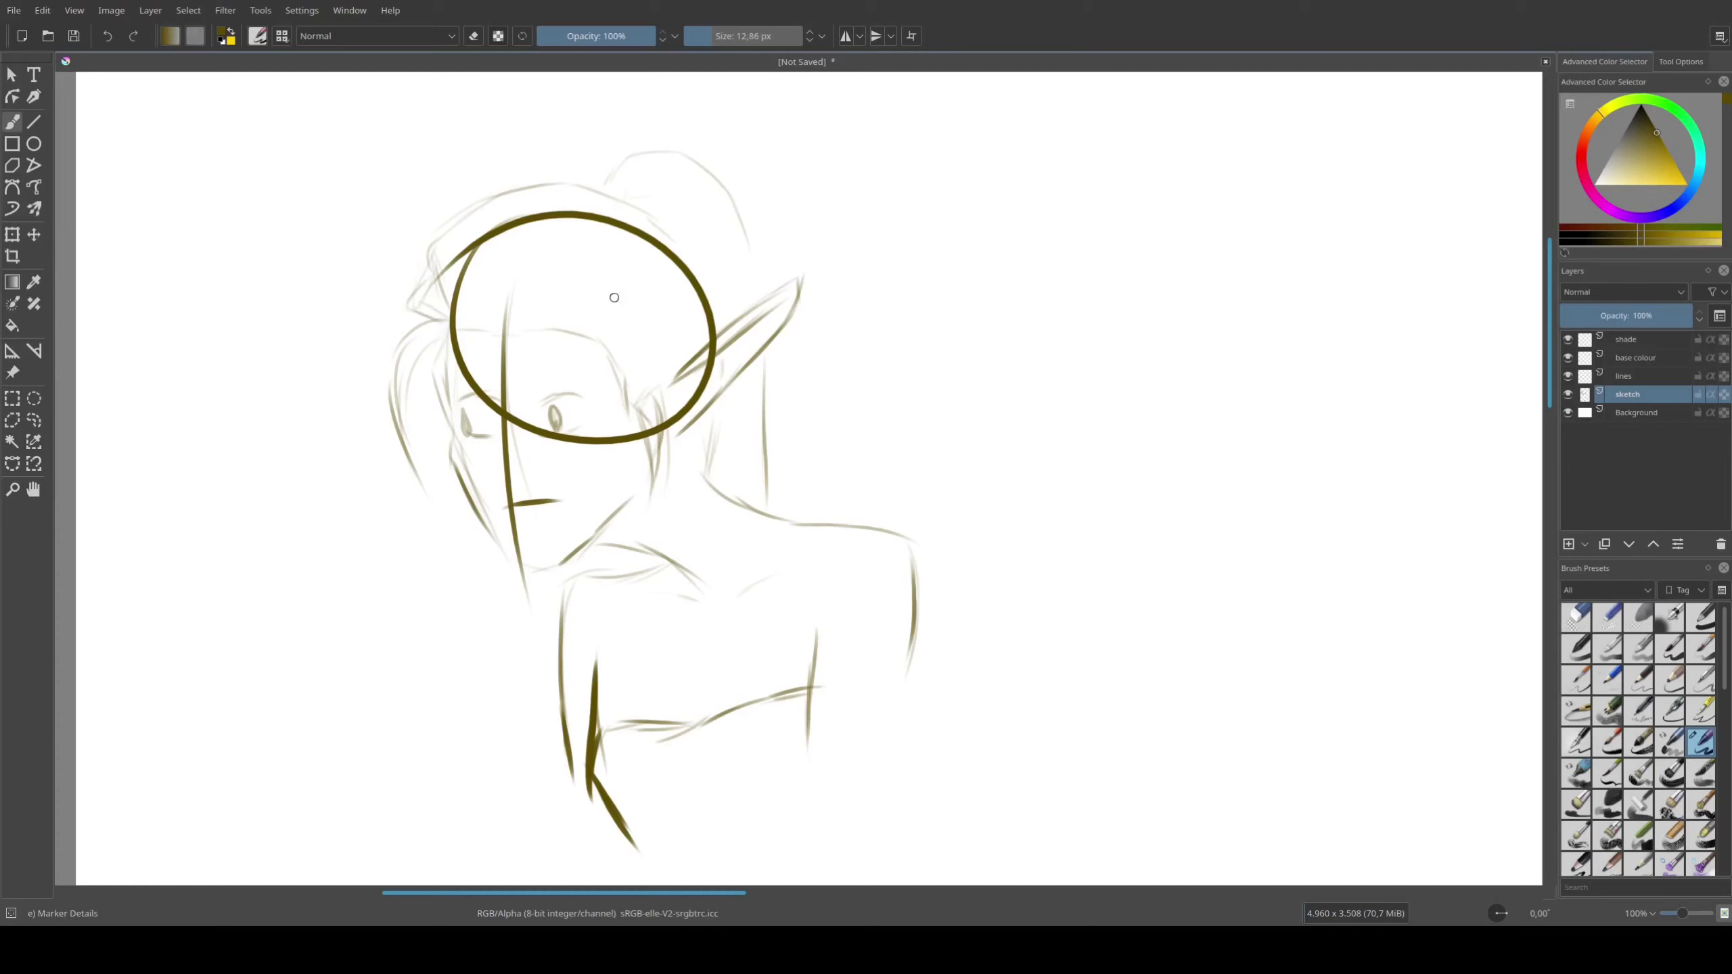
{"action": "left_click_drag", "start_coordinate": [634, 245], "coordinate": [611, 312]}
{"action": "left_click_drag", "start_coordinate": [661, 220], "coordinate": [724, 321]}
{"action": "left_click_drag", "start_coordinate": [750, 233], "coordinate": [745, 301]}
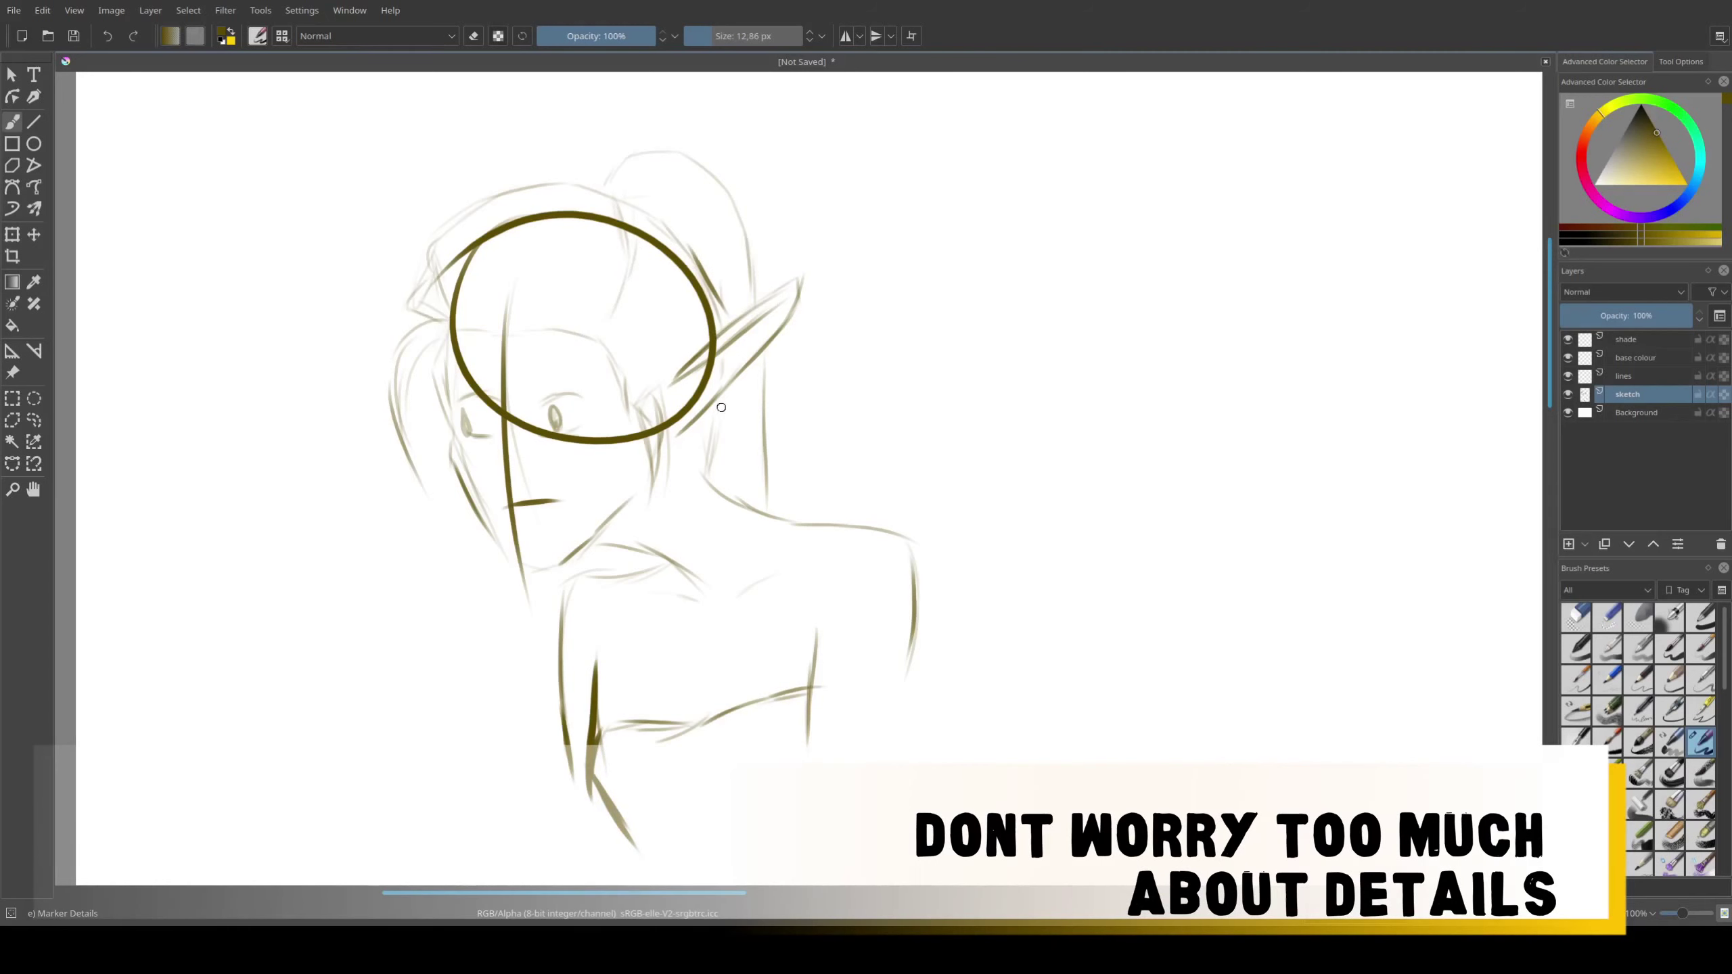
{"action": "mouse_move", "coordinate": [720, 407]}
{"action": "left_mouse_down"}
{"action": "mouse_move", "coordinate": [812, 453]}
{"action": "mouse_move", "coordinate": [808, 390]}
{"action": "left_mouse_up"}
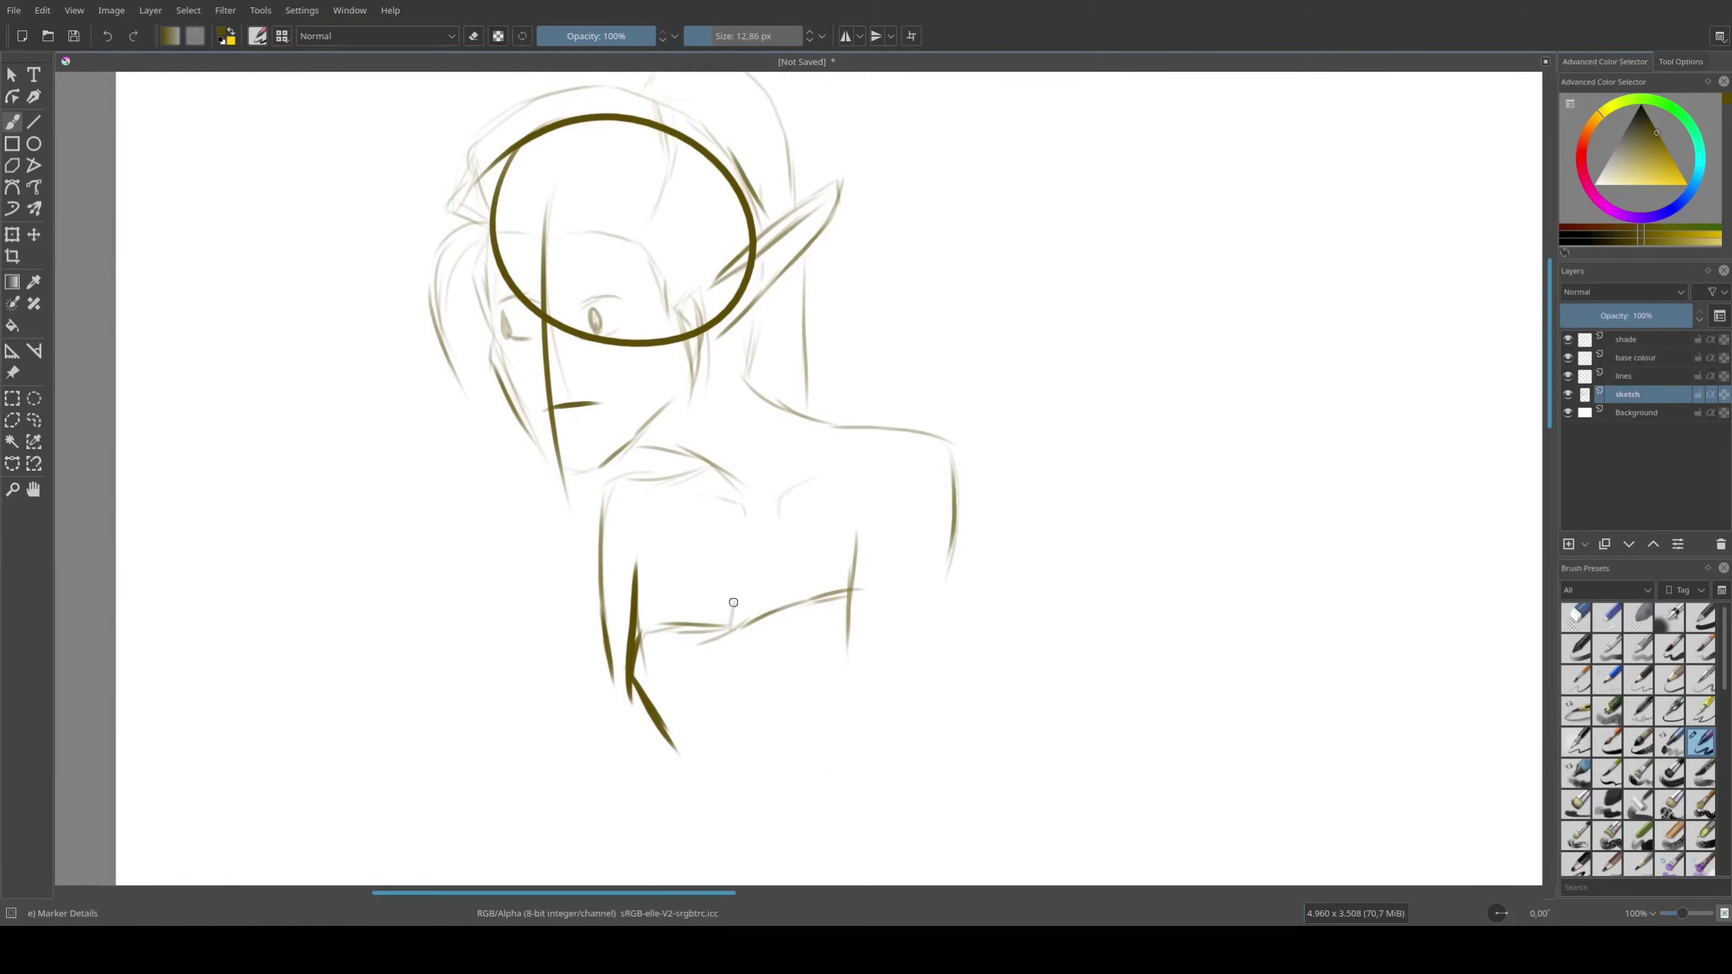
Darken the eyebrows and eyes and add lines around the eyes and nose
{"action": "left_click_drag", "start_coordinate": [805, 305], "coordinate": [846, 366]}
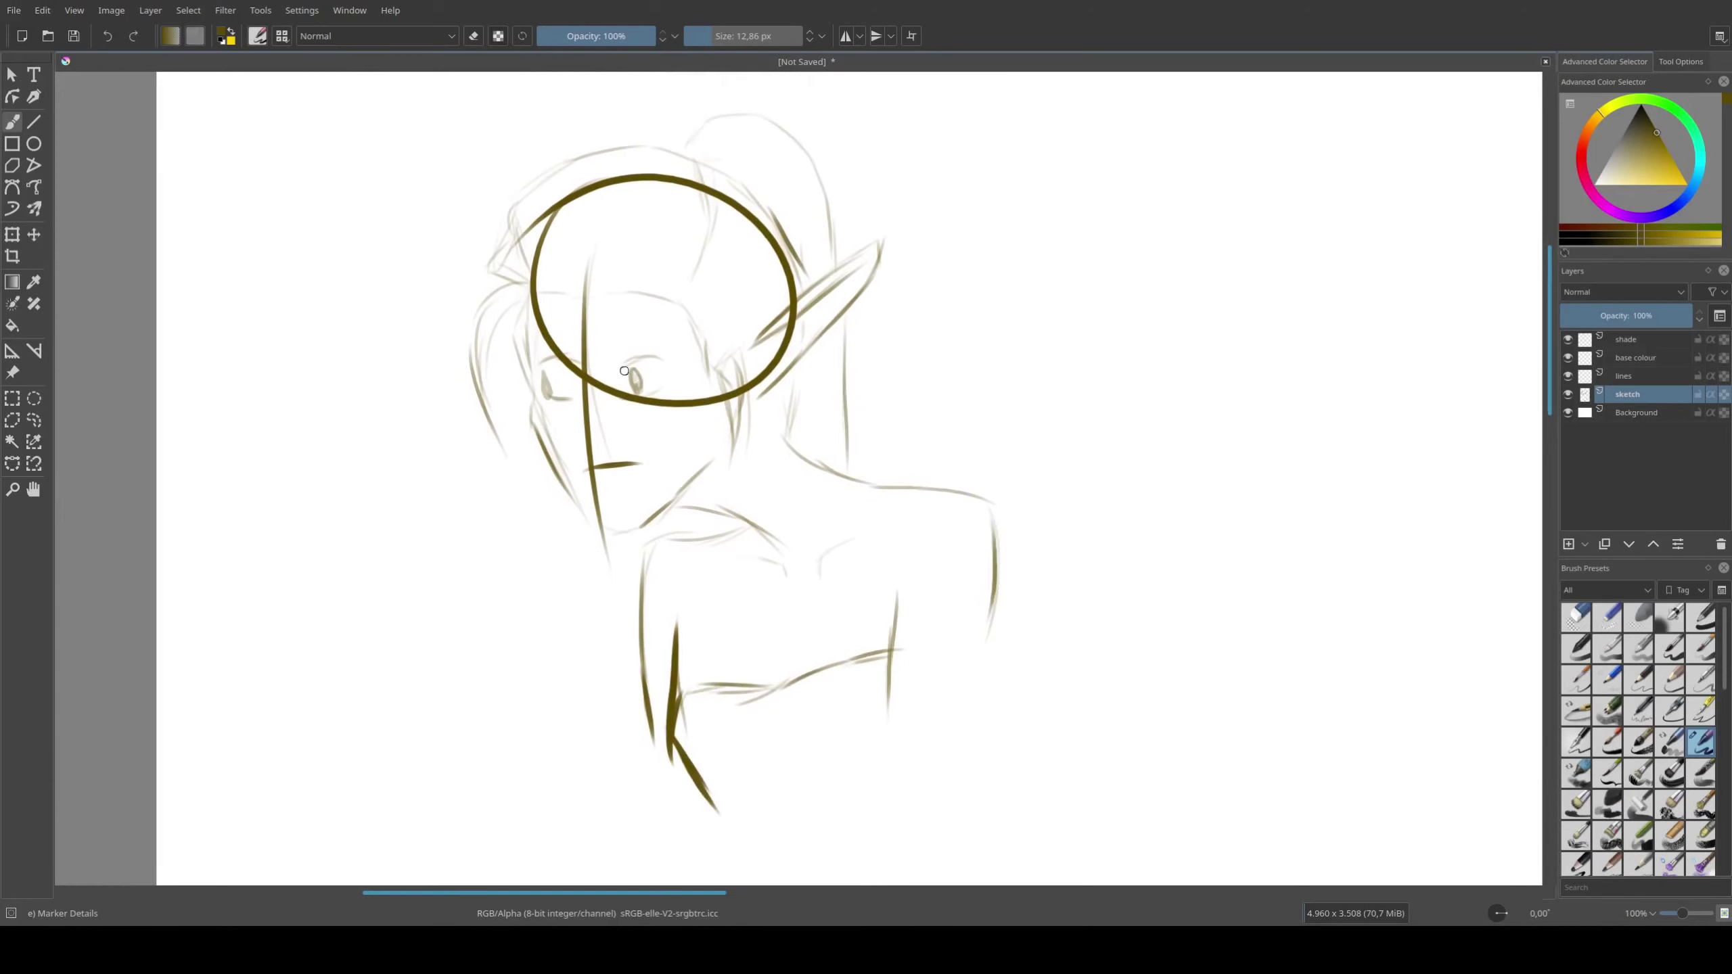
{"action": "left_click_drag", "start_coordinate": [621, 370], "coordinate": [664, 357]}
{"action": "left_click_drag", "start_coordinate": [545, 360], "coordinate": [577, 355]}
{"action": "left_click_drag", "start_coordinate": [549, 394], "coordinate": [641, 396]}
{"action": "mouse_move", "coordinate": [644, 395]}
{"action": "left_mouse_down"}
{"action": "mouse_move", "coordinate": [664, 395]}
{"action": "mouse_move", "coordinate": [679, 343]}
{"action": "left_mouse_up"}
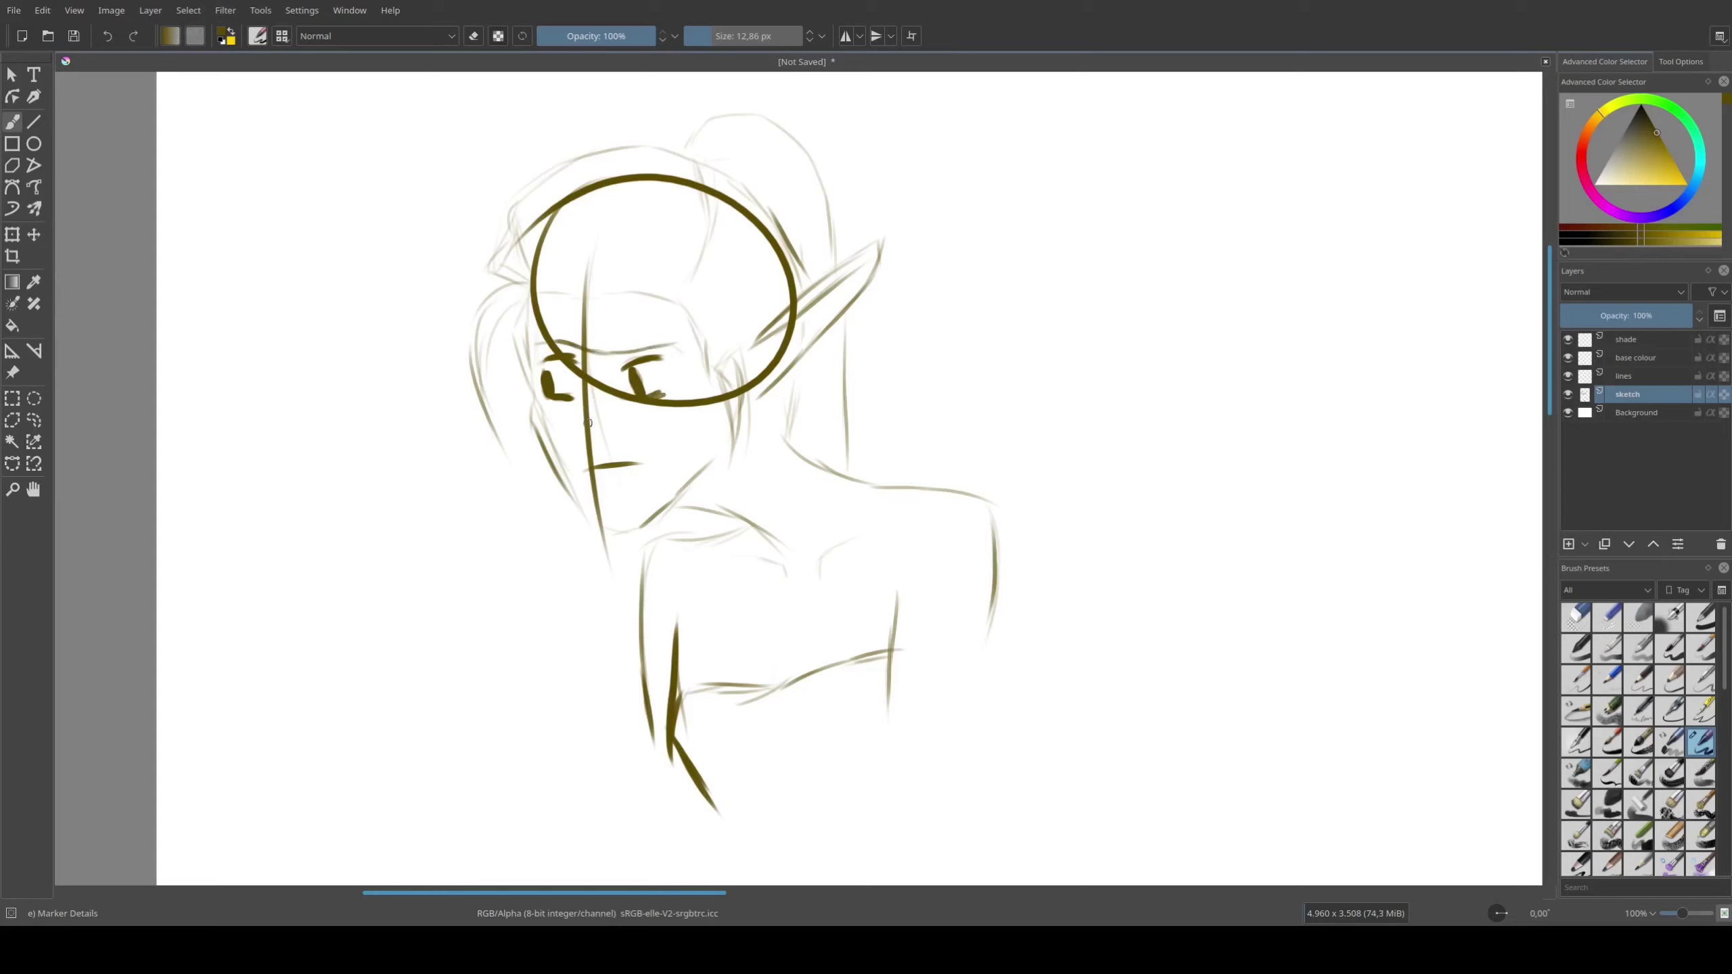
{"action": "mouse_move", "coordinate": [540, 418]}
{"action": "left_mouse_down"}
{"action": "mouse_move", "coordinate": [686, 411]}
{"action": "mouse_move", "coordinate": [580, 443]}
{"action": "left_mouse_up"}
{"action": "left_click_drag", "start_coordinate": [588, 449], "coordinate": [608, 451]}
Paint thick dark strokes outlining a band across the eyes and its edges
{"action": "scroll", "coordinate": [921, 484], "scroll_direction": "down", "scroll_amount": 3}
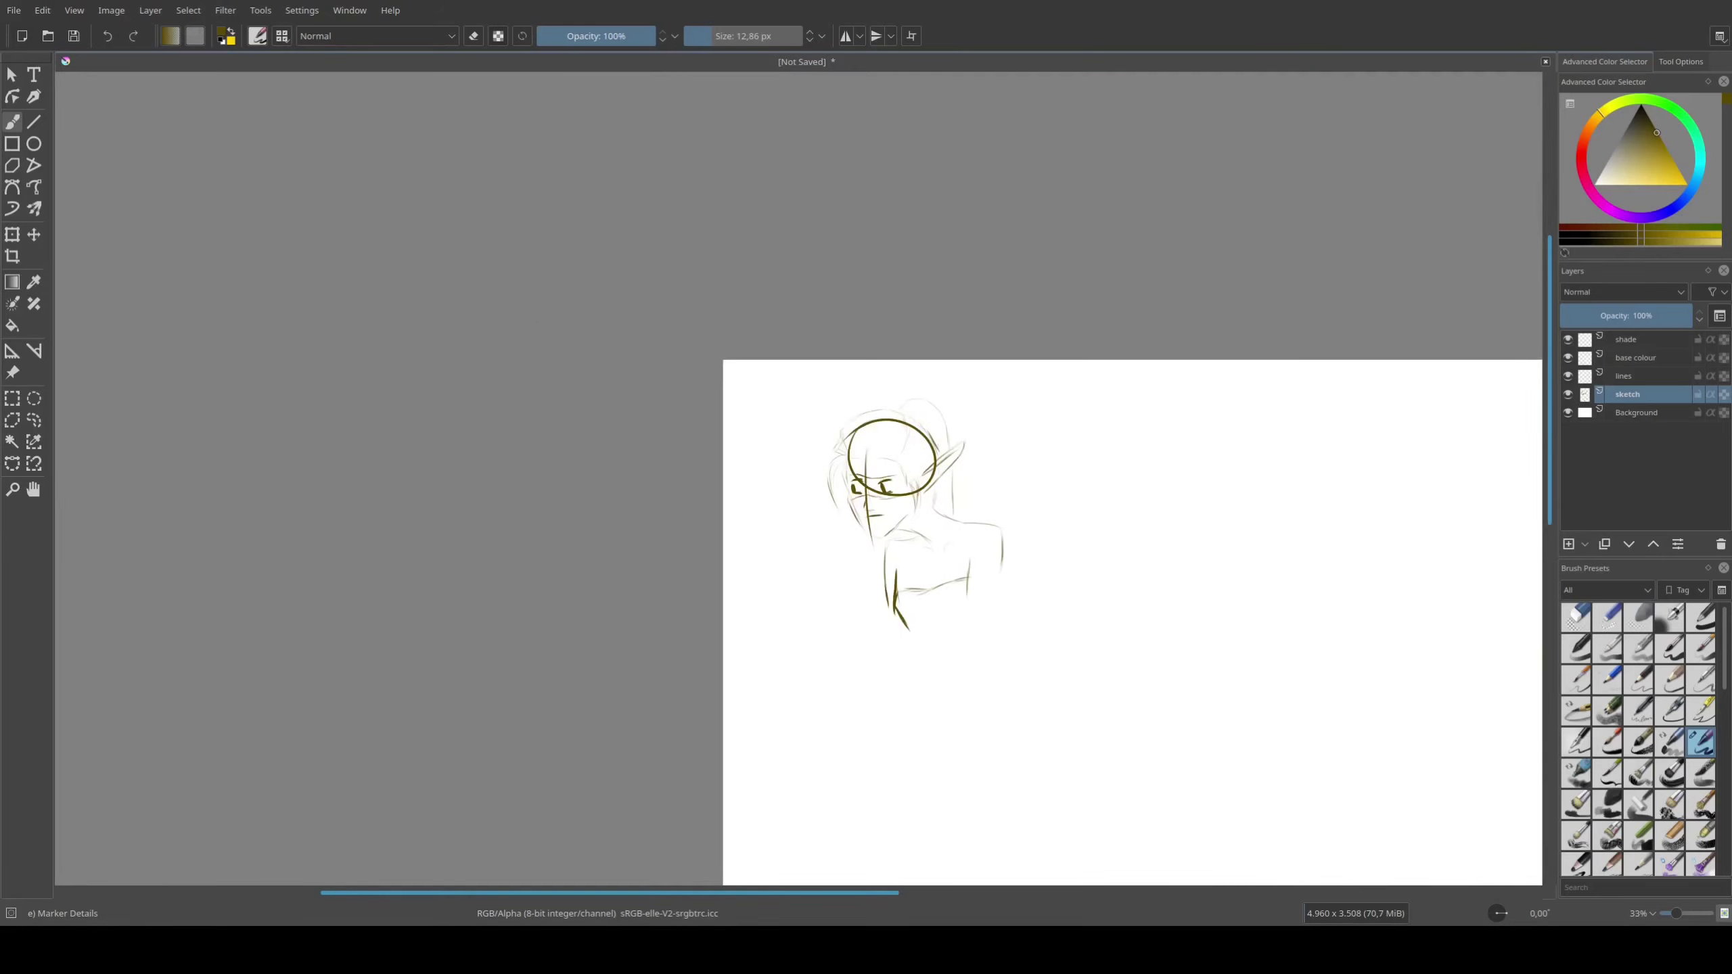
{"action": "scroll", "coordinate": [893, 464], "scroll_direction": "up", "scroll_amount": 5}
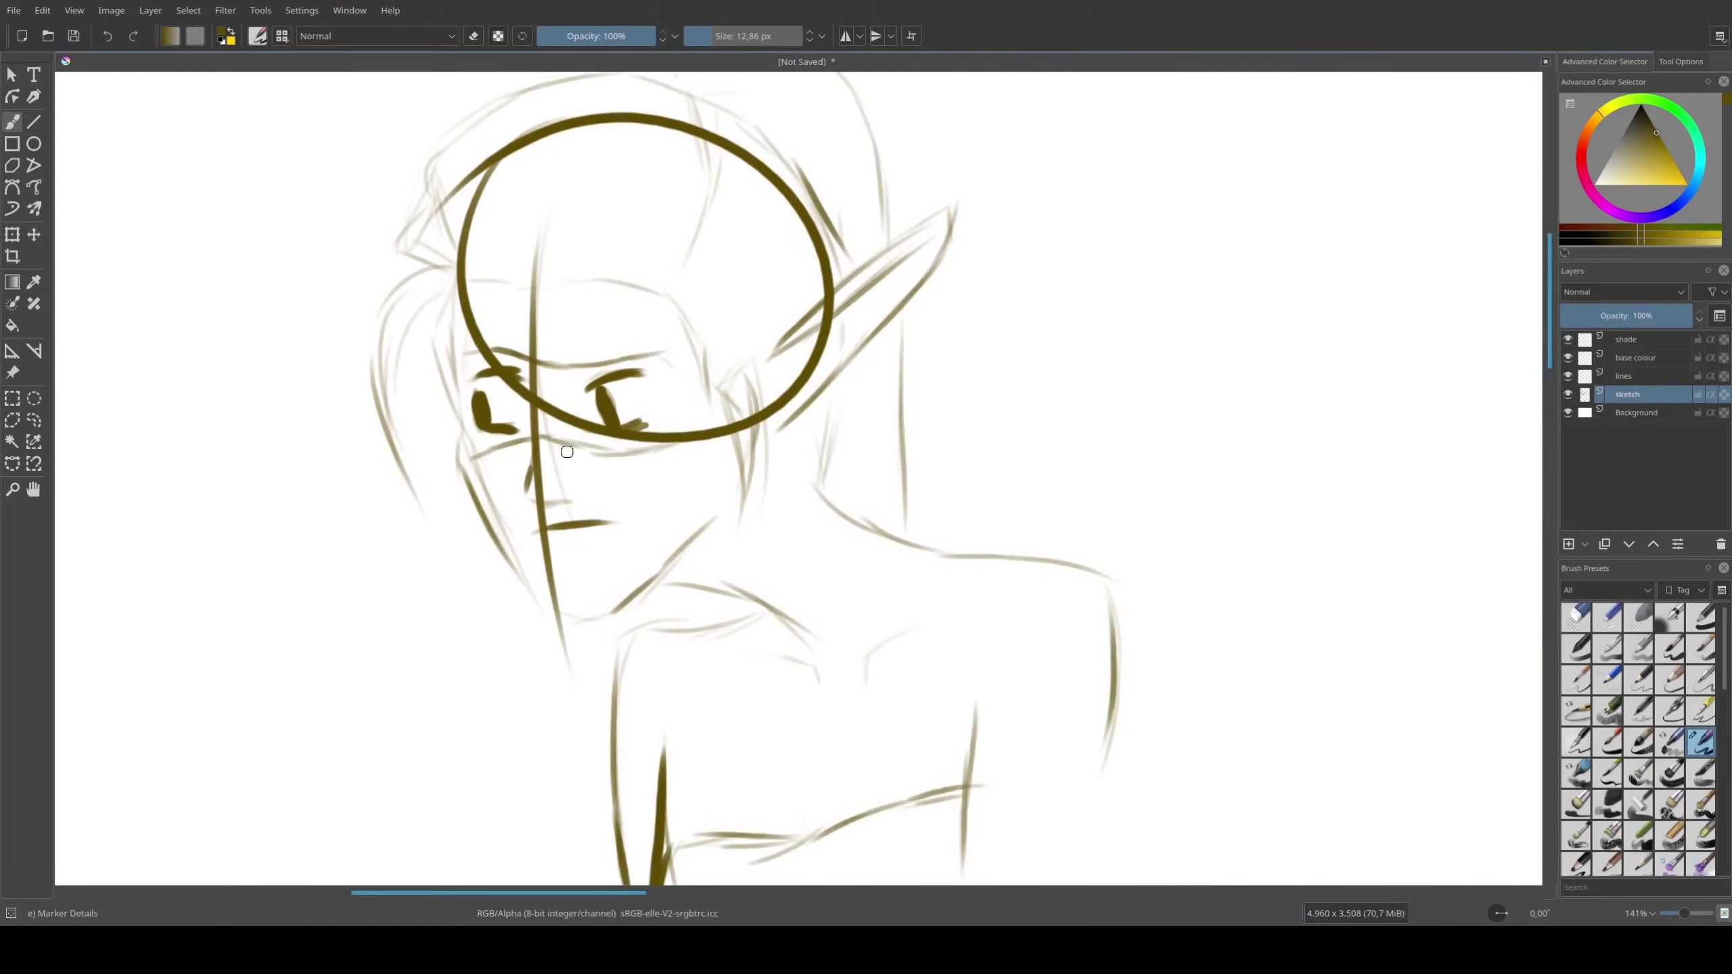
{"action": "mouse_move", "coordinate": [468, 462]}
{"action": "left_mouse_down"}
{"action": "mouse_move", "coordinate": [553, 435]}
{"action": "mouse_move", "coordinate": [713, 426]}
{"action": "left_mouse_up"}
{"action": "mouse_move", "coordinate": [644, 356]}
{"action": "left_mouse_down"}
{"action": "mouse_move", "coordinate": [724, 345]}
{"action": "mouse_move", "coordinate": [743, 423]}
{"action": "left_mouse_up"}
{"action": "left_click_drag", "start_coordinate": [714, 376], "coordinate": [726, 402]}
{"action": "left_click_drag", "start_coordinate": [741, 339], "coordinate": [733, 517]}
{"action": "mouse_move", "coordinate": [462, 341]}
{"action": "left_mouse_down"}
{"action": "mouse_move", "coordinate": [606, 371]}
{"action": "mouse_move", "coordinate": [708, 352]}
{"action": "mouse_move", "coordinate": [566, 372]}
{"action": "mouse_move", "coordinate": [455, 419]}
{"action": "mouse_move", "coordinate": [461, 462]}
{"action": "mouse_move", "coordinate": [496, 450]}
{"action": "left_mouse_up"}
Erase part of the head circle beside the eye band, then zoom out and pan right
{"action": "scroll", "coordinate": [883, 408], "scroll_direction": "down", "scroll_amount": 2}
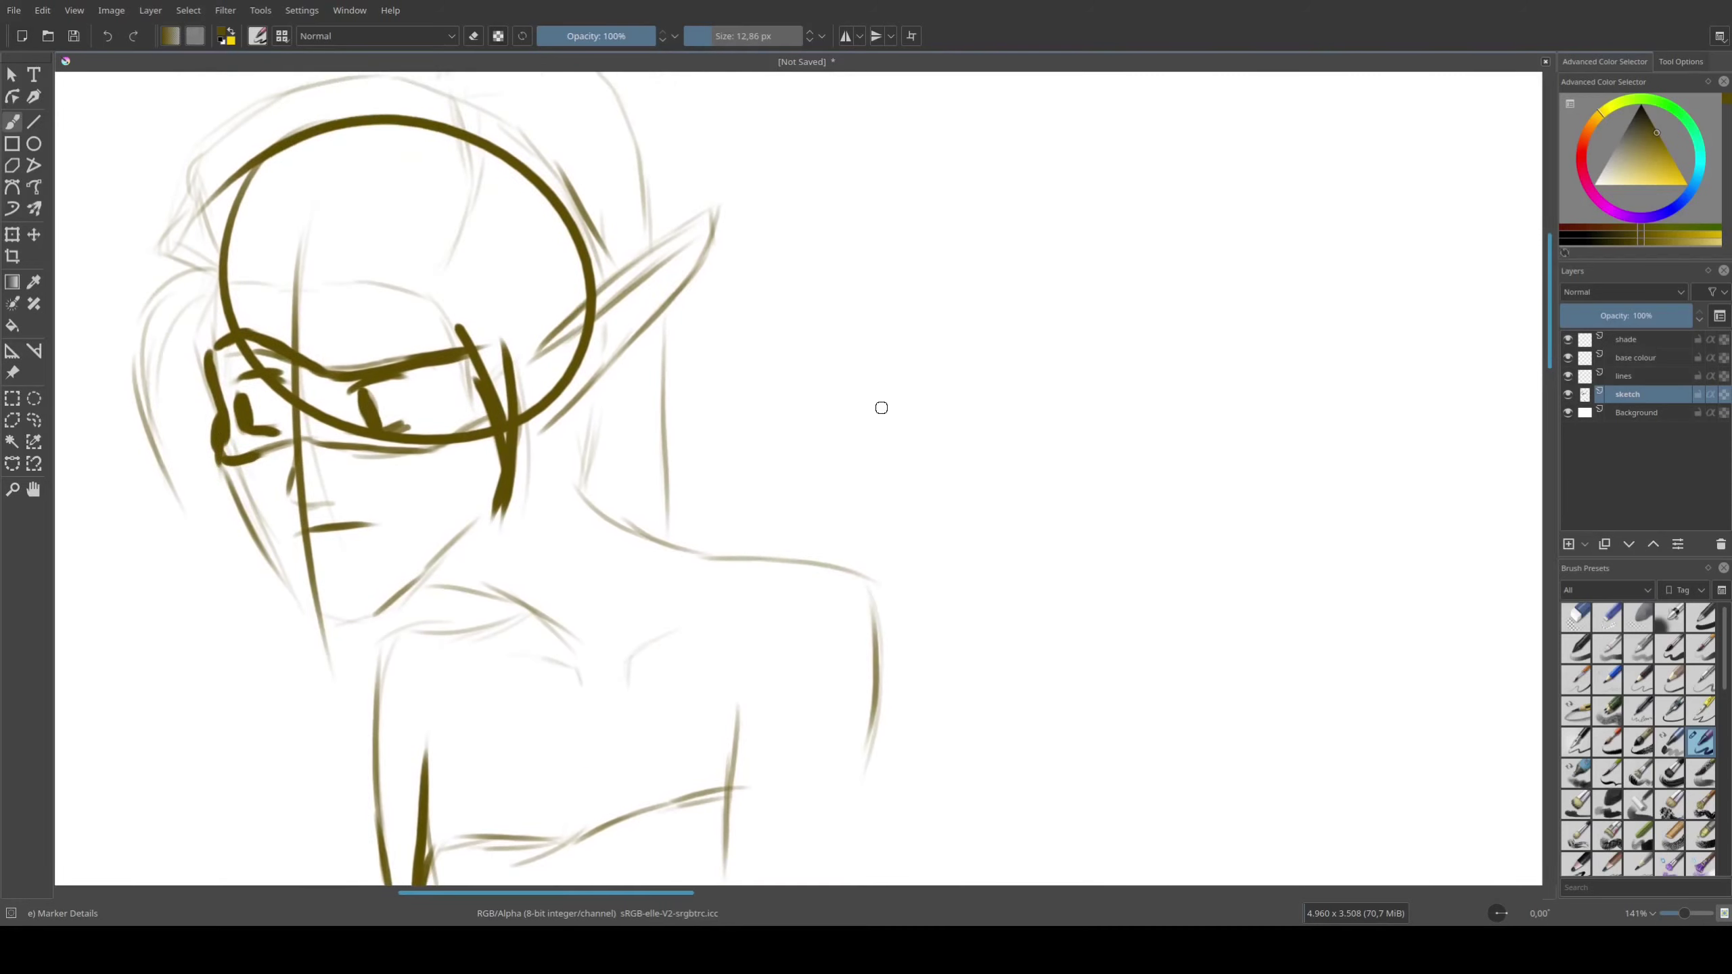
{"action": "scroll", "coordinate": [883, 408], "scroll_direction": "down", "scroll_amount": 2}
{"action": "scroll", "coordinate": [882, 408], "scroll_direction": "up", "scroll_amount": 5}
{"action": "scroll", "coordinate": [913, 453], "scroll_direction": "up", "scroll_amount": 2}
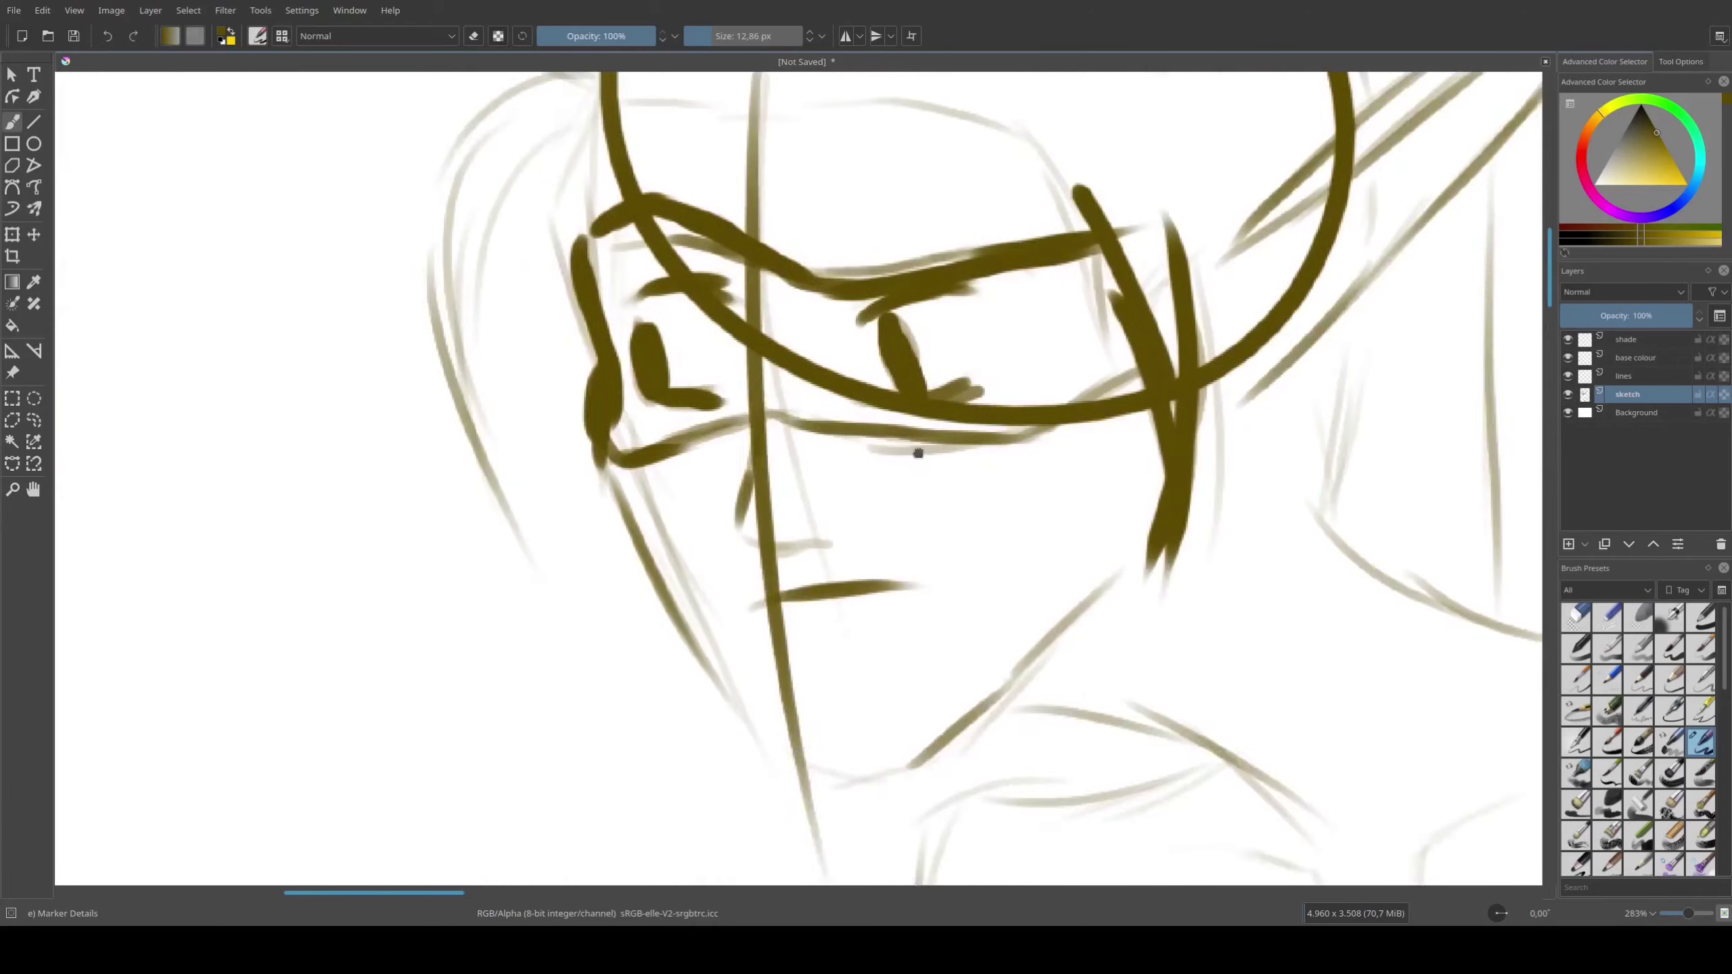
{"action": "key", "text": "e"}
{"action": "mouse_move", "coordinate": [757, 451]}
{"action": "left_mouse_down"}
{"action": "mouse_move", "coordinate": [659, 390]}
{"action": "mouse_move", "coordinate": [852, 450]}
{"action": "left_mouse_up"}
{"action": "key", "text": "e"}
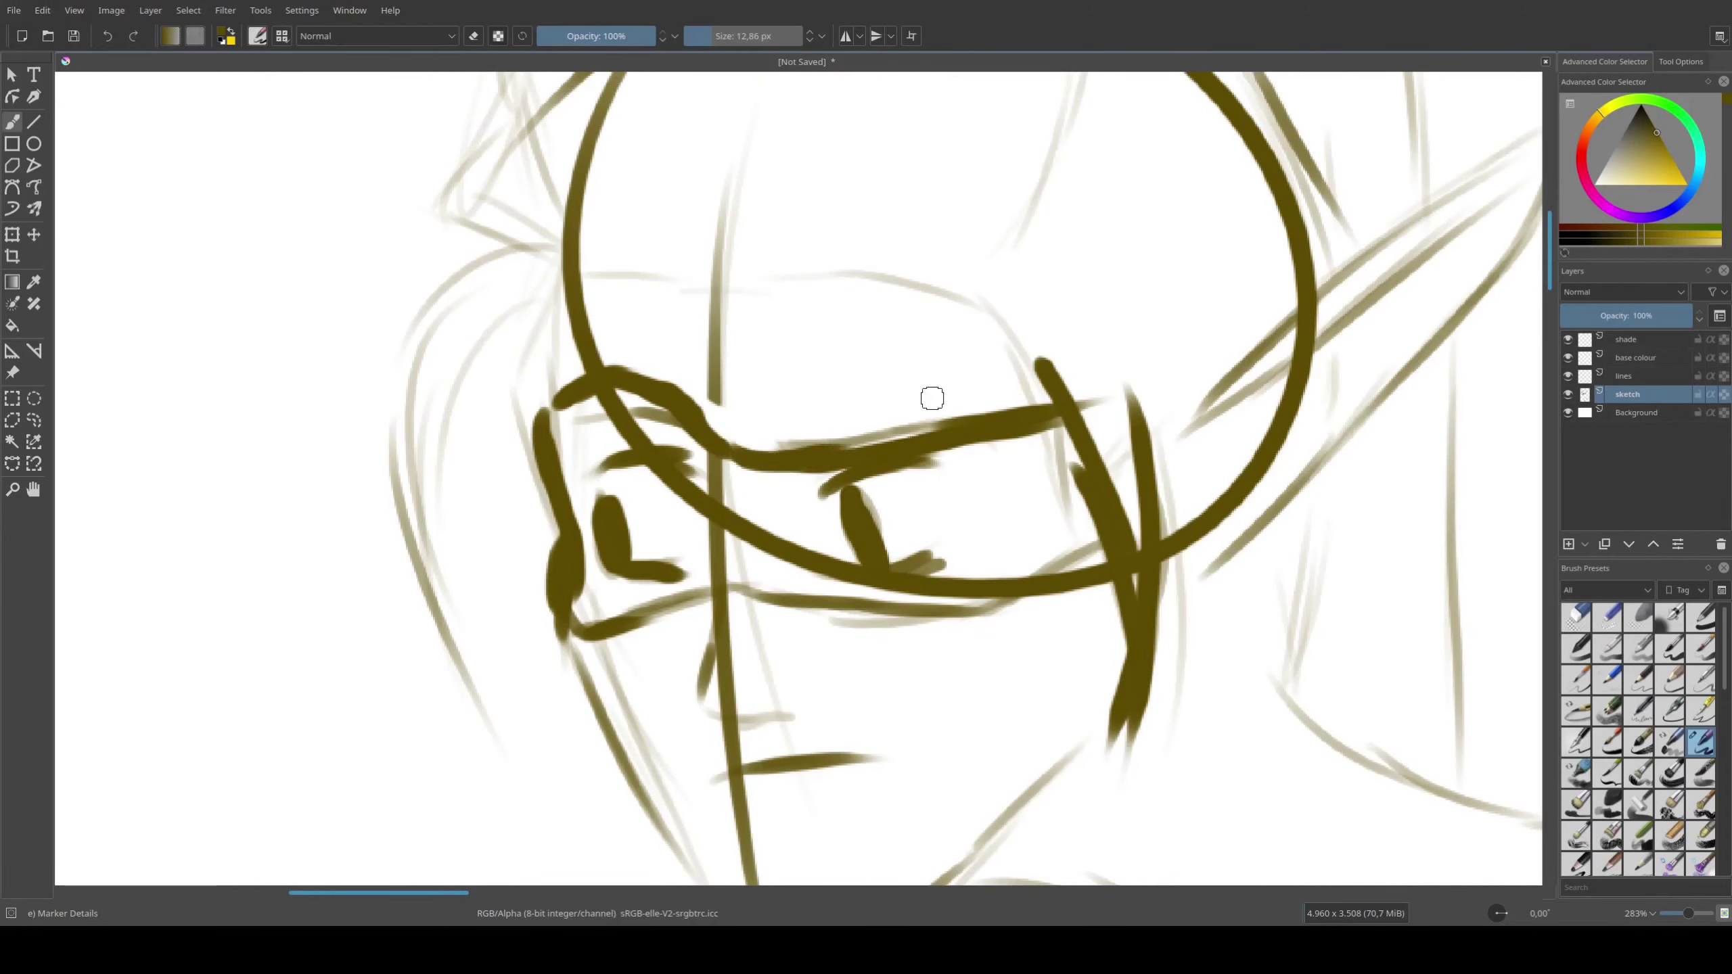
{"action": "scroll", "coordinate": [932, 398], "scroll_direction": "down", "scroll_amount": 6}
{"action": "scroll", "coordinate": [932, 398], "scroll_direction": "right", "scroll_amount": 3}
{"action": "scroll", "coordinate": [844, 627], "scroll_direction": "right", "scroll_amount": 8}
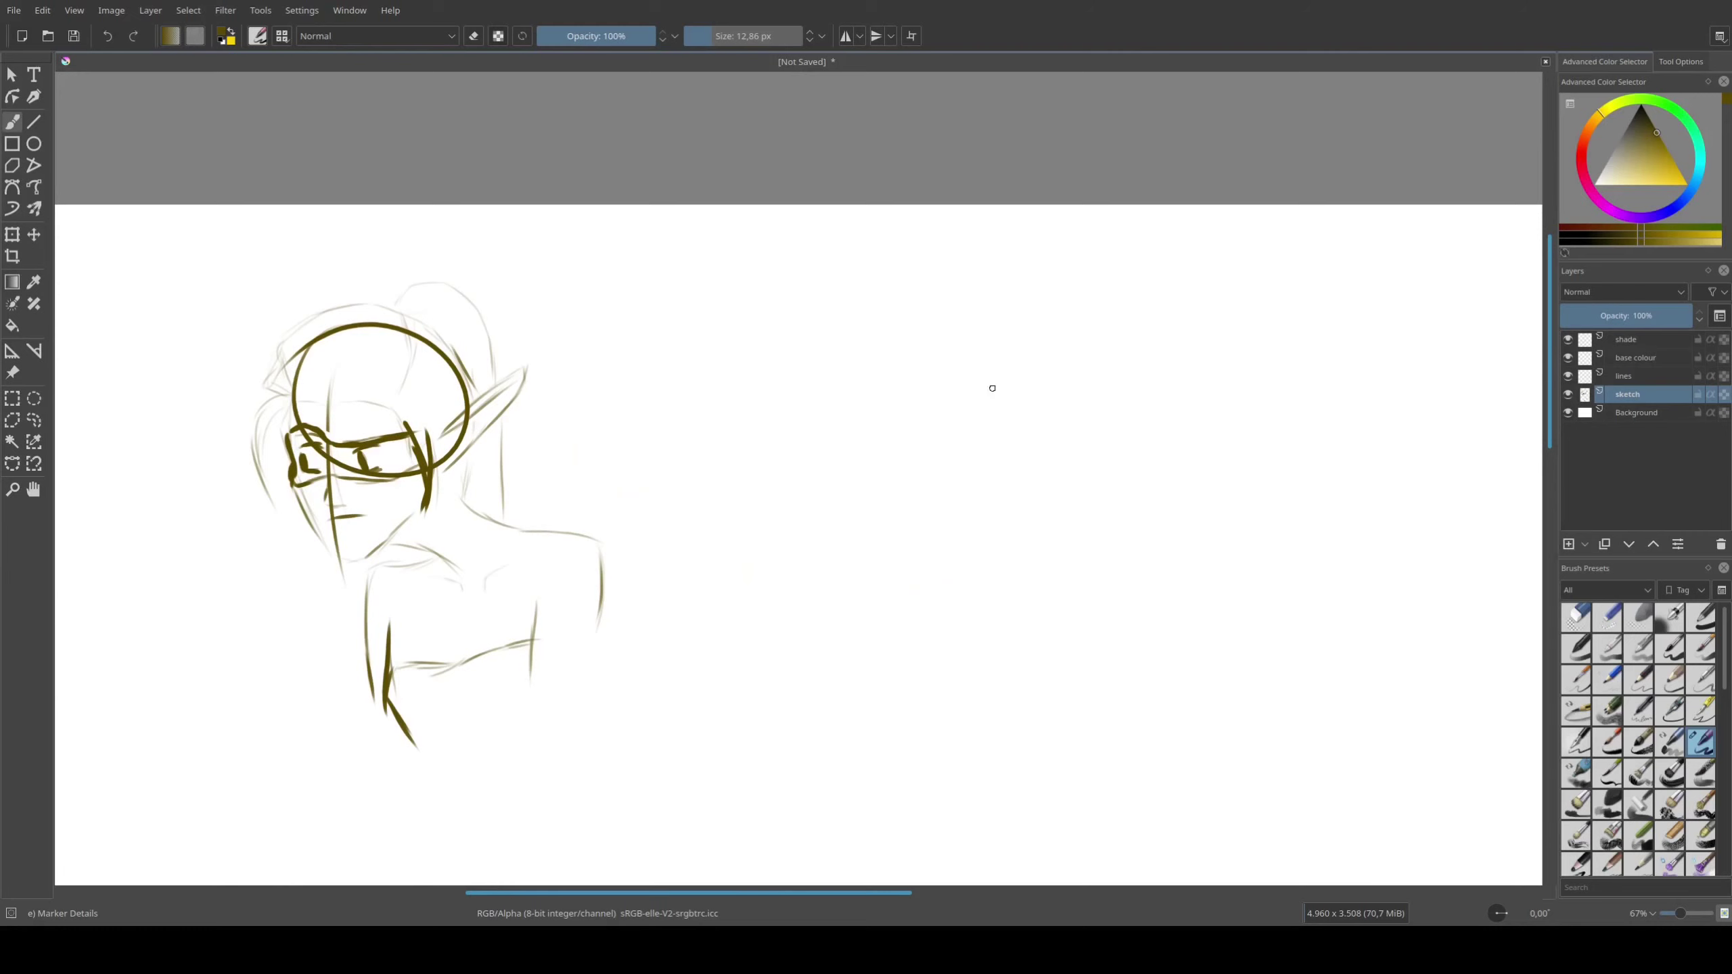
Draw the second head circle with a centre line, then sketch its jaw and chin
{"action": "left_click_drag", "start_coordinate": [1010, 340], "coordinate": [975, 344]}
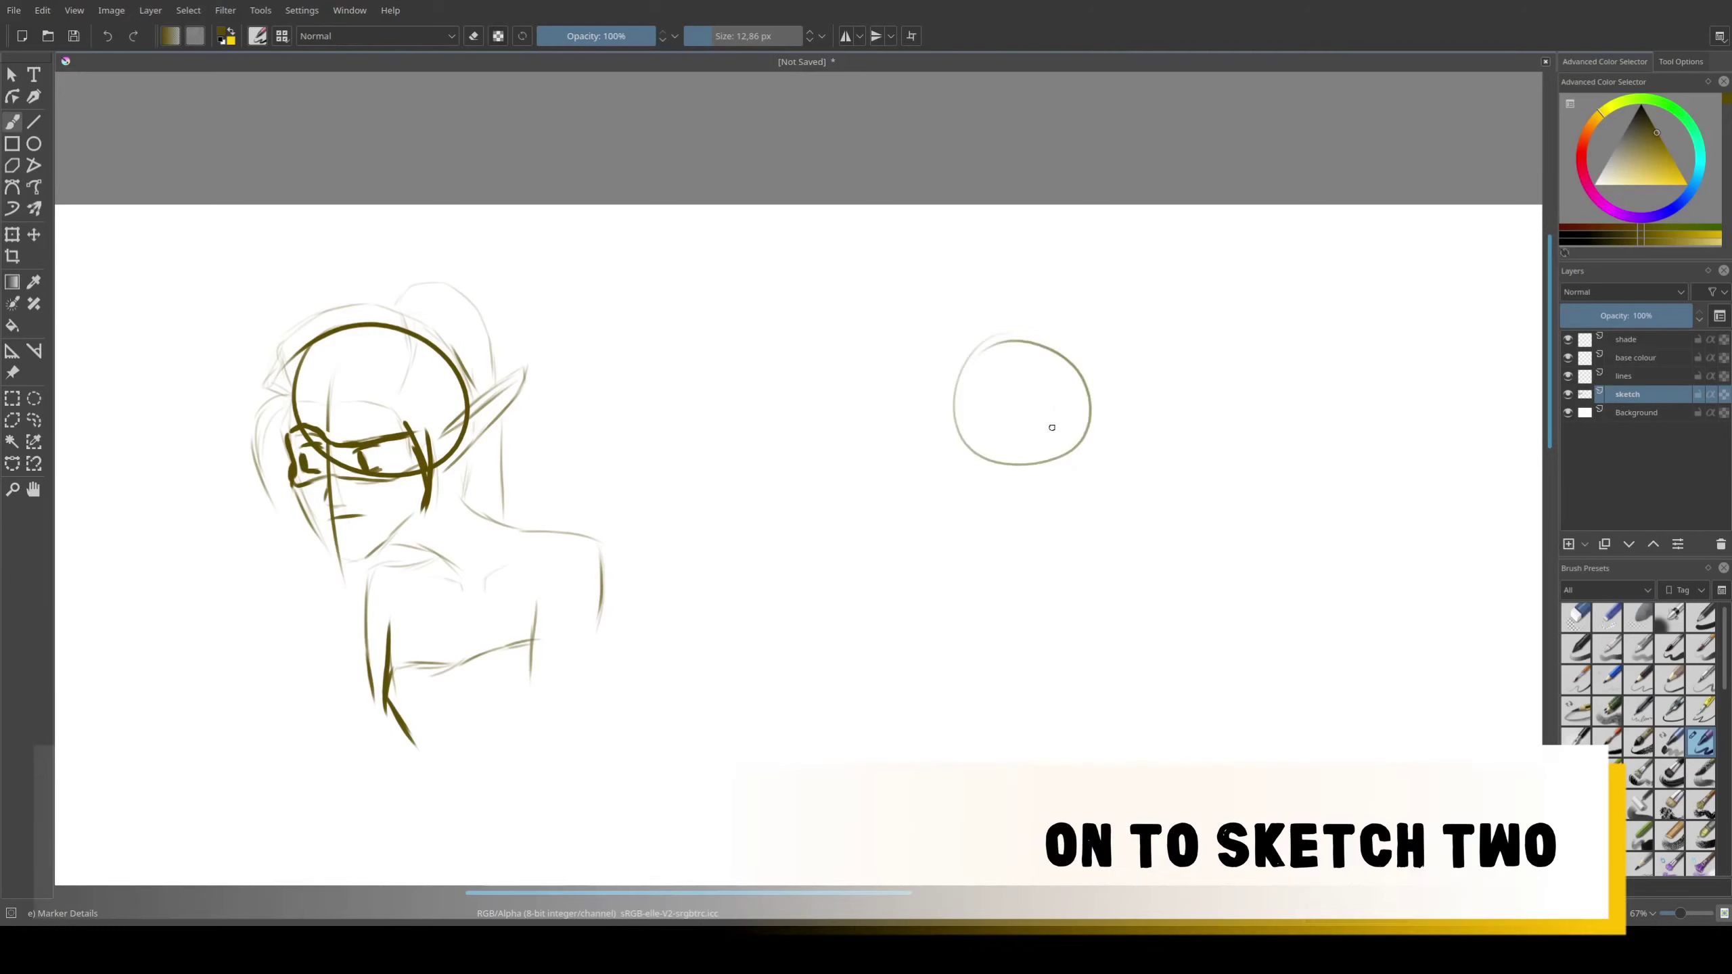
{"action": "left_click_drag", "start_coordinate": [1055, 411], "coordinate": [1046, 525]}
{"action": "left_click_drag", "start_coordinate": [1060, 463], "coordinate": [1091, 500]}
{"action": "scroll", "coordinate": [1125, 438], "scroll_direction": "up", "scroll_amount": 2}
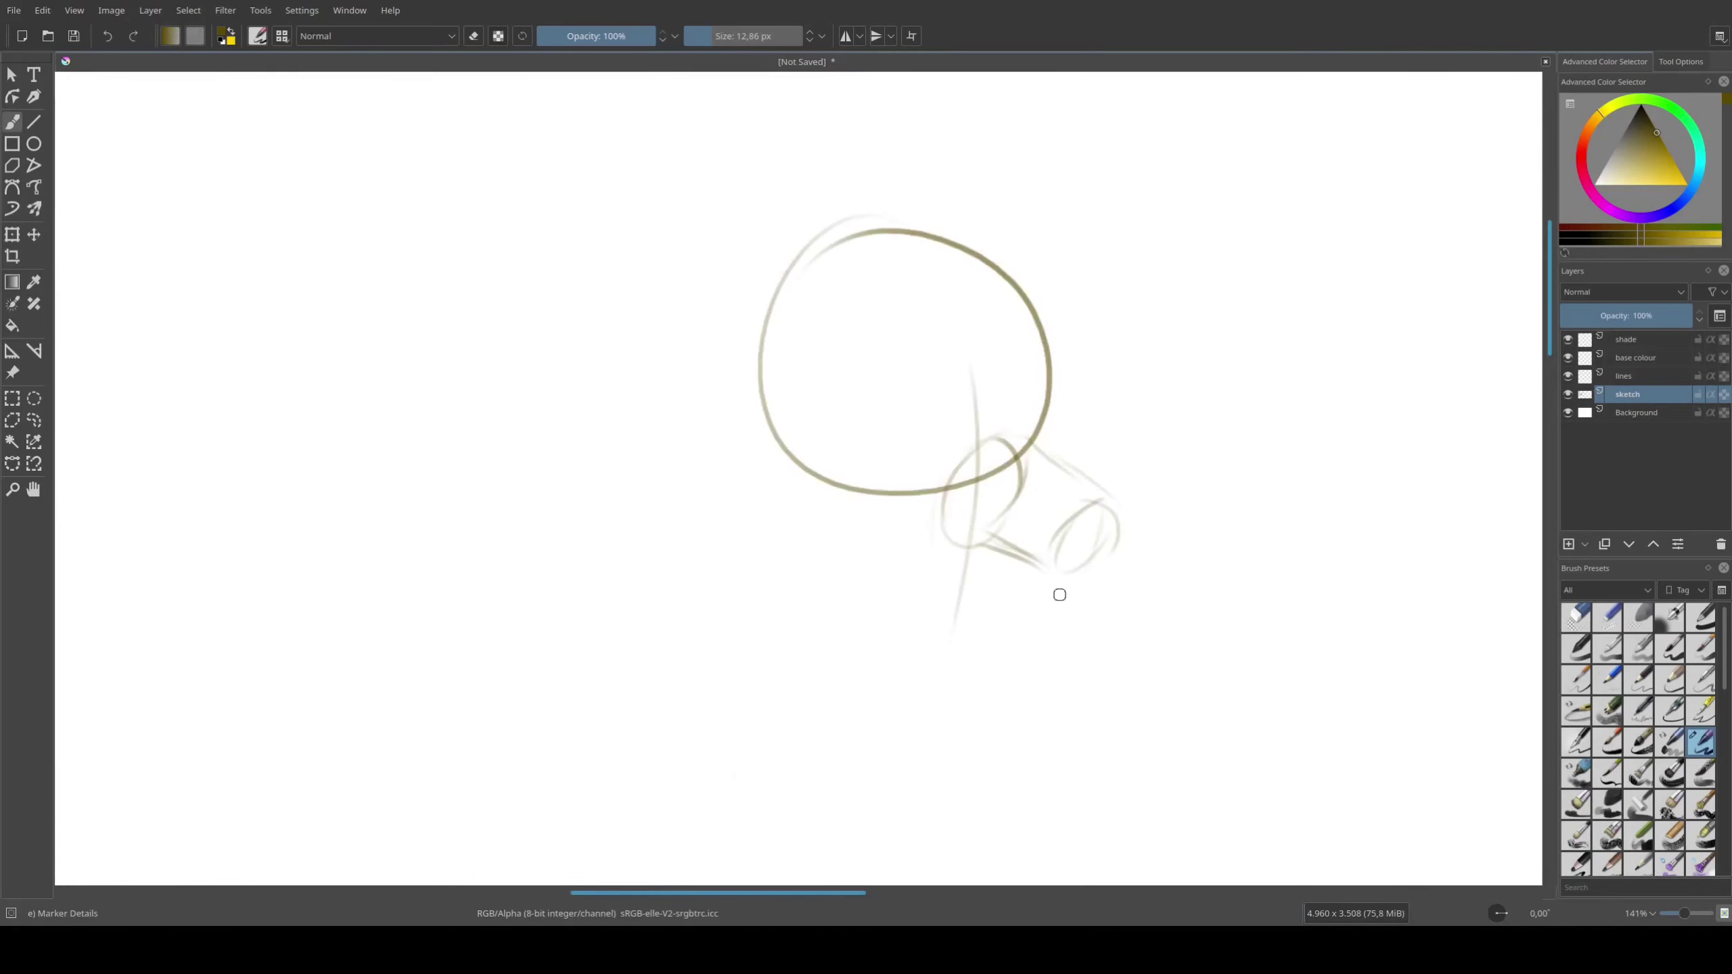
{"action": "mouse_move", "coordinate": [821, 588]}
{"action": "left_mouse_down"}
{"action": "mouse_move", "coordinate": [935, 622]}
{"action": "mouse_move", "coordinate": [1003, 554]}
{"action": "left_mouse_up"}
{"action": "left_click_drag", "start_coordinate": [1056, 369], "coordinate": [1045, 428]}
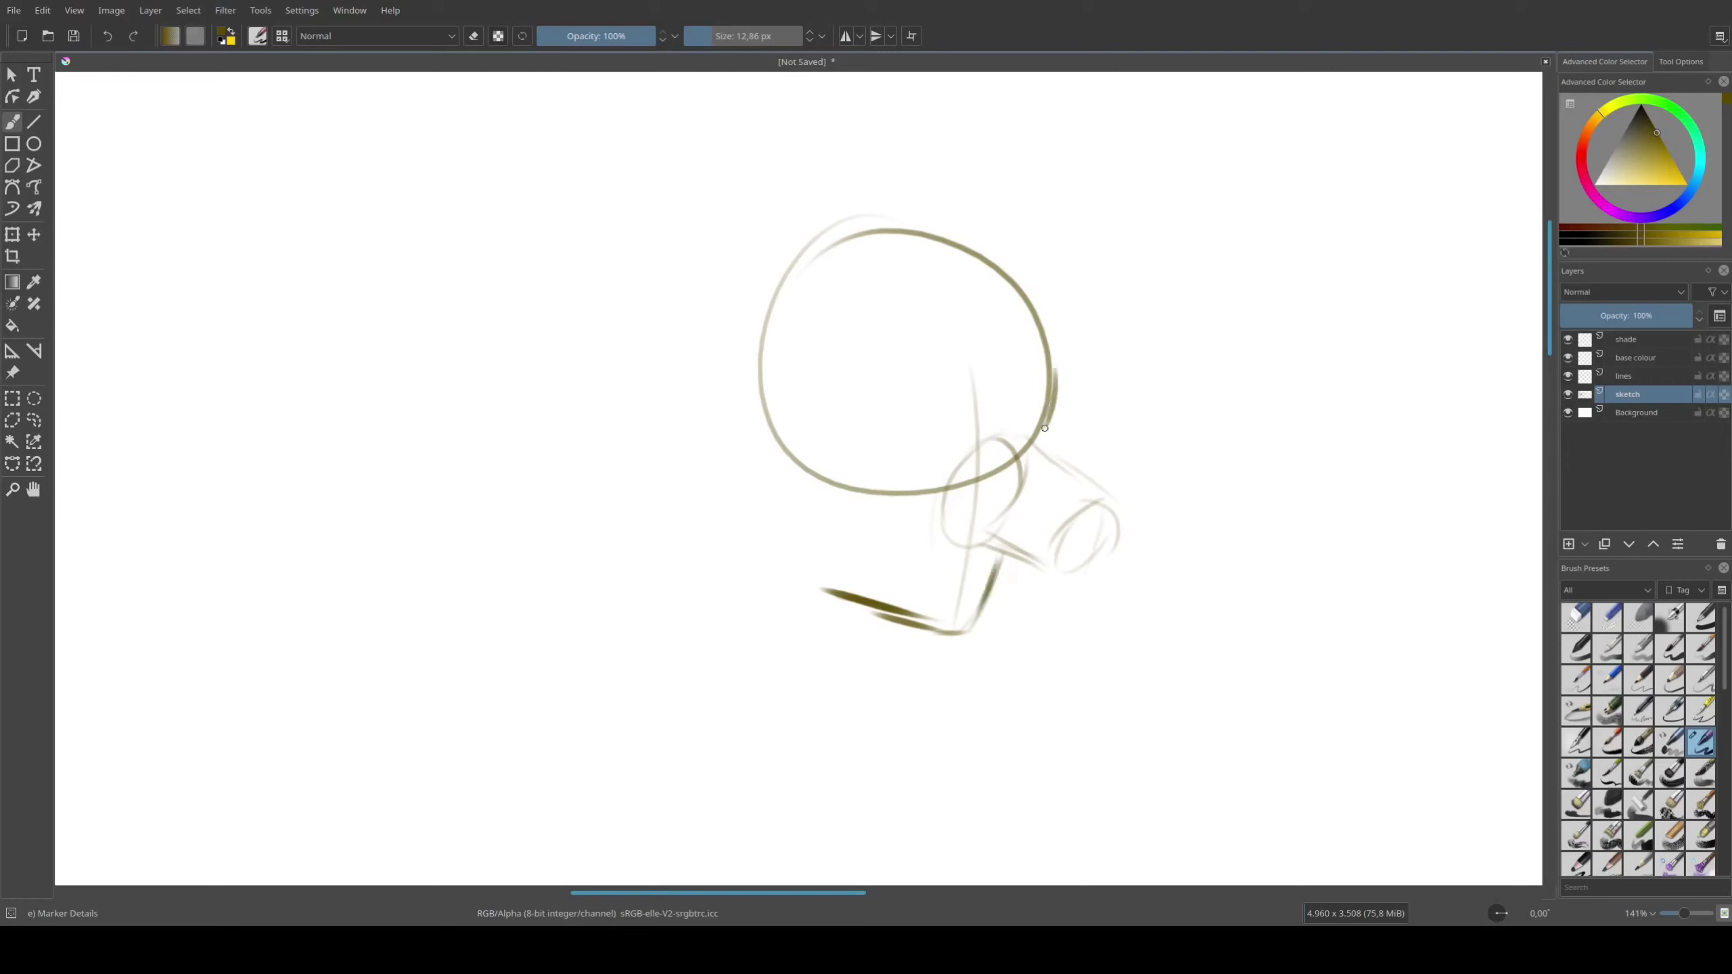
{"action": "left_click_drag", "start_coordinate": [949, 544], "coordinate": [929, 540]}
Draw the closed-eye line, a brow line and the pointed ear left of the head
{"action": "mouse_move", "coordinate": [912, 426]}
{"action": "left_mouse_down"}
{"action": "mouse_move", "coordinate": [953, 389]}
{"action": "mouse_move", "coordinate": [1031, 423]}
{"action": "left_mouse_up"}
{"action": "left_click_drag", "start_coordinate": [876, 370], "coordinate": [1047, 365]}
{"action": "mouse_move", "coordinate": [628, 320]}
{"action": "left_mouse_down"}
{"action": "mouse_move", "coordinate": [800, 406]}
{"action": "mouse_move", "coordinate": [682, 348]}
{"action": "mouse_move", "coordinate": [777, 468]}
{"action": "mouse_move", "coordinate": [814, 391]}
{"action": "left_mouse_up"}
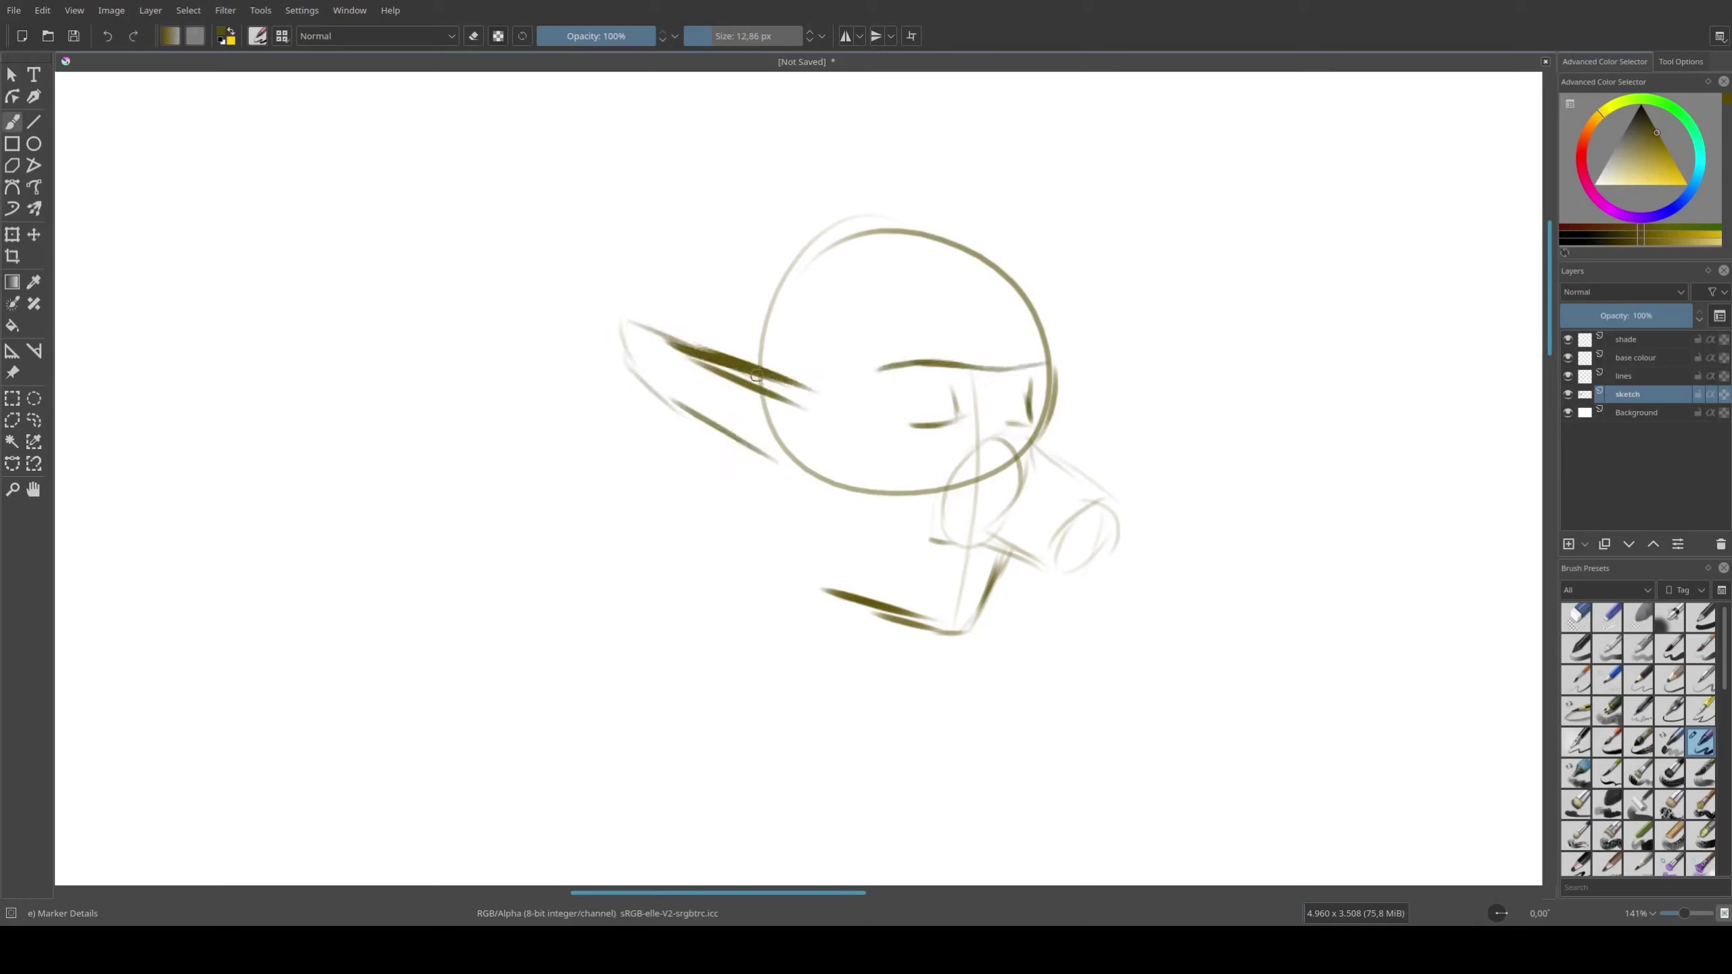
{"action": "left_click_drag", "start_coordinate": [658, 357], "coordinate": [774, 440]}
{"action": "mouse_move", "coordinate": [1019, 276]}
{"action": "left_mouse_down"}
{"action": "mouse_move", "coordinate": [1053, 272]}
{"action": "mouse_move", "coordinate": [1101, 437]}
{"action": "mouse_move", "coordinate": [866, 180]}
{"action": "mouse_move", "coordinate": [815, 191]}
{"action": "mouse_move", "coordinate": [703, 348]}
{"action": "left_mouse_up"}
Add hair lines, a cheek stroke, and under-eye, brow and forehead lines
{"action": "mouse_move", "coordinate": [785, 242]}
{"action": "left_mouse_down"}
{"action": "mouse_move", "coordinate": [866, 317]}
{"action": "mouse_move", "coordinate": [831, 464]}
{"action": "left_mouse_up"}
{"action": "left_click_drag", "start_coordinate": [795, 402], "coordinate": [836, 529]}
{"action": "left_click_drag", "start_coordinate": [852, 361], "coordinate": [841, 513]}
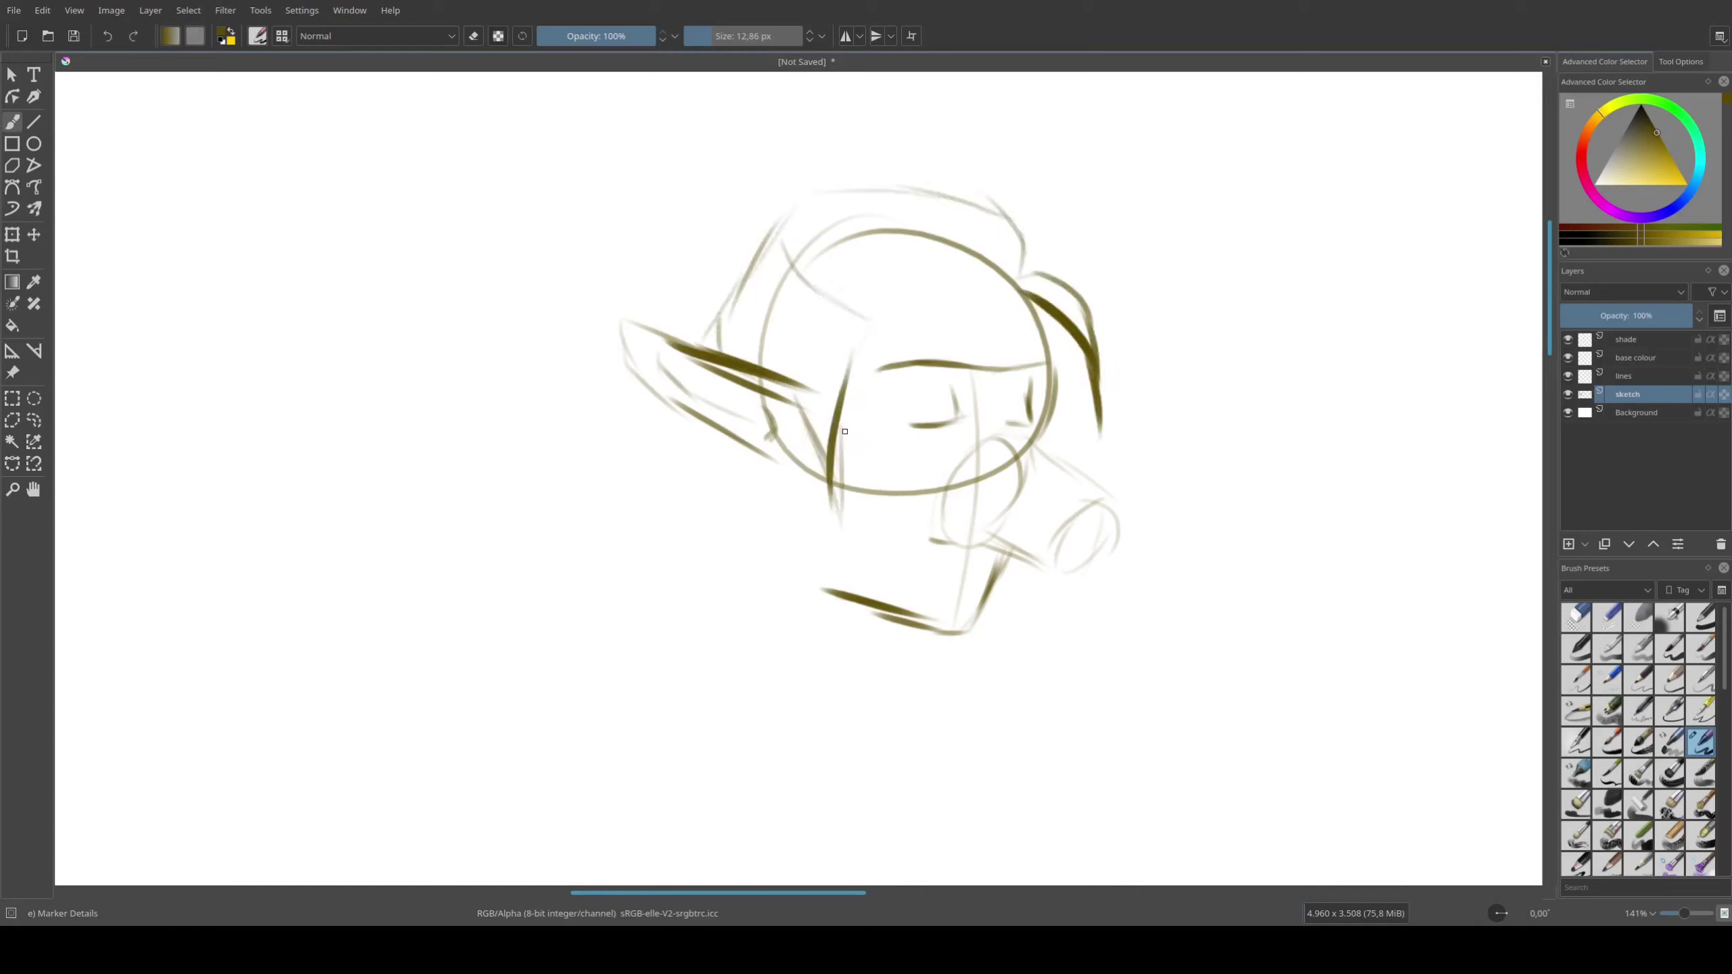
{"action": "left_click_drag", "start_coordinate": [843, 430], "coordinate": [964, 442]}
{"action": "left_click_drag", "start_coordinate": [838, 356], "coordinate": [887, 361]}
{"action": "left_click_drag", "start_coordinate": [792, 257], "coordinate": [860, 306]}
{"action": "mouse_move", "coordinate": [880, 314]}
{"action": "left_mouse_down"}
{"action": "mouse_move", "coordinate": [1025, 301]}
{"action": "mouse_move", "coordinate": [963, 308]}
{"action": "left_mouse_up"}
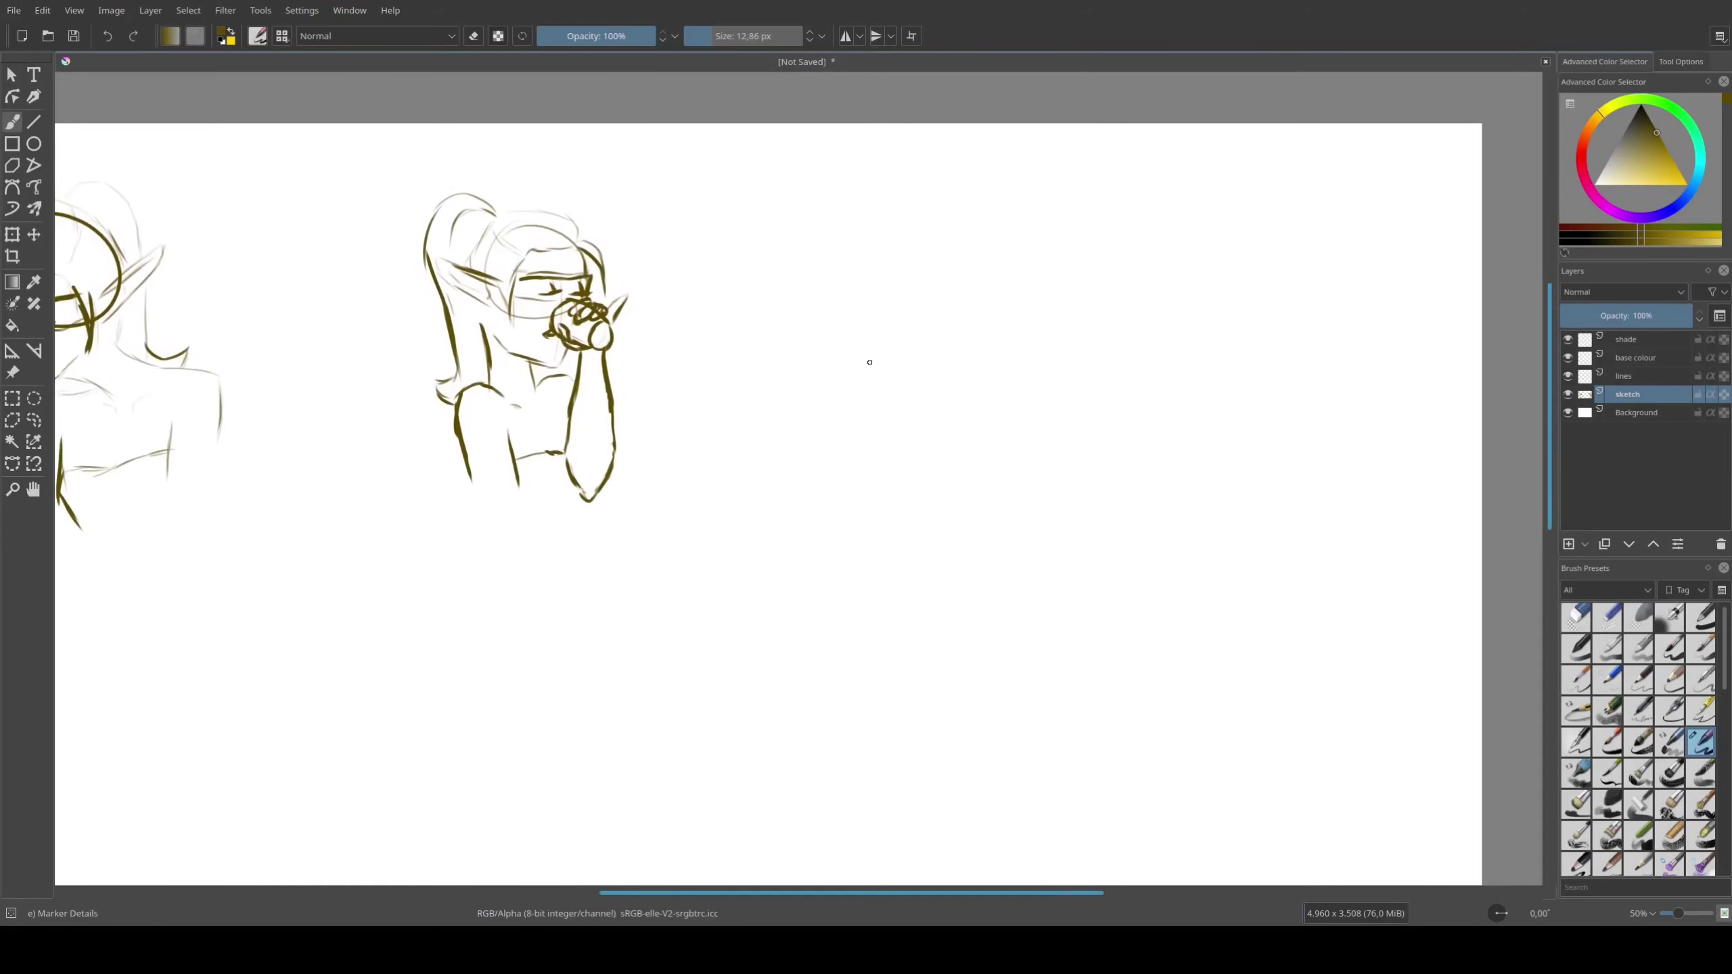
Sketch the long table top with its front and left edges beside the figures
{"action": "mouse_move", "coordinate": [861, 488]}
{"action": "left_mouse_down"}
{"action": "mouse_move", "coordinate": [1254, 471]}
{"action": "mouse_move", "coordinate": [1358, 531]}
{"action": "left_mouse_up"}
{"action": "left_click_drag", "start_coordinate": [1259, 472], "coordinate": [1402, 541]}
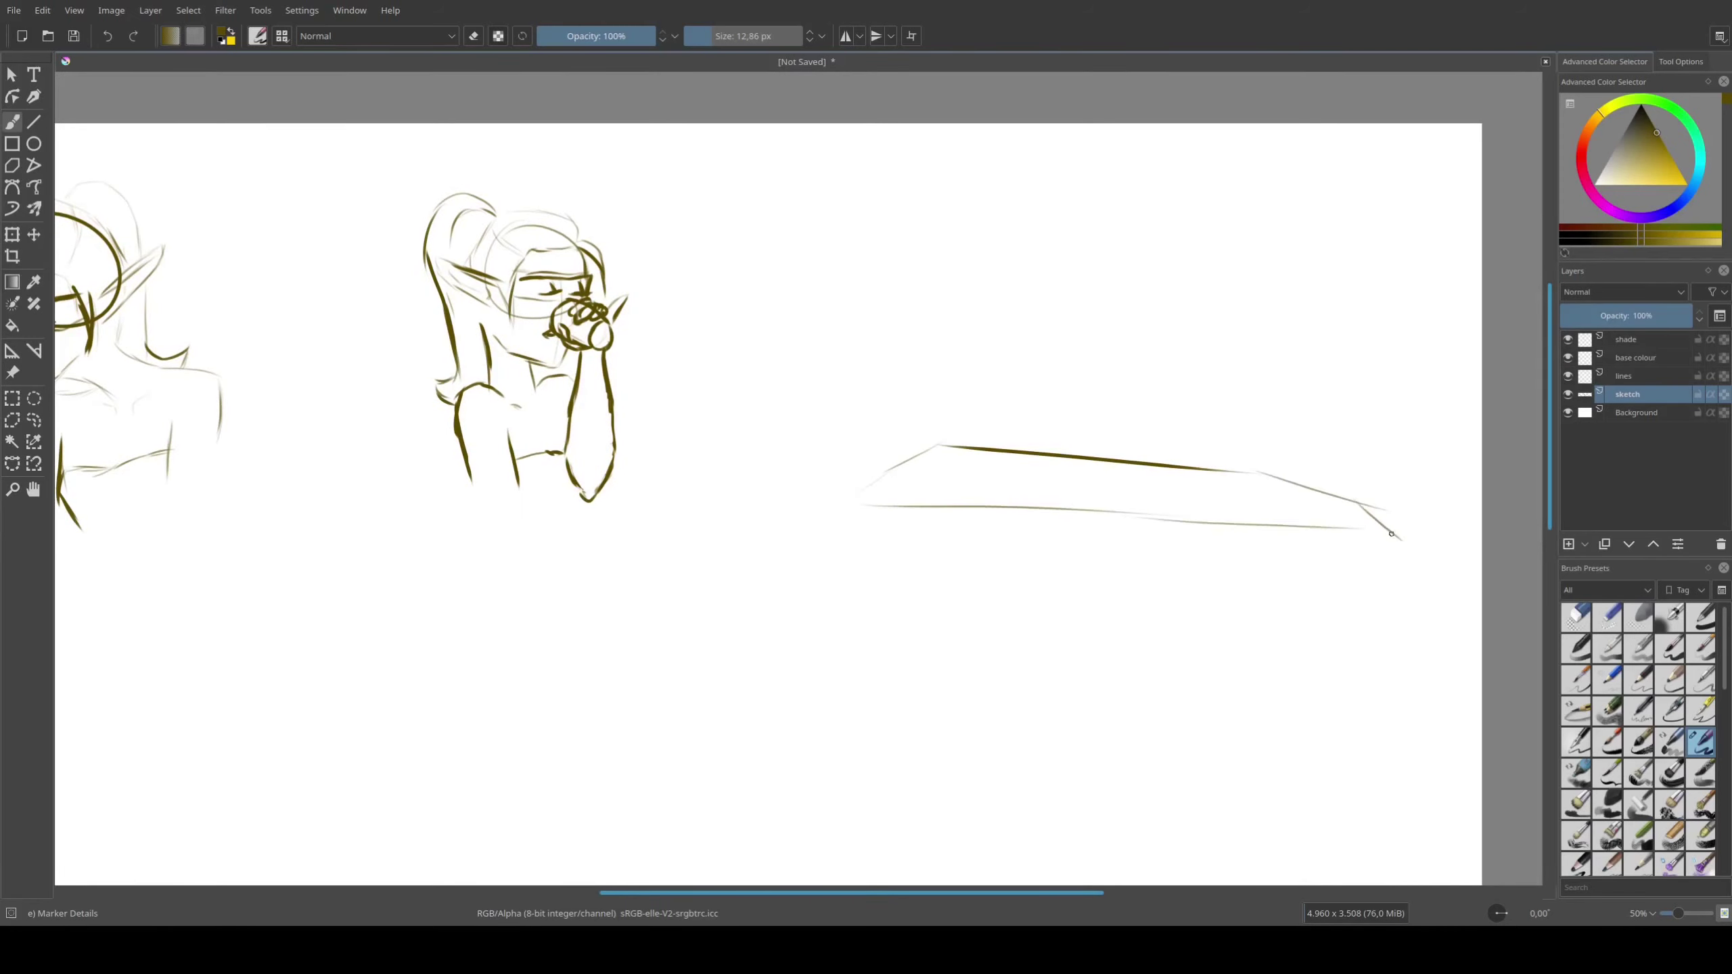
{"action": "left_click_drag", "start_coordinate": [877, 505], "coordinate": [1299, 516]}
{"action": "left_click_drag", "start_coordinate": [1063, 504], "coordinate": [1428, 537]}
{"action": "mouse_move", "coordinate": [933, 448]}
{"action": "left_mouse_down"}
{"action": "mouse_move", "coordinate": [850, 506]}
{"action": "mouse_move", "coordinate": [1403, 557]}
{"action": "left_mouse_up"}
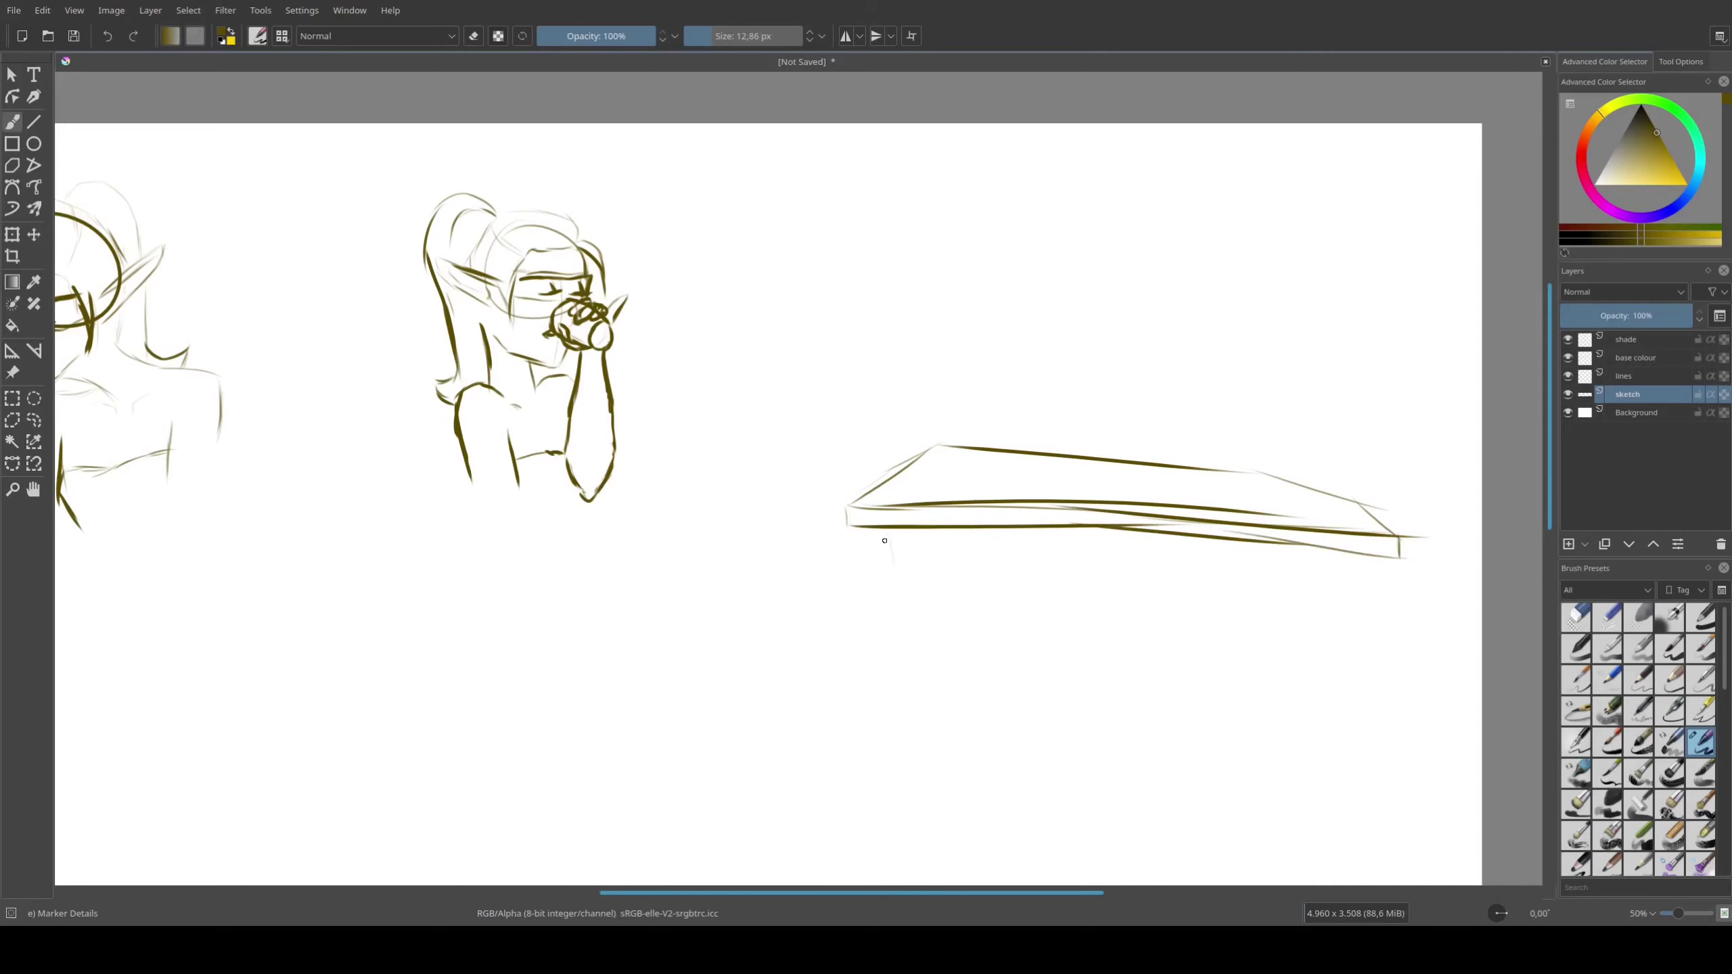
Draw the table legs and an oval head above the table
{"action": "mouse_move", "coordinate": [887, 541]}
{"action": "left_mouse_down"}
{"action": "mouse_move", "coordinate": [895, 607]}
{"action": "mouse_move", "coordinate": [932, 592]}
{"action": "left_mouse_up"}
{"action": "left_click_drag", "start_coordinate": [1296, 549], "coordinate": [1314, 611]}
{"action": "left_click_drag", "start_coordinate": [1328, 550], "coordinate": [1334, 607]}
{"action": "left_click_drag", "start_coordinate": [1079, 452], "coordinate": [1089, 479]}
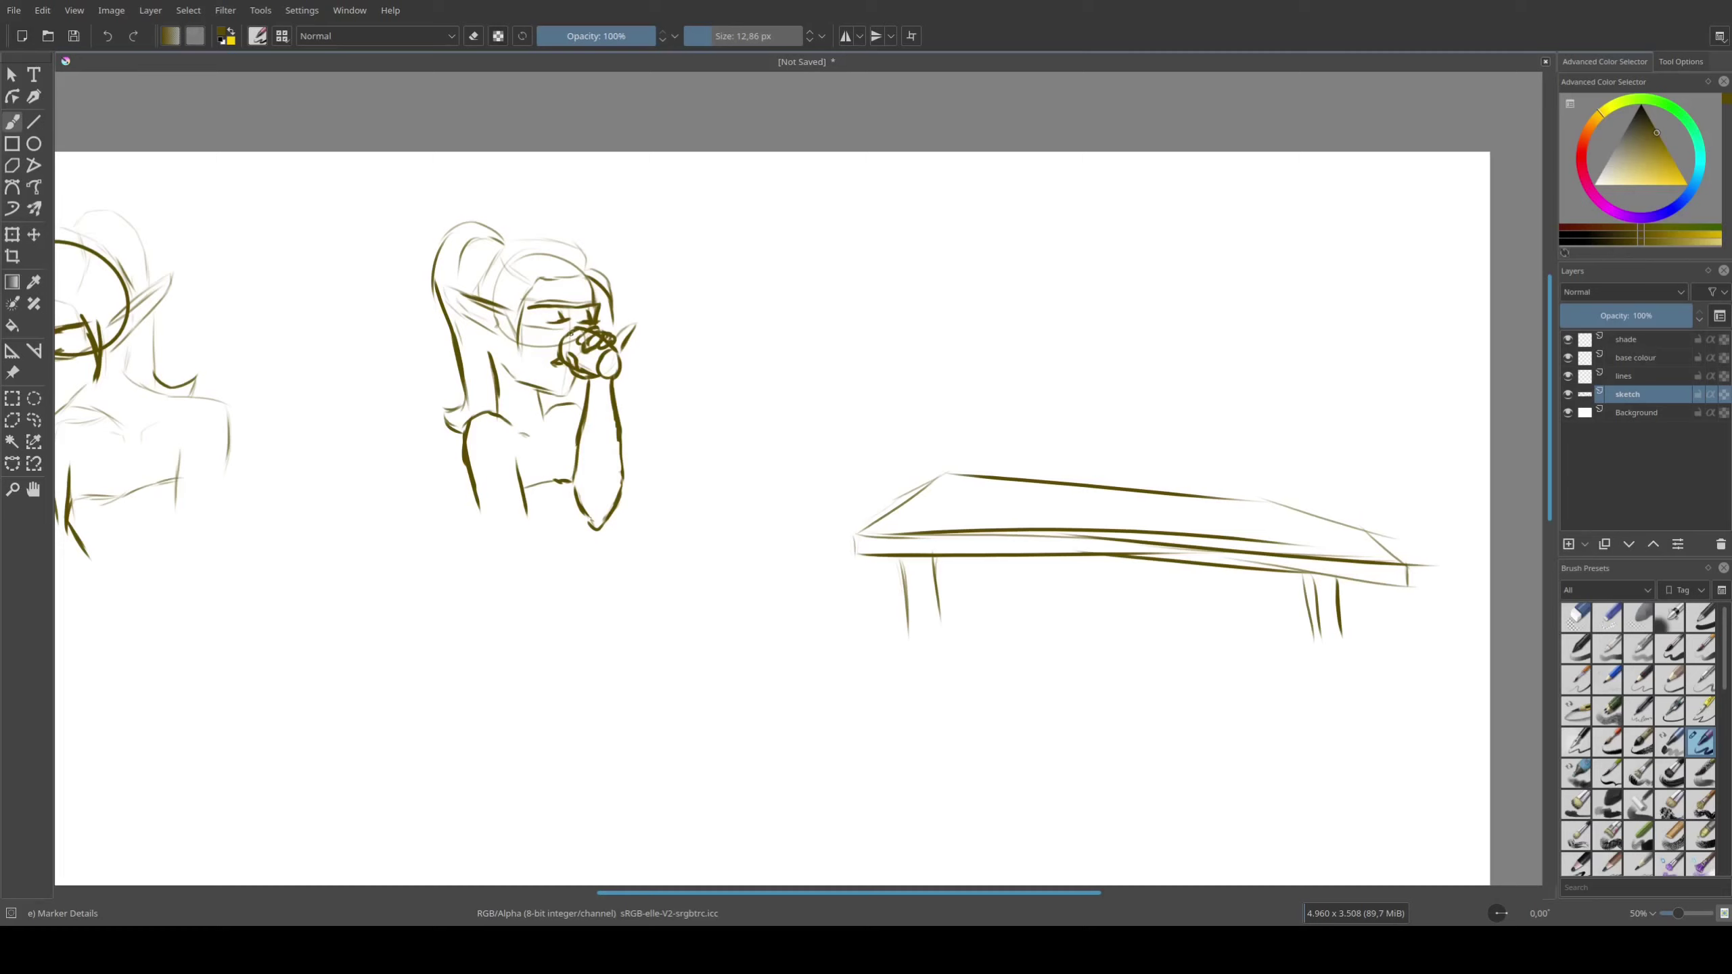
{"action": "mouse_move", "coordinate": [981, 345]}
{"action": "left_mouse_down"}
{"action": "mouse_move", "coordinate": [939, 292]}
{"action": "mouse_move", "coordinate": [922, 370]}
{"action": "mouse_move", "coordinate": [948, 508]}
{"action": "mouse_move", "coordinate": [941, 496]}
{"action": "left_mouse_up"}
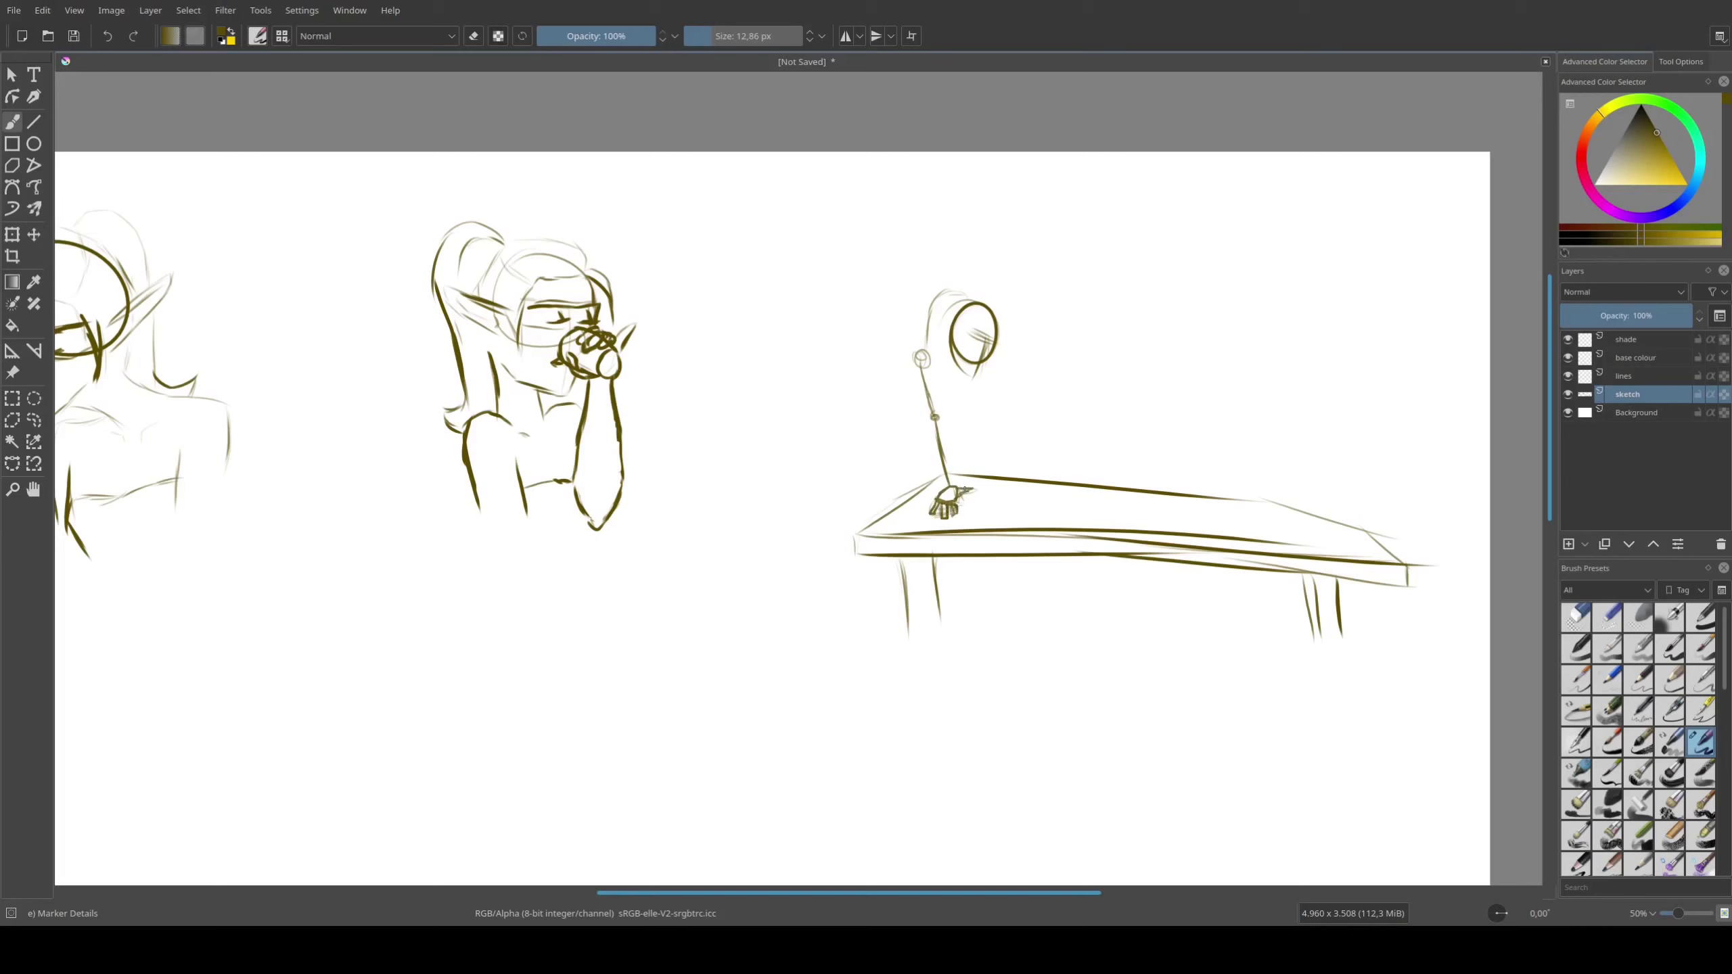
Sketch the torso, a shoulder joint with stick arm, and the hand resting on the table
{"action": "left_click_drag", "start_coordinate": [957, 400], "coordinate": [892, 479]}
{"action": "key", "text": "e"}
{"action": "key", "text": "e"}
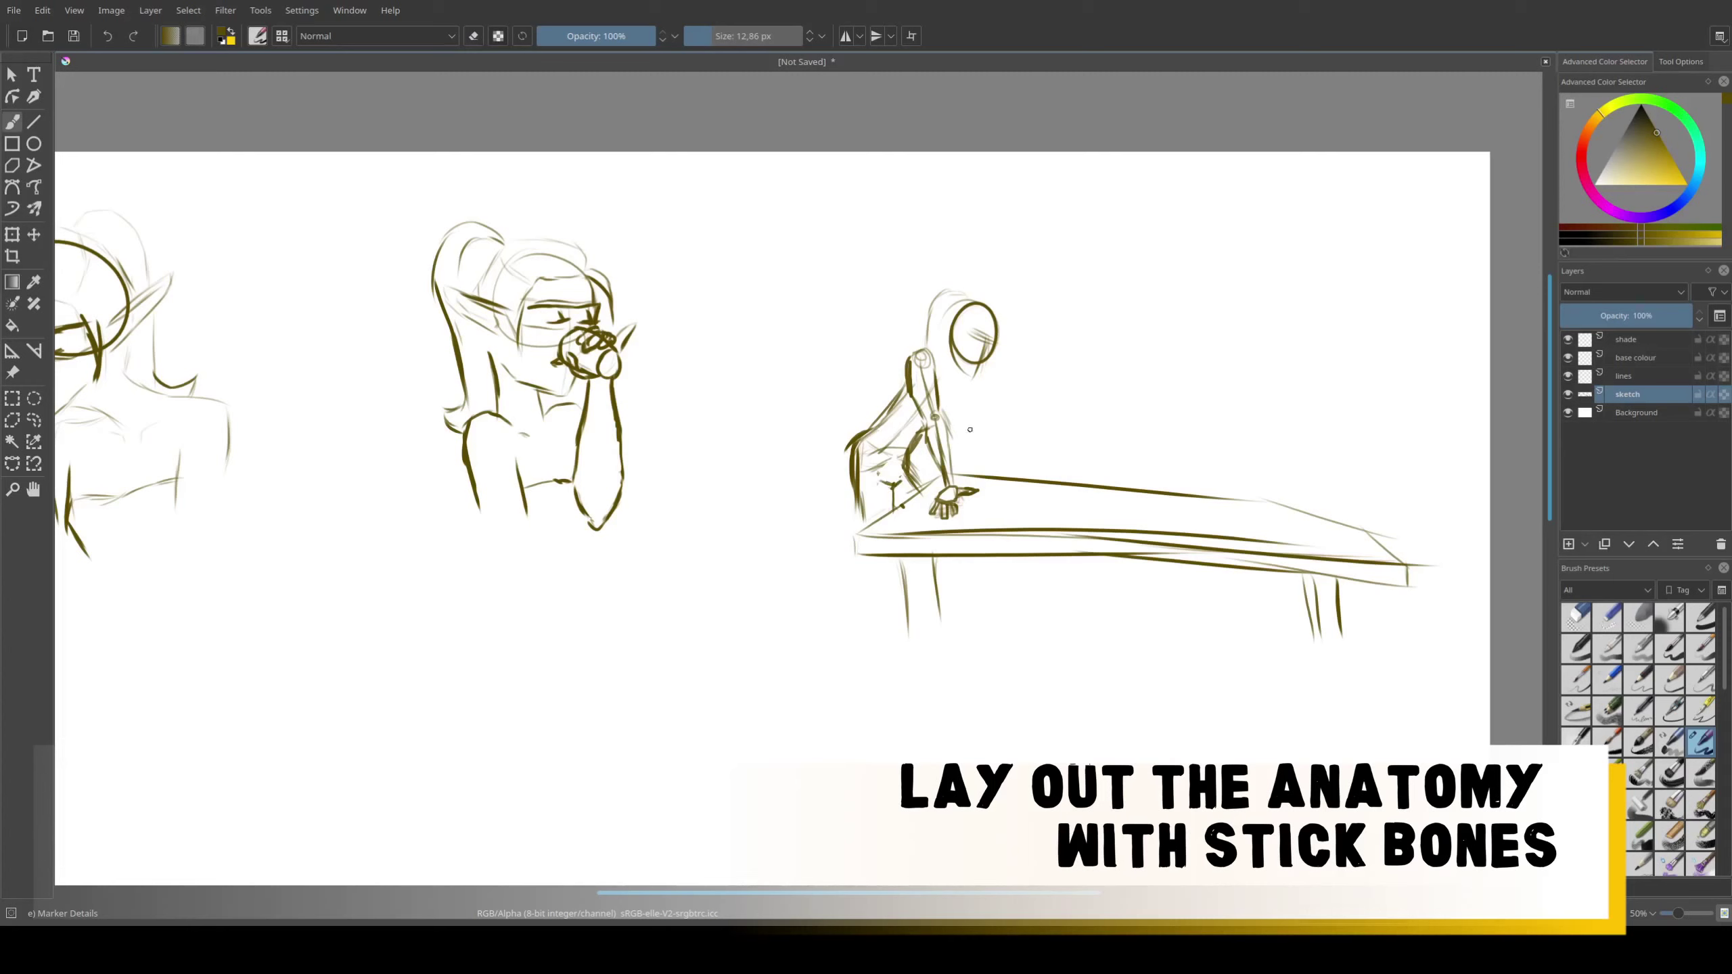
{"action": "left_click_drag", "start_coordinate": [961, 390], "coordinate": [975, 437]}
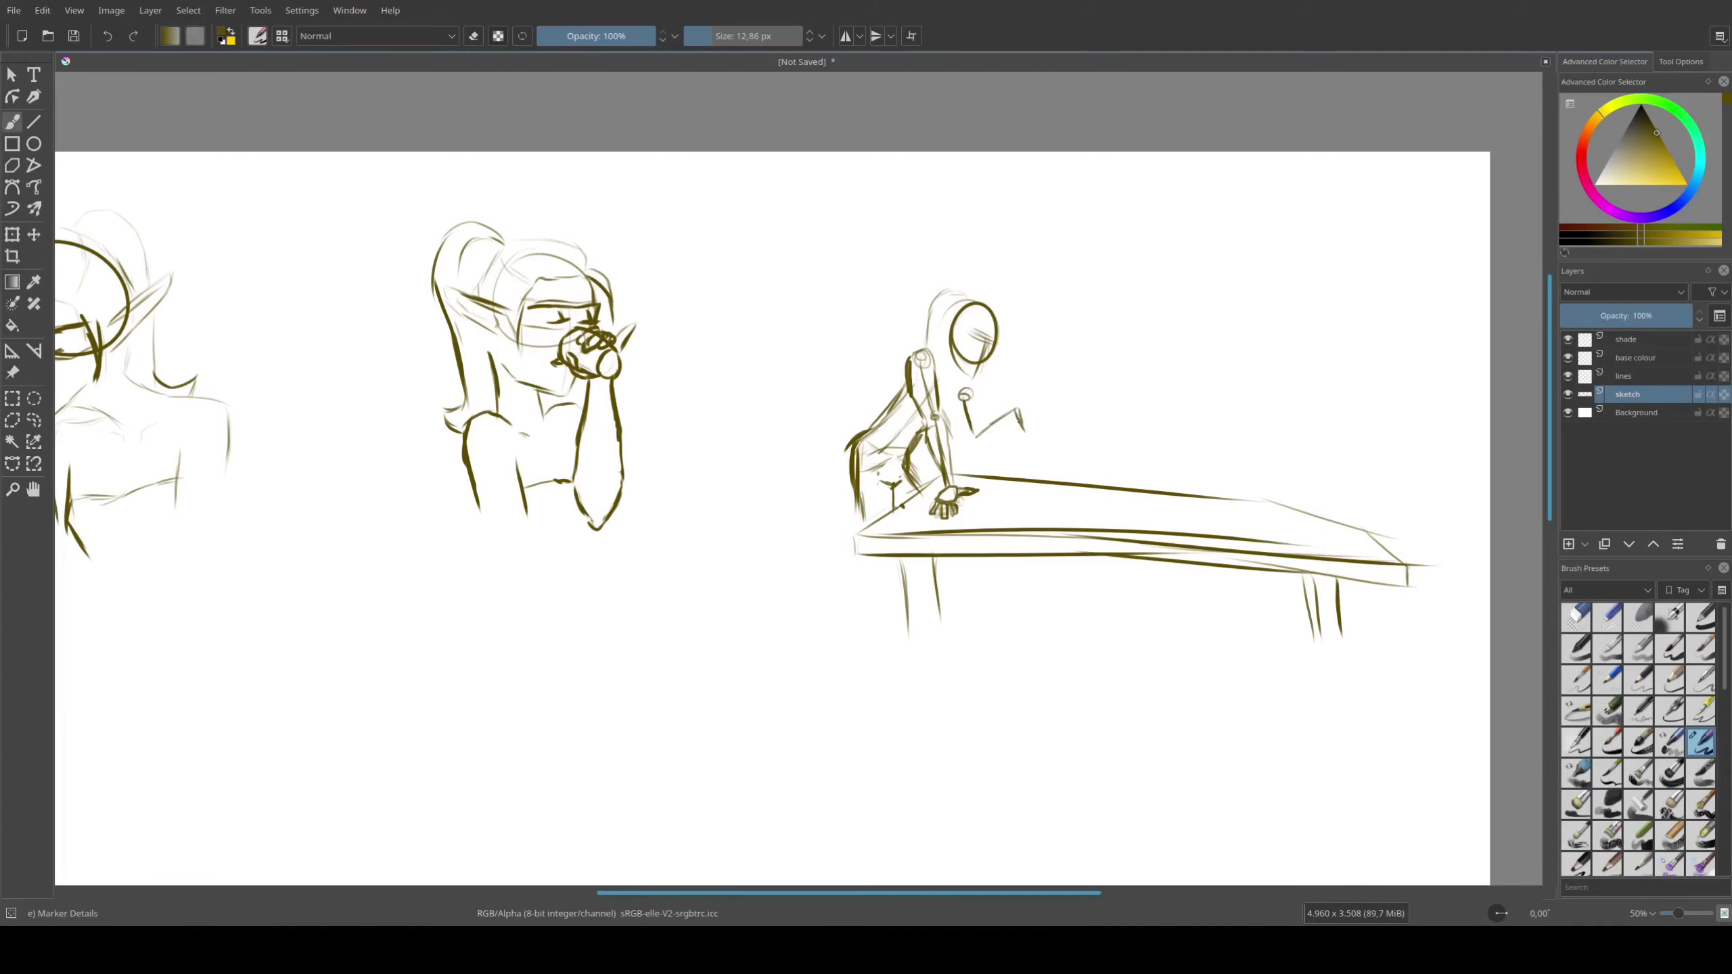
{"action": "left_click_drag", "start_coordinate": [1023, 413], "coordinate": [1026, 408]}
{"action": "left_click_drag", "start_coordinate": [995, 481], "coordinate": [1255, 508]}
{"action": "left_click_drag", "start_coordinate": [989, 521], "coordinate": [1260, 526]}
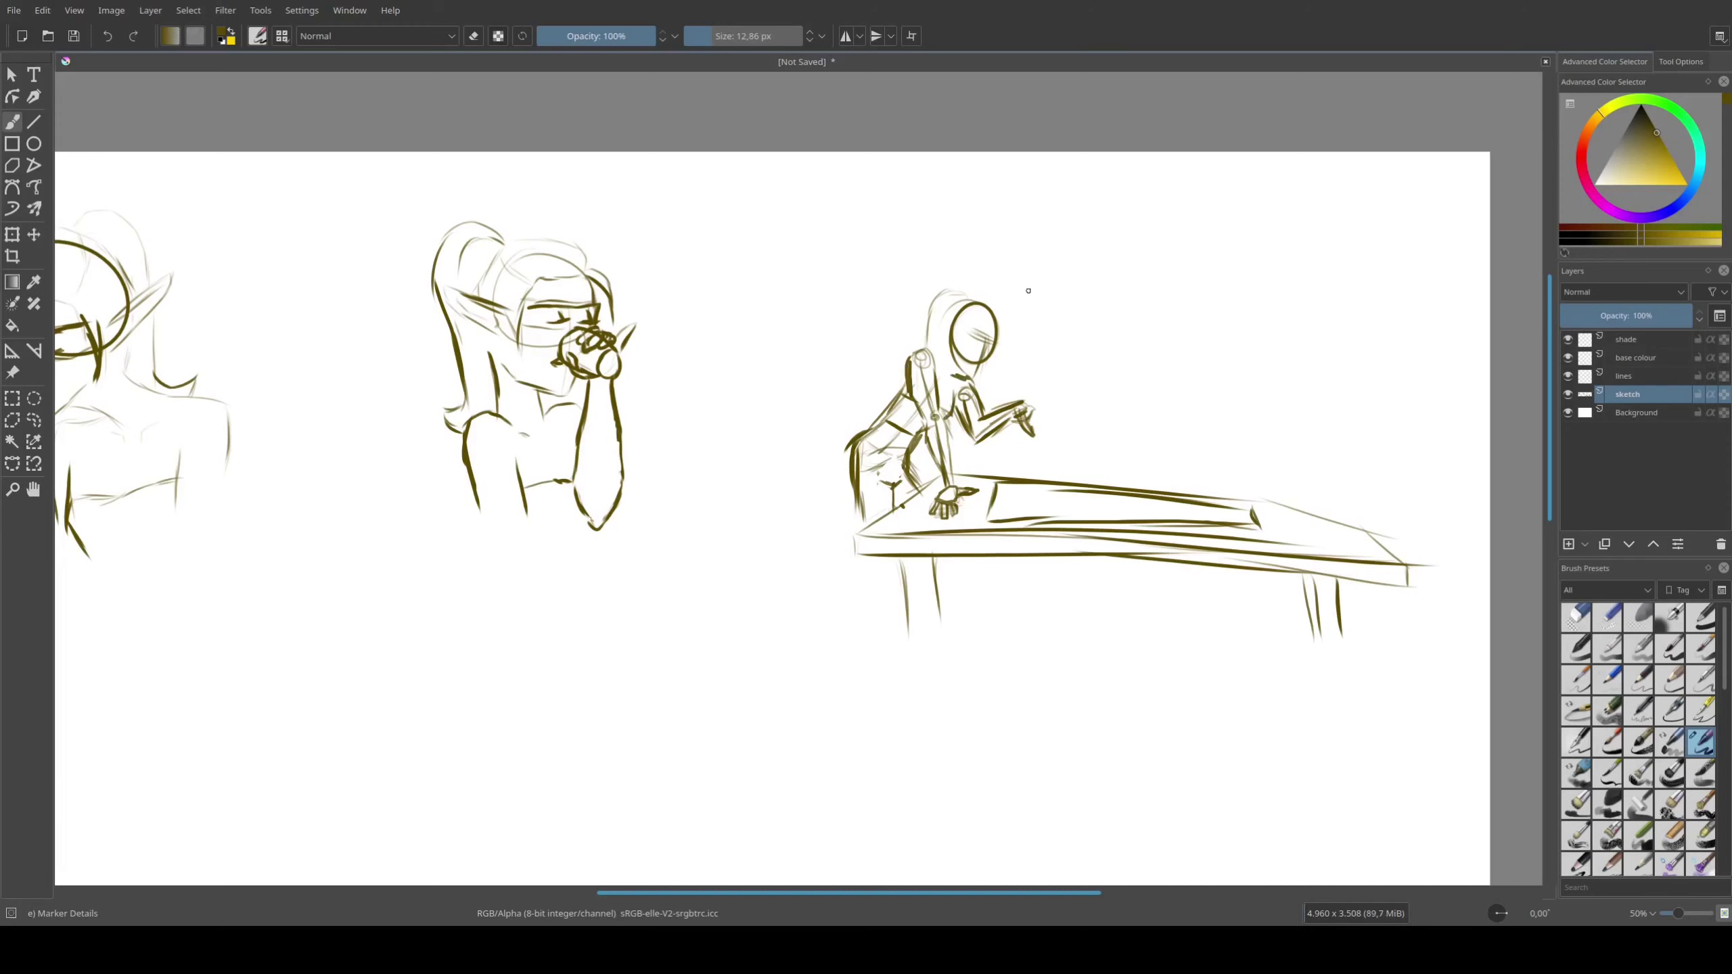
At 100% zoom, sketch the jaw, neck and face guides, erasing stray face strokes
{"action": "key", "text": "1"}
{"action": "scroll", "coordinate": [889, 385], "scroll_direction": "down", "scroll_amount": 3}
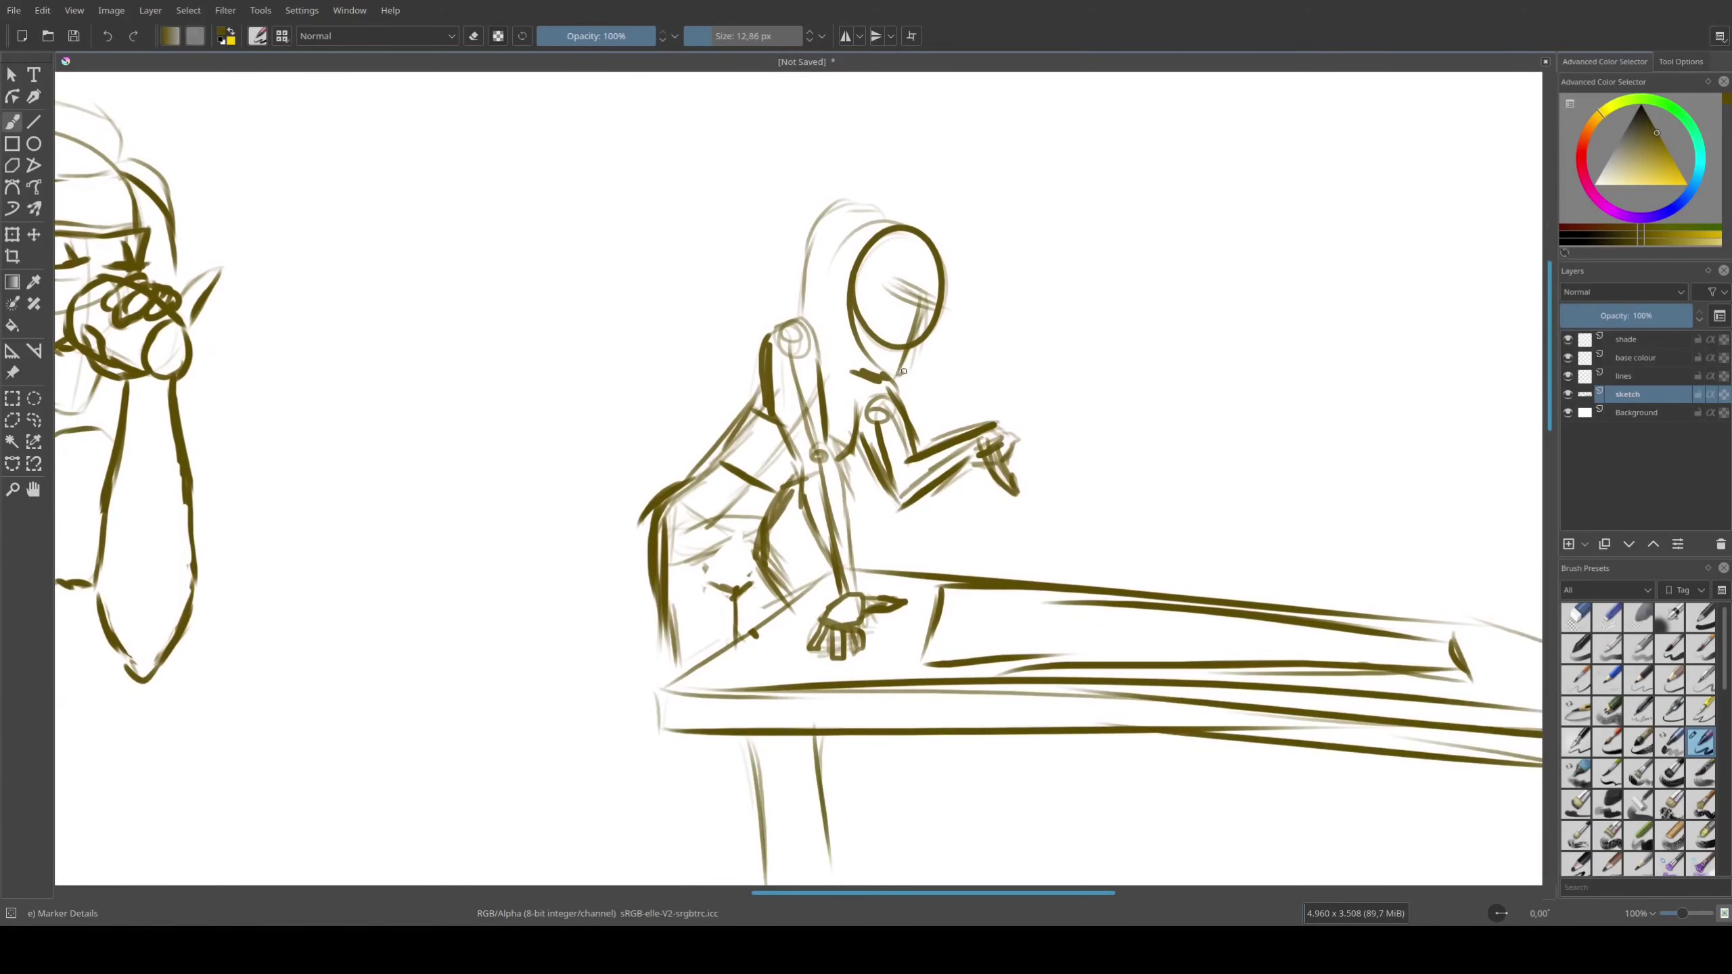
{"action": "left_click_drag", "start_coordinate": [903, 374], "coordinate": [933, 342]}
{"action": "mouse_move", "coordinate": [912, 361]}
{"action": "left_mouse_down"}
{"action": "mouse_move", "coordinate": [943, 313]}
{"action": "mouse_move", "coordinate": [947, 327]}
{"action": "left_mouse_up"}
{"action": "mouse_move", "coordinate": [891, 256]}
{"action": "left_mouse_down"}
{"action": "mouse_move", "coordinate": [933, 261]}
{"action": "mouse_move", "coordinate": [941, 236]}
{"action": "mouse_move", "coordinate": [862, 220]}
{"action": "mouse_move", "coordinate": [933, 261]}
{"action": "mouse_move", "coordinate": [795, 235]}
{"action": "mouse_move", "coordinate": [848, 282]}
{"action": "mouse_move", "coordinate": [832, 315]}
{"action": "mouse_move", "coordinate": [877, 366]}
{"action": "mouse_move", "coordinate": [887, 348]}
{"action": "left_mouse_up"}
{"action": "key", "text": "e"}
{"action": "mouse_move", "coordinate": [886, 283]}
{"action": "left_mouse_down"}
{"action": "mouse_move", "coordinate": [929, 321]}
{"action": "mouse_move", "coordinate": [907, 355]}
{"action": "mouse_move", "coordinate": [944, 337]}
{"action": "mouse_move", "coordinate": [904, 351]}
{"action": "mouse_move", "coordinate": [936, 290]}
{"action": "mouse_move", "coordinate": [904, 303]}
{"action": "mouse_move", "coordinate": [934, 303]}
{"action": "mouse_move", "coordinate": [928, 317]}
{"action": "mouse_move", "coordinate": [897, 315]}
{"action": "mouse_move", "coordinate": [948, 267]}
{"action": "mouse_move", "coordinate": [964, 328]}
{"action": "left_mouse_up"}
{"action": "key", "text": "e"}
Add hair strands around the face and ear, then mirror the view to check proportions
{"action": "mouse_move", "coordinate": [784, 299]}
{"action": "left_mouse_down"}
{"action": "mouse_move", "coordinate": [764, 335]}
{"action": "mouse_move", "coordinate": [864, 379]}
{"action": "mouse_move", "coordinate": [913, 454]}
{"action": "mouse_move", "coordinate": [886, 382]}
{"action": "mouse_move", "coordinate": [917, 447]}
{"action": "left_mouse_up"}
{"action": "key", "text": "e"}
{"action": "key", "text": "e"}
{"action": "key", "text": "m"}
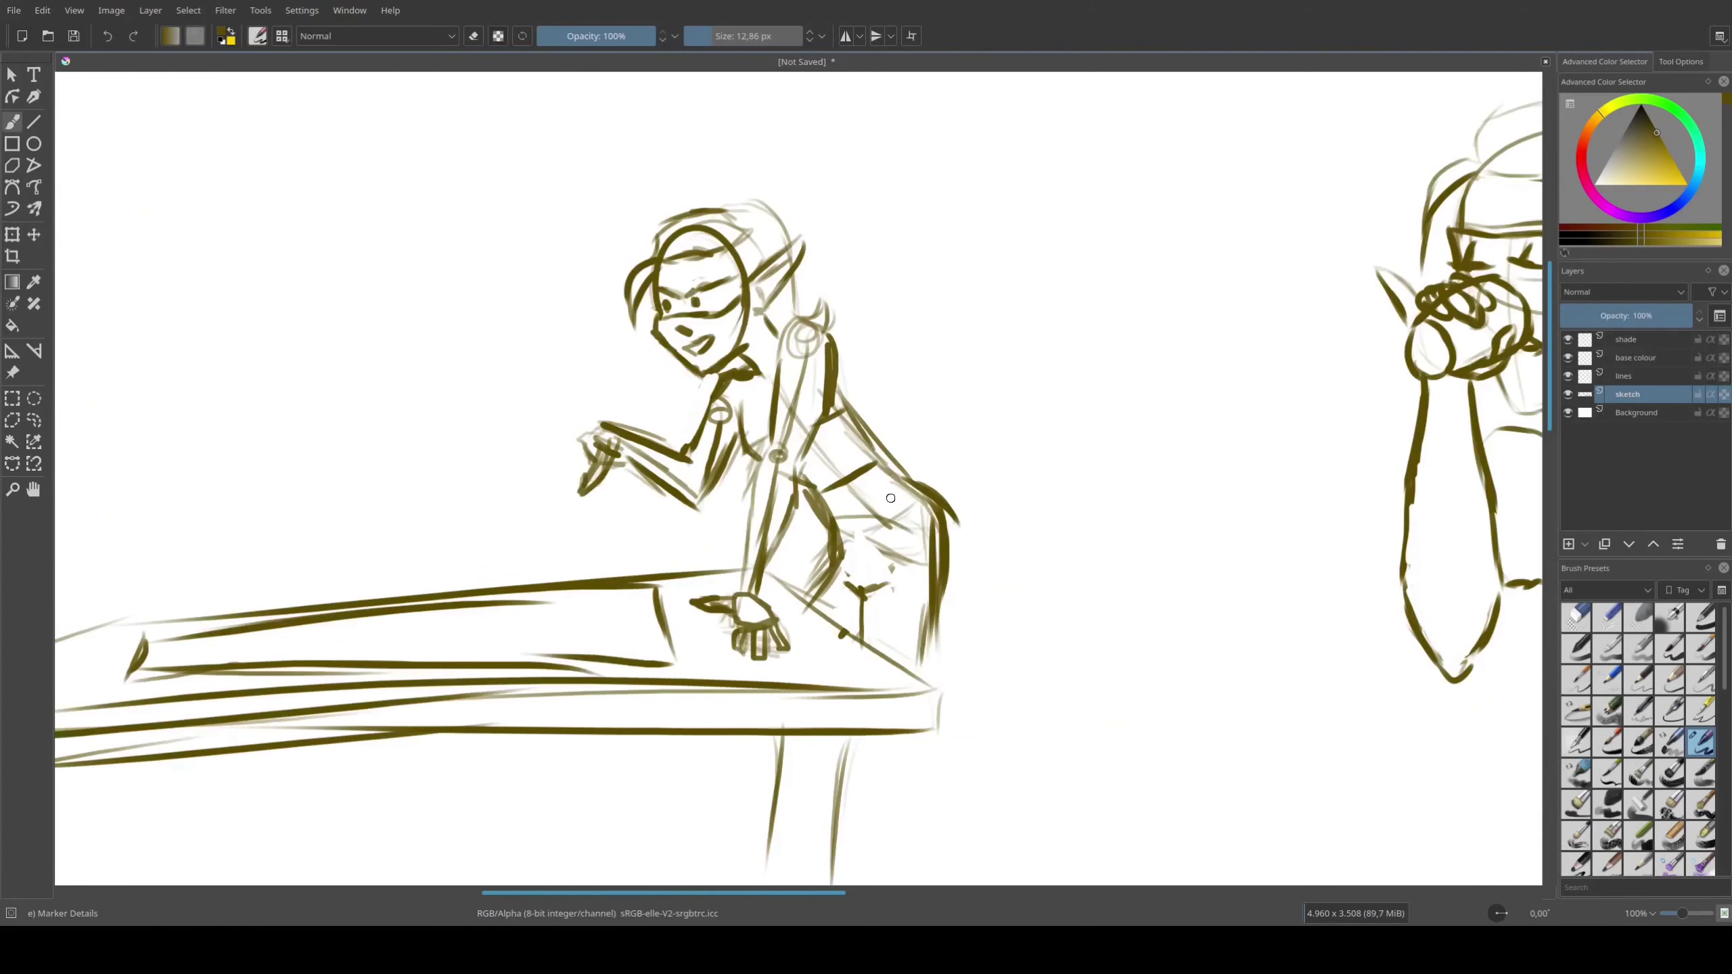
{"action": "key", "text": "m"}
{"action": "left_click_drag", "start_coordinate": [1080, 364], "coordinate": [885, 498]}
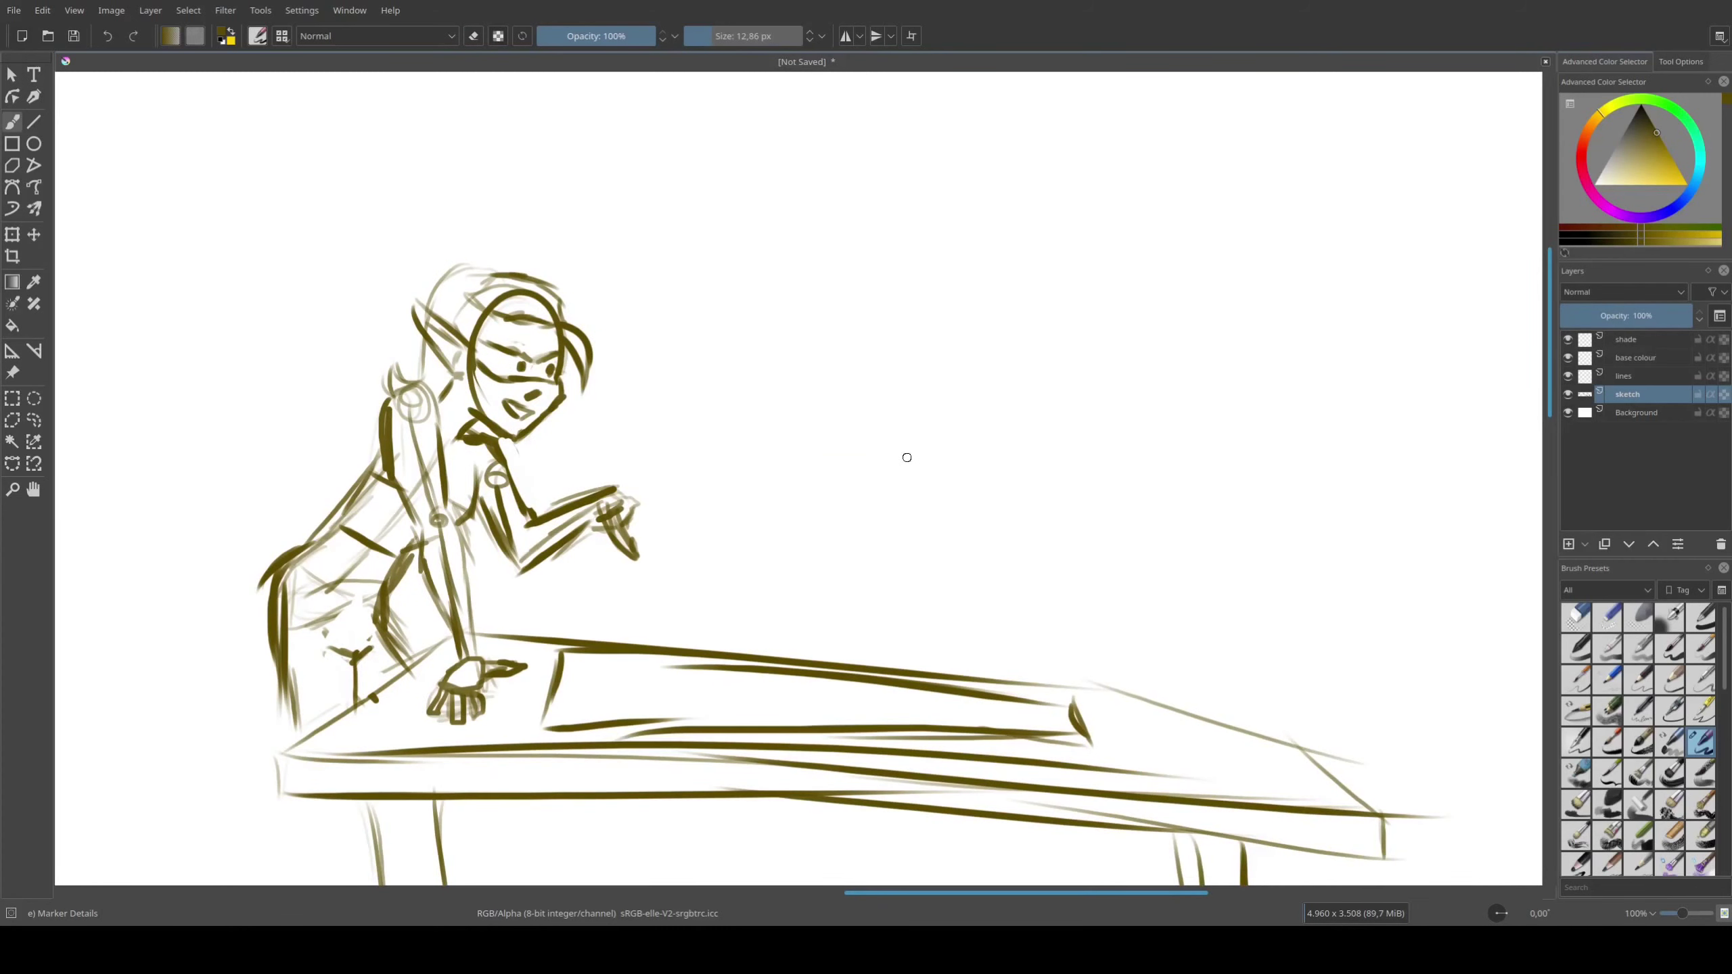
{"action": "scroll", "coordinate": [906, 457], "scroll_direction": "down", "scroll_amount": 3}
{"action": "scroll", "coordinate": [928, 425], "scroll_direction": "up", "scroll_amount": 4}
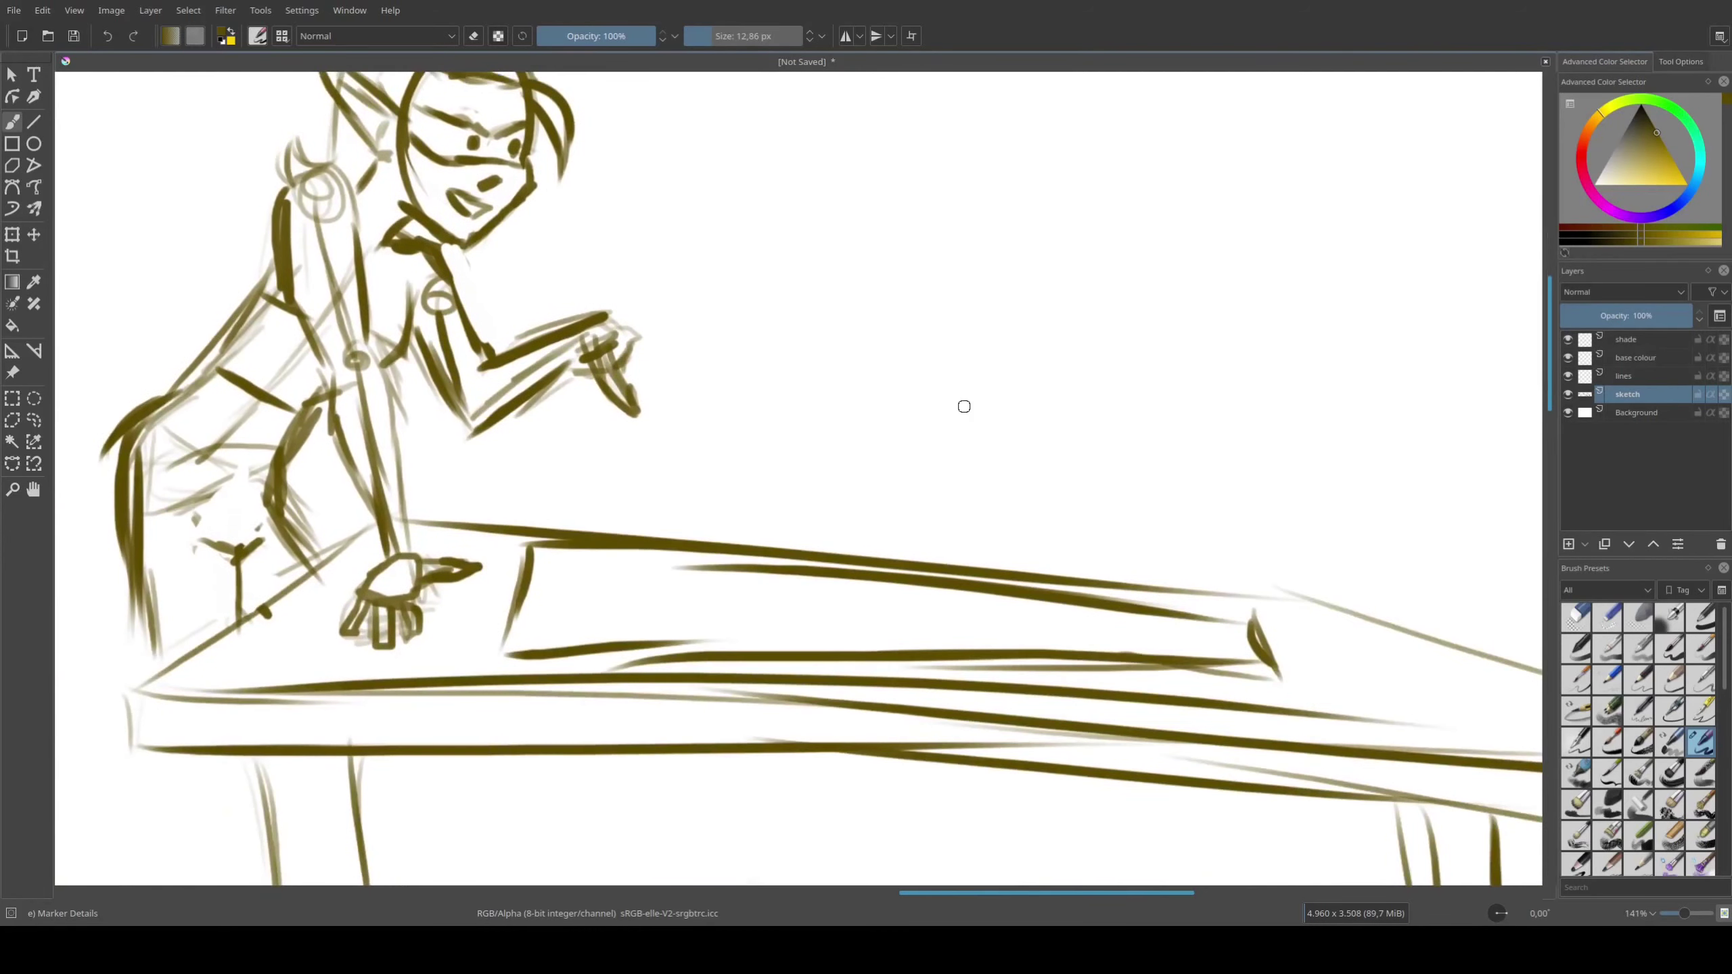
{"action": "mouse_move", "coordinate": [954, 359]}
{"action": "left_mouse_down"}
{"action": "mouse_move", "coordinate": [1051, 428]}
{"action": "mouse_move", "coordinate": [1017, 398]}
{"action": "mouse_move", "coordinate": [684, 591]}
{"action": "left_mouse_up"}
Move to a blank area of the canvas and draw a circle for the new head
{"action": "scroll", "coordinate": [770, 492], "scroll_direction": "down", "scroll_amount": 5}
{"action": "scroll", "coordinate": [789, 453], "scroll_direction": "up", "scroll_amount": 1}
{"action": "scroll", "coordinate": [1036, 425], "scroll_direction": "down", "scroll_amount": 1}
{"action": "scroll", "coordinate": [684, 591], "scroll_direction": "up", "scroll_amount": 4}
{"action": "scroll", "coordinate": [896, 329], "scroll_direction": "down", "scroll_amount": 5}
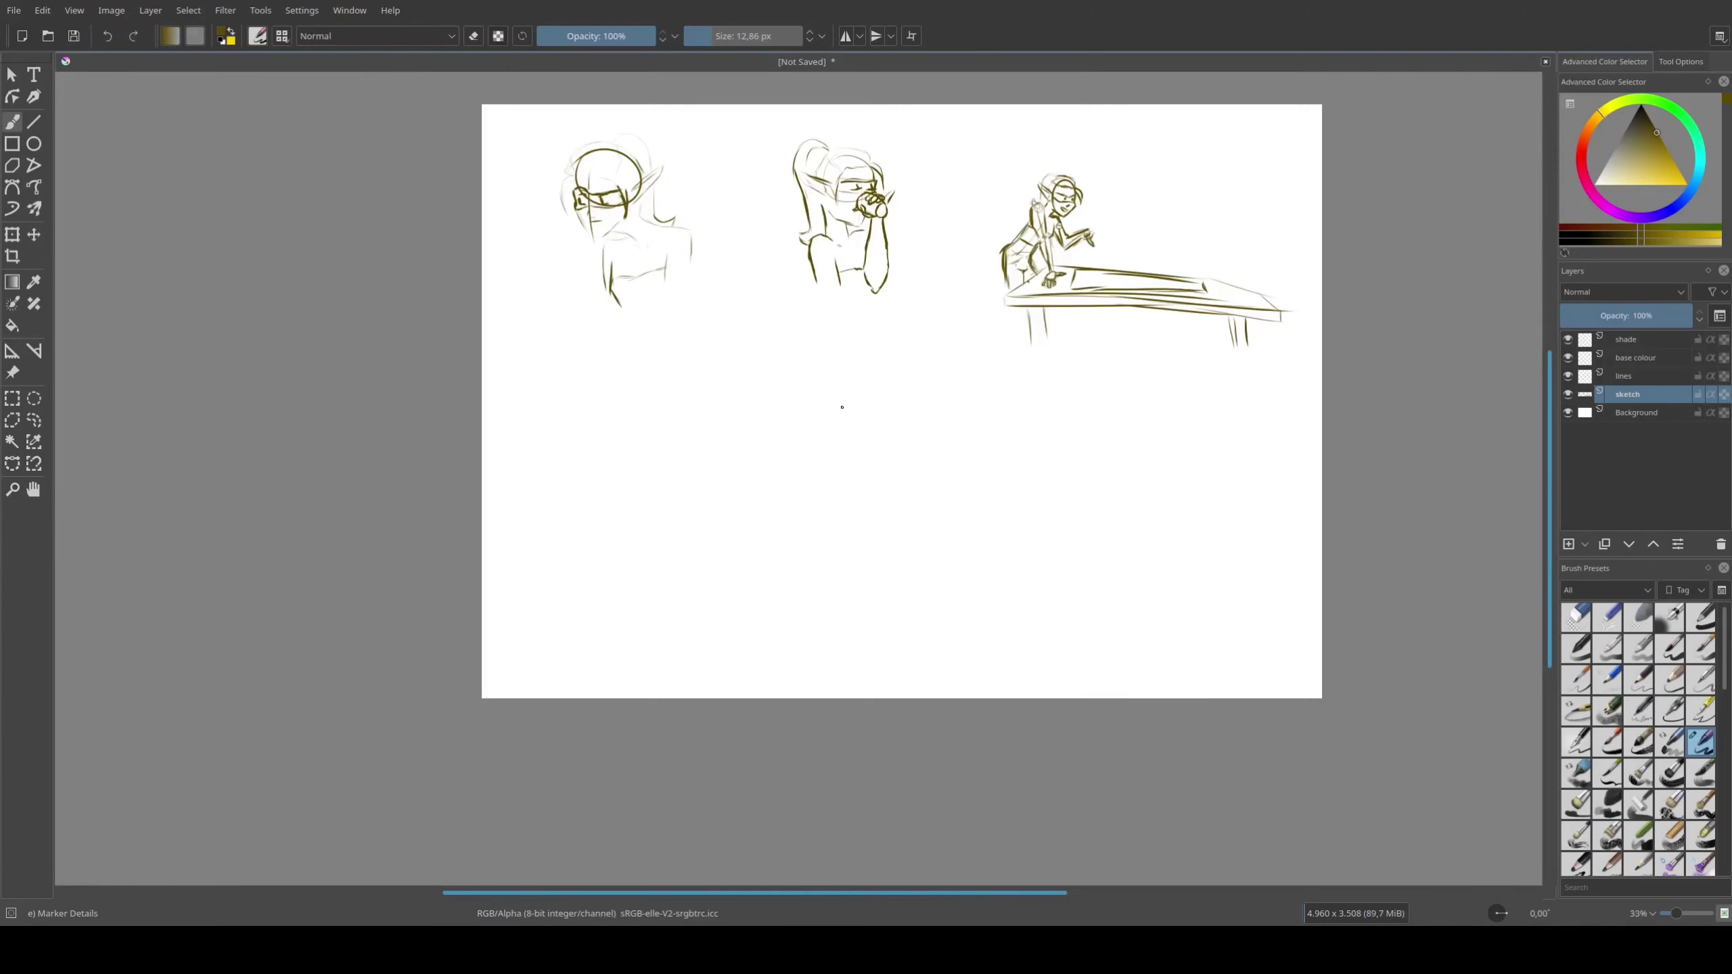
{"action": "scroll", "coordinate": [842, 408], "scroll_direction": "up", "scroll_amount": 2}
{"action": "left_click_drag", "start_coordinate": [572, 580], "coordinate": [979, 501]}
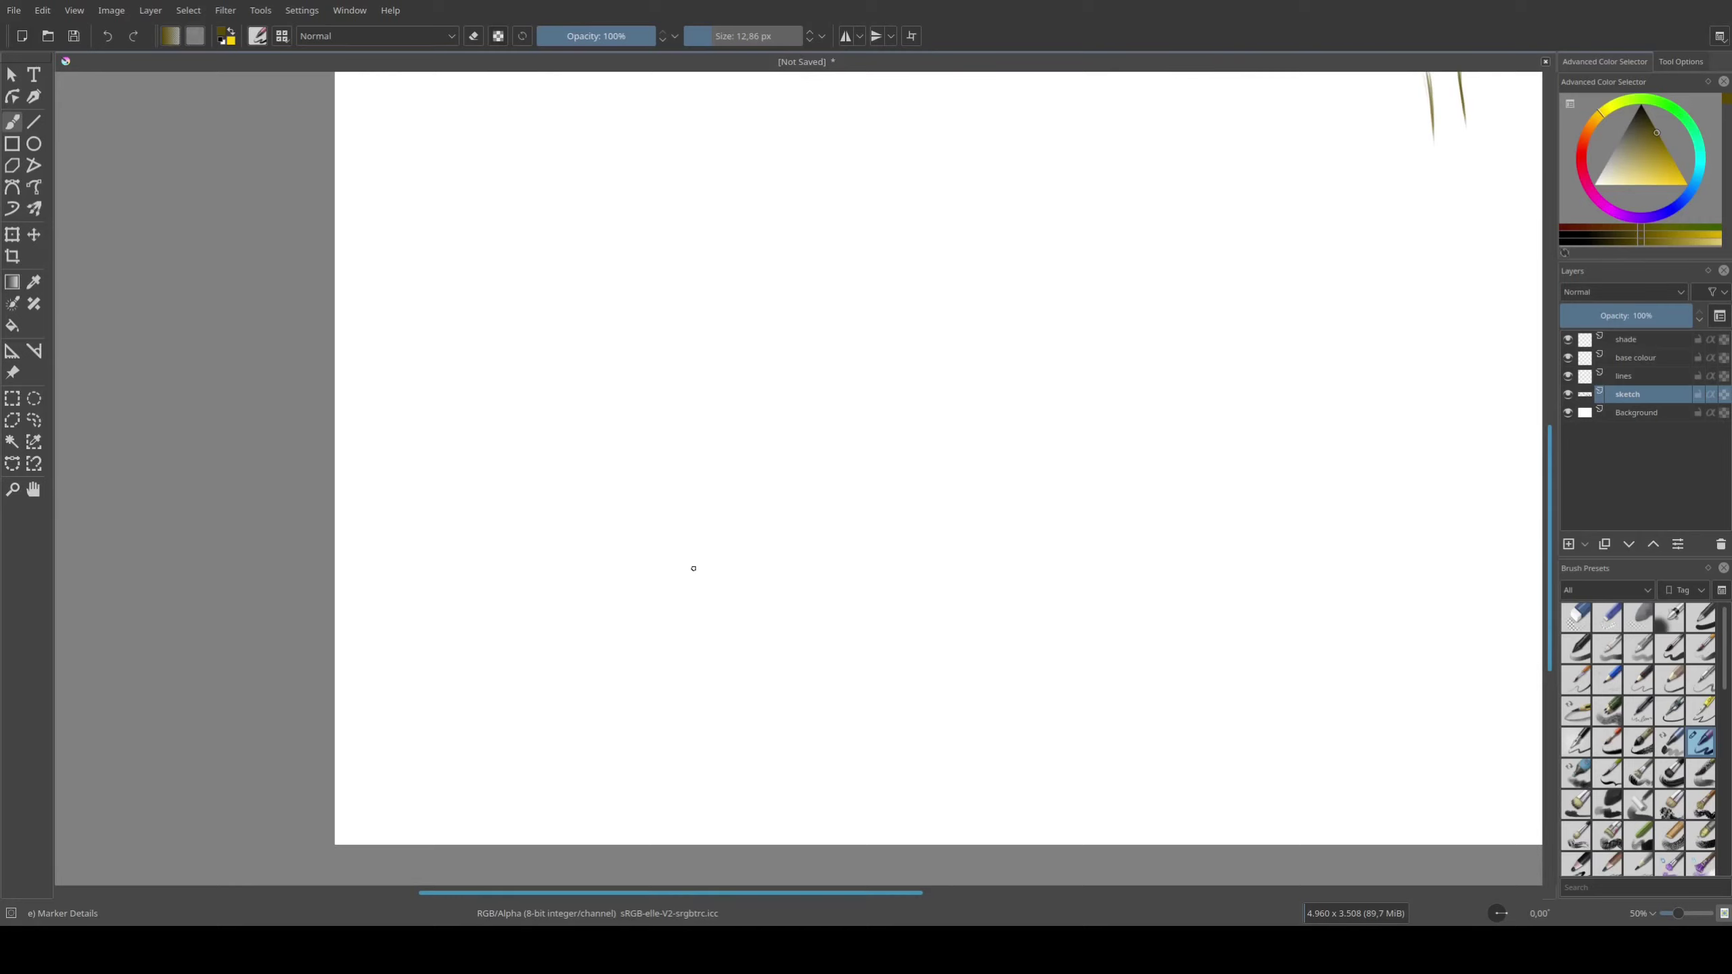
{"action": "scroll", "coordinate": [644, 396], "scroll_direction": "down", "scroll_amount": 3}
{"action": "scroll", "coordinate": [777, 421], "scroll_direction": "up", "scroll_amount": 4}
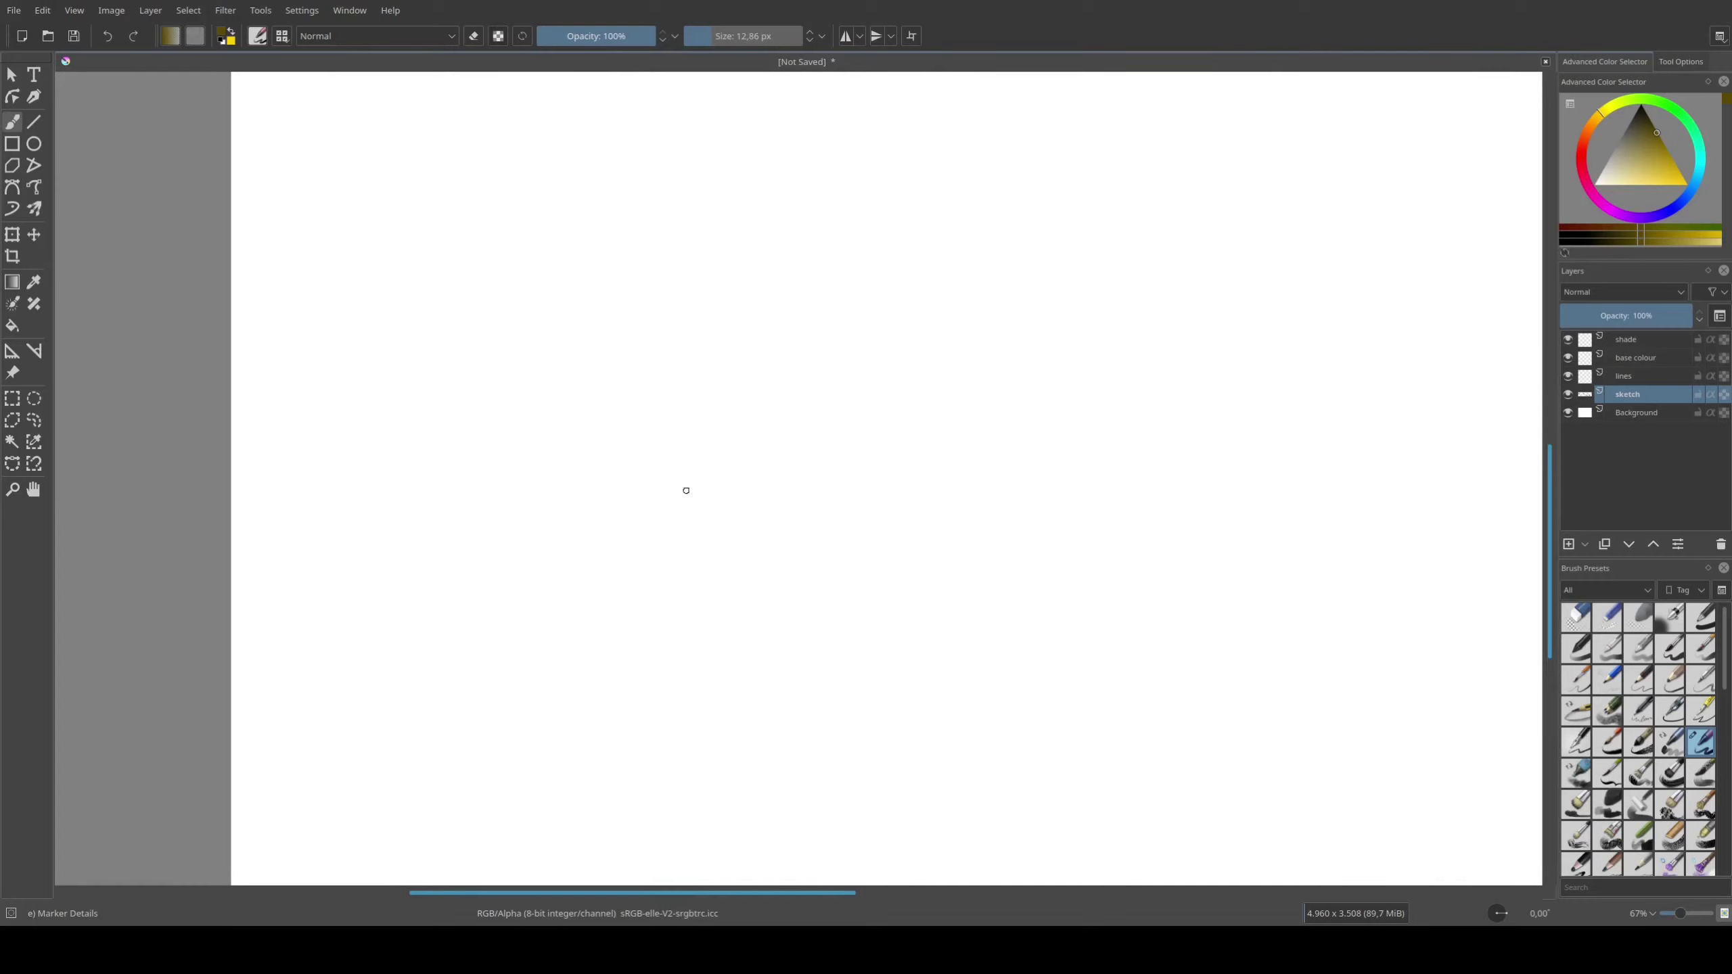
{"action": "left_click_drag", "start_coordinate": [659, 369], "coordinate": [600, 399]}
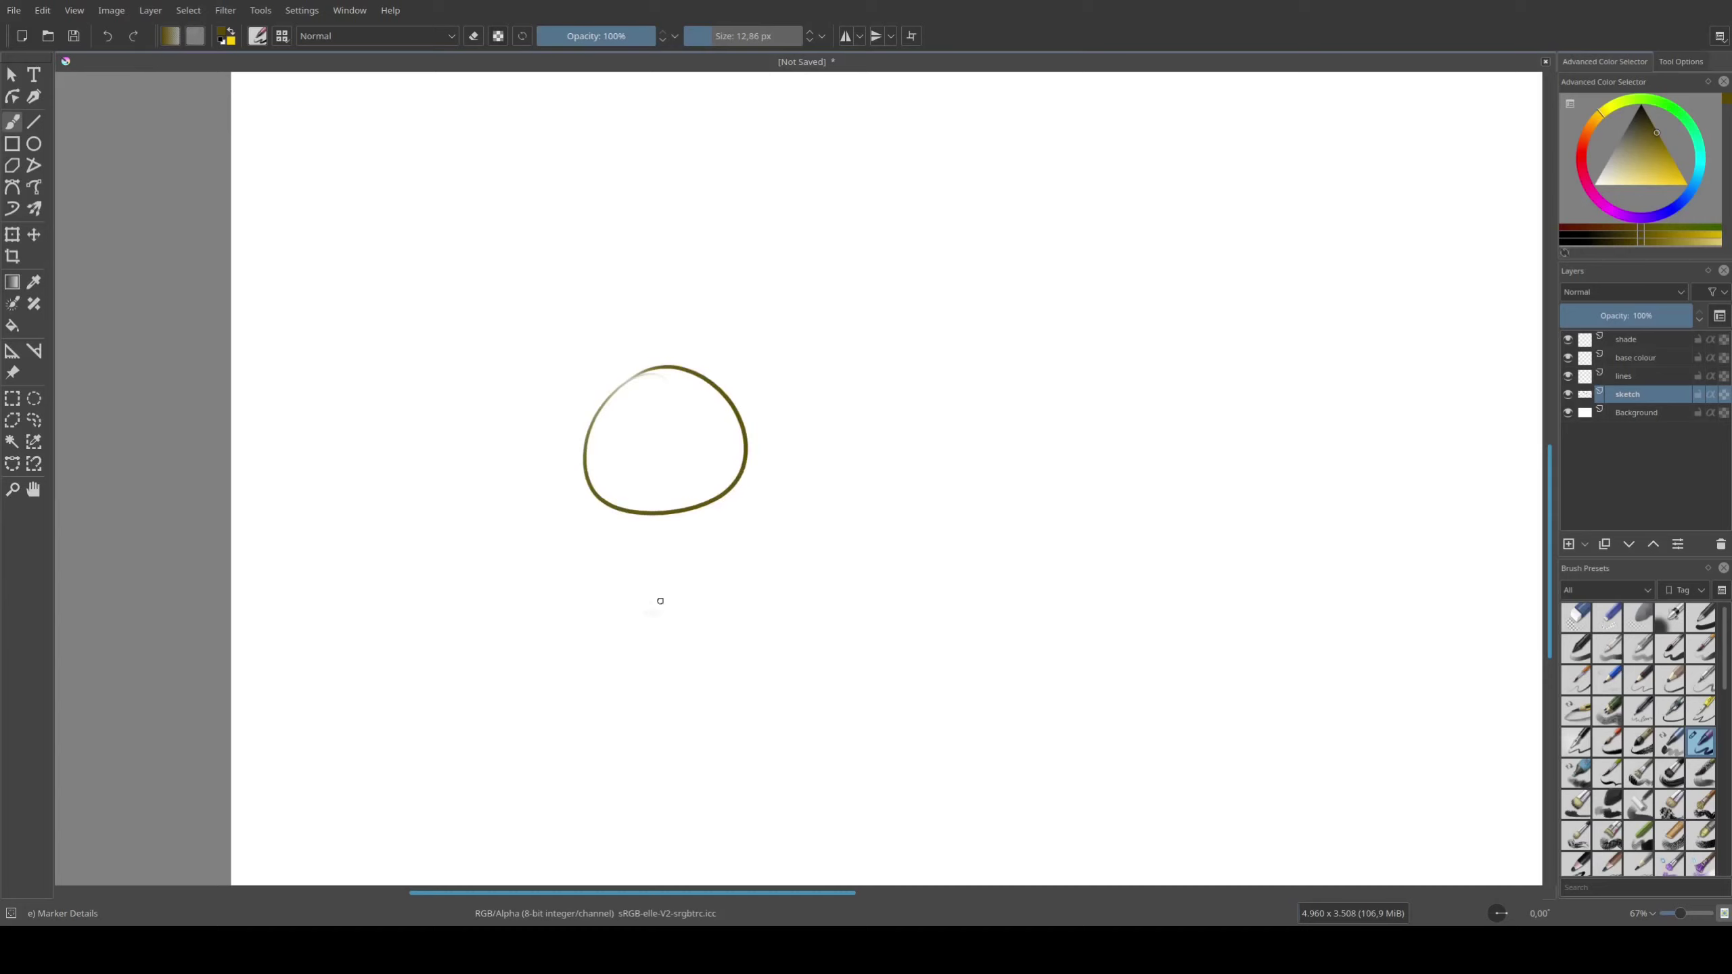
Sketch the jaw and face sides, undo a stray stroke, and add the chin
{"action": "mouse_move", "coordinate": [589, 499]}
{"action": "left_mouse_down"}
{"action": "mouse_move", "coordinate": [596, 546]}
{"action": "mouse_move", "coordinate": [672, 635]}
{"action": "left_mouse_up"}
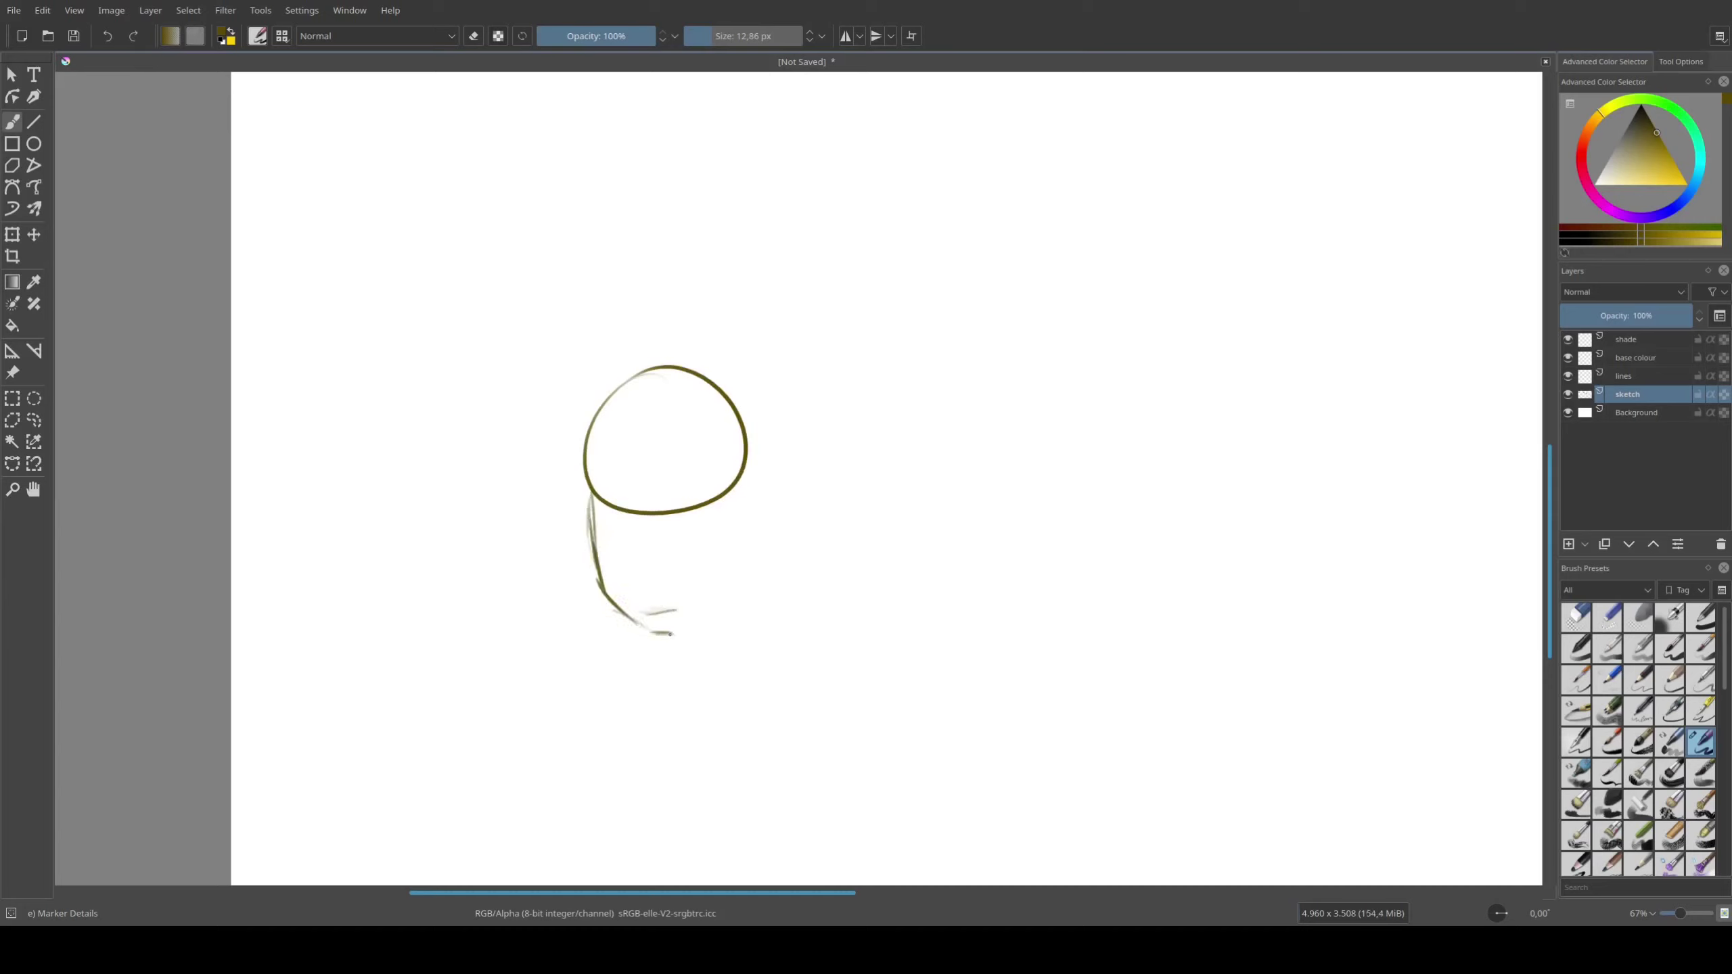
{"action": "left_click_drag", "start_coordinate": [740, 483], "coordinate": [716, 600]}
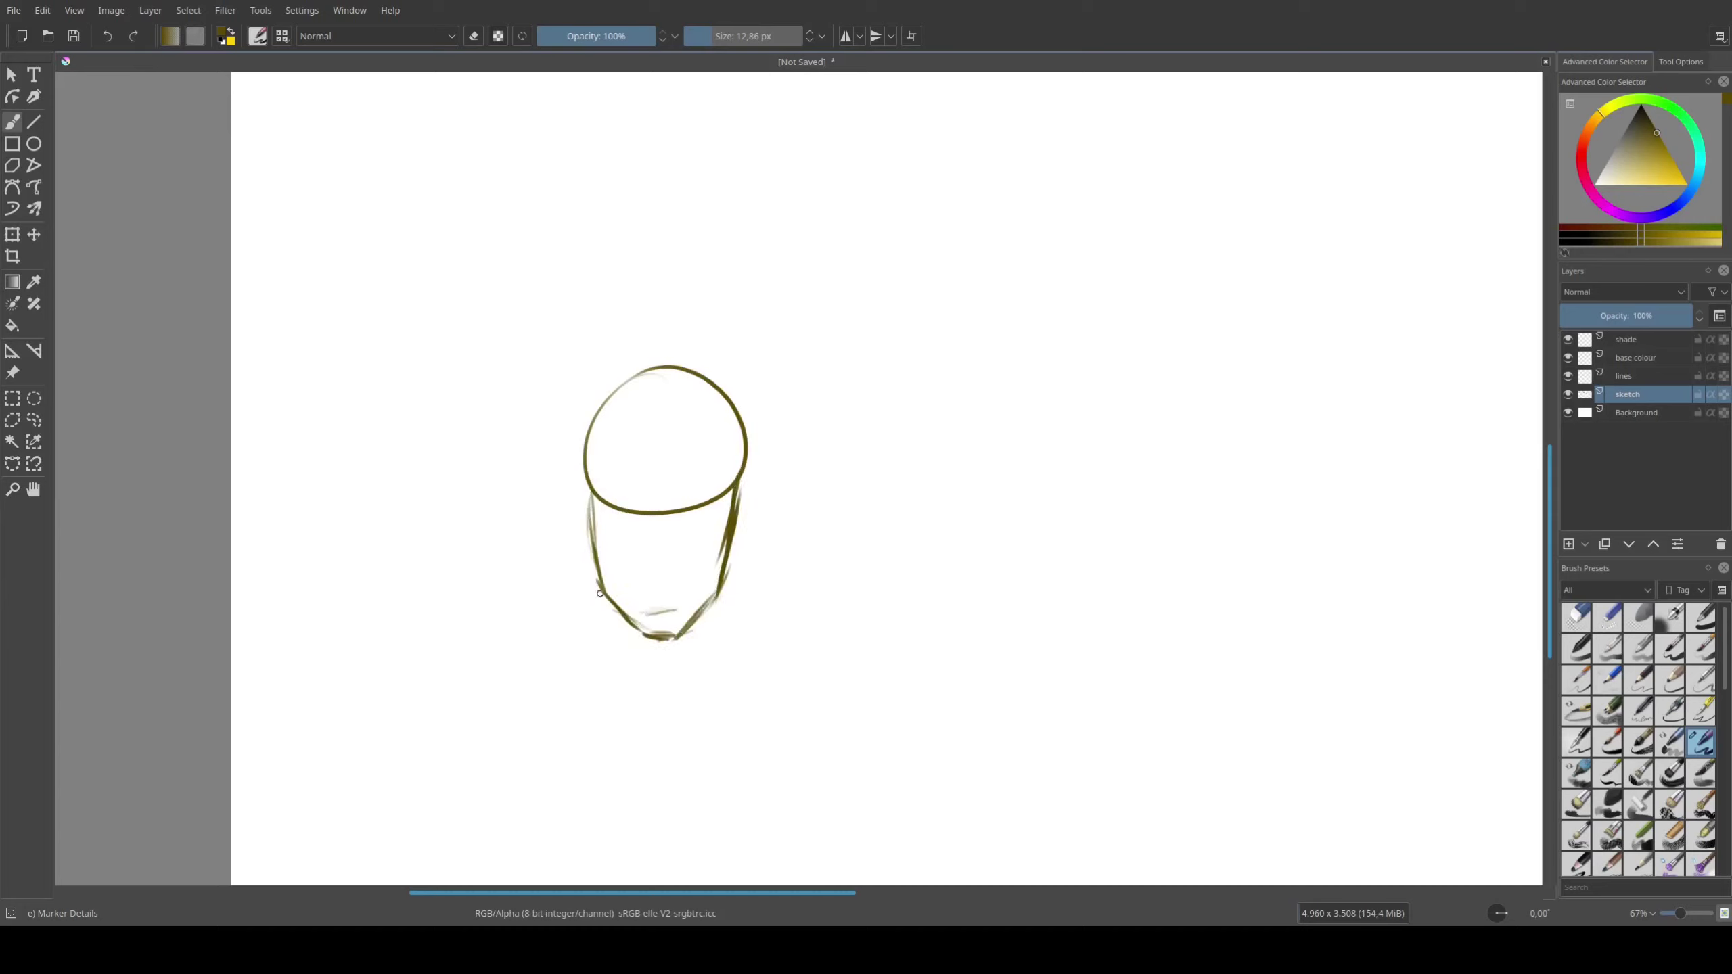
{"action": "left_click_drag", "start_coordinate": [599, 593], "coordinate": [675, 640]}
{"action": "left_click_drag", "start_coordinate": [588, 491], "coordinate": [601, 552]}
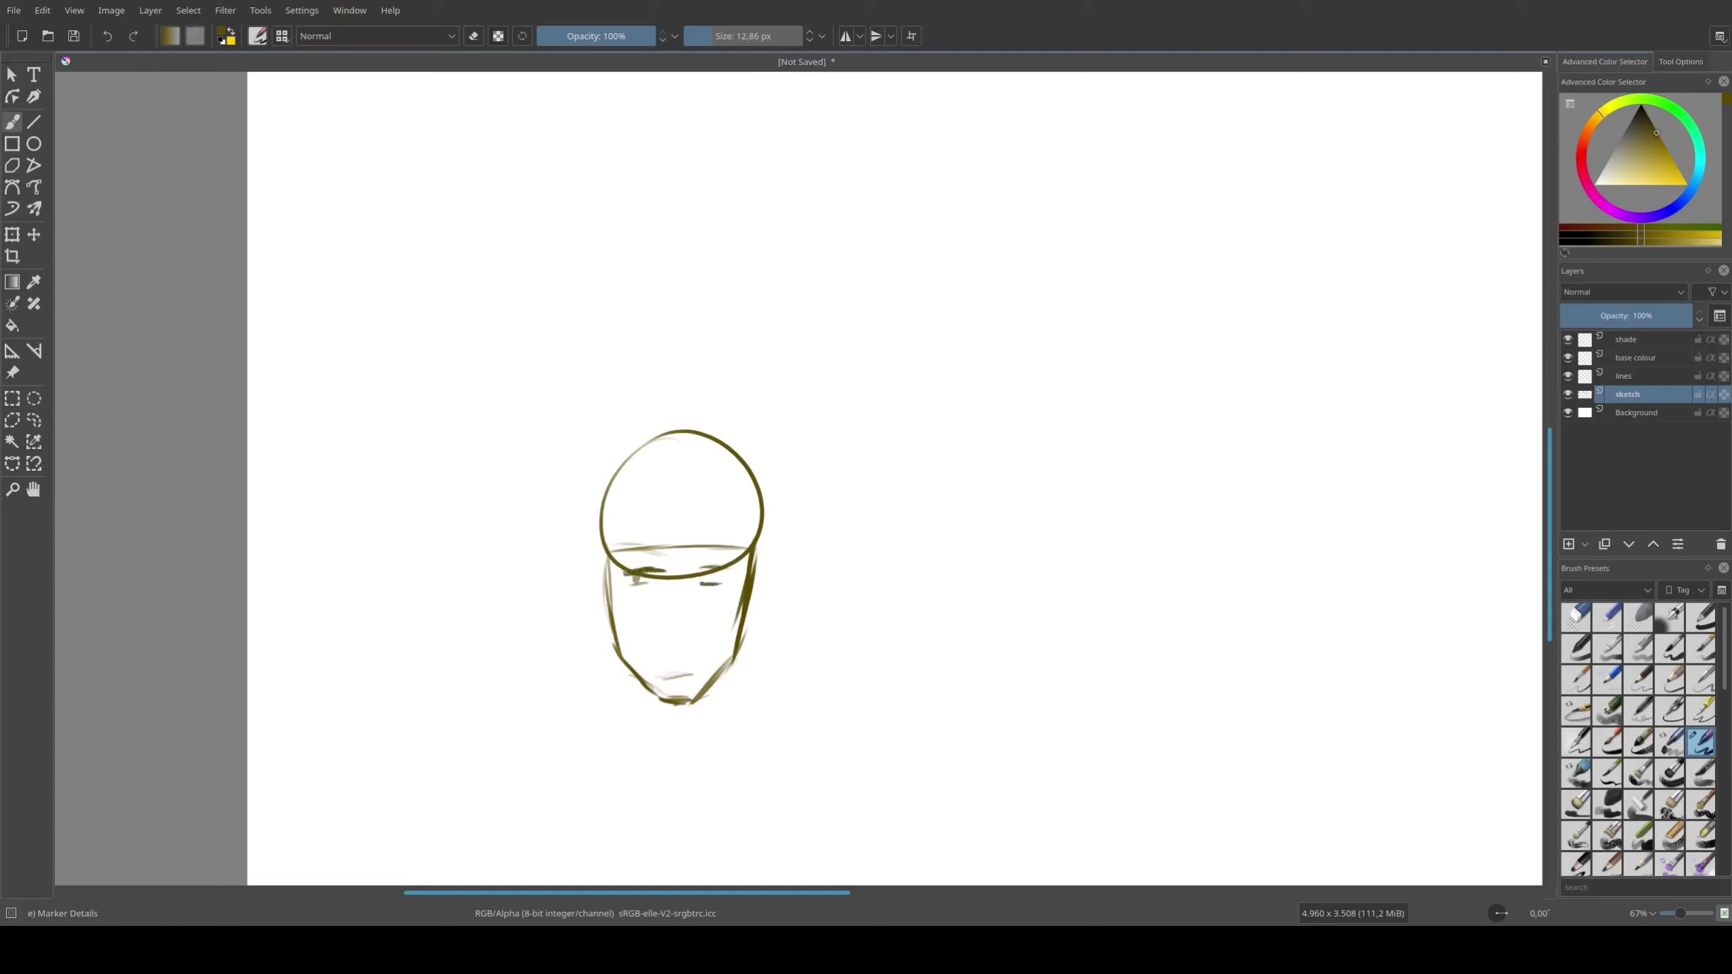
{"action": "key", "text": "ctrl+z"}
{"action": "left_click_drag", "start_coordinate": [669, 669], "coordinate": [682, 713]}
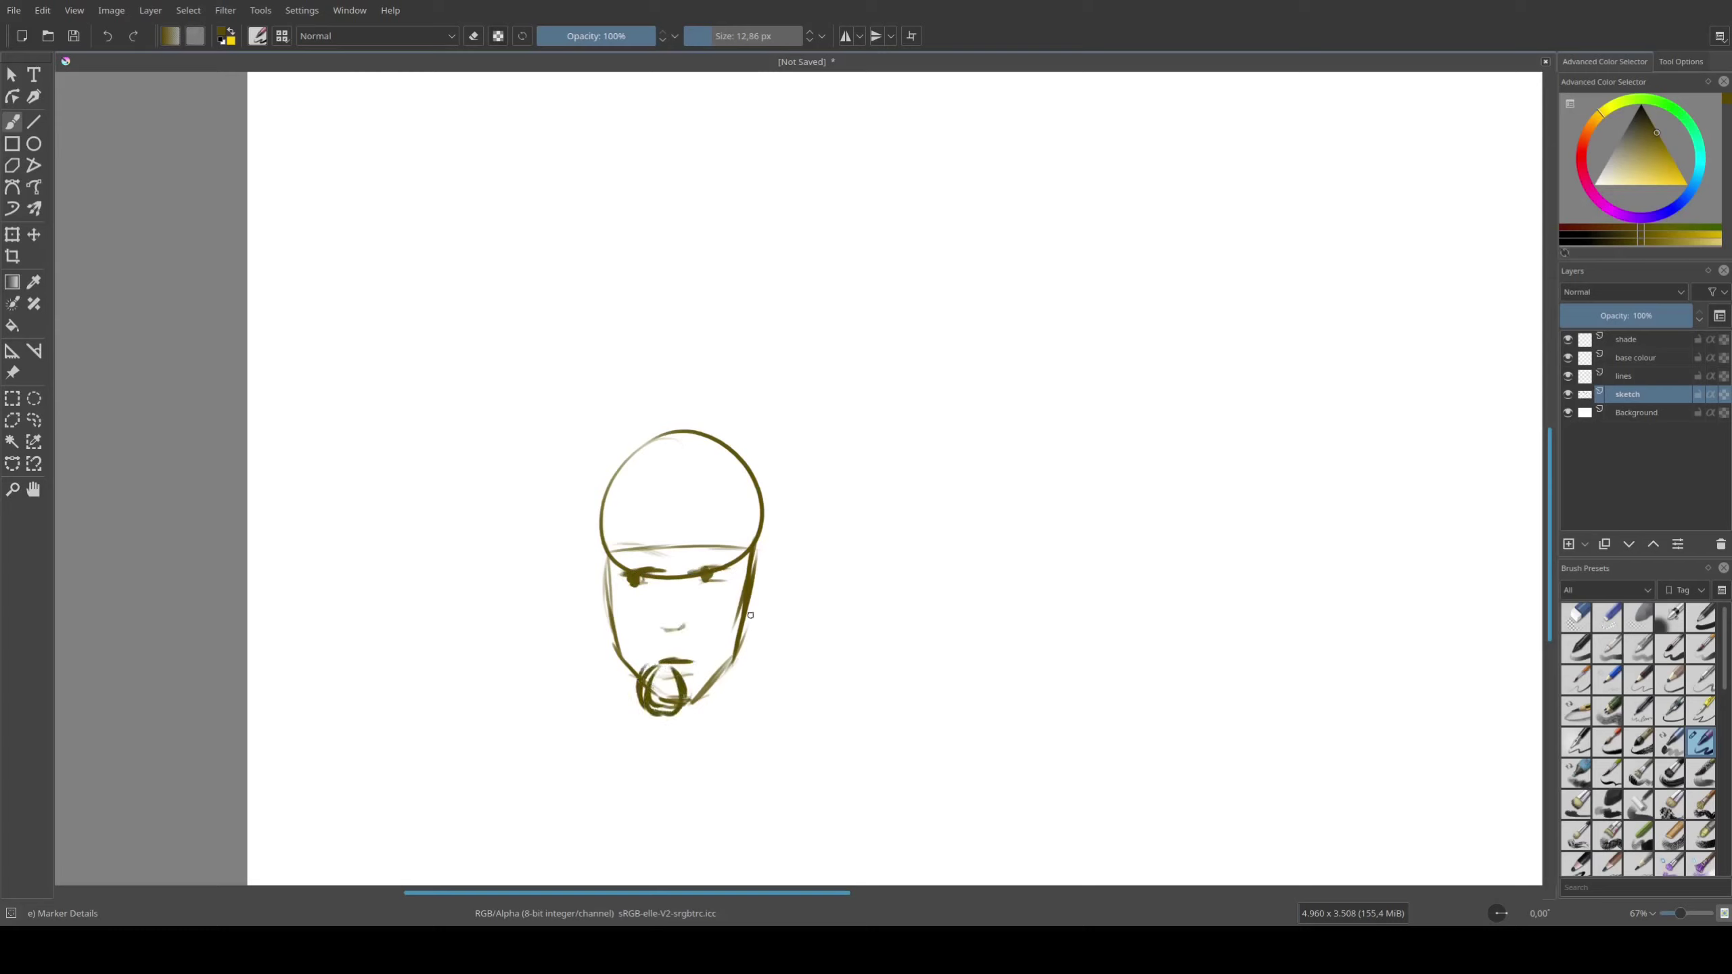
Add the headband line, the jaw and ponytail outline, and a darker brow line
{"action": "left_click_drag", "start_coordinate": [616, 475], "coordinate": [759, 503]}
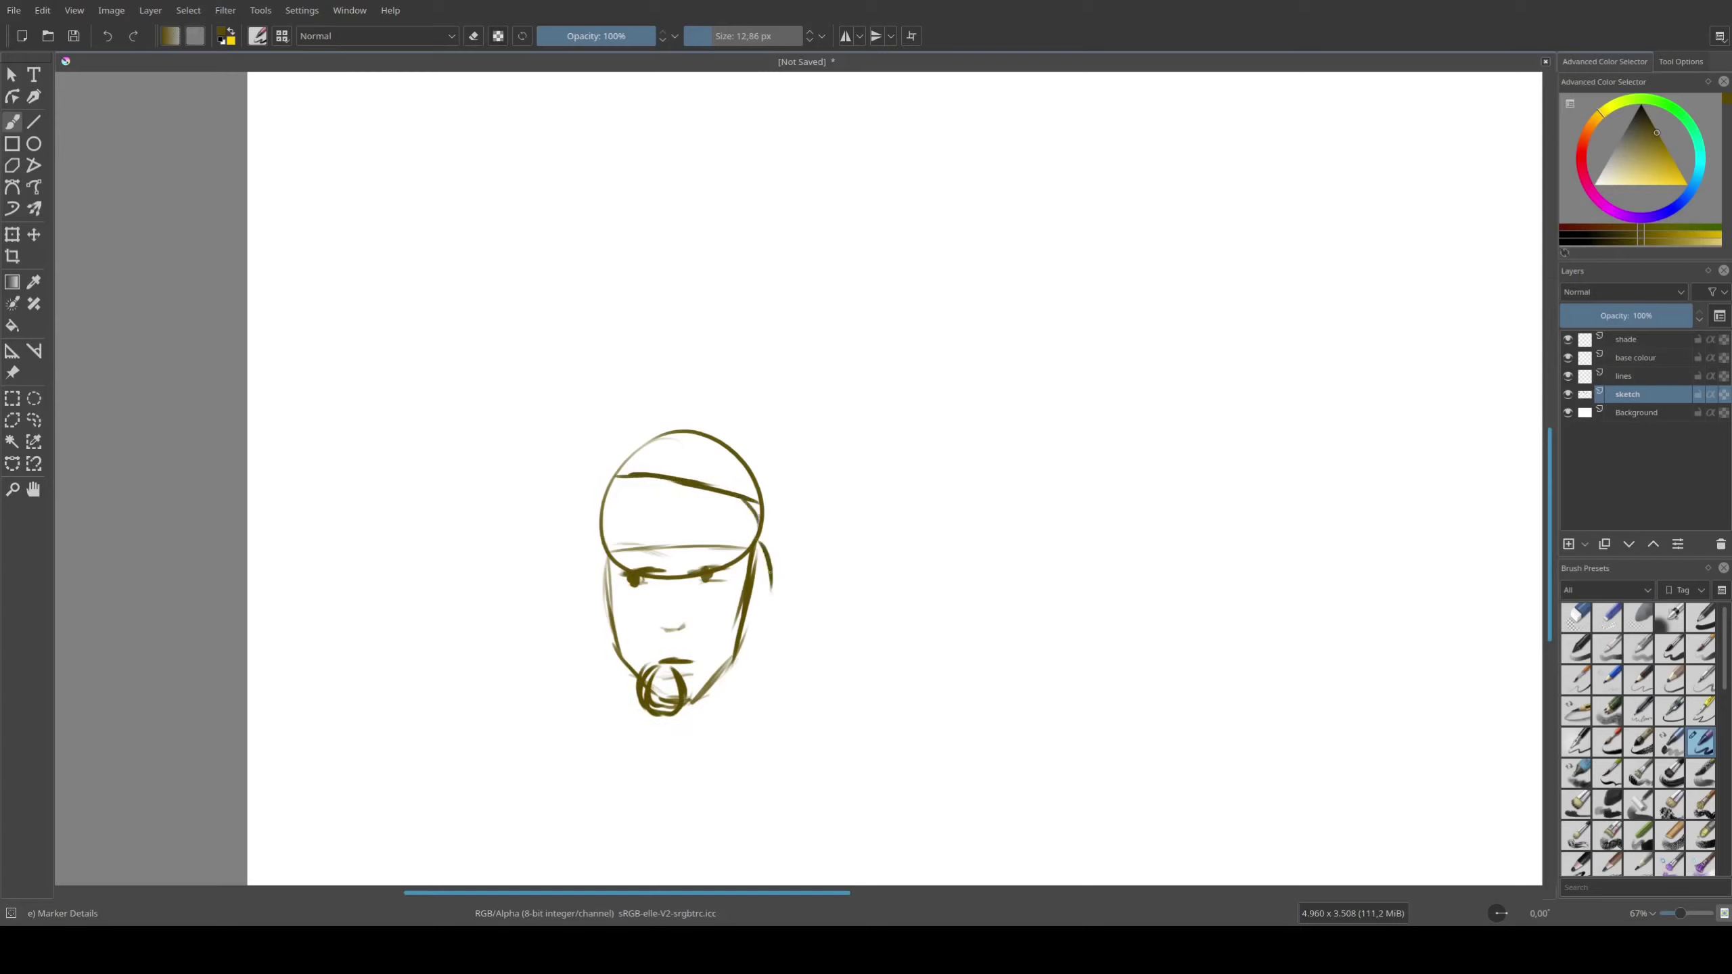
{"action": "mouse_move", "coordinate": [769, 573]}
{"action": "left_mouse_down"}
{"action": "mouse_move", "coordinate": [749, 658]}
{"action": "mouse_move", "coordinate": [797, 667]}
{"action": "left_mouse_up"}
{"action": "left_click_drag", "start_coordinate": [851, 479], "coordinate": [820, 675]}
{"action": "left_click_drag", "start_coordinate": [770, 459], "coordinate": [863, 488]}
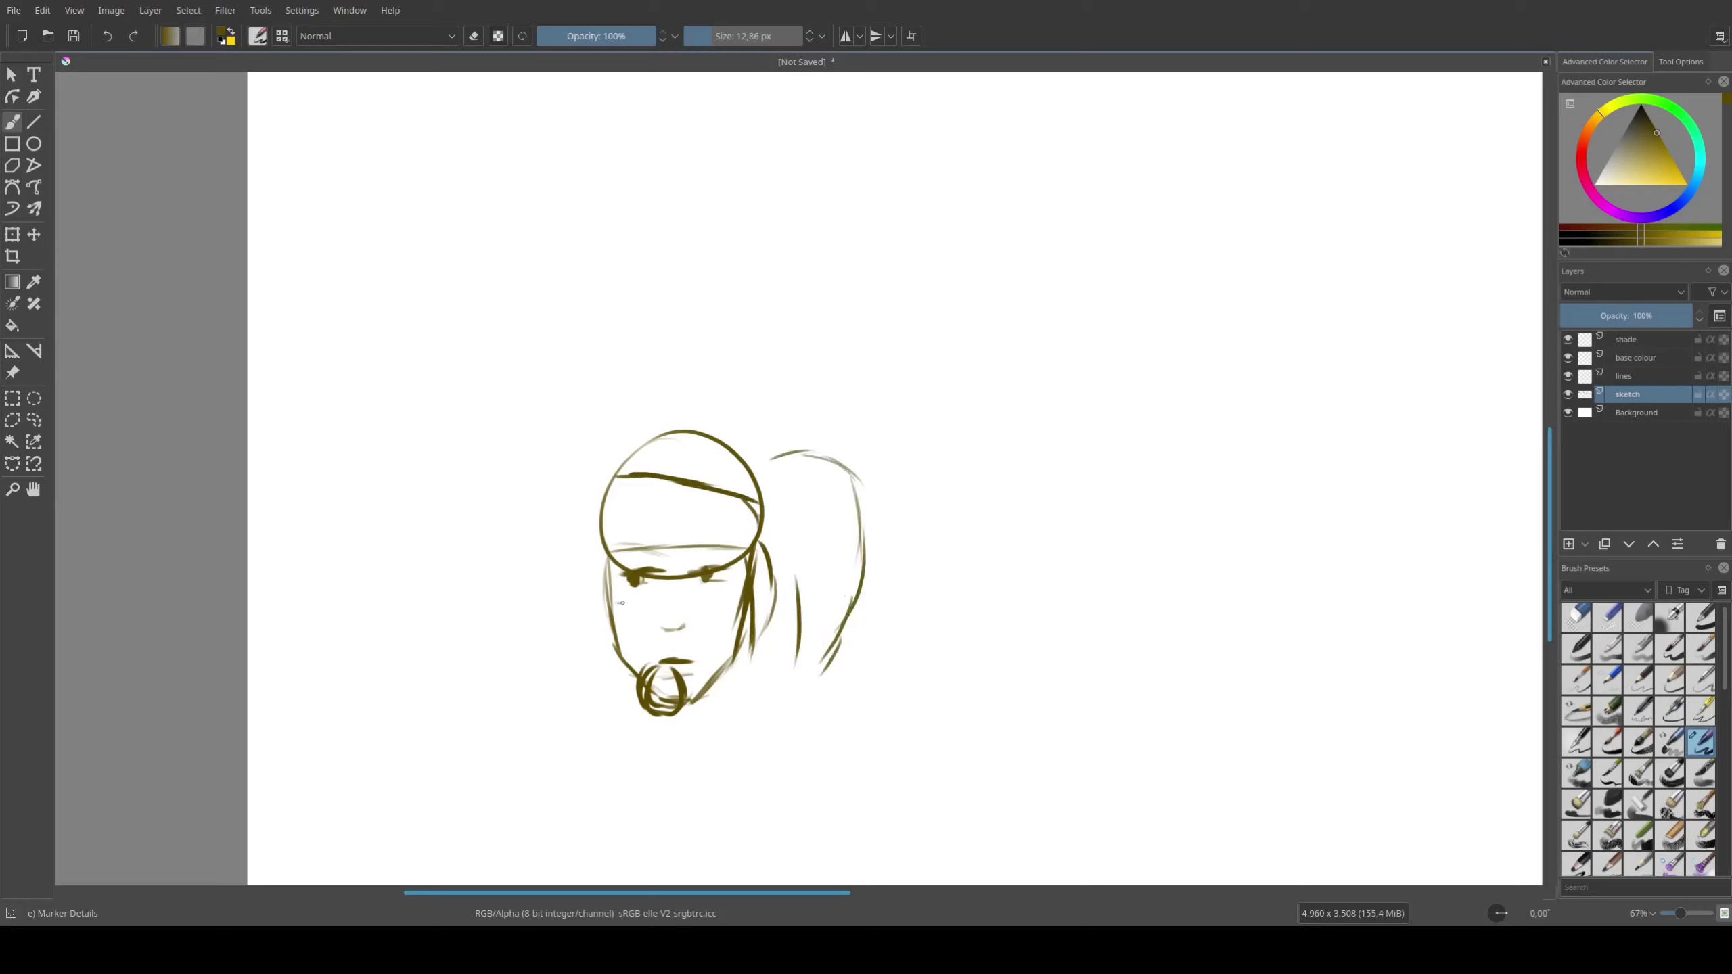
{"action": "mouse_move", "coordinate": [607, 546]}
{"action": "left_mouse_down"}
{"action": "mouse_move", "coordinate": [685, 559]}
{"action": "mouse_move", "coordinate": [599, 595]}
{"action": "mouse_move", "coordinate": [614, 611]}
{"action": "left_mouse_up"}
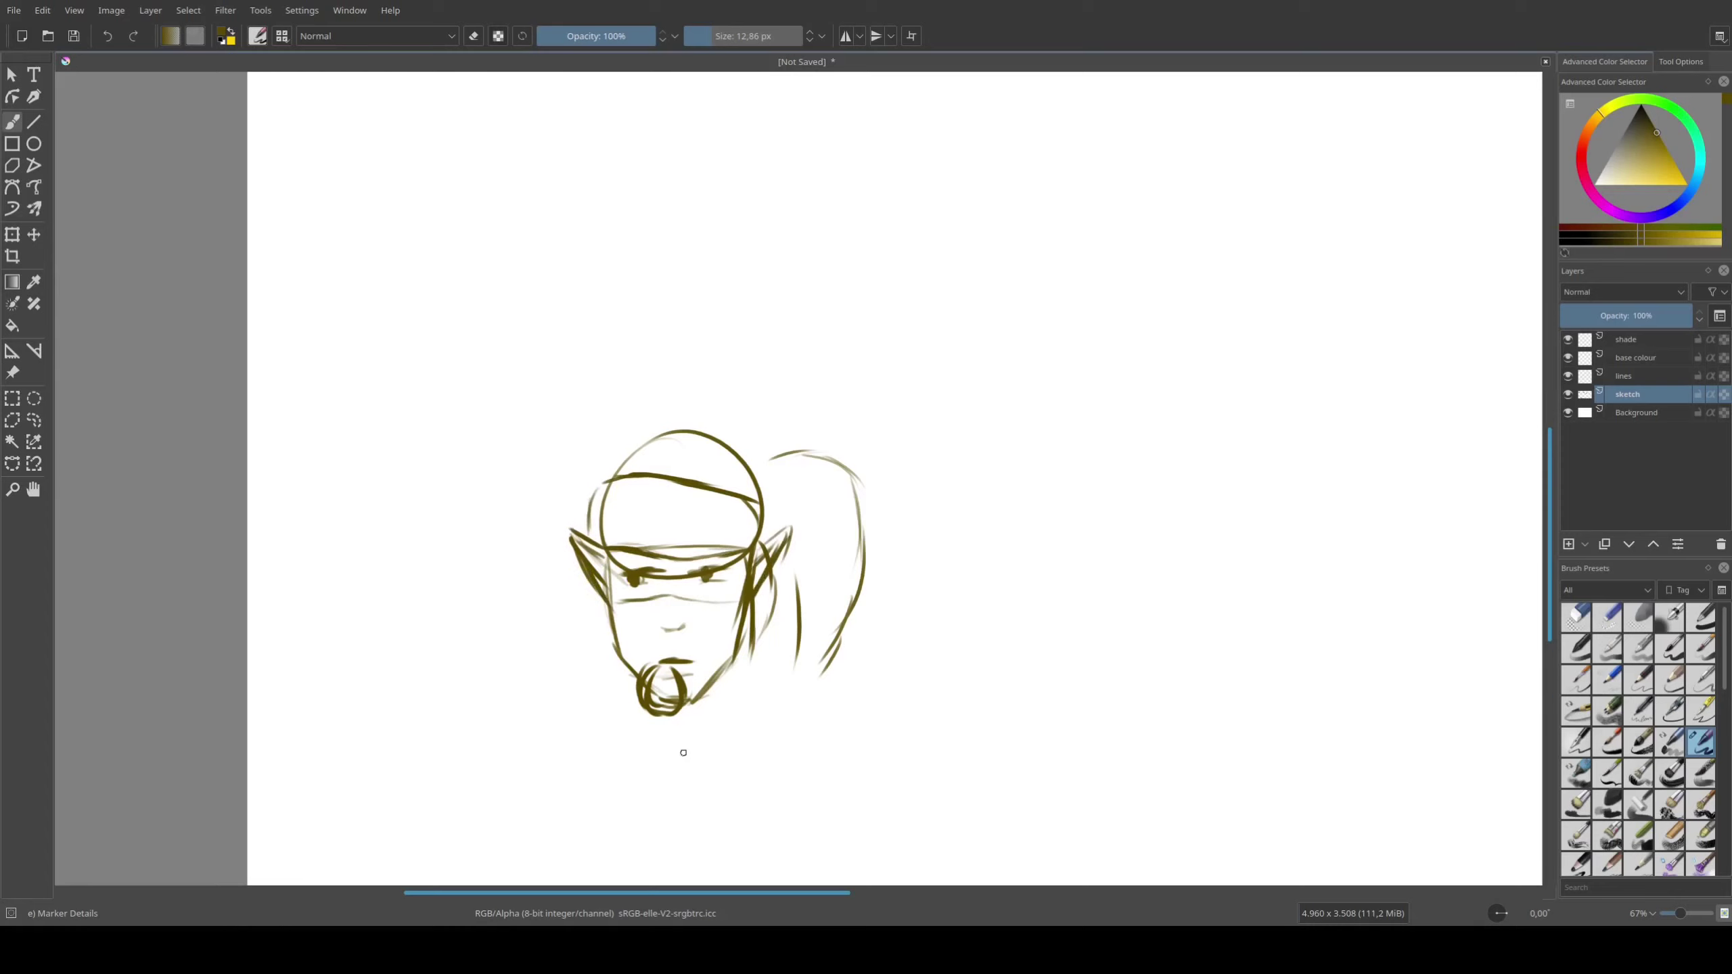
Sketch the neck below the chin with oval shoulders on either side
{"action": "scroll", "coordinate": [683, 753], "scroll_direction": "down", "scroll_amount": 3}
{"action": "left_click_drag", "start_coordinate": [631, 480], "coordinate": [638, 552]}
{"action": "left_click_drag", "start_coordinate": [646, 515], "coordinate": [649, 546]}
{"action": "left_click_drag", "start_coordinate": [722, 471], "coordinate": [727, 554]}
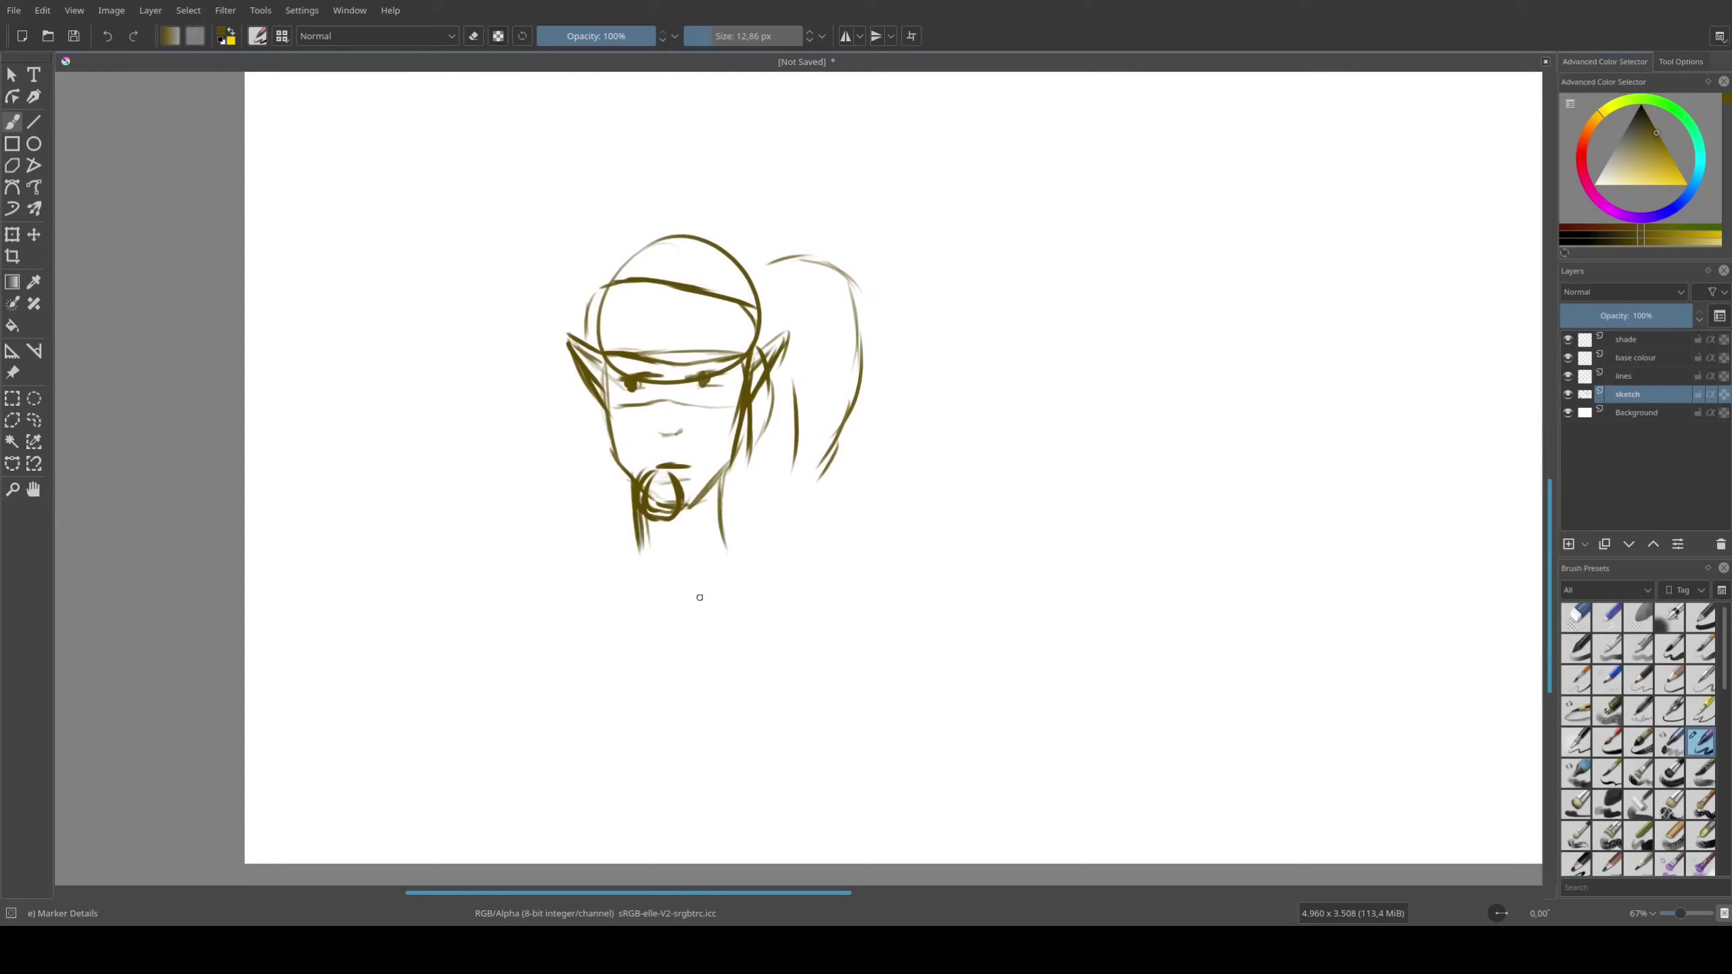
{"action": "left_click_drag", "start_coordinate": [527, 518], "coordinate": [531, 543]}
{"action": "left_click_drag", "start_coordinate": [794, 517], "coordinate": [778, 546]}
Ink the collar lines, hair curls and right face contour in olive, undoing an extra stroke
{"action": "left_click_drag", "start_coordinate": [591, 522], "coordinate": [633, 555]}
{"action": "left_click_drag", "start_coordinate": [522, 292], "coordinate": [501, 297]}
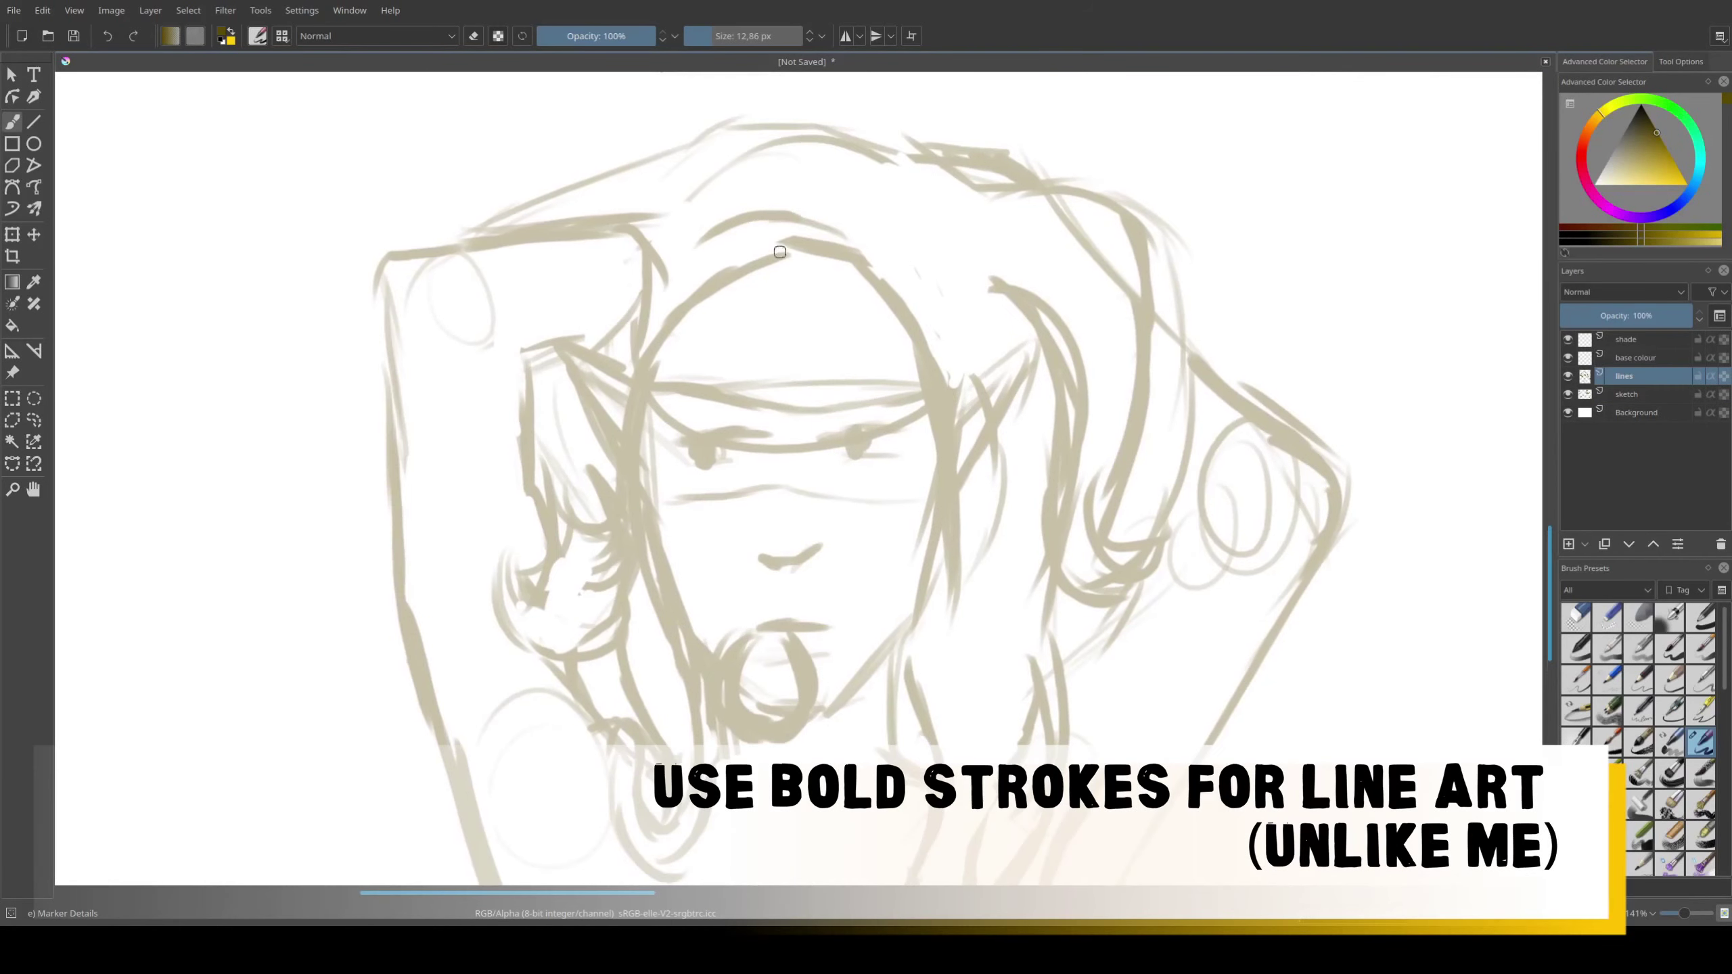
{"action": "mouse_move", "coordinate": [706, 281]}
{"action": "left_mouse_down"}
{"action": "mouse_move", "coordinate": [771, 220]}
{"action": "mouse_move", "coordinate": [753, 237]}
{"action": "left_mouse_up"}
{"action": "mouse_move", "coordinate": [750, 267]}
{"action": "left_mouse_down"}
{"action": "mouse_move", "coordinate": [770, 246]}
{"action": "mouse_move", "coordinate": [928, 436]}
{"action": "mouse_move", "coordinate": [999, 635]}
{"action": "left_mouse_up"}
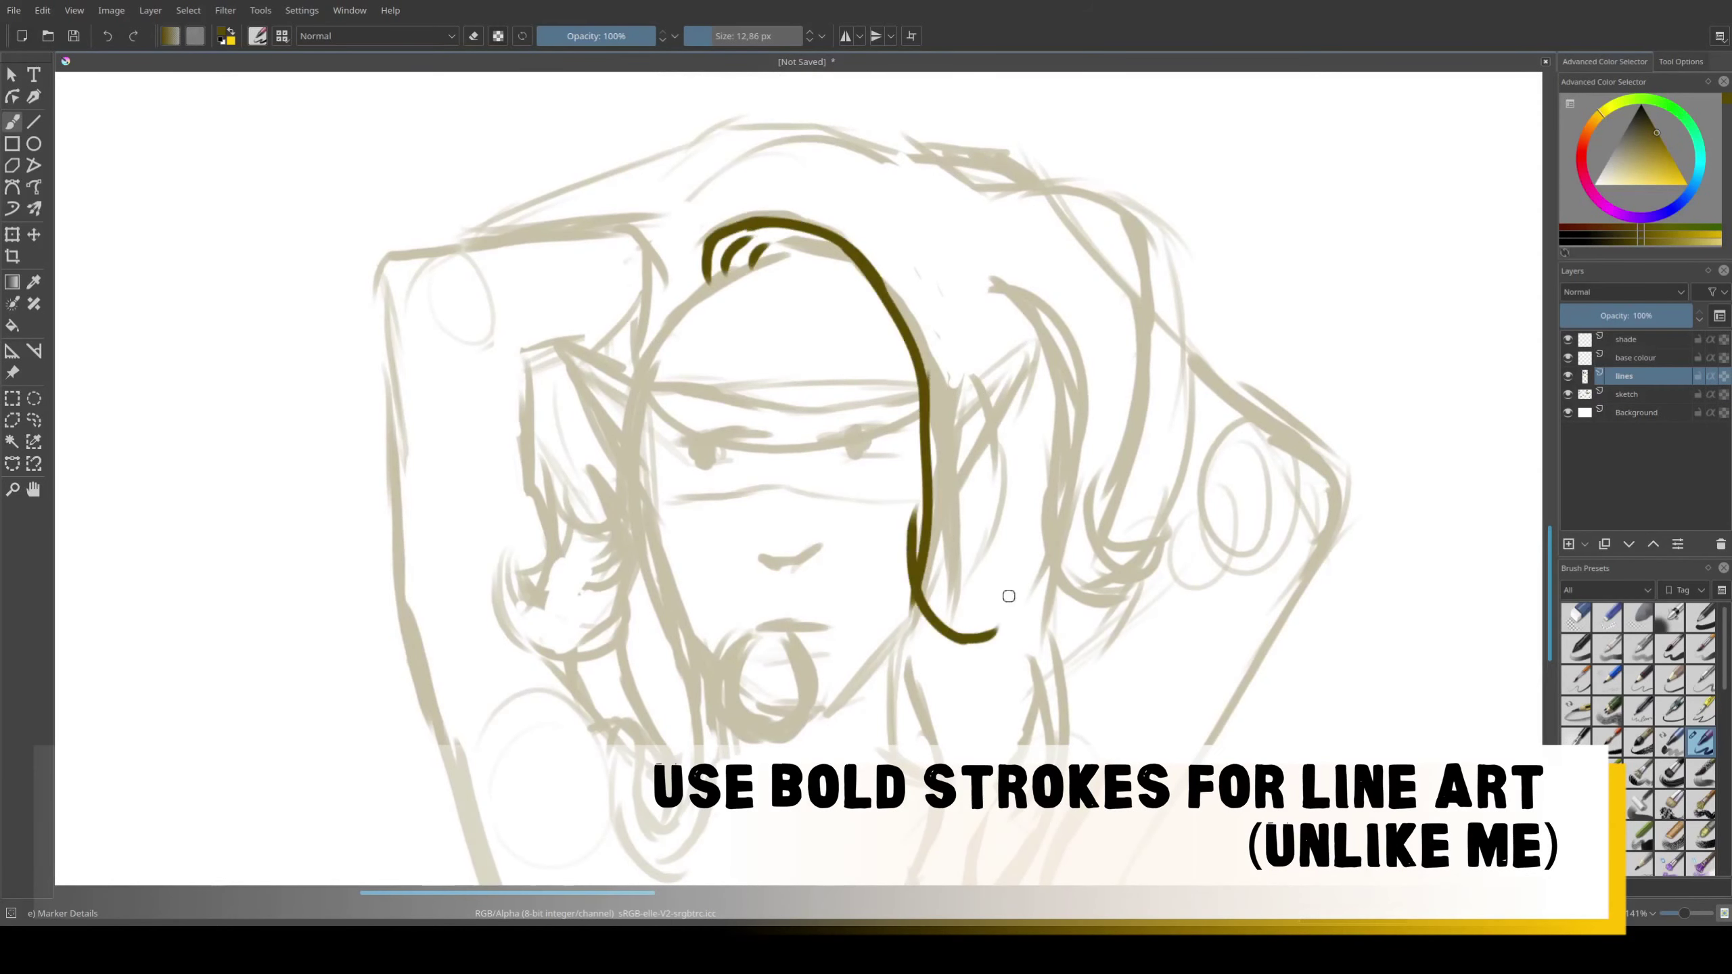
{"action": "mouse_move", "coordinate": [928, 372]}
{"action": "left_mouse_down"}
{"action": "mouse_move", "coordinate": [951, 563]}
{"action": "mouse_move", "coordinate": [949, 792]}
{"action": "left_mouse_up"}
{"action": "key", "text": "ctrl+z"}
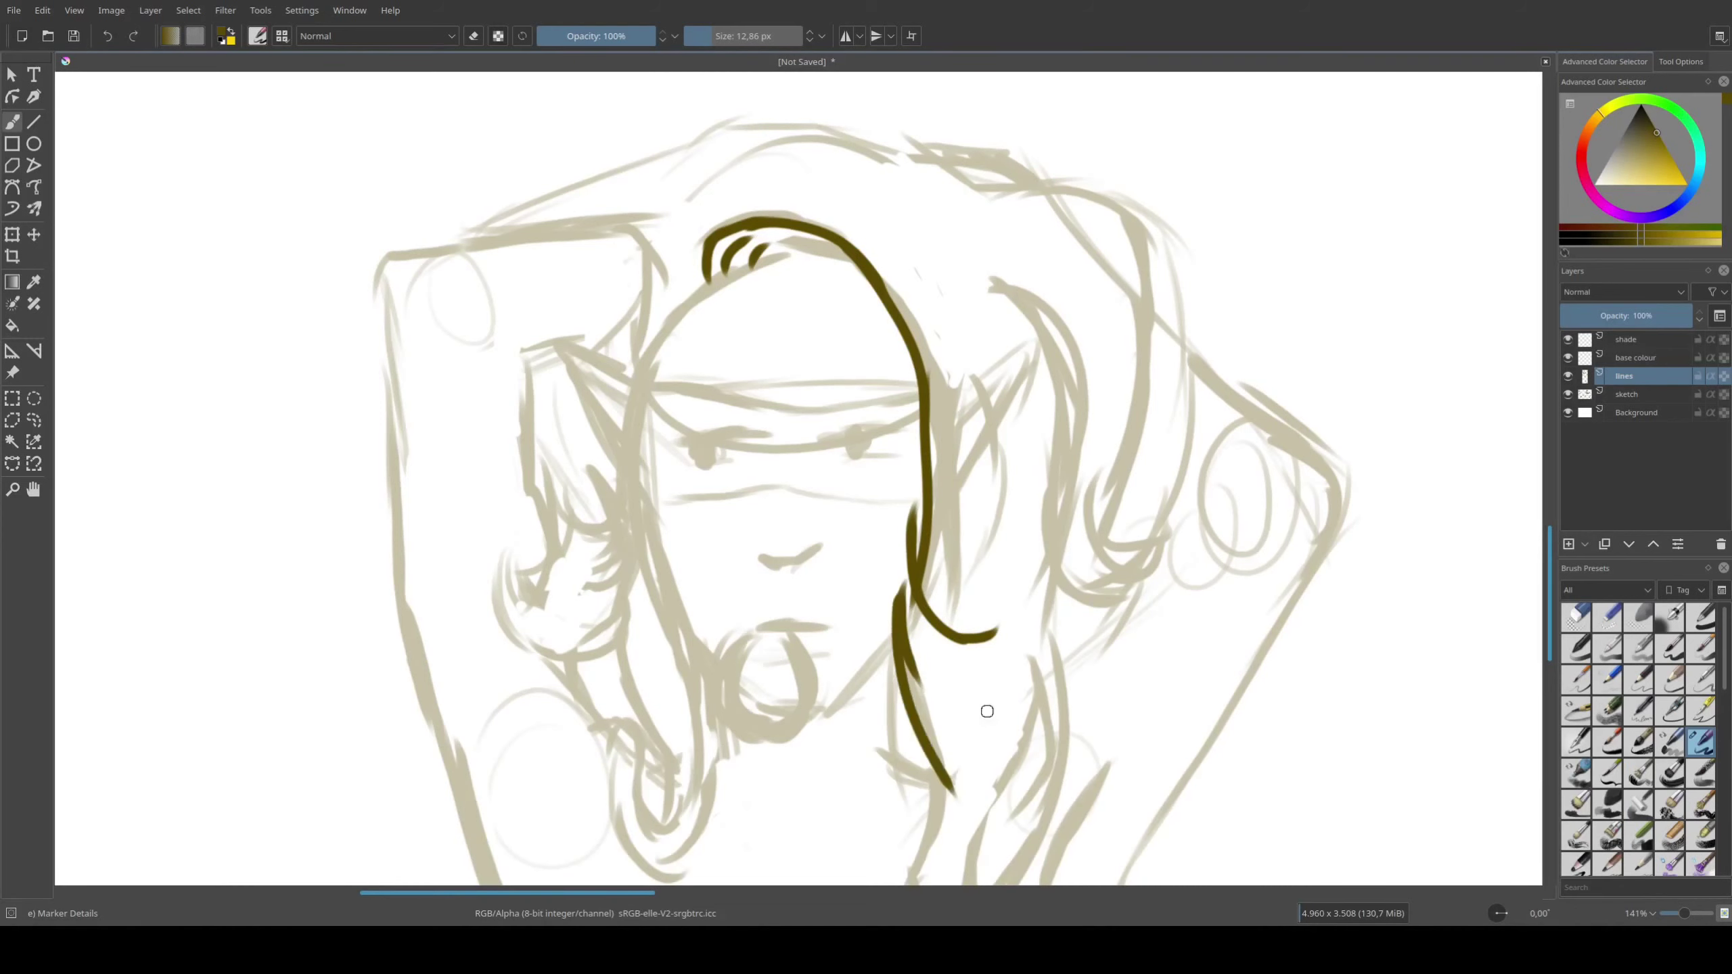
Ink the thick right contour of the hair, undoing a stray V-shaped stroke
{"action": "scroll", "coordinate": [986, 708], "scroll_direction": "down", "scroll_amount": 3}
{"action": "left_click_drag", "start_coordinate": [929, 435], "coordinate": [994, 424]}
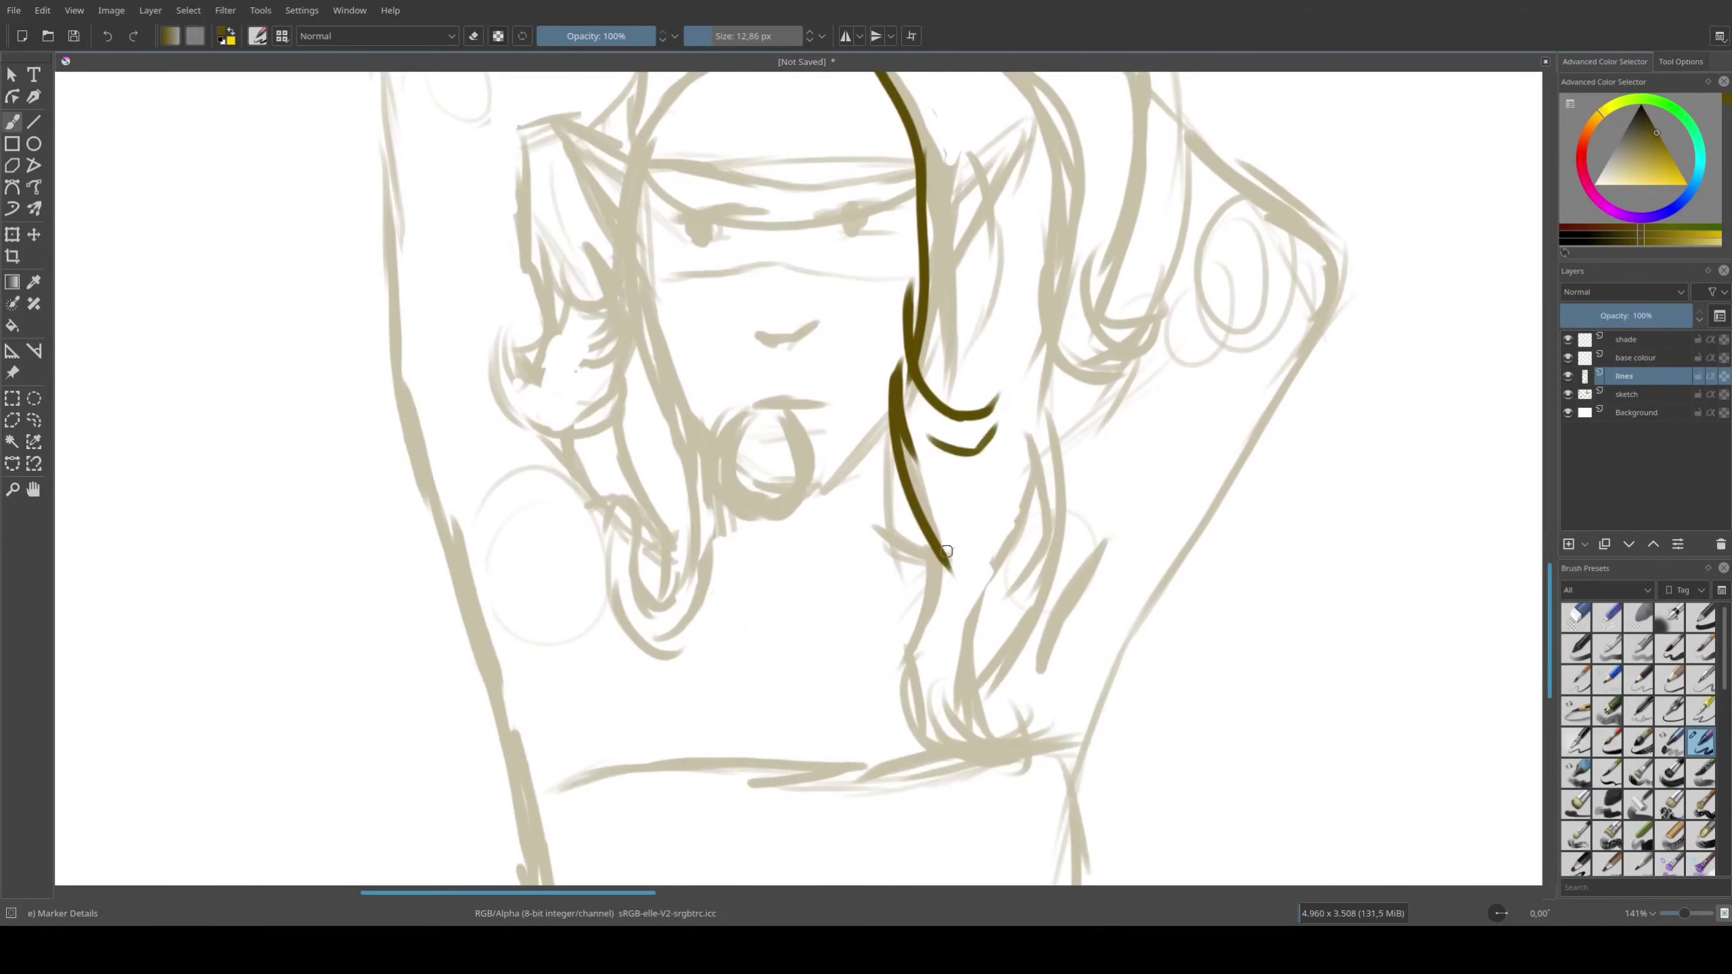
{"action": "mouse_move", "coordinate": [946, 553]}
{"action": "left_mouse_down"}
{"action": "mouse_move", "coordinate": [1016, 742]}
{"action": "mouse_move", "coordinate": [1054, 703]}
{"action": "mouse_move", "coordinate": [1029, 408]}
{"action": "left_mouse_up"}
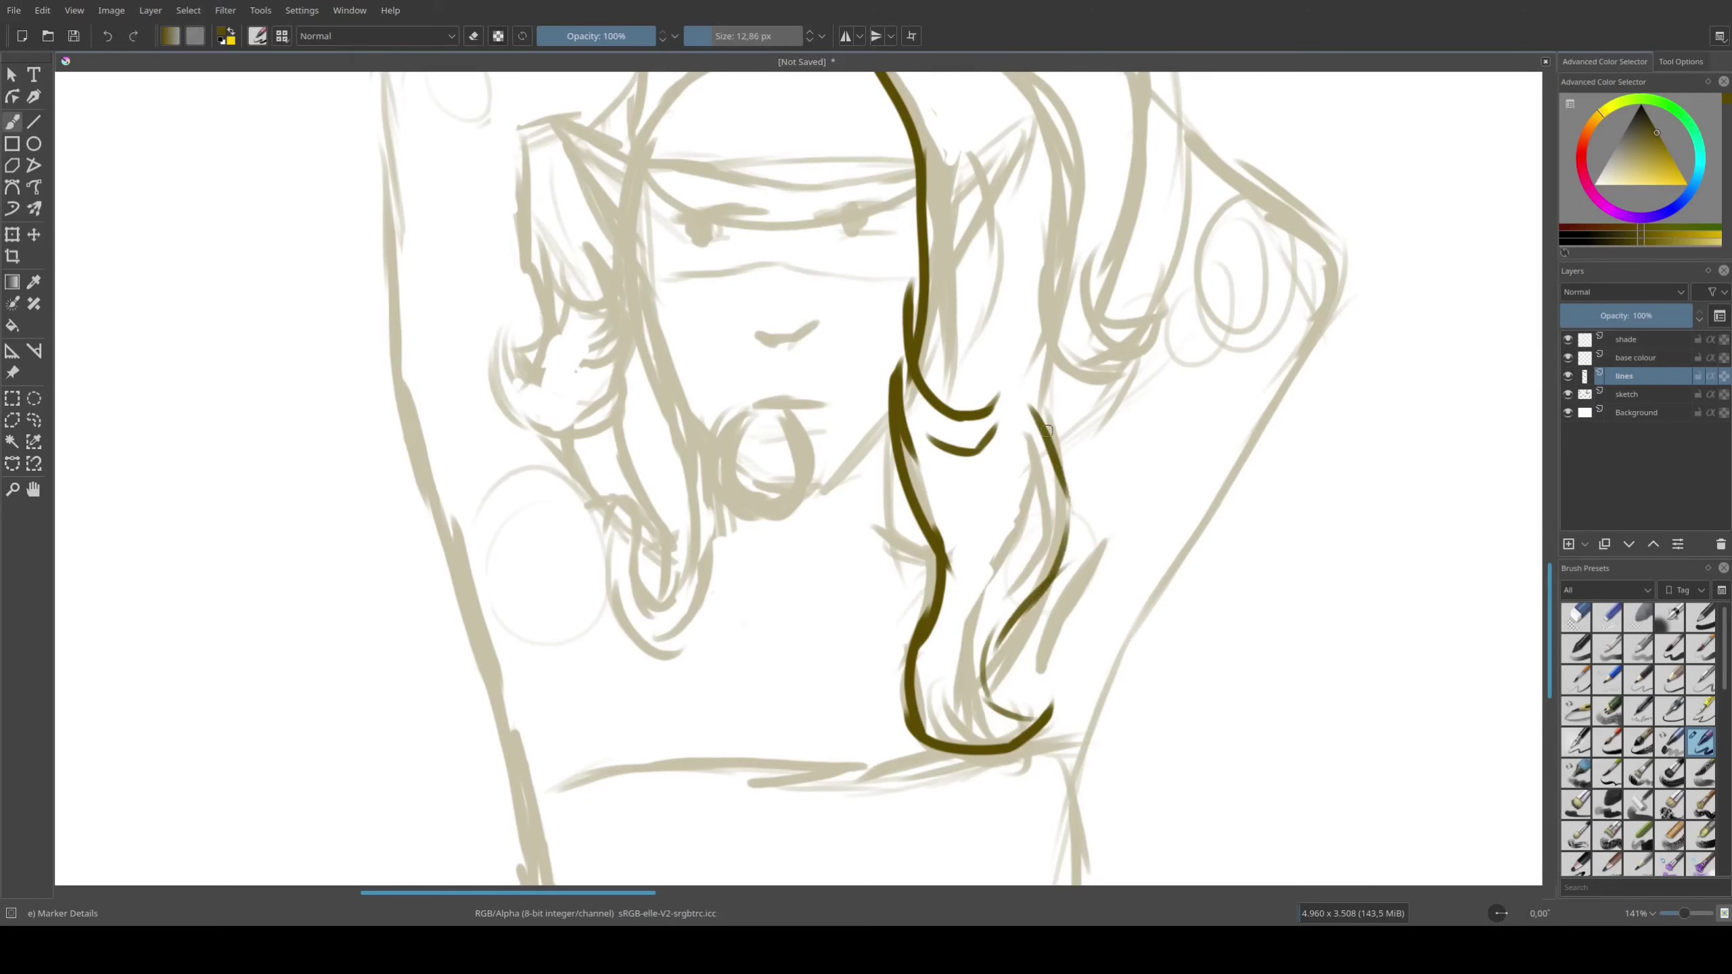
{"action": "left_click_drag", "start_coordinate": [1037, 666], "coordinate": [1103, 548]}
{"action": "mouse_move", "coordinate": [1116, 405]}
{"action": "left_mouse_down"}
{"action": "mouse_move", "coordinate": [1070, 517]}
{"action": "mouse_move", "coordinate": [1083, 481]}
{"action": "left_mouse_up"}
{"action": "left_click_drag", "start_coordinate": [1051, 741], "coordinate": [1188, 406]}
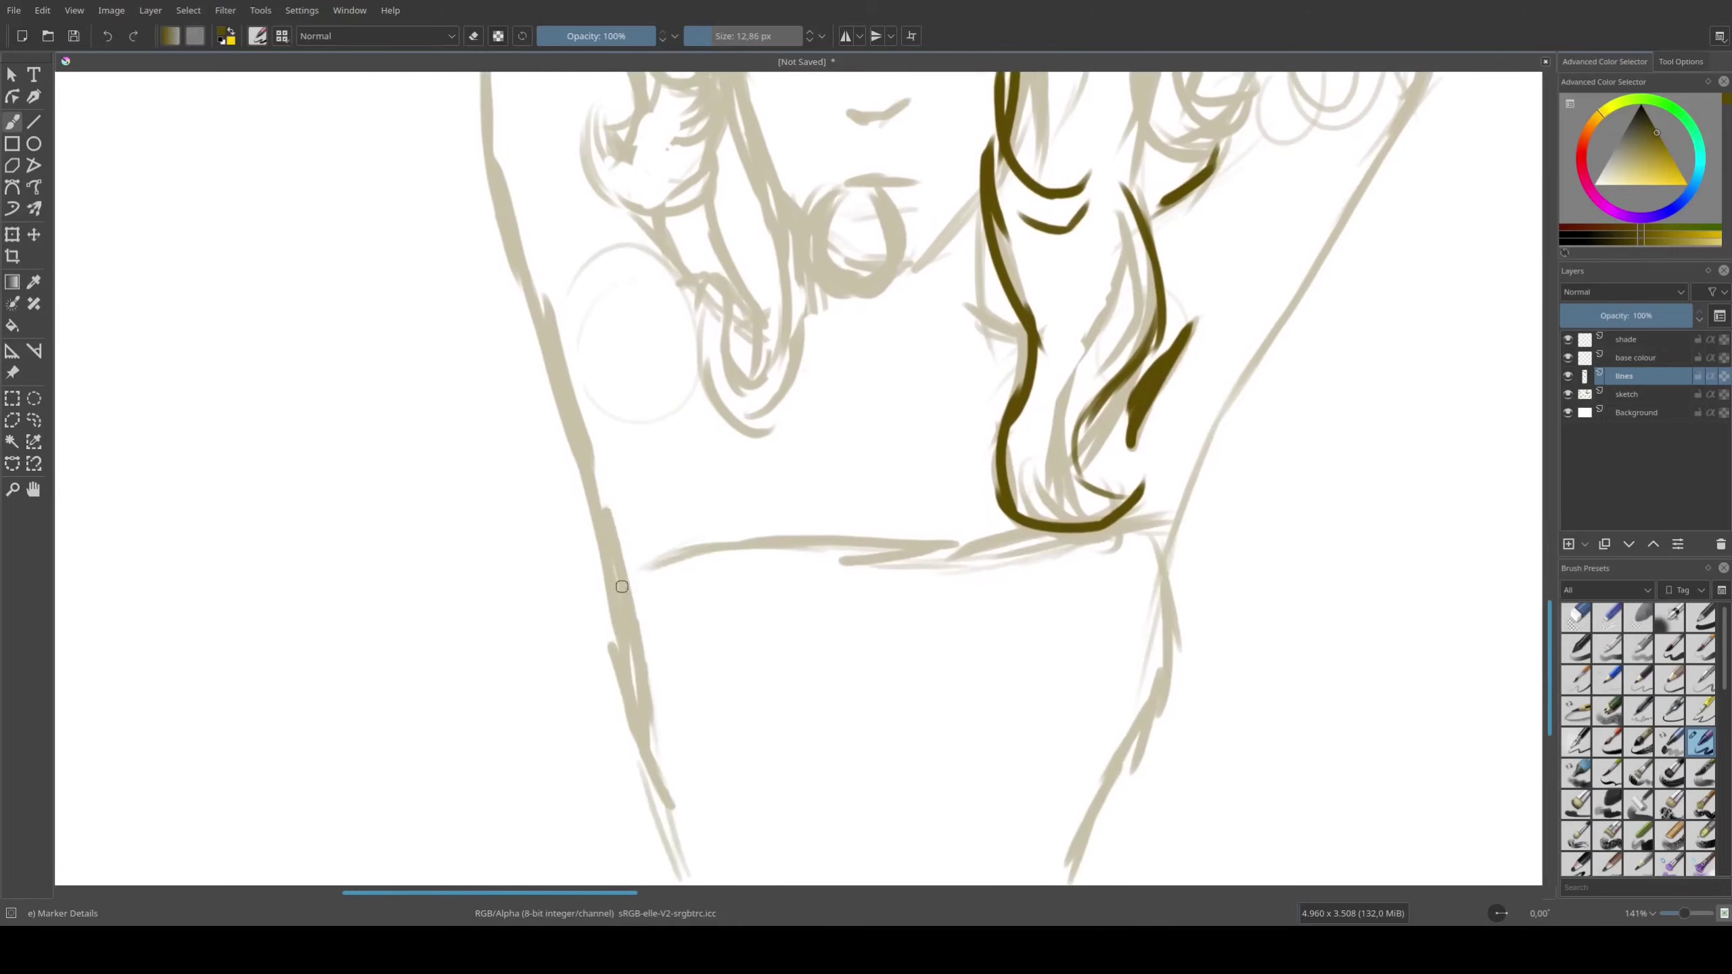
{"action": "mouse_move", "coordinate": [622, 637]}
{"action": "left_mouse_down"}
{"action": "mouse_move", "coordinate": [730, 542]}
{"action": "mouse_move", "coordinate": [766, 587]}
{"action": "mouse_move", "coordinate": [723, 558]}
{"action": "mouse_move", "coordinate": [1159, 542]}
{"action": "mouse_move", "coordinate": [1159, 737]}
{"action": "mouse_move", "coordinate": [1095, 839]}
{"action": "left_mouse_up"}
{"action": "key", "text": "ctrl+z"}
{"action": "key", "text": "ctrl+z"}
Ink the shoulder and body contours
{"action": "scroll", "coordinate": [1125, 682], "scroll_direction": "down", "scroll_amount": 5}
{"action": "left_click_drag", "start_coordinate": [1105, 539], "coordinate": [1071, 645]}
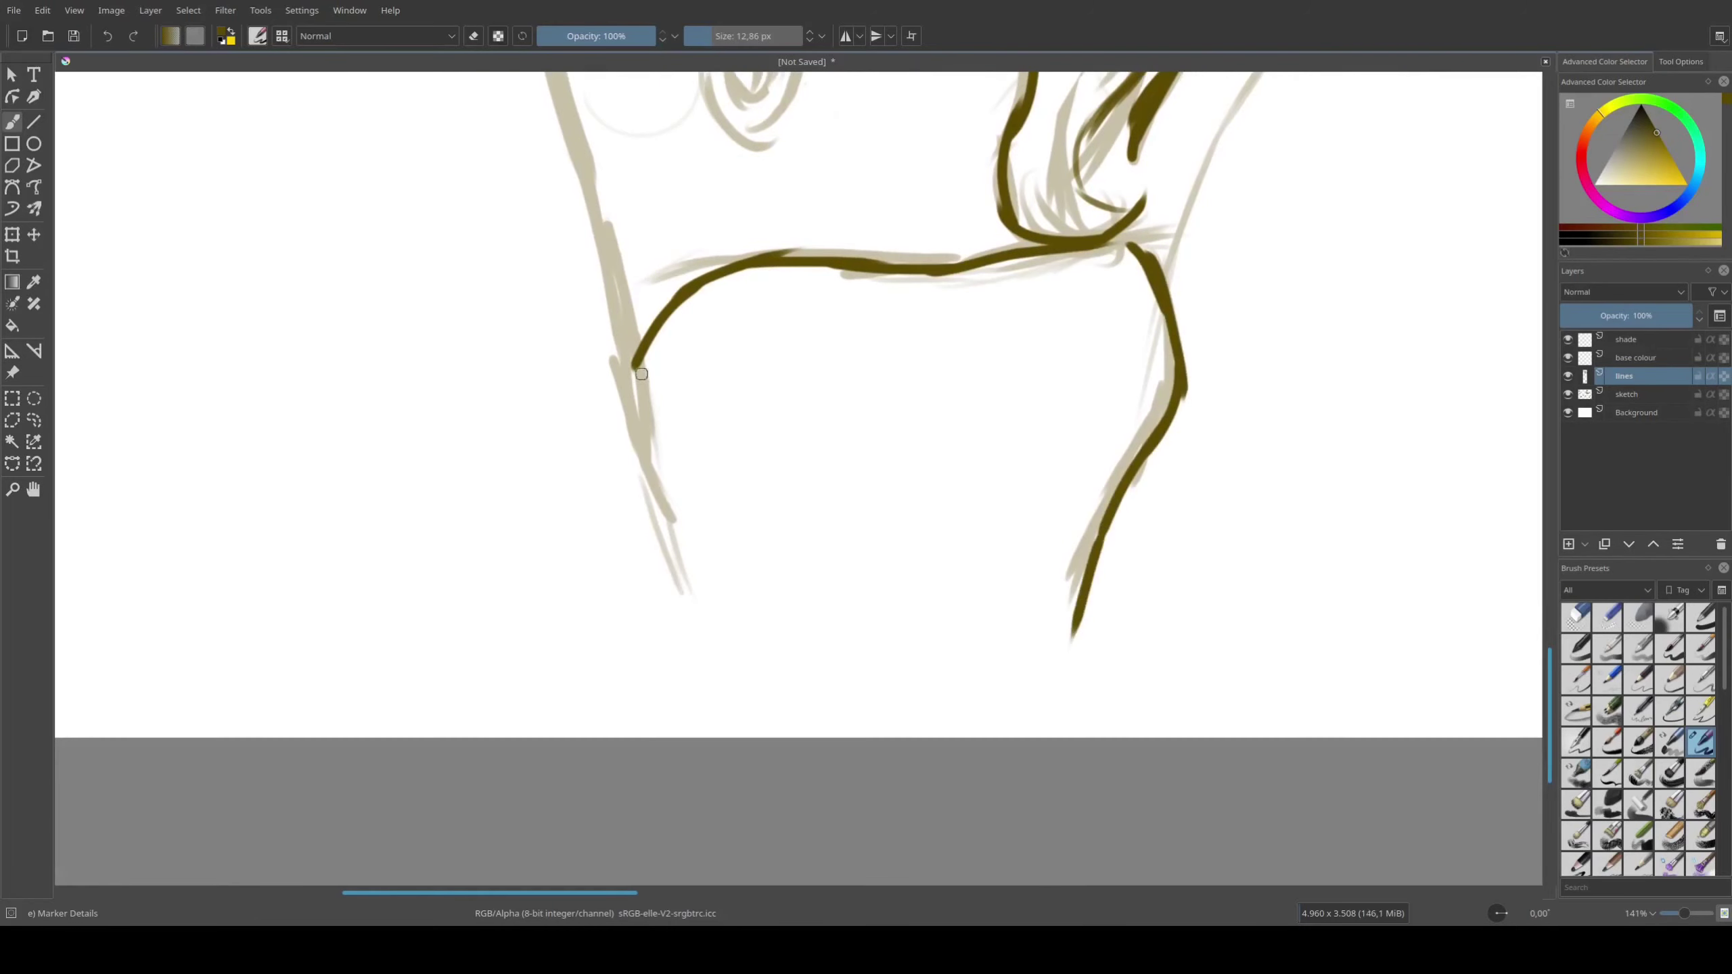
{"action": "left_click_drag", "start_coordinate": [634, 368], "coordinate": [709, 658]}
{"action": "scroll", "coordinate": [717, 629], "scroll_direction": "up", "scroll_amount": 7}
{"action": "left_click_drag", "start_coordinate": [522, 287], "coordinate": [679, 775]}
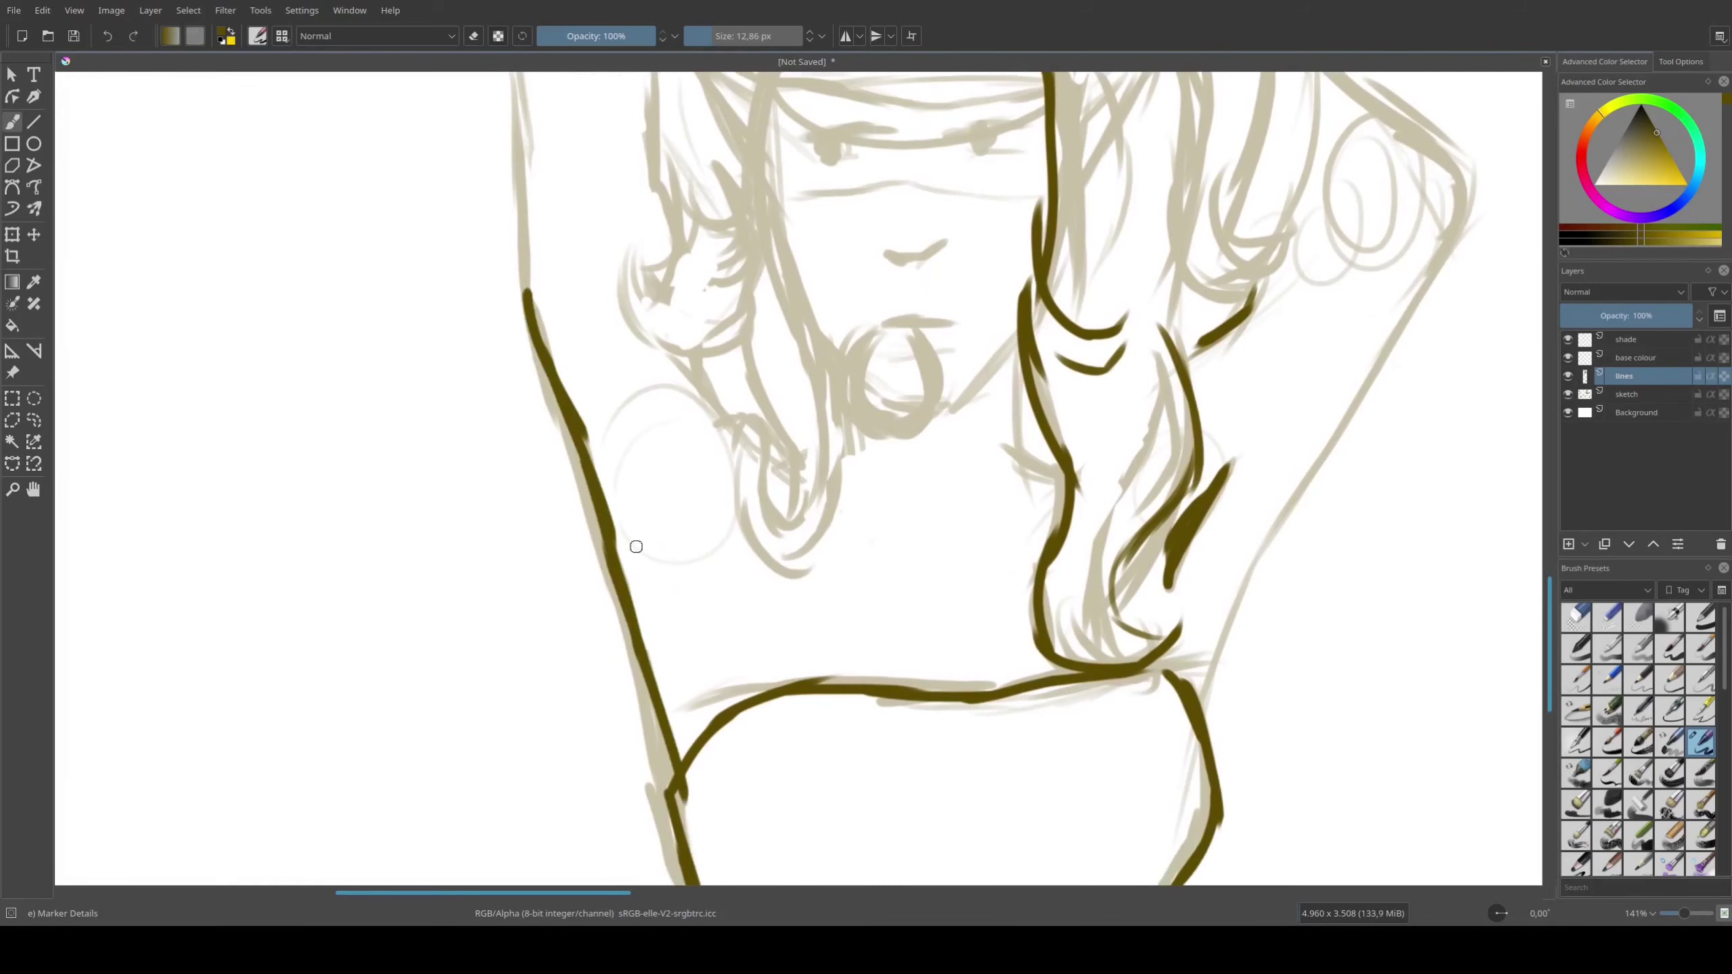
{"action": "left_click_drag", "start_coordinate": [811, 487], "coordinate": [828, 630]}
{"action": "scroll", "coordinate": [829, 631], "scroll_direction": "up", "scroll_amount": 3}
Ink the raised arm: upper arm, elbow and inner forearm
{"action": "left_click_drag", "start_coordinate": [539, 283], "coordinate": [557, 645]}
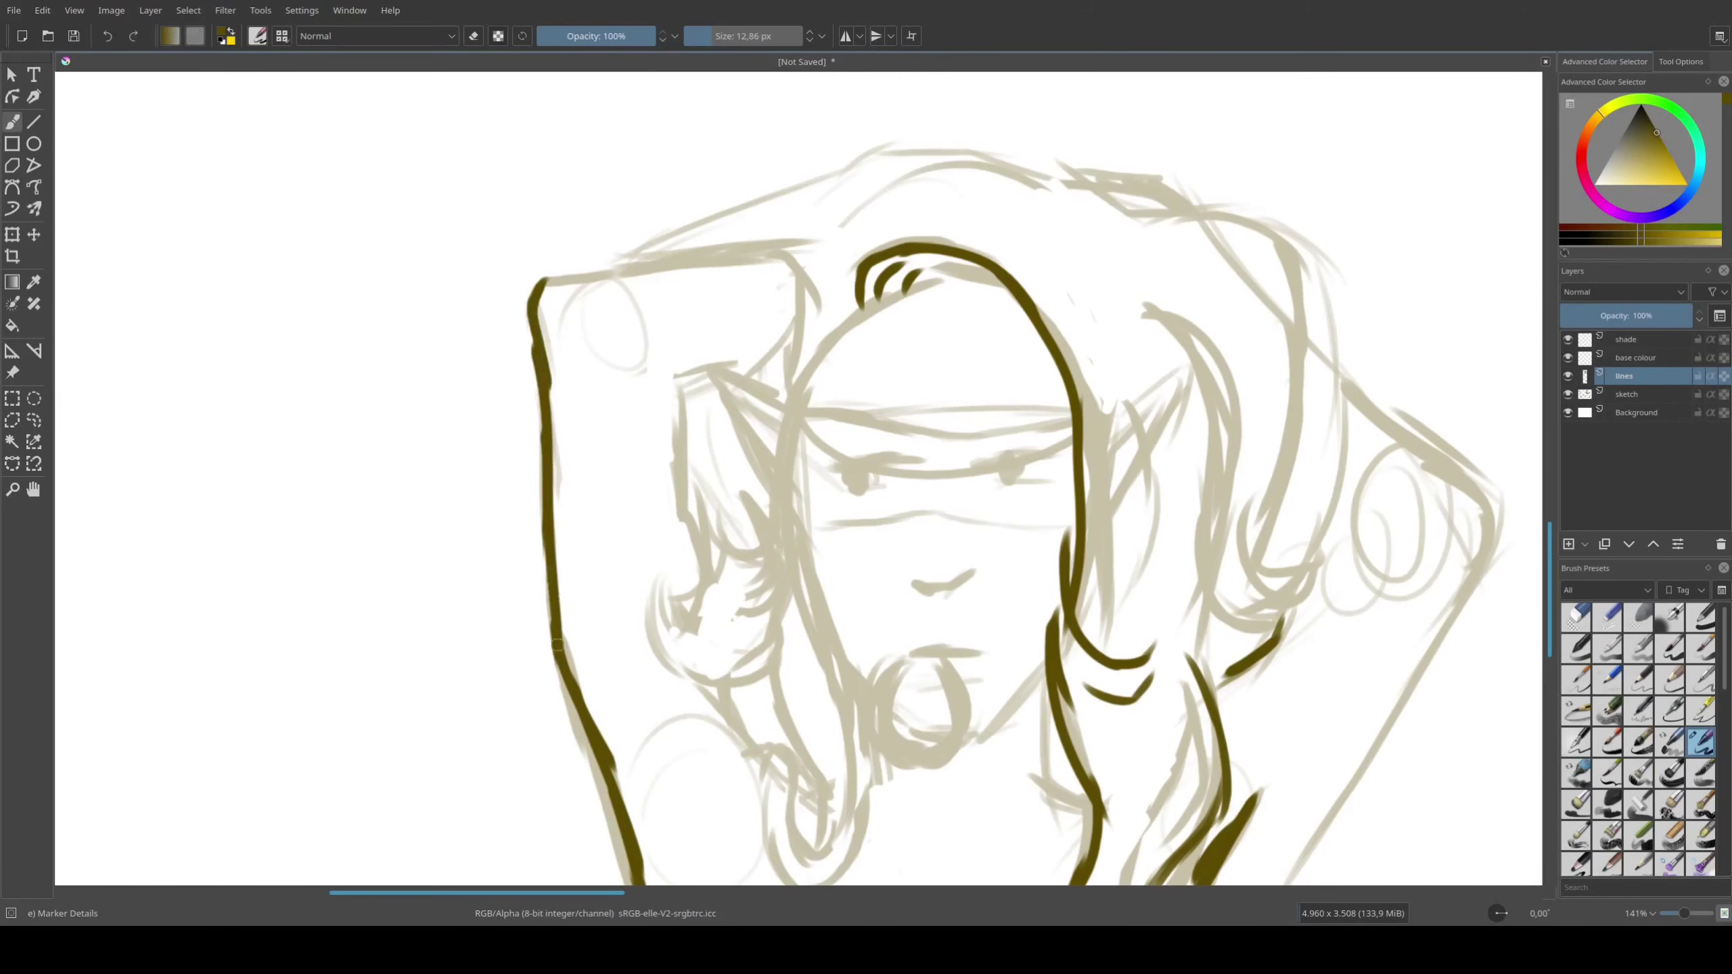
{"action": "mouse_move", "coordinate": [544, 282]}
{"action": "left_mouse_down"}
{"action": "mouse_move", "coordinate": [714, 262]}
{"action": "mouse_move", "coordinate": [955, 150]}
{"action": "mouse_move", "coordinate": [1028, 154]}
{"action": "left_mouse_up"}
{"action": "scroll", "coordinate": [1029, 164], "scroll_direction": "down", "scroll_amount": 3}
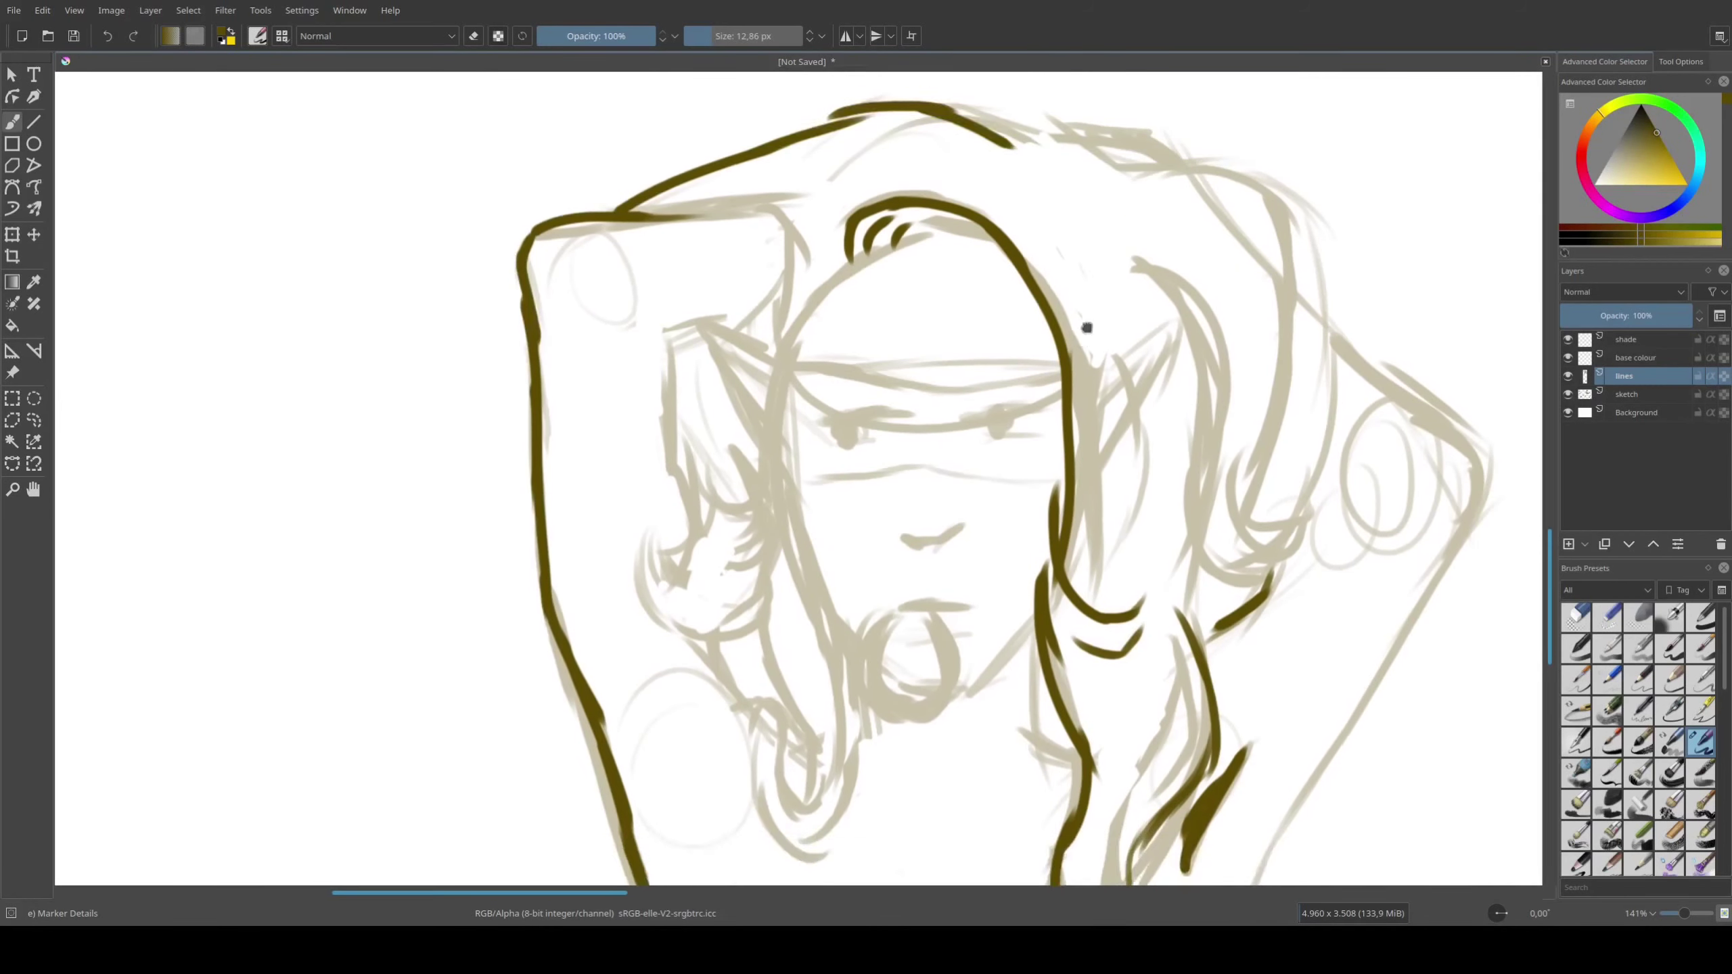
{"action": "mouse_move", "coordinate": [696, 147]}
{"action": "left_mouse_down"}
{"action": "mouse_move", "coordinate": [785, 145]}
{"action": "mouse_move", "coordinate": [804, 269]}
{"action": "left_mouse_up"}
{"action": "left_click_drag", "start_coordinate": [693, 267], "coordinate": [724, 454]}
{"action": "left_click_drag", "start_coordinate": [678, 481], "coordinate": [716, 474]}
{"action": "mouse_move", "coordinate": [674, 501]}
{"action": "left_mouse_down"}
{"action": "mouse_move", "coordinate": [791, 554]}
{"action": "mouse_move", "coordinate": [781, 659]}
{"action": "mouse_move", "coordinate": [805, 778]}
{"action": "mouse_move", "coordinate": [894, 659]}
{"action": "left_mouse_up"}
Ink hair strands beside the face, redrawing an oversized curl smaller
{"action": "mouse_move", "coordinate": [1065, 581]}
{"action": "left_mouse_down"}
{"action": "mouse_move", "coordinate": [1078, 736]}
{"action": "mouse_move", "coordinate": [1132, 710]}
{"action": "left_mouse_up"}
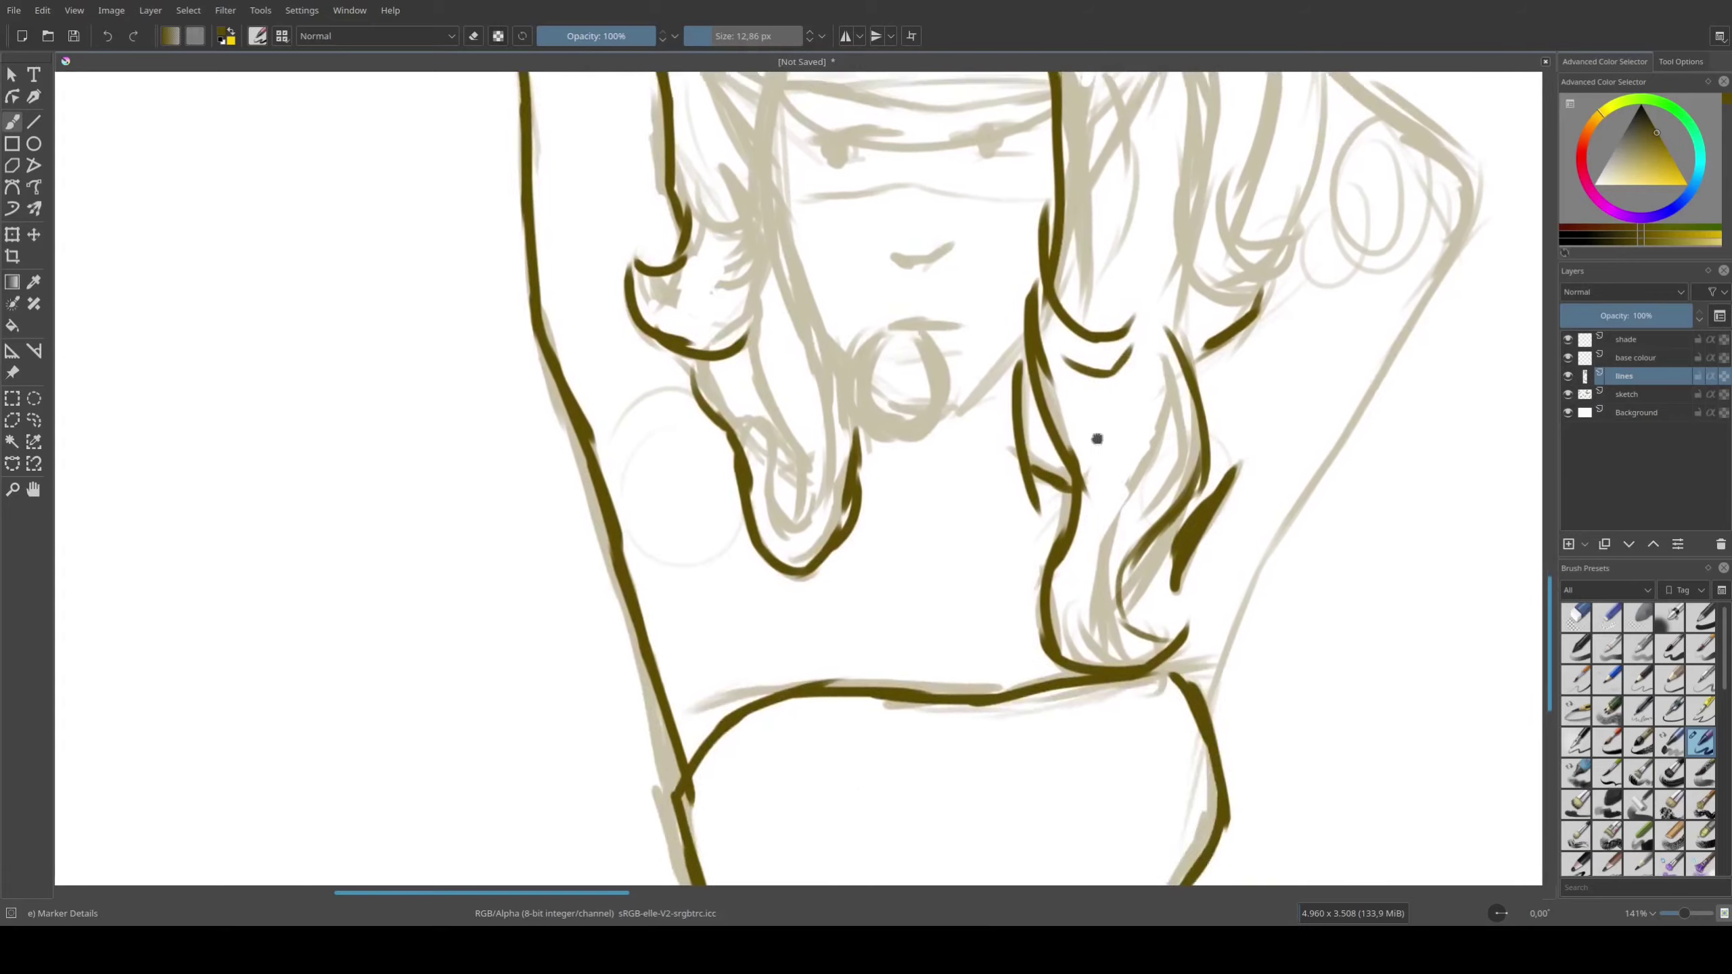
{"action": "mouse_move", "coordinate": [780, 641]}
{"action": "left_mouse_down"}
{"action": "mouse_move", "coordinate": [820, 658]}
{"action": "mouse_move", "coordinate": [822, 631]}
{"action": "left_mouse_up"}
{"action": "key", "text": "ctrl+z"}
{"action": "key", "text": "ctrl+z"}
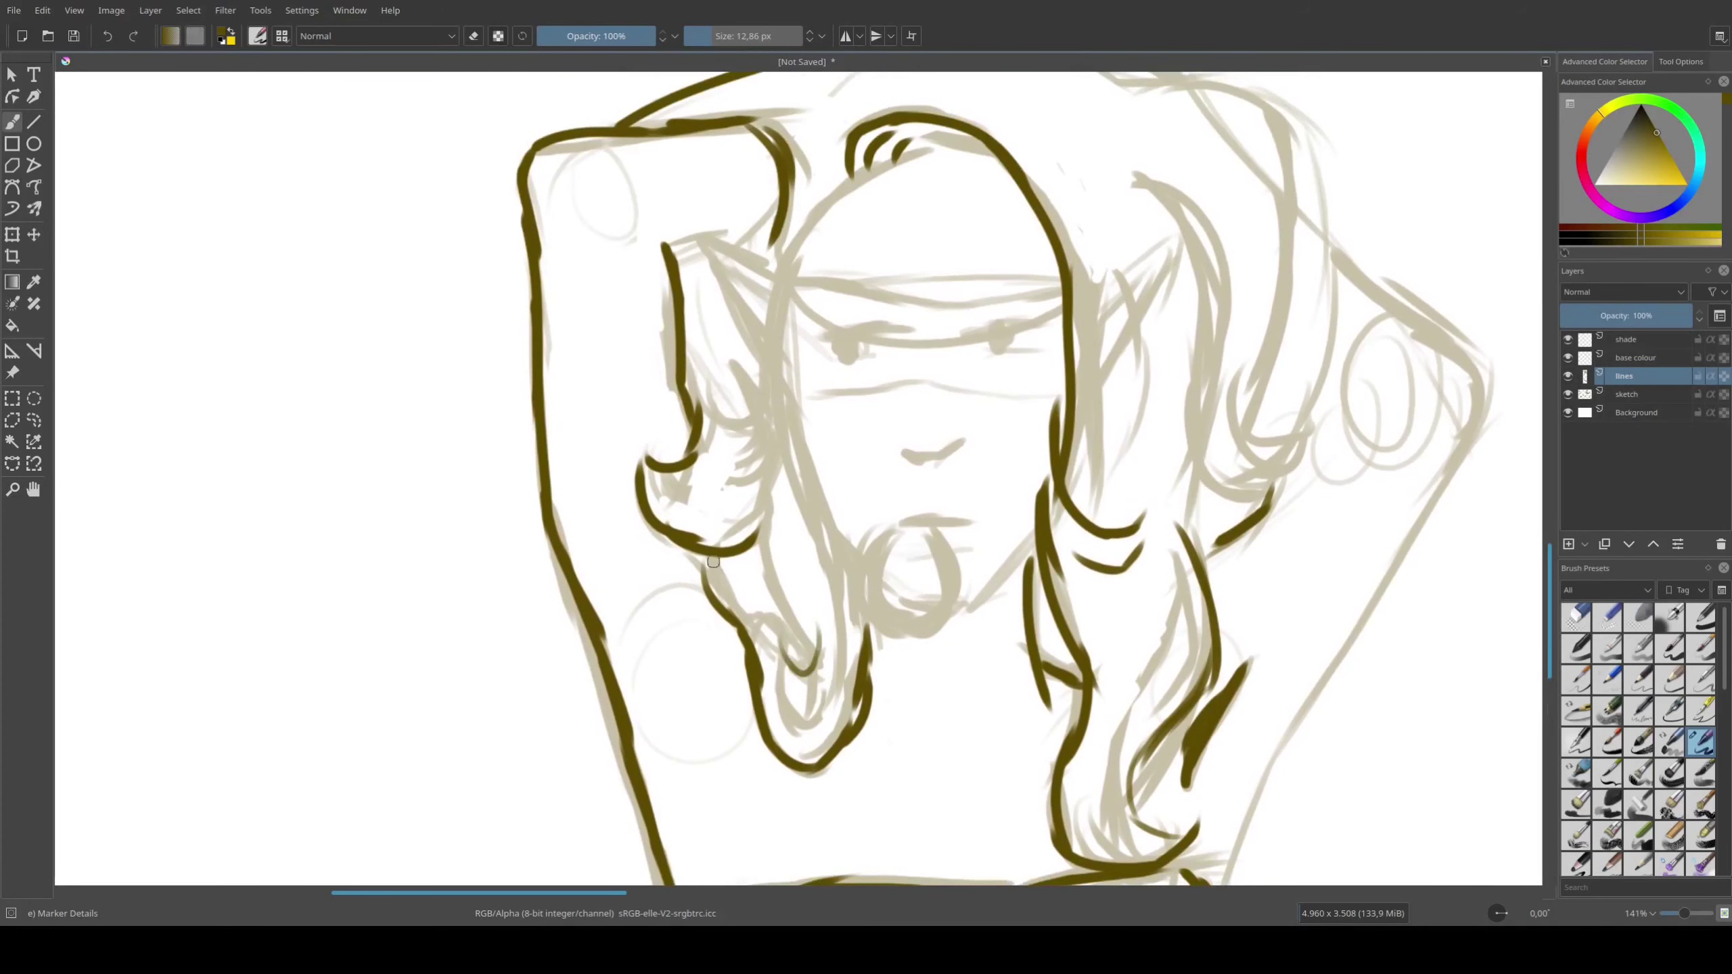
{"action": "mouse_move", "coordinate": [710, 558]}
{"action": "left_mouse_down"}
{"action": "mouse_move", "coordinate": [788, 645]}
{"action": "mouse_move", "coordinate": [835, 625]}
{"action": "left_mouse_up"}
{"action": "mouse_move", "coordinate": [794, 549]}
{"action": "left_mouse_down"}
{"action": "mouse_move", "coordinate": [825, 675]}
{"action": "mouse_move", "coordinate": [828, 623]}
{"action": "left_mouse_up"}
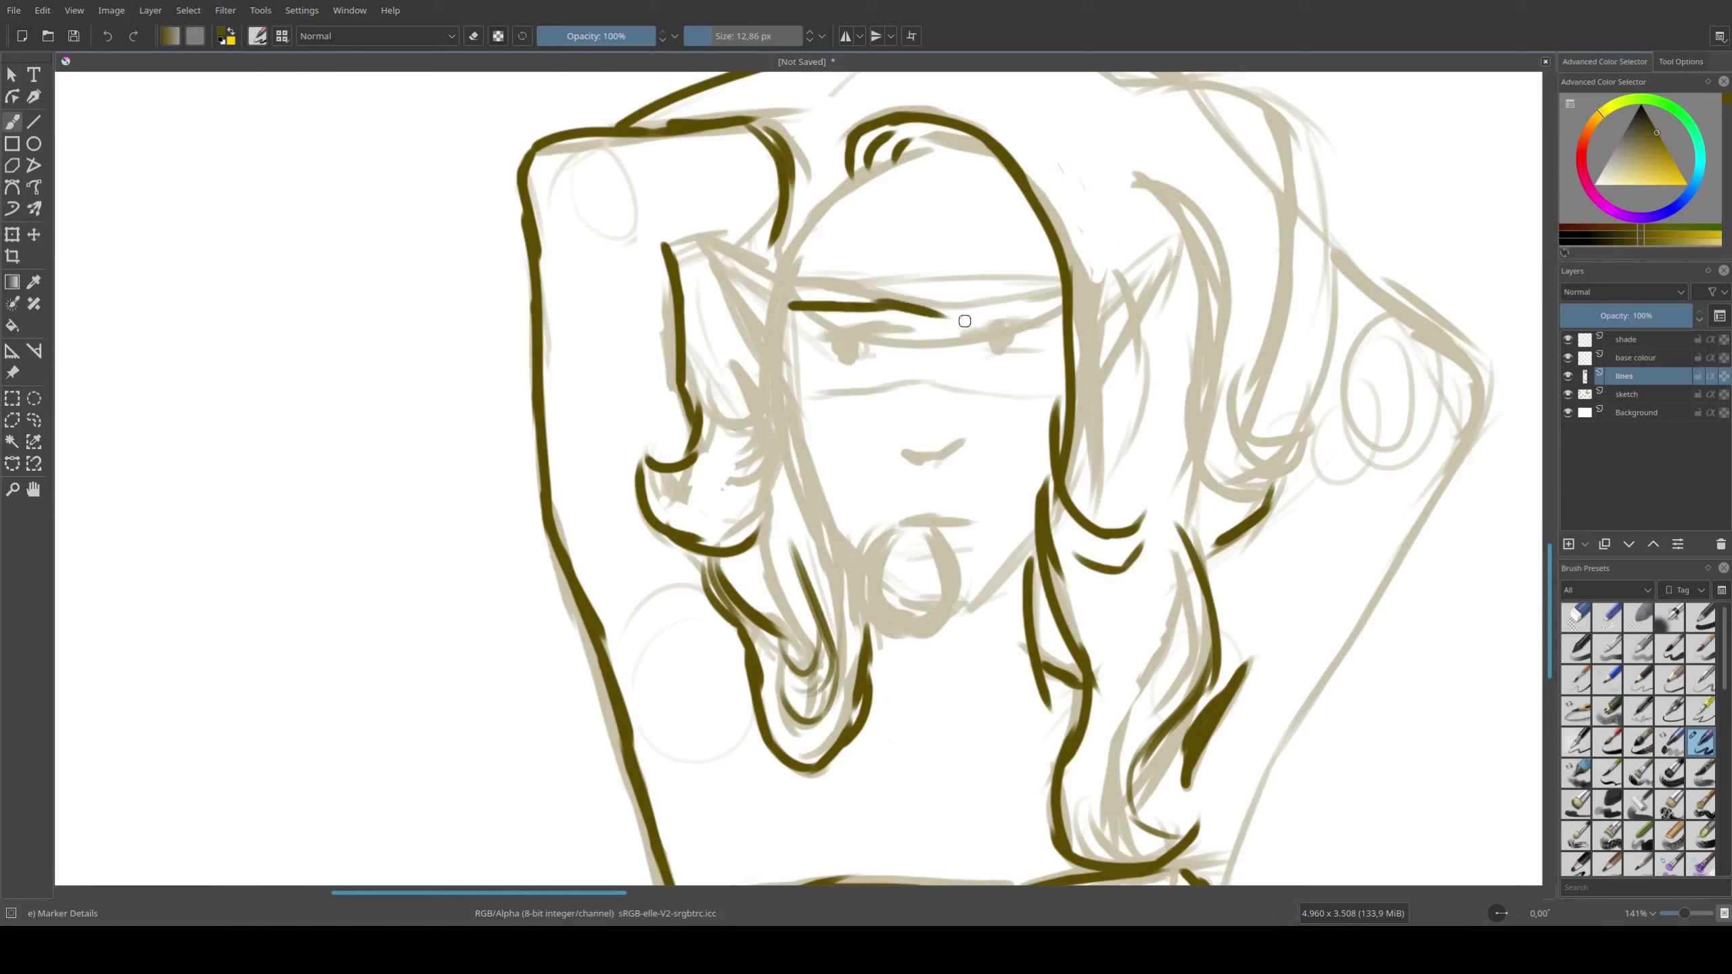
Ink the eyelid line across the brow and a longer line under the eyes
{"action": "mouse_move", "coordinate": [794, 314]}
{"action": "left_mouse_down"}
{"action": "mouse_move", "coordinate": [968, 325]}
{"action": "mouse_move", "coordinate": [1061, 304]}
{"action": "left_mouse_up"}
{"action": "left_click_drag", "start_coordinate": [801, 403], "coordinate": [975, 390]}
{"action": "key", "text": "ctrl+z"}
{"action": "key", "text": "ctrl+z"}
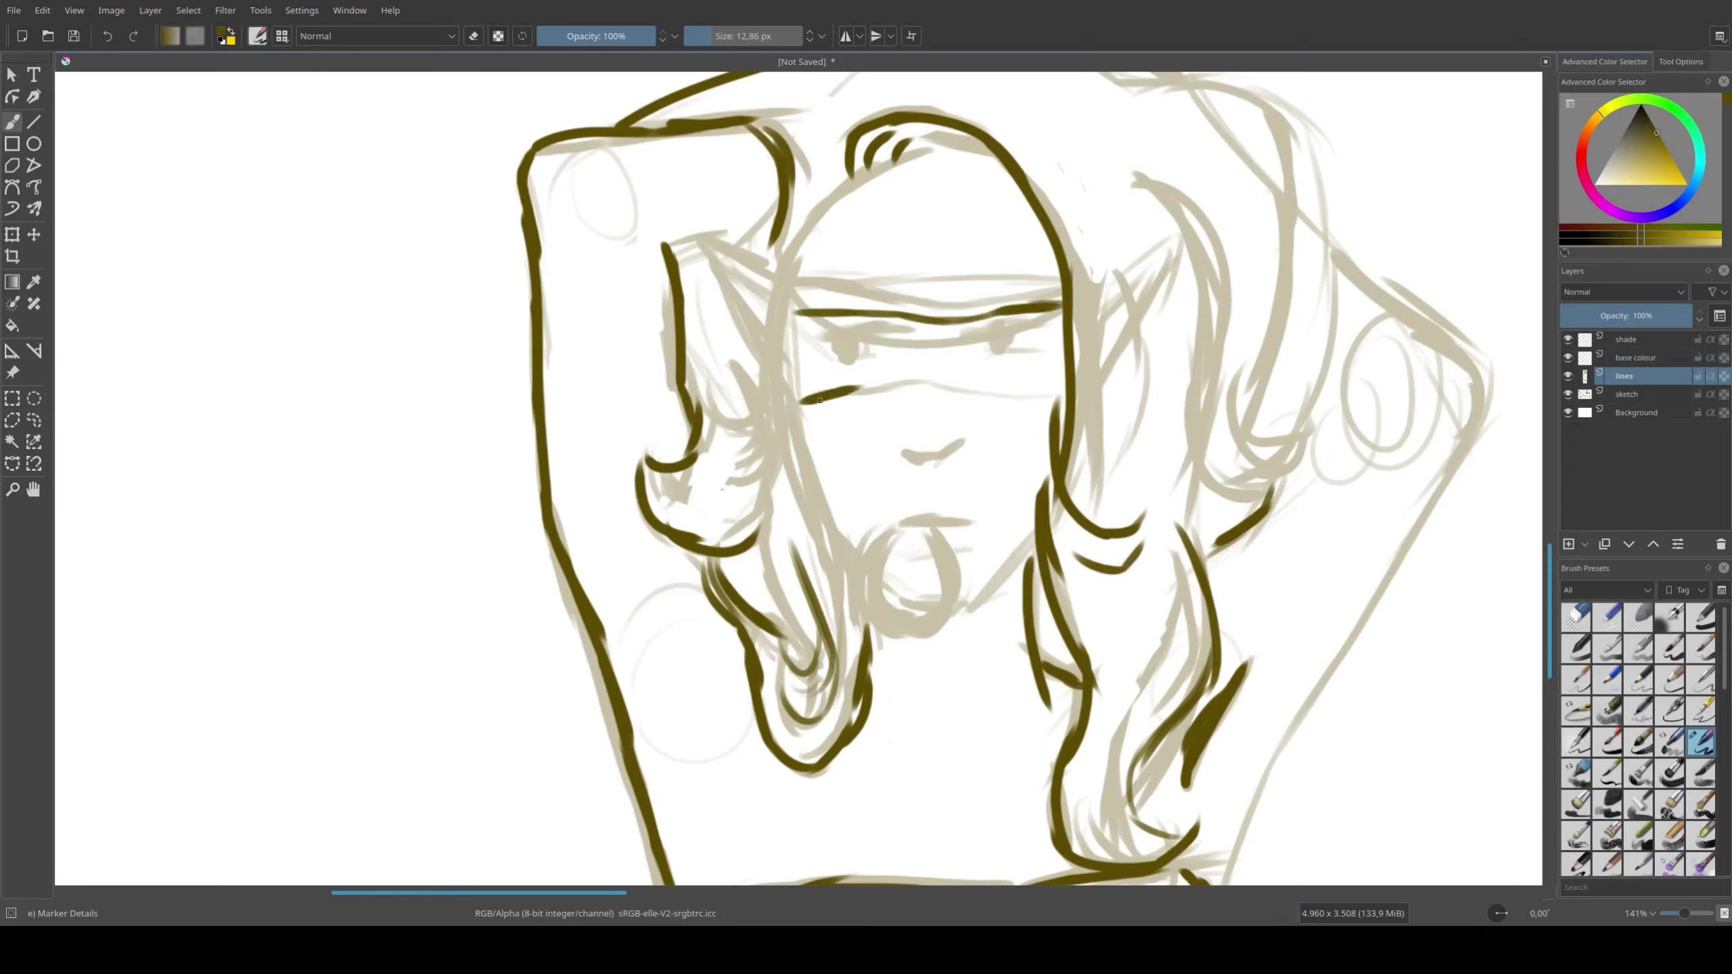
{"action": "left_click_drag", "start_coordinate": [803, 402], "coordinate": [1065, 396]}
{"action": "left_click_drag", "start_coordinate": [817, 347], "coordinate": [1047, 343]}
{"action": "key", "text": "ctrl+z"}
Ink both eyes' upper and lower lids and mirror the view to check proportions
{"action": "mouse_move", "coordinate": [817, 374]}
{"action": "left_mouse_down"}
{"action": "mouse_move", "coordinate": [887, 369]}
{"action": "mouse_move", "coordinate": [896, 348]}
{"action": "mouse_move", "coordinate": [1065, 351]}
{"action": "left_mouse_up"}
{"action": "left_click_drag", "start_coordinate": [995, 372], "coordinate": [1057, 366]}
{"action": "key", "text": "m"}
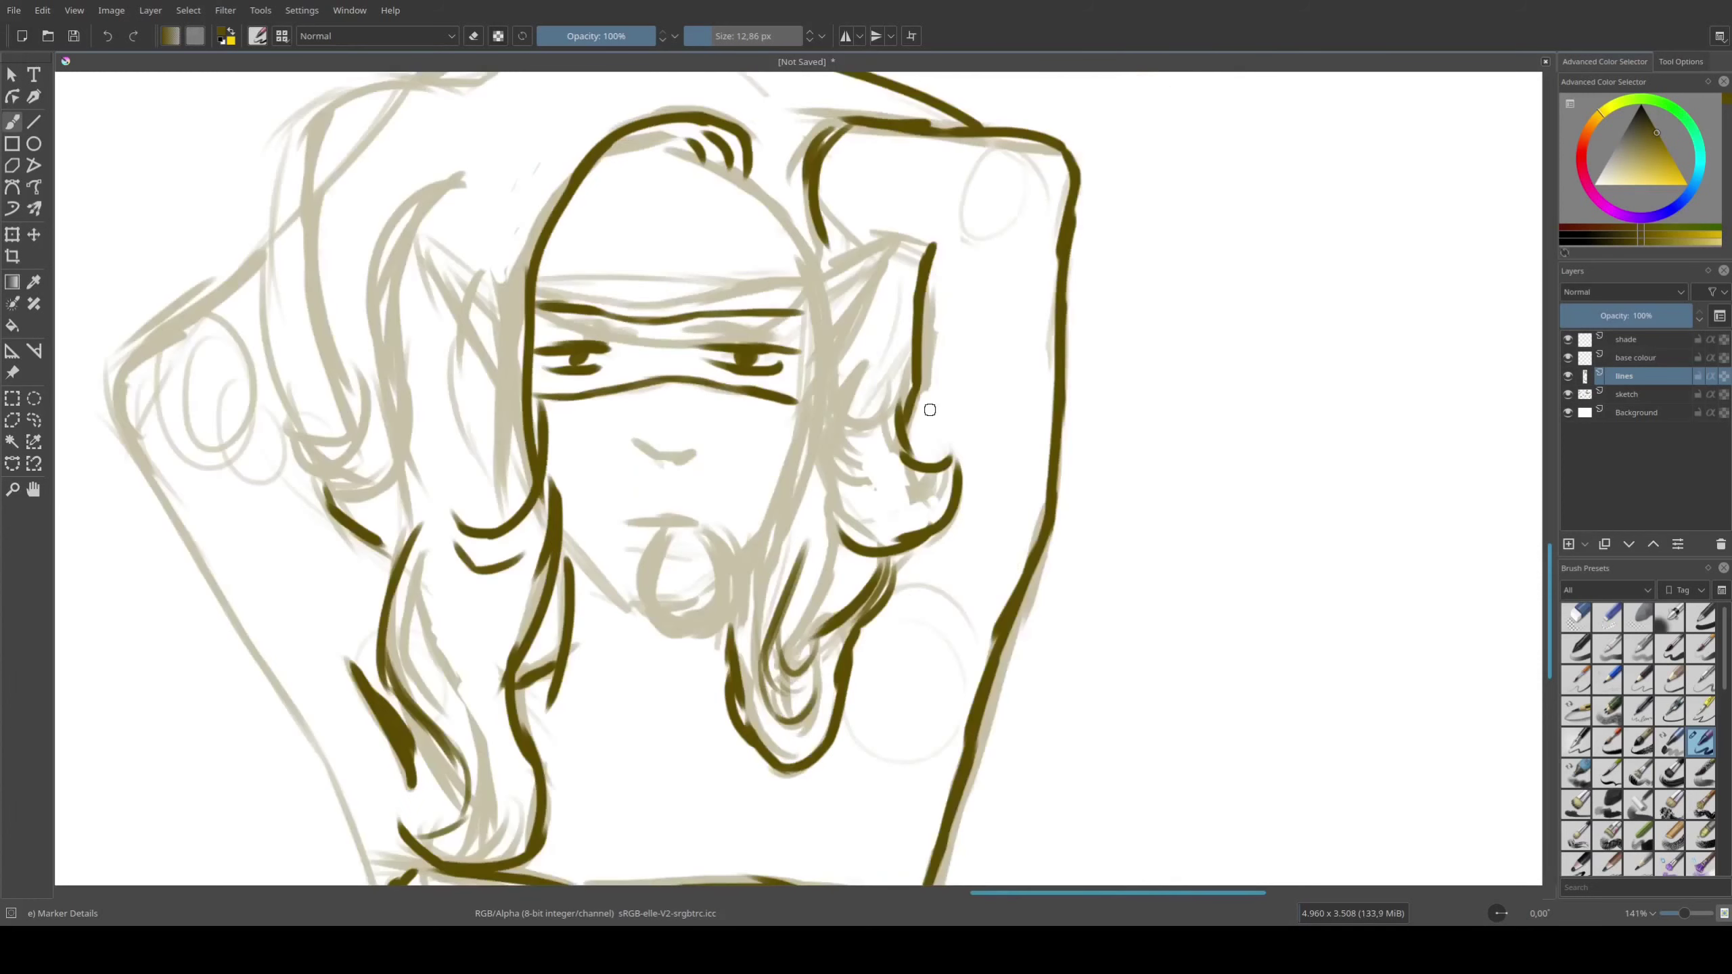
{"action": "key", "text": "m"}
Ink the V-shaped nose and open O mouth, then the drinking elf's chin line
{"action": "left_click_drag", "start_coordinate": [814, 331], "coordinate": [879, 329]}
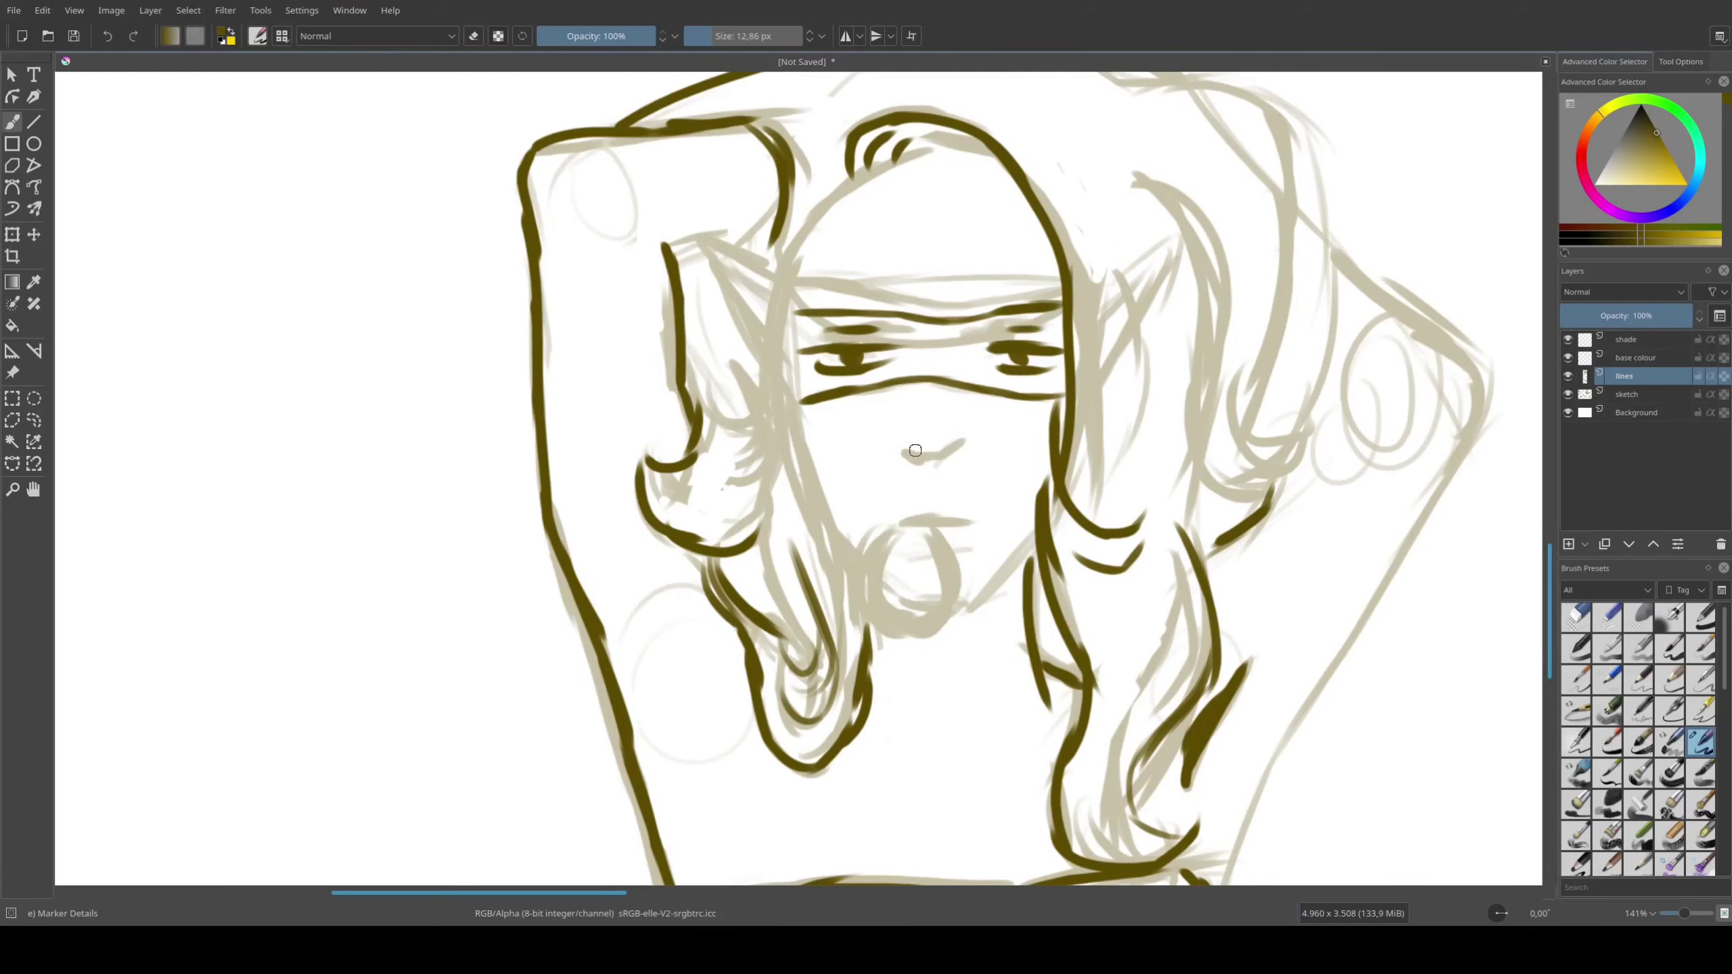
{"action": "left_click_drag", "start_coordinate": [904, 452], "coordinate": [961, 444]}
{"action": "mouse_move", "coordinate": [907, 524]}
{"action": "left_mouse_down"}
{"action": "mouse_move", "coordinate": [975, 522]}
{"action": "mouse_move", "coordinate": [941, 618]}
{"action": "mouse_move", "coordinate": [952, 593]}
{"action": "left_mouse_up"}
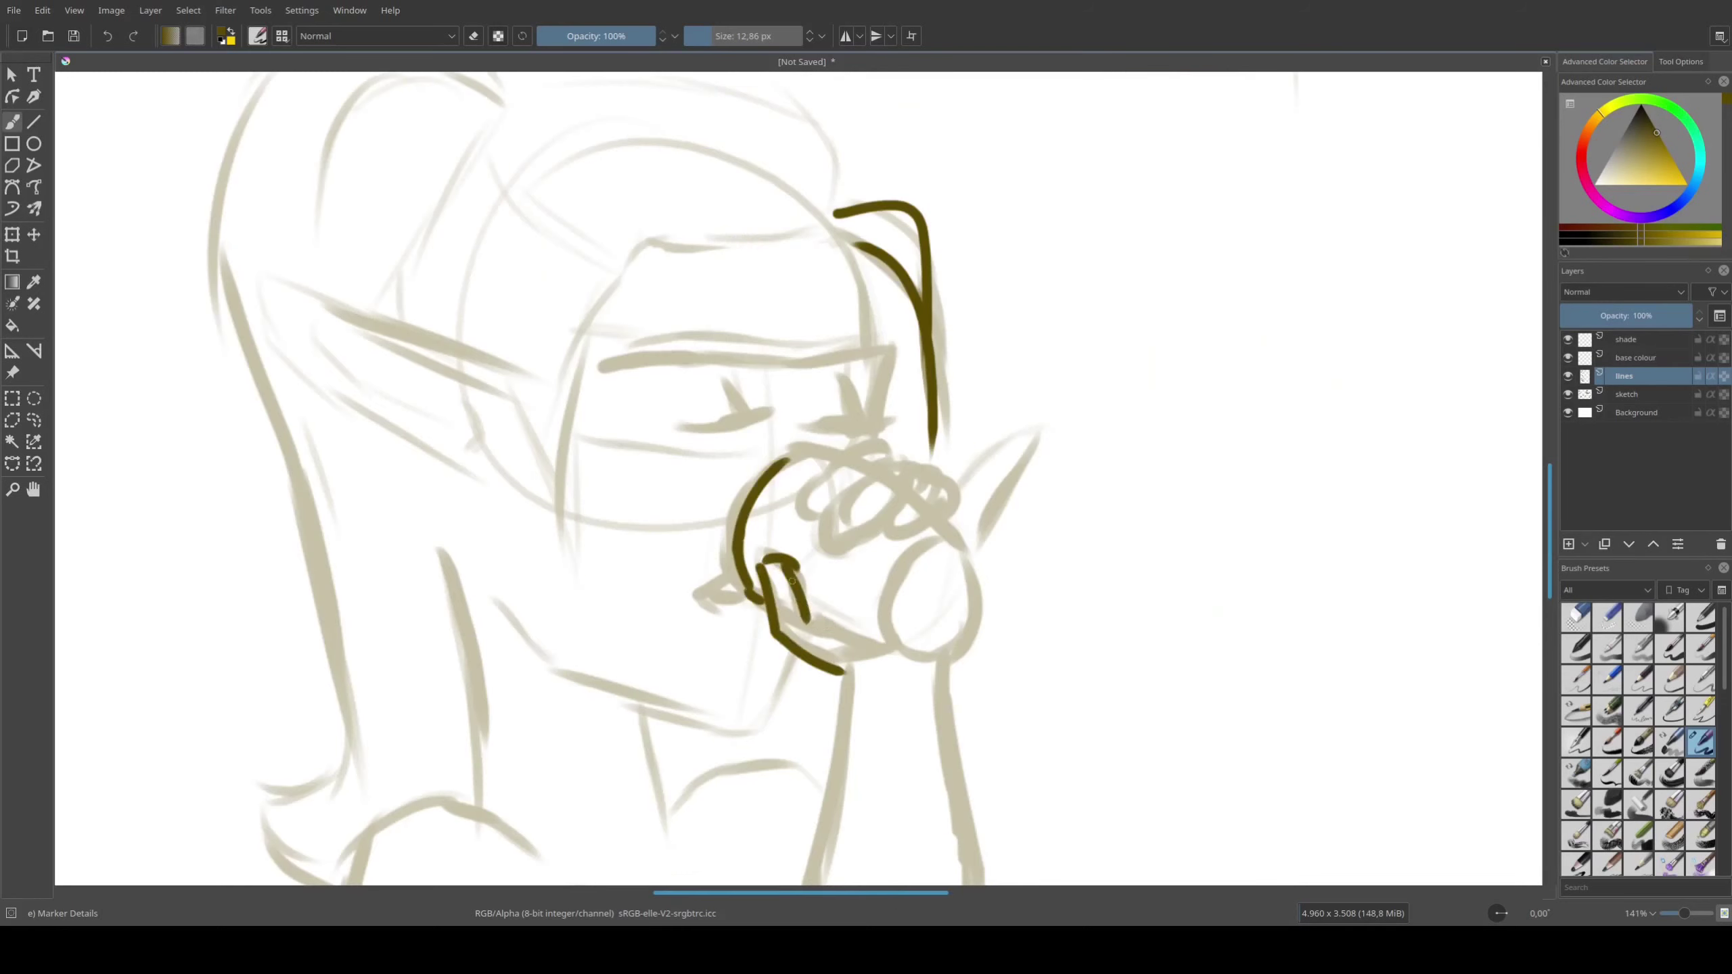
{"action": "mouse_move", "coordinate": [805, 611]}
{"action": "left_mouse_down"}
{"action": "mouse_move", "coordinate": [904, 646]}
{"action": "mouse_move", "coordinate": [826, 827]}
{"action": "left_mouse_up"}
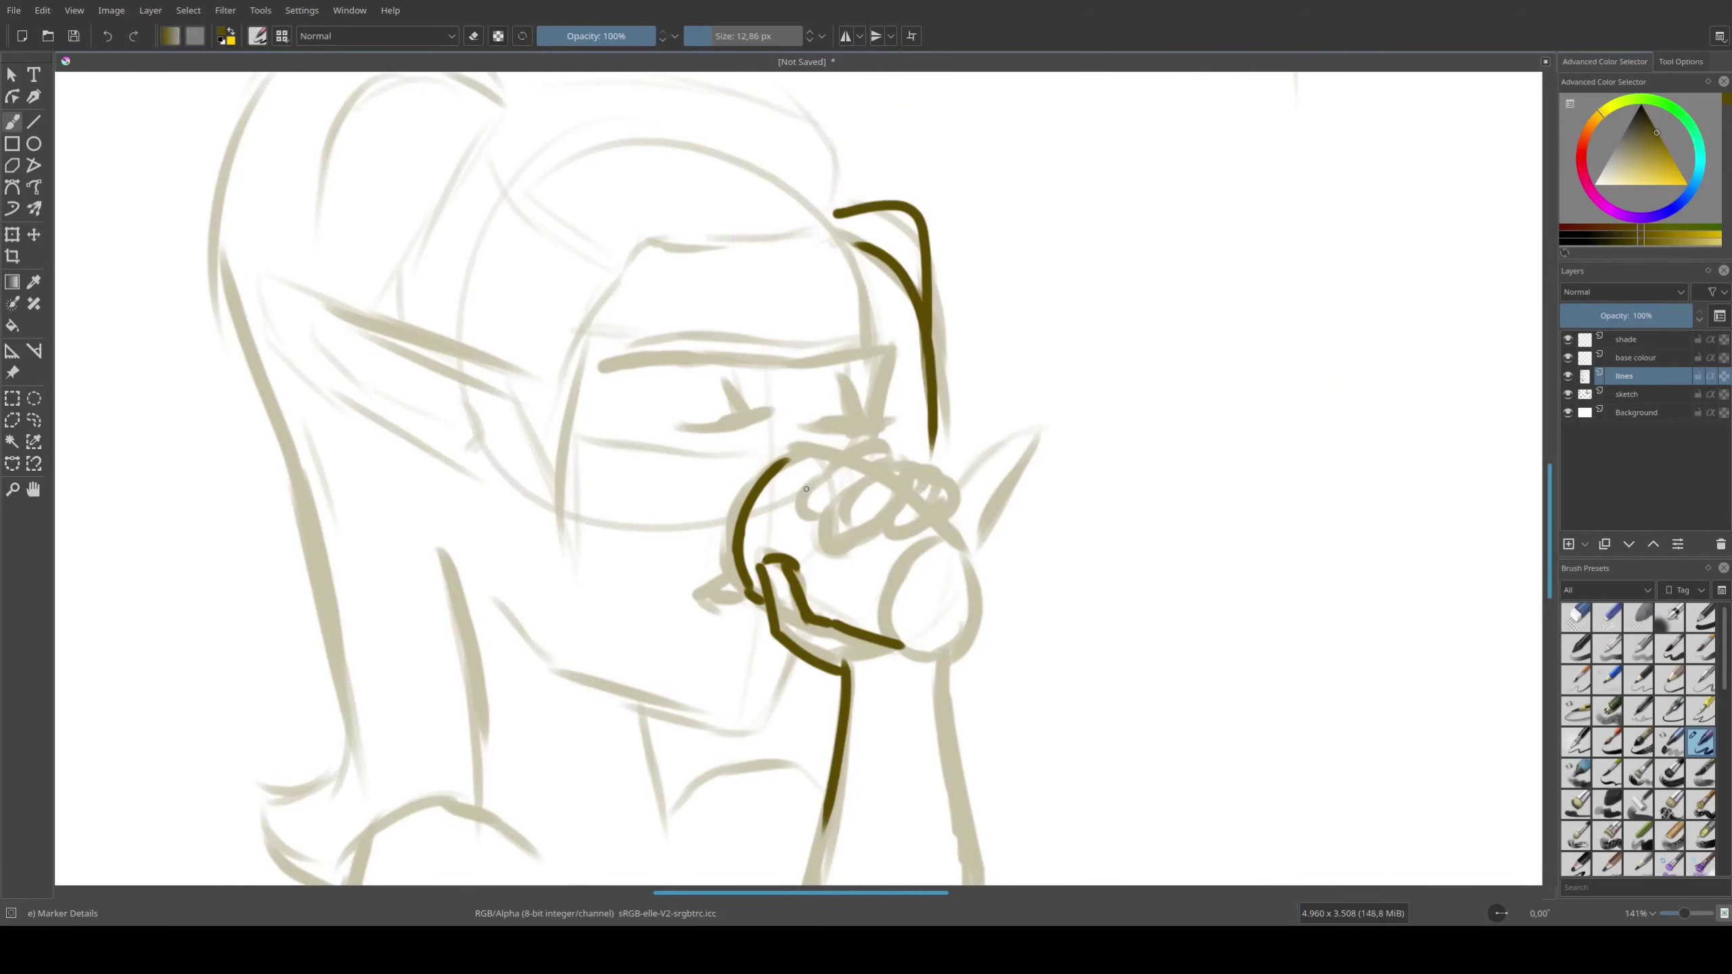
Ink the hand wrapped around the cup, erasing and redrawing the cup's end
{"action": "mouse_move", "coordinate": [793, 508]}
{"action": "left_mouse_down"}
{"action": "mouse_move", "coordinate": [896, 464]}
{"action": "mouse_move", "coordinate": [812, 533]}
{"action": "mouse_move", "coordinate": [896, 510]}
{"action": "mouse_move", "coordinate": [893, 461]}
{"action": "mouse_move", "coordinate": [935, 473]}
{"action": "left_mouse_up"}
{"action": "mouse_move", "coordinate": [873, 539]}
{"action": "left_mouse_down"}
{"action": "mouse_move", "coordinate": [948, 518]}
{"action": "mouse_move", "coordinate": [1009, 440]}
{"action": "mouse_move", "coordinate": [1031, 456]}
{"action": "mouse_move", "coordinate": [914, 648]}
{"action": "mouse_move", "coordinate": [1020, 580]}
{"action": "mouse_move", "coordinate": [981, 662]}
{"action": "left_mouse_up"}
{"action": "key", "text": "e"}
{"action": "mouse_move", "coordinate": [954, 566]}
{"action": "left_mouse_down"}
{"action": "mouse_move", "coordinate": [914, 648]}
{"action": "mouse_move", "coordinate": [921, 625]}
{"action": "left_mouse_up"}
{"action": "key", "text": "e"}
{"action": "mouse_move", "coordinate": [978, 564]}
{"action": "left_mouse_down"}
{"action": "mouse_move", "coordinate": [948, 624]}
{"action": "mouse_move", "coordinate": [971, 665]}
{"action": "left_mouse_up"}
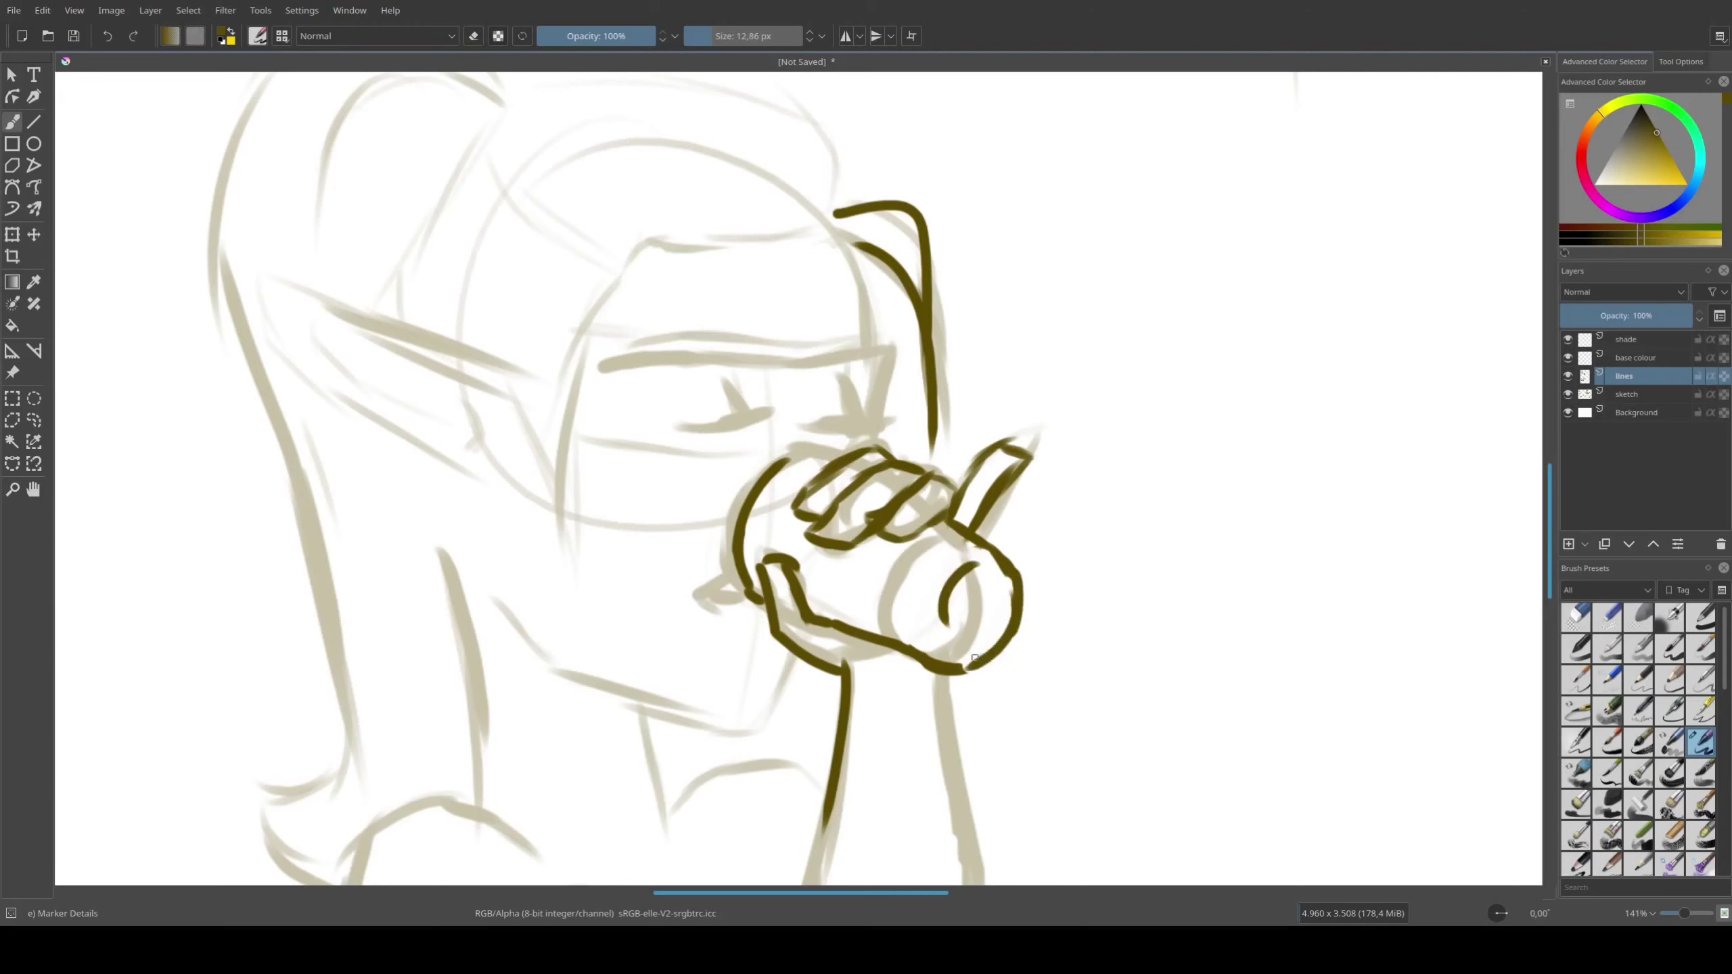
{"action": "left_click_drag", "start_coordinate": [936, 585], "coordinate": [922, 652]}
{"action": "left_click_drag", "start_coordinate": [886, 546], "coordinate": [968, 543]}
{"action": "left_click_drag", "start_coordinate": [863, 456], "coordinate": [916, 454]}
Ink the two closed eyes, the long eyebrow line and the line under the eyes
{"action": "mouse_move", "coordinate": [803, 379]}
{"action": "left_mouse_down"}
{"action": "mouse_move", "coordinate": [859, 491]}
{"action": "mouse_move", "coordinate": [829, 416]}
{"action": "mouse_move", "coordinate": [938, 417]}
{"action": "left_mouse_up"}
{"action": "key", "text": "ctrl+z"}
{"action": "key", "text": "ctrl+z"}
{"action": "left_click_drag", "start_coordinate": [908, 423], "coordinate": [972, 410]}
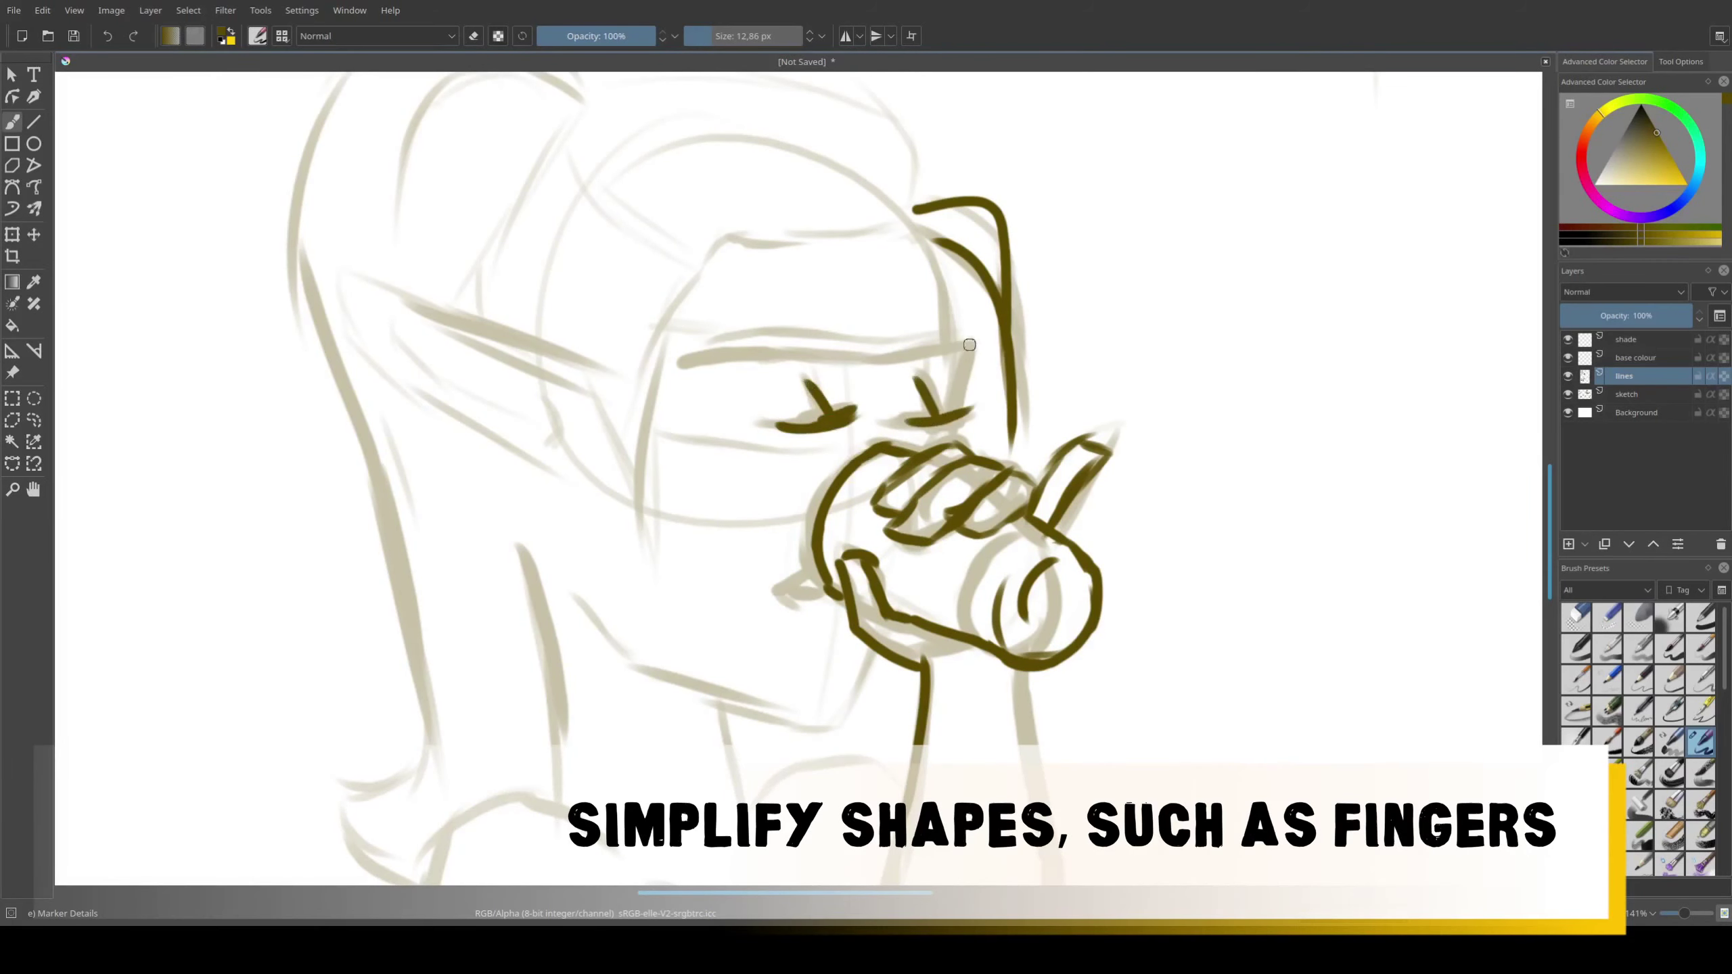
{"action": "left_click_drag", "start_coordinate": [804, 484], "coordinate": [859, 488]}
{"action": "mouse_move", "coordinate": [724, 367]}
{"action": "left_mouse_down"}
{"action": "mouse_move", "coordinate": [989, 351]}
{"action": "mouse_move", "coordinate": [1008, 430]}
{"action": "left_mouse_up"}
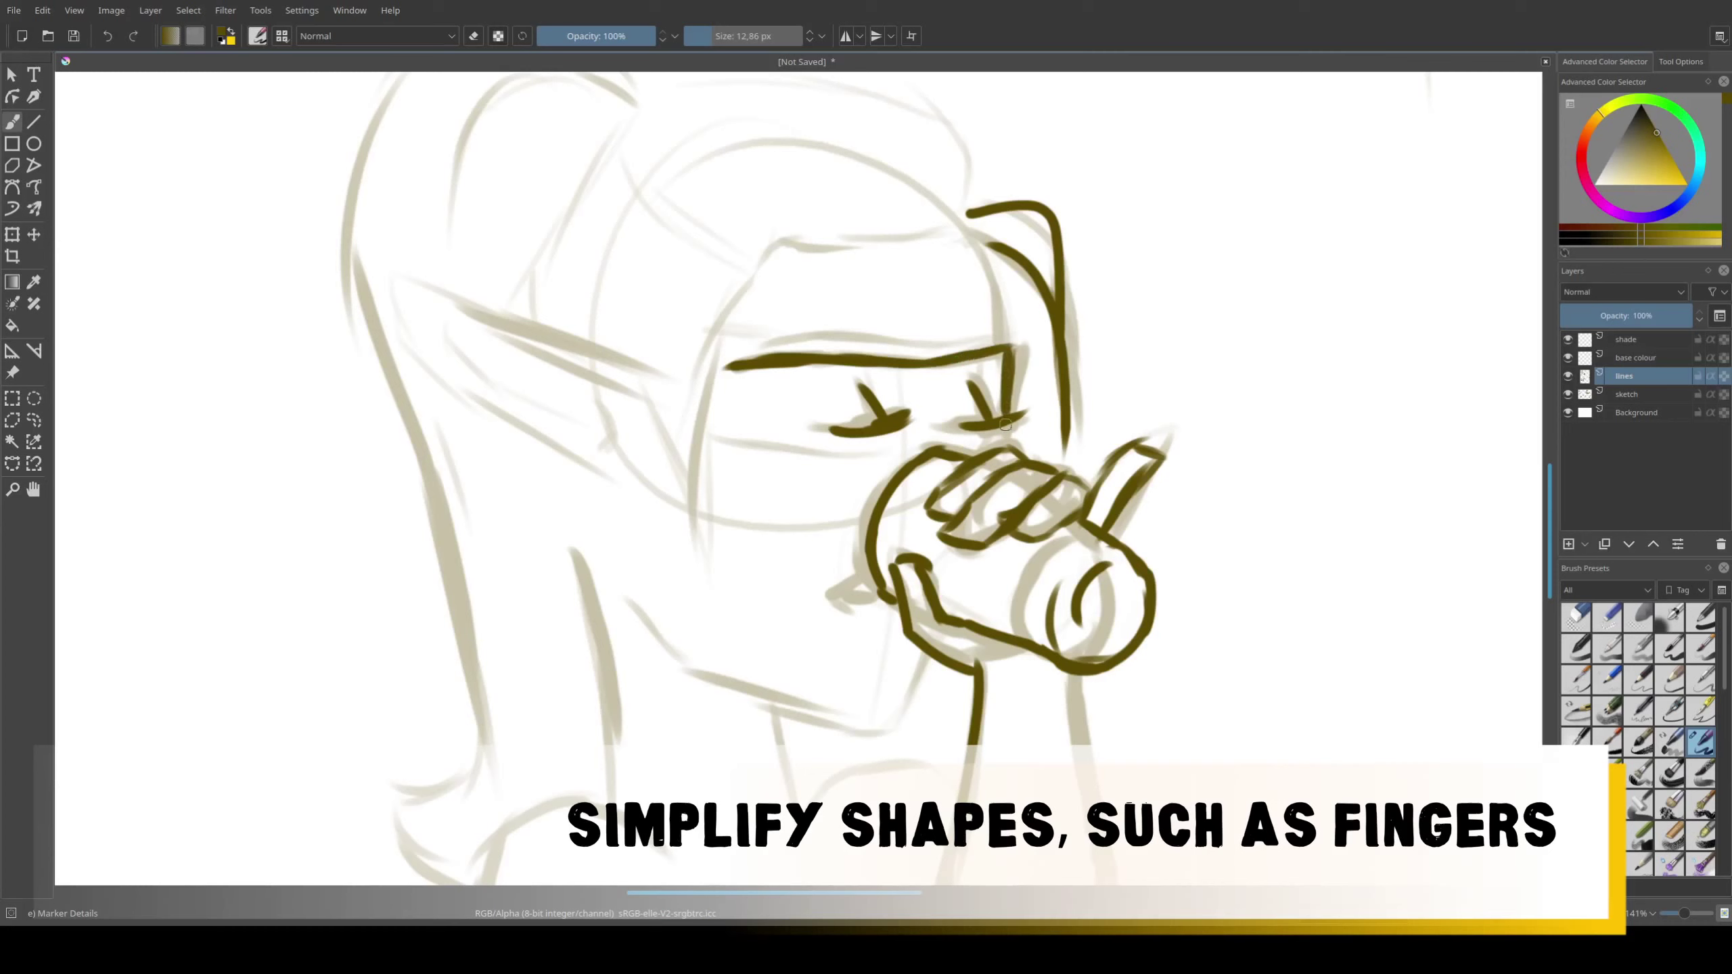
{"action": "left_click_drag", "start_coordinate": [980, 246], "coordinate": [1004, 348]}
{"action": "mouse_move", "coordinate": [713, 444]}
{"action": "left_mouse_down"}
{"action": "mouse_move", "coordinate": [903, 454]}
{"action": "mouse_move", "coordinate": [1020, 331]}
{"action": "left_mouse_up"}
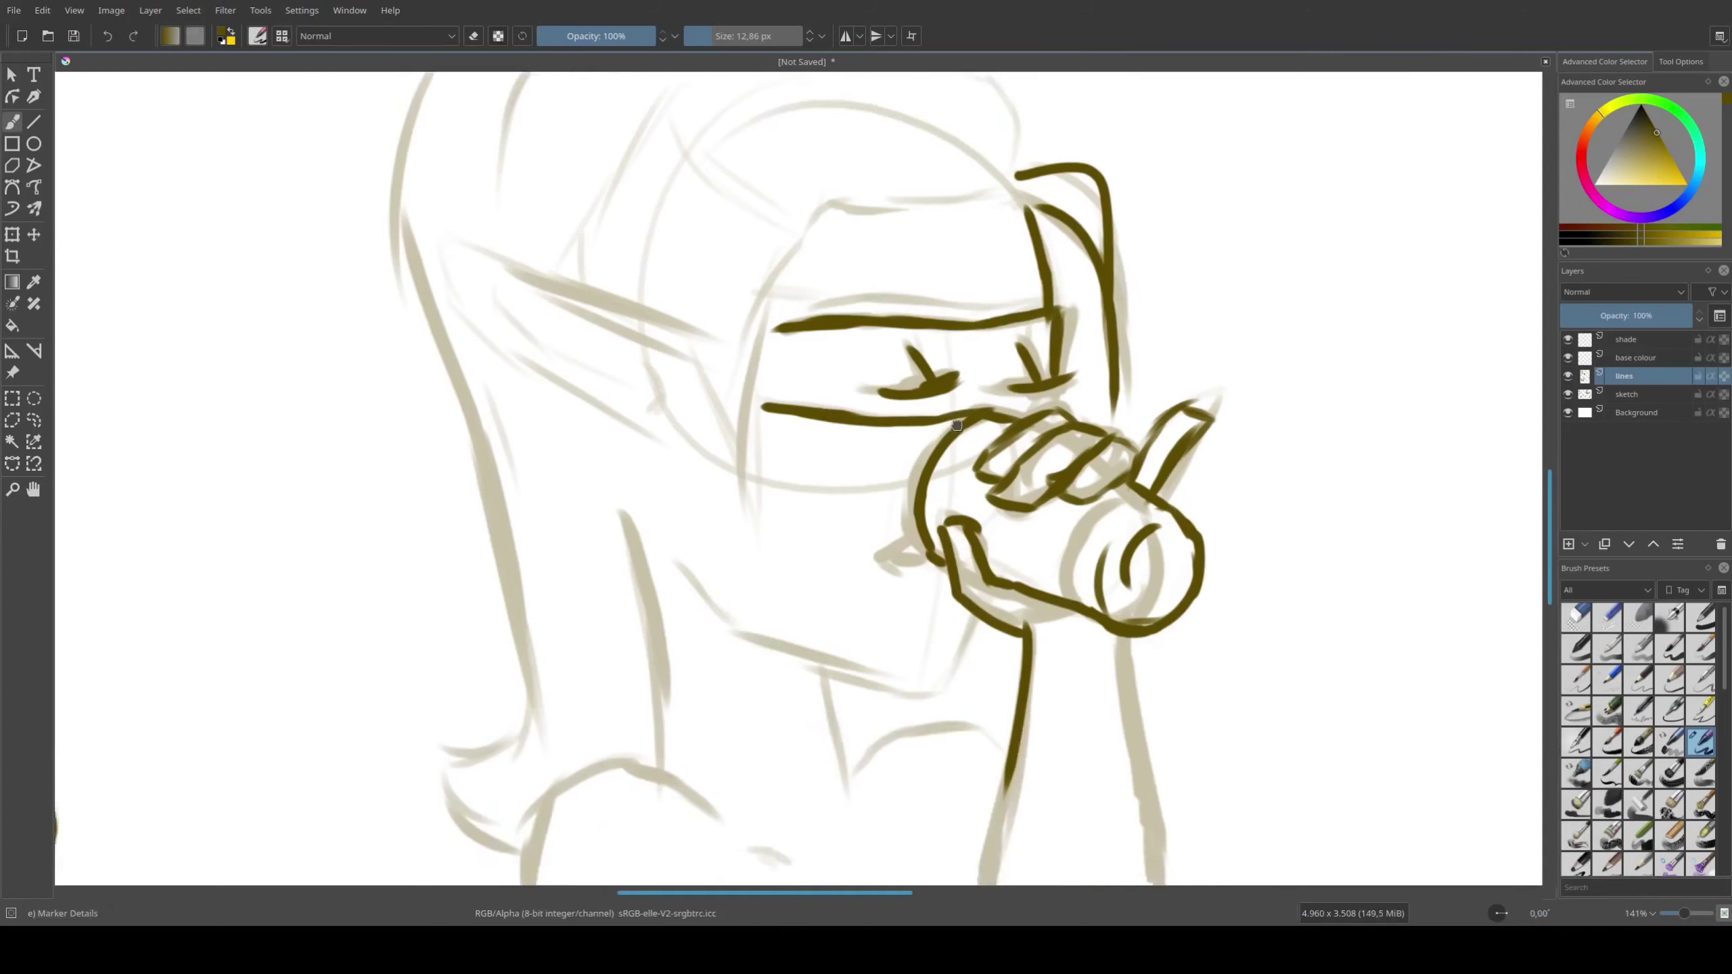
Ink the jaw, neck, shoulder arc and both arm outlines
{"action": "left_click_drag", "start_coordinate": [992, 450], "coordinate": [946, 478]}
{"action": "left_click_drag", "start_coordinate": [1044, 533], "coordinate": [1016, 575]}
{"action": "left_click_drag", "start_coordinate": [775, 480], "coordinate": [1016, 570]}
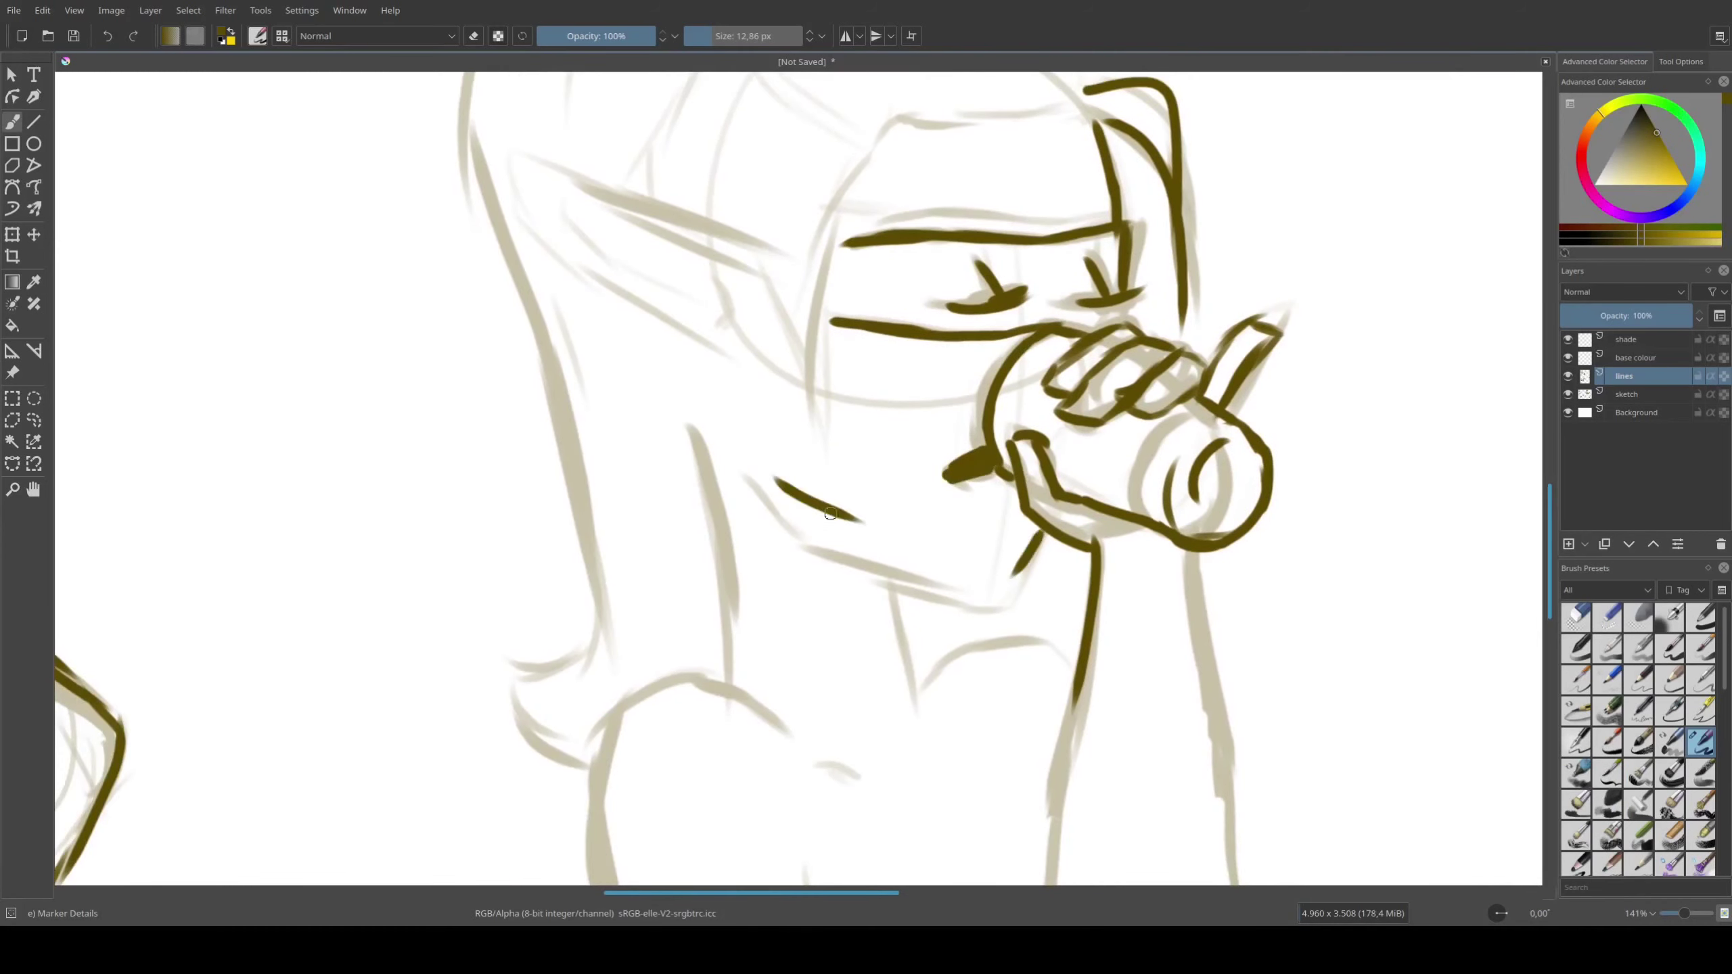
{"action": "mouse_move", "coordinate": [811, 523]}
{"action": "left_mouse_down"}
{"action": "mouse_move", "coordinate": [790, 420]}
{"action": "mouse_move", "coordinate": [887, 606]}
{"action": "left_mouse_up"}
{"action": "left_click_drag", "start_coordinate": [667, 337], "coordinate": [699, 588]}
{"action": "mouse_move", "coordinate": [699, 588]}
{"action": "left_mouse_down"}
{"action": "mouse_move", "coordinate": [769, 349]}
{"action": "mouse_move", "coordinate": [646, 417]}
{"action": "mouse_move", "coordinate": [713, 769]}
{"action": "left_mouse_up"}
{"action": "left_click_drag", "start_coordinate": [858, 536], "coordinate": [903, 790]}
Ink the top edge, shoulder curve, torso and lower body, and the arm's right contour
{"action": "left_click_drag", "start_coordinate": [888, 655], "coordinate": [1119, 628]}
{"action": "left_click_drag", "start_coordinate": [873, 427], "coordinate": [913, 441]}
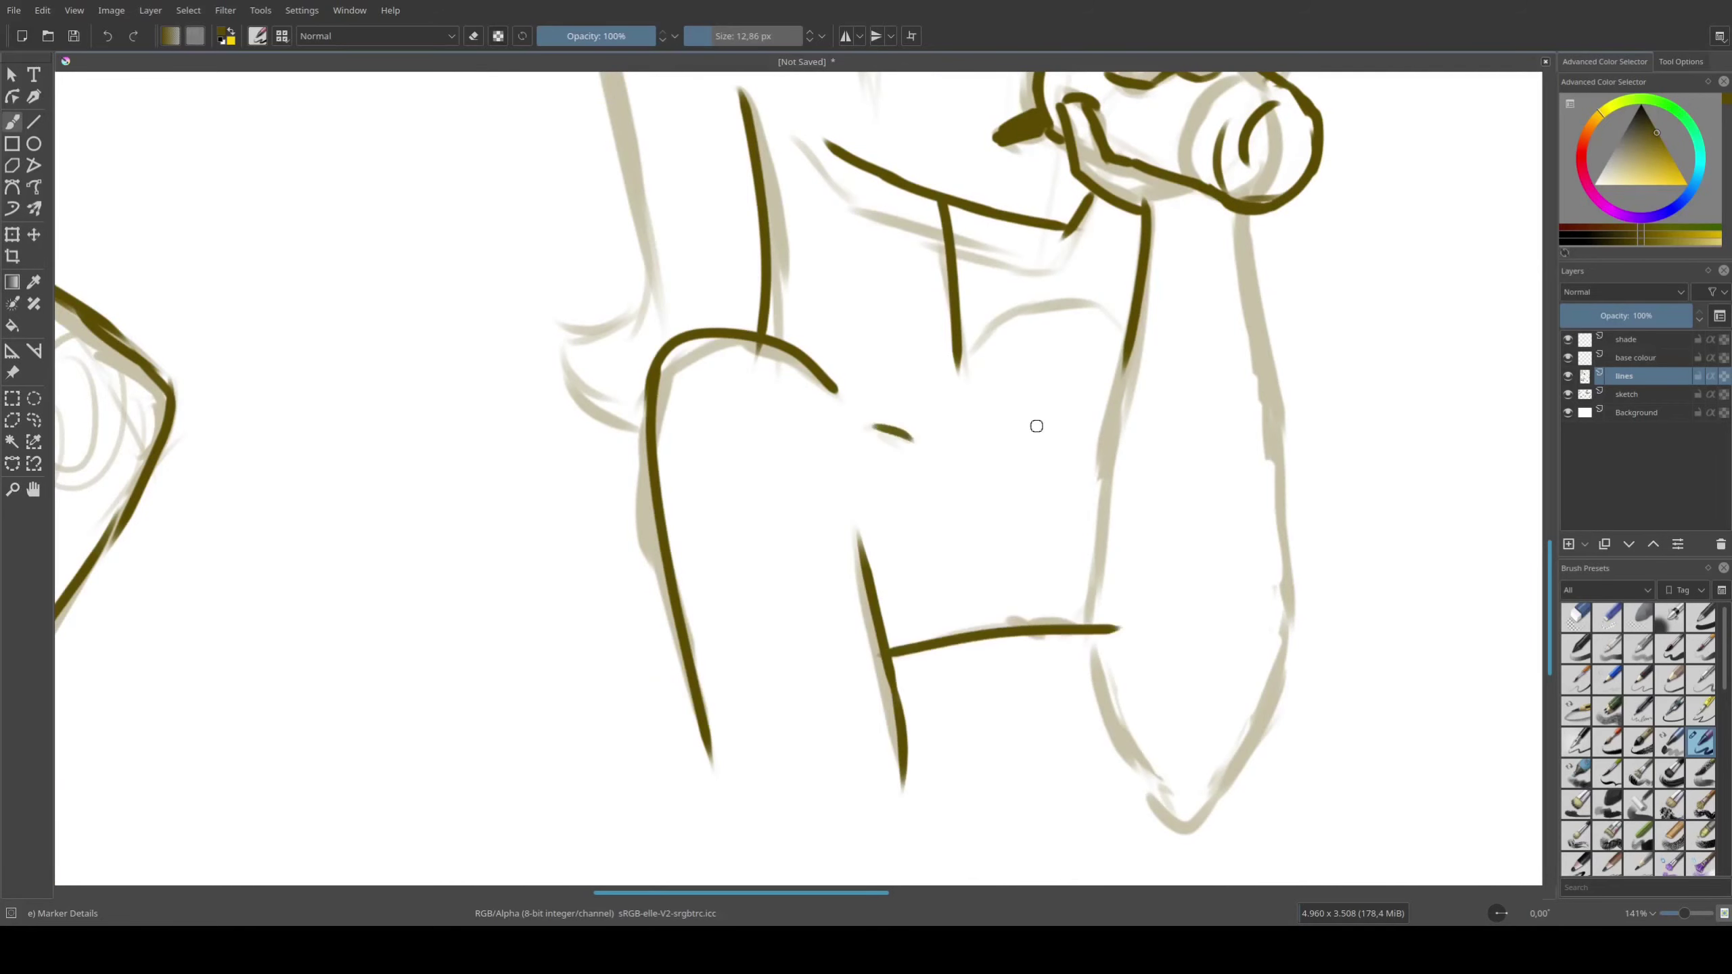
{"action": "mouse_move", "coordinate": [960, 365]}
{"action": "left_mouse_down"}
{"action": "mouse_move", "coordinate": [1053, 306]}
{"action": "mouse_move", "coordinate": [1124, 331]}
{"action": "left_mouse_up"}
{"action": "mouse_move", "coordinate": [1119, 351]}
{"action": "left_mouse_down"}
{"action": "mouse_move", "coordinate": [1089, 625]}
{"action": "mouse_move", "coordinate": [1187, 826]}
{"action": "left_mouse_up"}
{"action": "mouse_move", "coordinate": [1238, 217]}
{"action": "left_mouse_down"}
{"action": "mouse_move", "coordinate": [1252, 735]}
{"action": "mouse_move", "coordinate": [1190, 826]}
{"action": "left_mouse_up"}
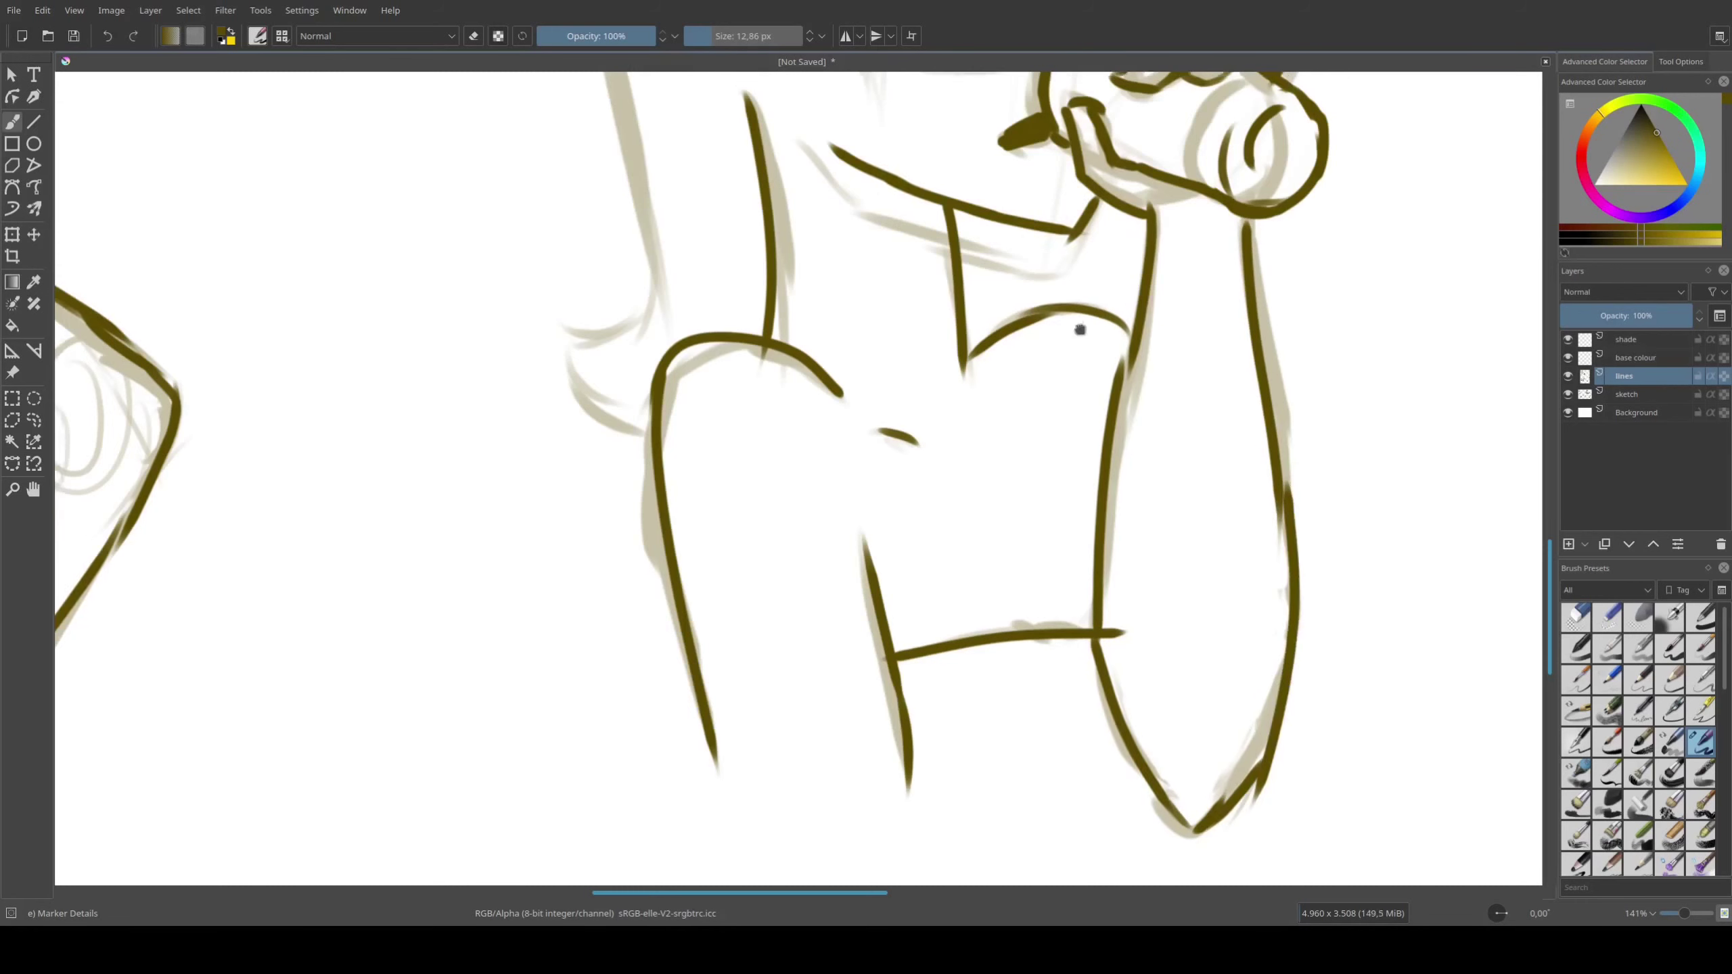
{"action": "scroll", "coordinate": [1079, 329], "scroll_direction": "up", "scroll_amount": 8}
Ink the pointed ear, its inner line and the long neck lines
{"action": "mouse_move", "coordinate": [1010, 478]}
{"action": "left_mouse_down"}
{"action": "mouse_move", "coordinate": [744, 428]}
{"action": "mouse_move", "coordinate": [972, 590]}
{"action": "left_mouse_up"}
{"action": "mouse_move", "coordinate": [789, 429]}
{"action": "left_mouse_down"}
{"action": "mouse_move", "coordinate": [1010, 478]}
{"action": "mouse_move", "coordinate": [915, 539]}
{"action": "left_mouse_up"}
{"action": "left_click_drag", "start_coordinate": [962, 517], "coordinate": [974, 569]}
{"action": "left_click_drag", "start_coordinate": [1077, 399], "coordinate": [1009, 765]}
{"action": "left_click_drag", "start_coordinate": [989, 506], "coordinate": [992, 808]}
Ink the top hair line, forehead line and strokes along the side of the face
{"action": "left_click_drag", "start_coordinate": [1318, 308], "coordinate": [1010, 197]}
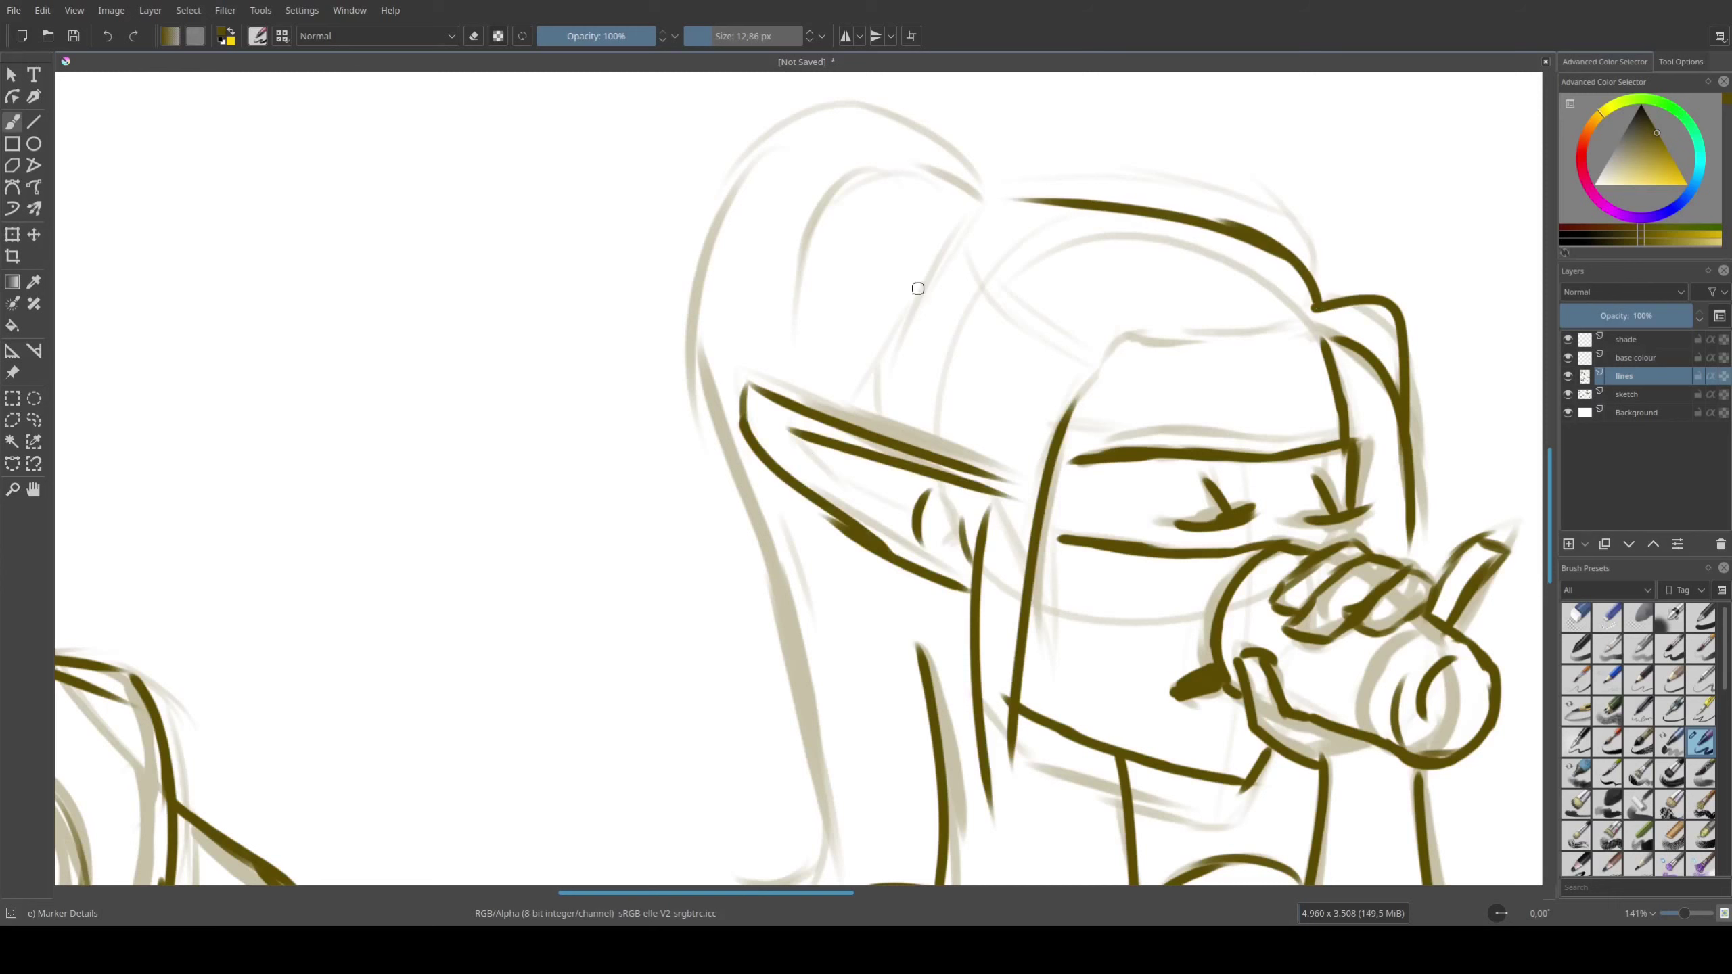
{"action": "left_click_drag", "start_coordinate": [912, 276], "coordinate": [1013, 365]}
{"action": "left_click_drag", "start_coordinate": [1109, 344], "coordinate": [1320, 345]}
{"action": "mouse_move", "coordinate": [1119, 293]}
{"action": "left_mouse_down"}
{"action": "mouse_move", "coordinate": [1306, 331]}
{"action": "mouse_move", "coordinate": [1046, 253]}
{"action": "left_mouse_up"}
{"action": "key", "text": "ctrl+z"}
{"action": "left_click_drag", "start_coordinate": [1002, 358], "coordinate": [1091, 383]}
Ink the back of the hair and the ponytail's back edge
{"action": "left_click_drag", "start_coordinate": [1122, 348], "coordinate": [1041, 467]}
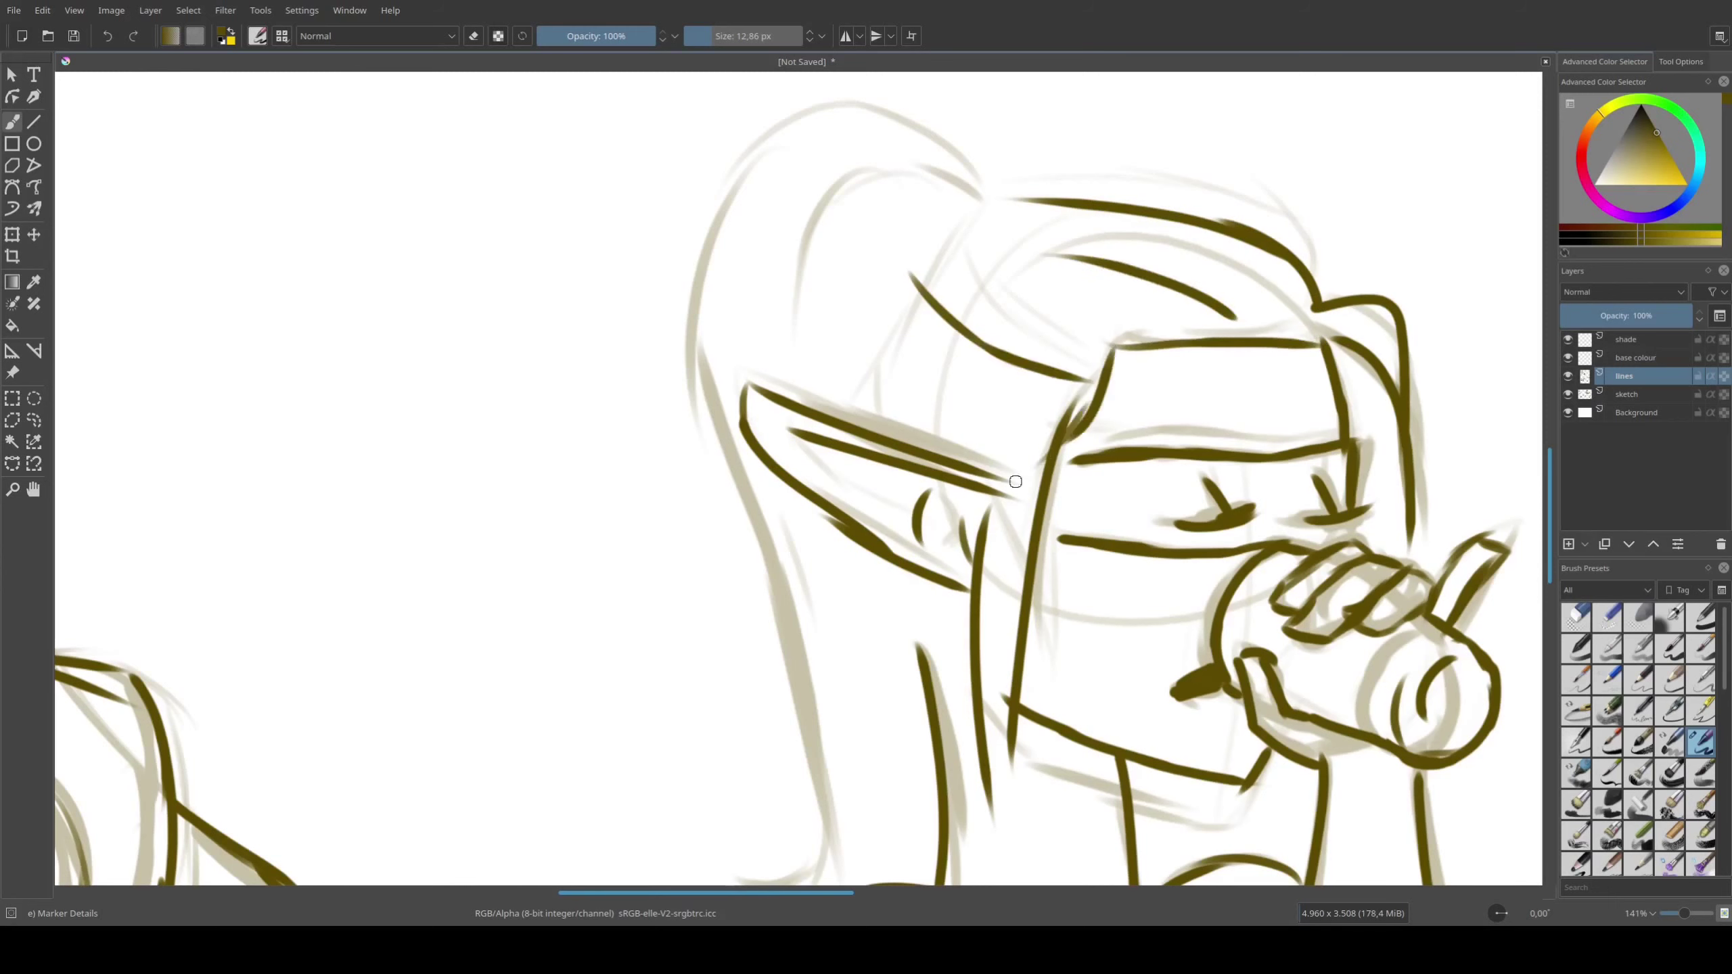
{"action": "left_click_drag", "start_coordinate": [950, 250], "coordinate": [1001, 266]}
{"action": "left_click_drag", "start_coordinate": [1023, 205], "coordinate": [818, 628]}
{"action": "mouse_move", "coordinate": [812, 569]}
{"action": "left_mouse_down"}
{"action": "mouse_move", "coordinate": [907, 273]}
{"action": "mouse_move", "coordinate": [968, 696]}
{"action": "left_mouse_up"}
{"action": "mouse_move", "coordinate": [968, 539]}
{"action": "left_mouse_down"}
{"action": "mouse_move", "coordinate": [862, 551]}
{"action": "mouse_move", "coordinate": [946, 706]}
{"action": "left_mouse_up"}
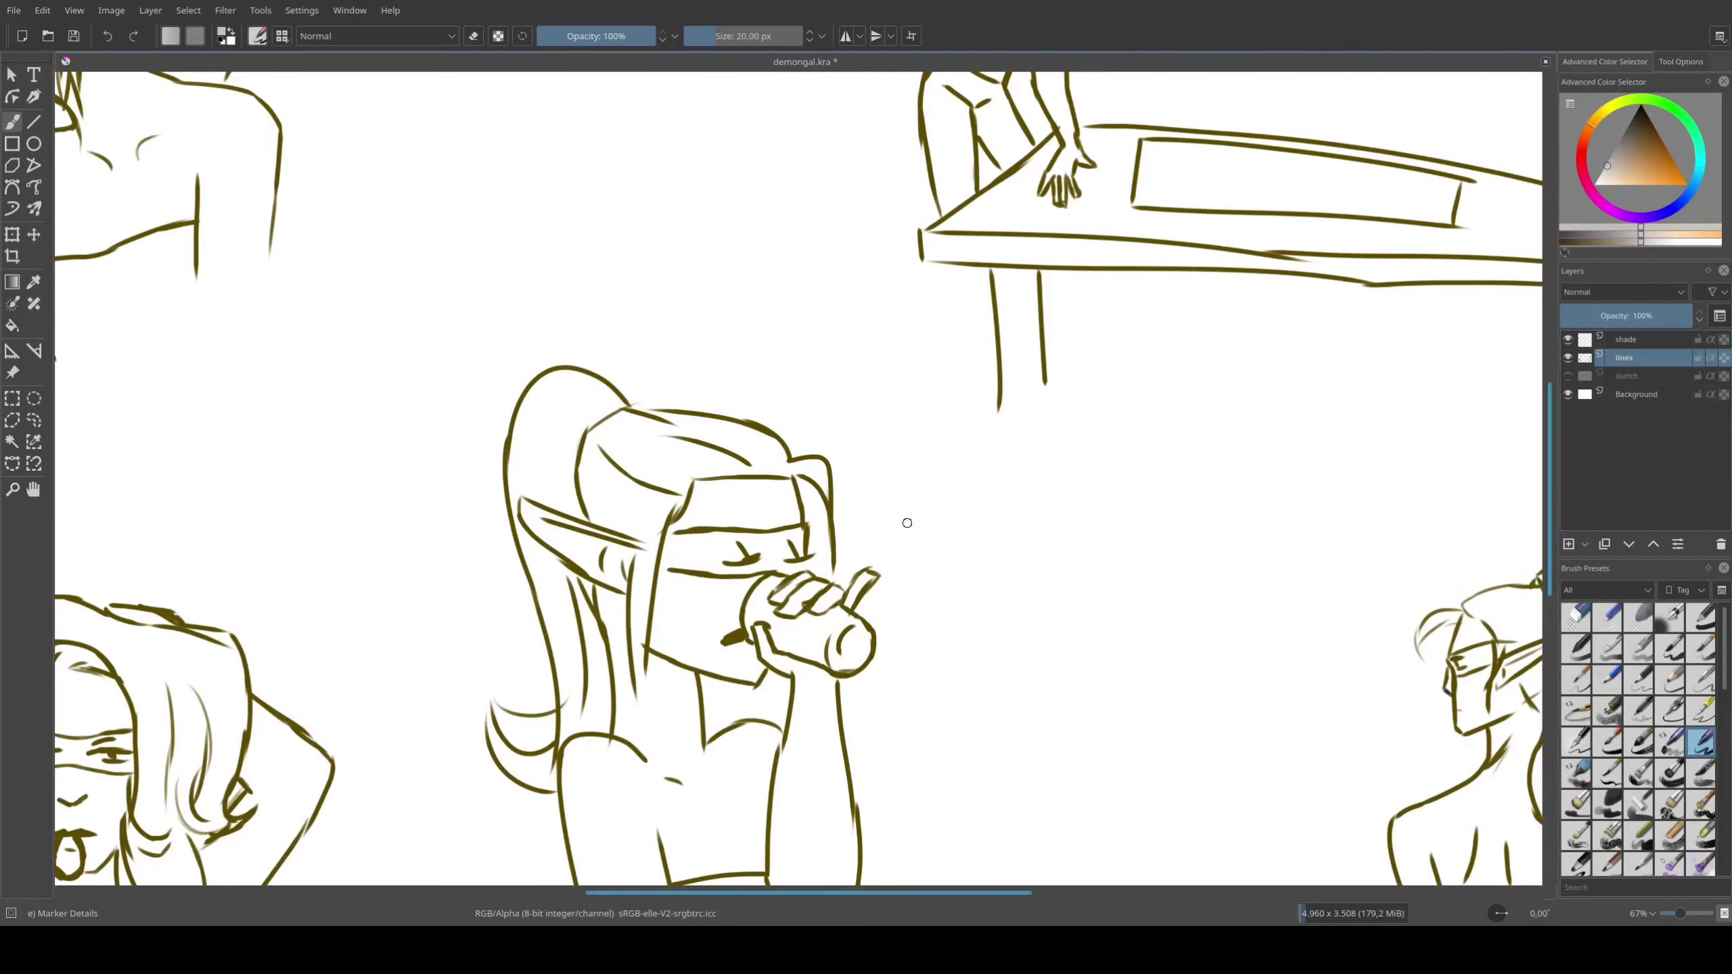
Add a Colorize Mask to the line art layer
{"action": "scroll", "coordinate": [904, 514], "scroll_direction": "down", "scroll_amount": 1}
{"action": "scroll", "coordinate": [904, 514], "scroll_direction": "down", "scroll_amount": 1}
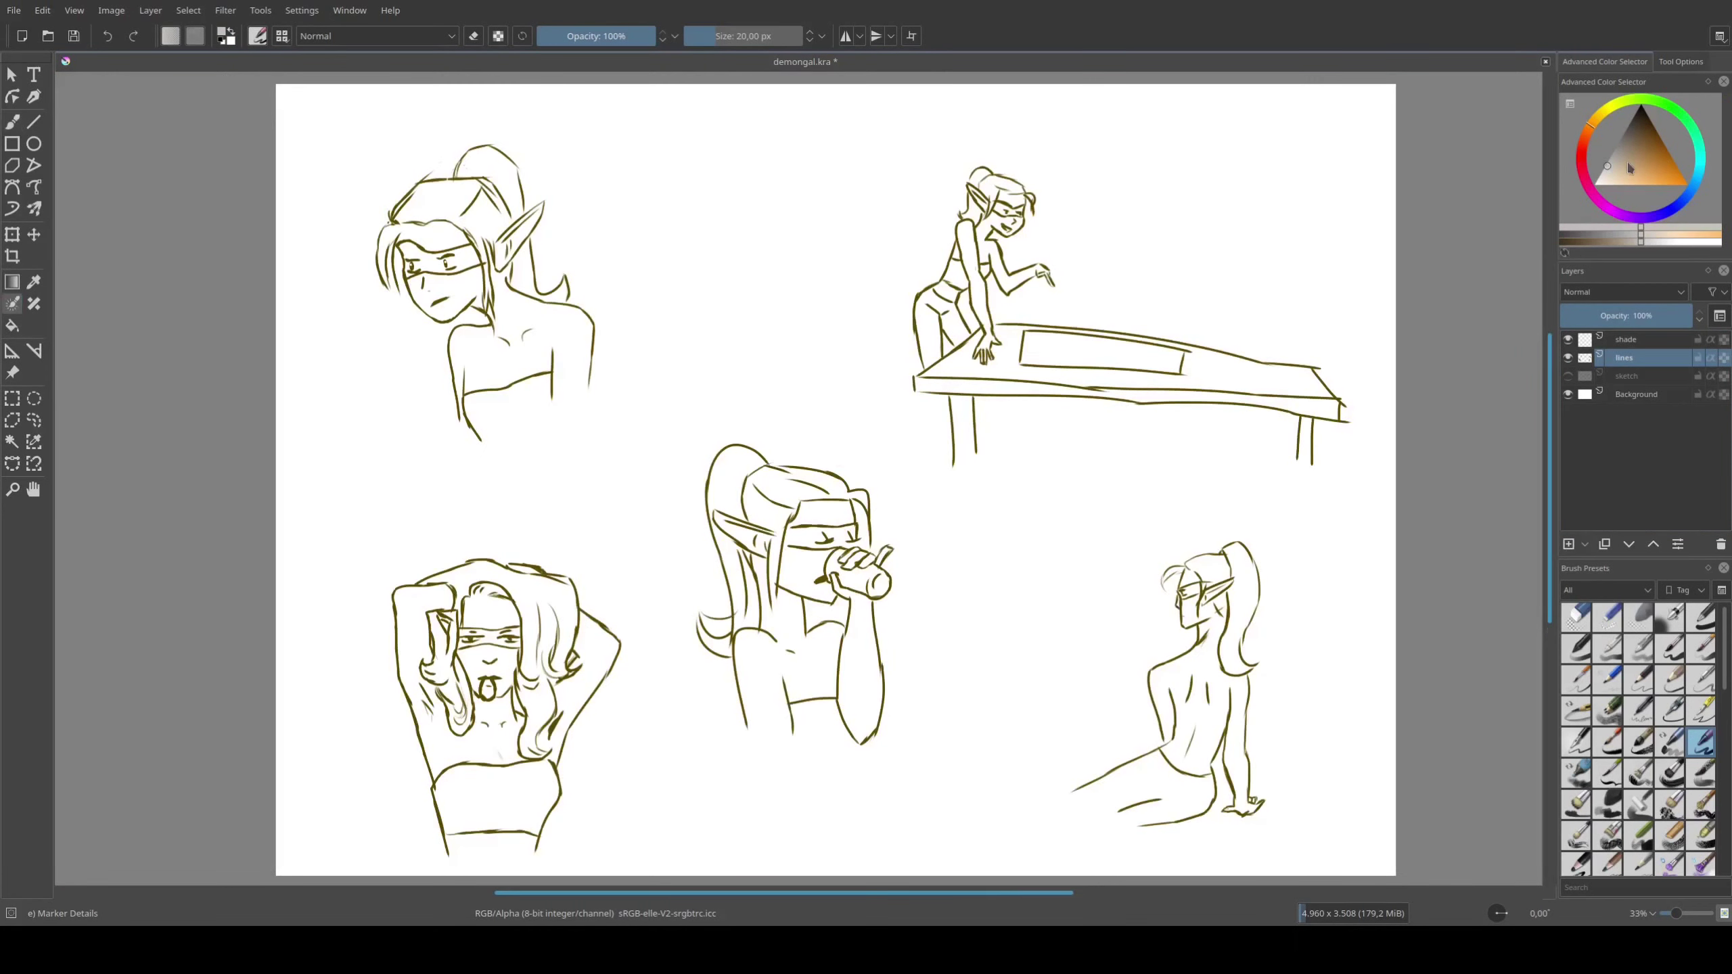
{"action": "left_click", "coordinate": [1165, 559]}
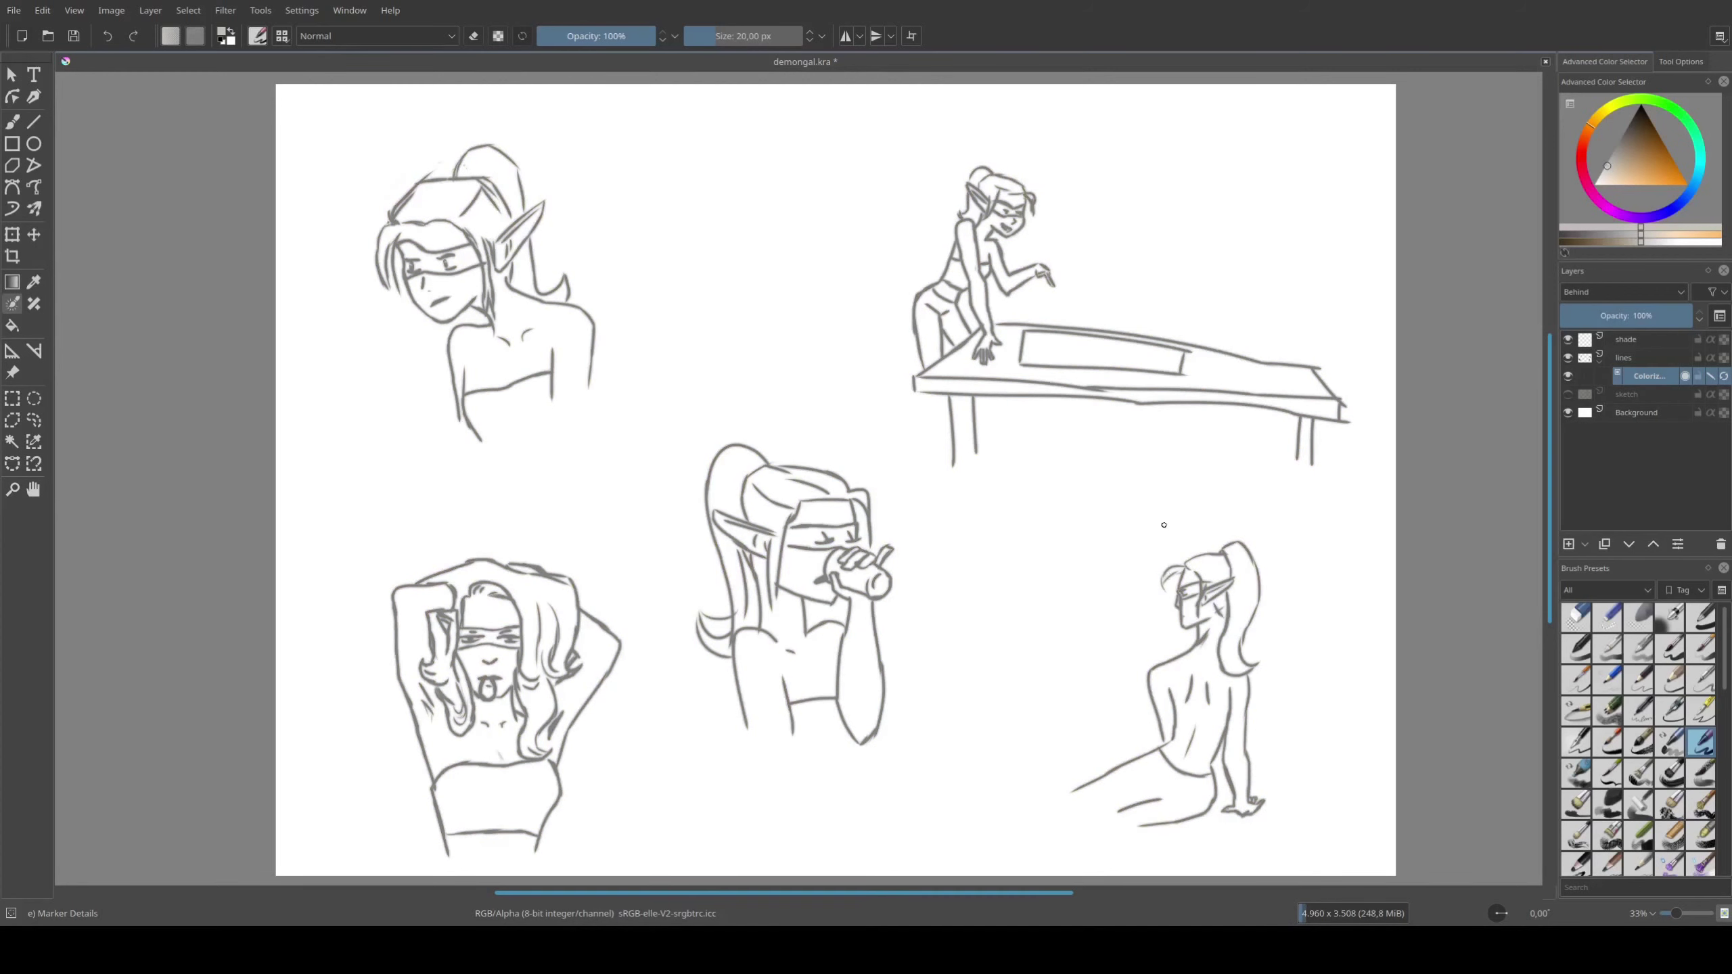
Pick beige and scribble skin over the table girl's back and shoulder-to-hand arm
{"action": "scroll", "coordinate": [1163, 525], "scroll_direction": "up", "scroll_amount": 2}
{"action": "scroll", "coordinate": [951, 650], "scroll_direction": "down", "scroll_amount": 5}
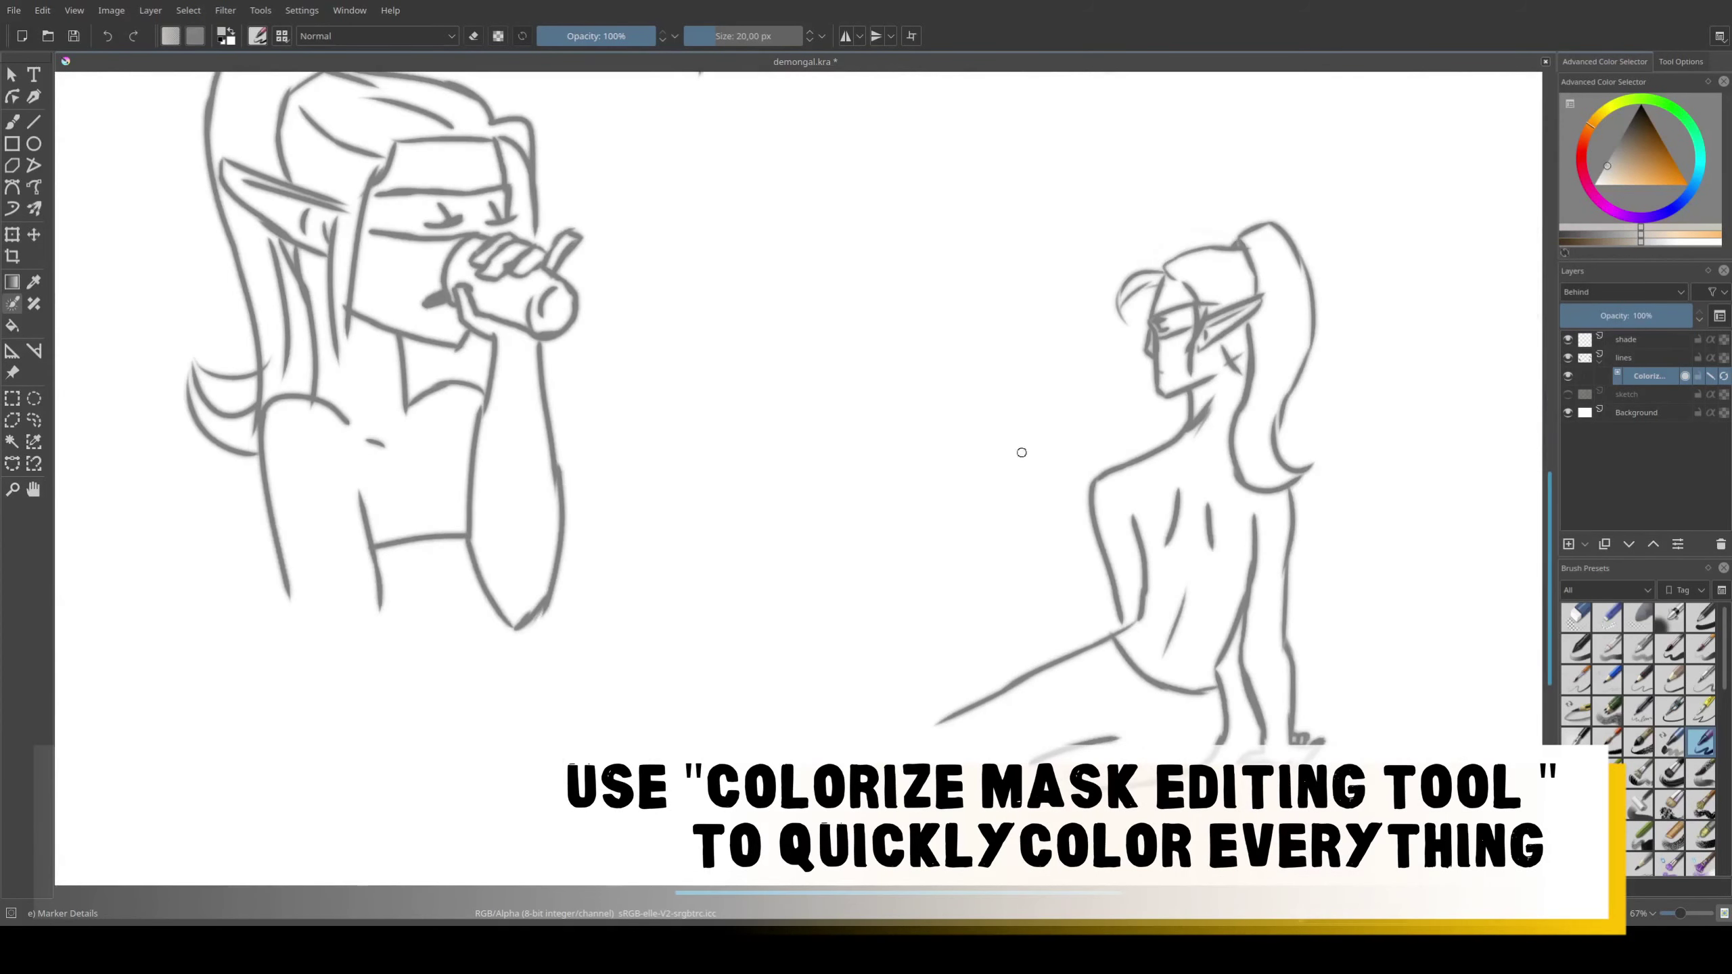
{"action": "scroll", "coordinate": [1021, 452], "scroll_direction": "up", "scroll_amount": 5}
{"action": "scroll", "coordinate": [989, 596], "scroll_direction": "up", "scroll_amount": 5}
{"action": "left_click", "coordinate": [1632, 168]}
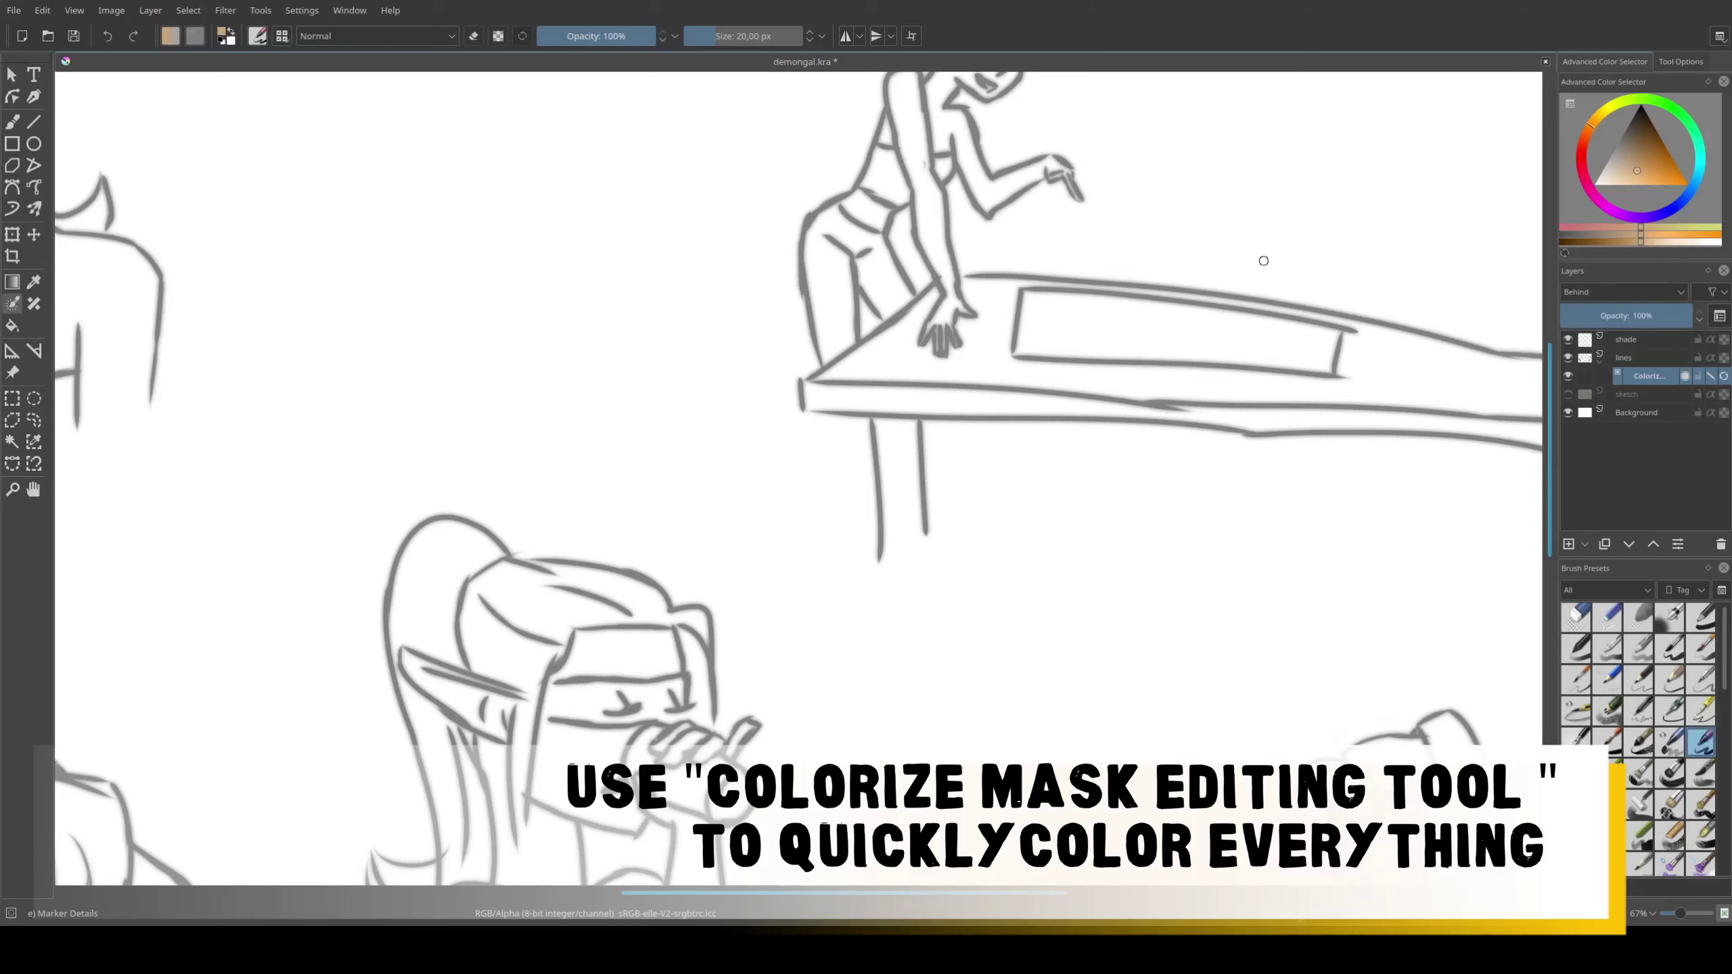
{"action": "scroll", "coordinate": [1264, 261], "scroll_direction": "up", "scroll_amount": 4}
{"action": "mouse_move", "coordinate": [948, 356]}
{"action": "left_mouse_down"}
{"action": "mouse_move", "coordinate": [992, 531]}
{"action": "mouse_move", "coordinate": [984, 587]}
{"action": "left_mouse_up"}
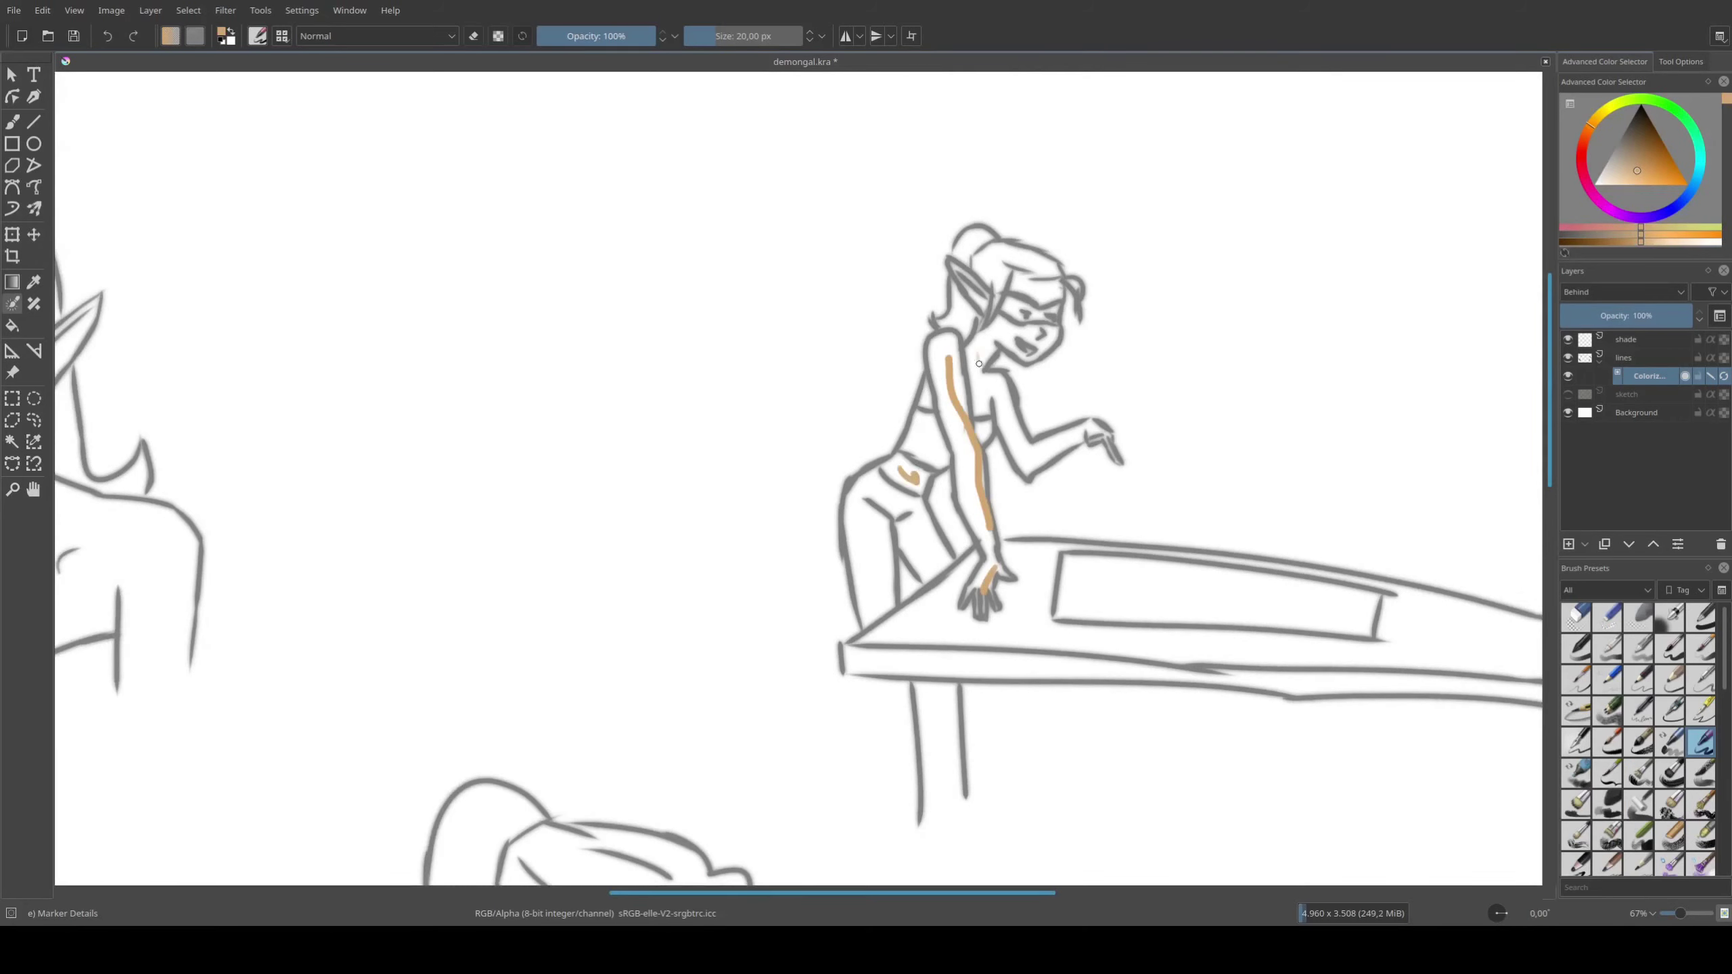
{"action": "left_click_drag", "start_coordinate": [979, 363], "coordinate": [1091, 431]}
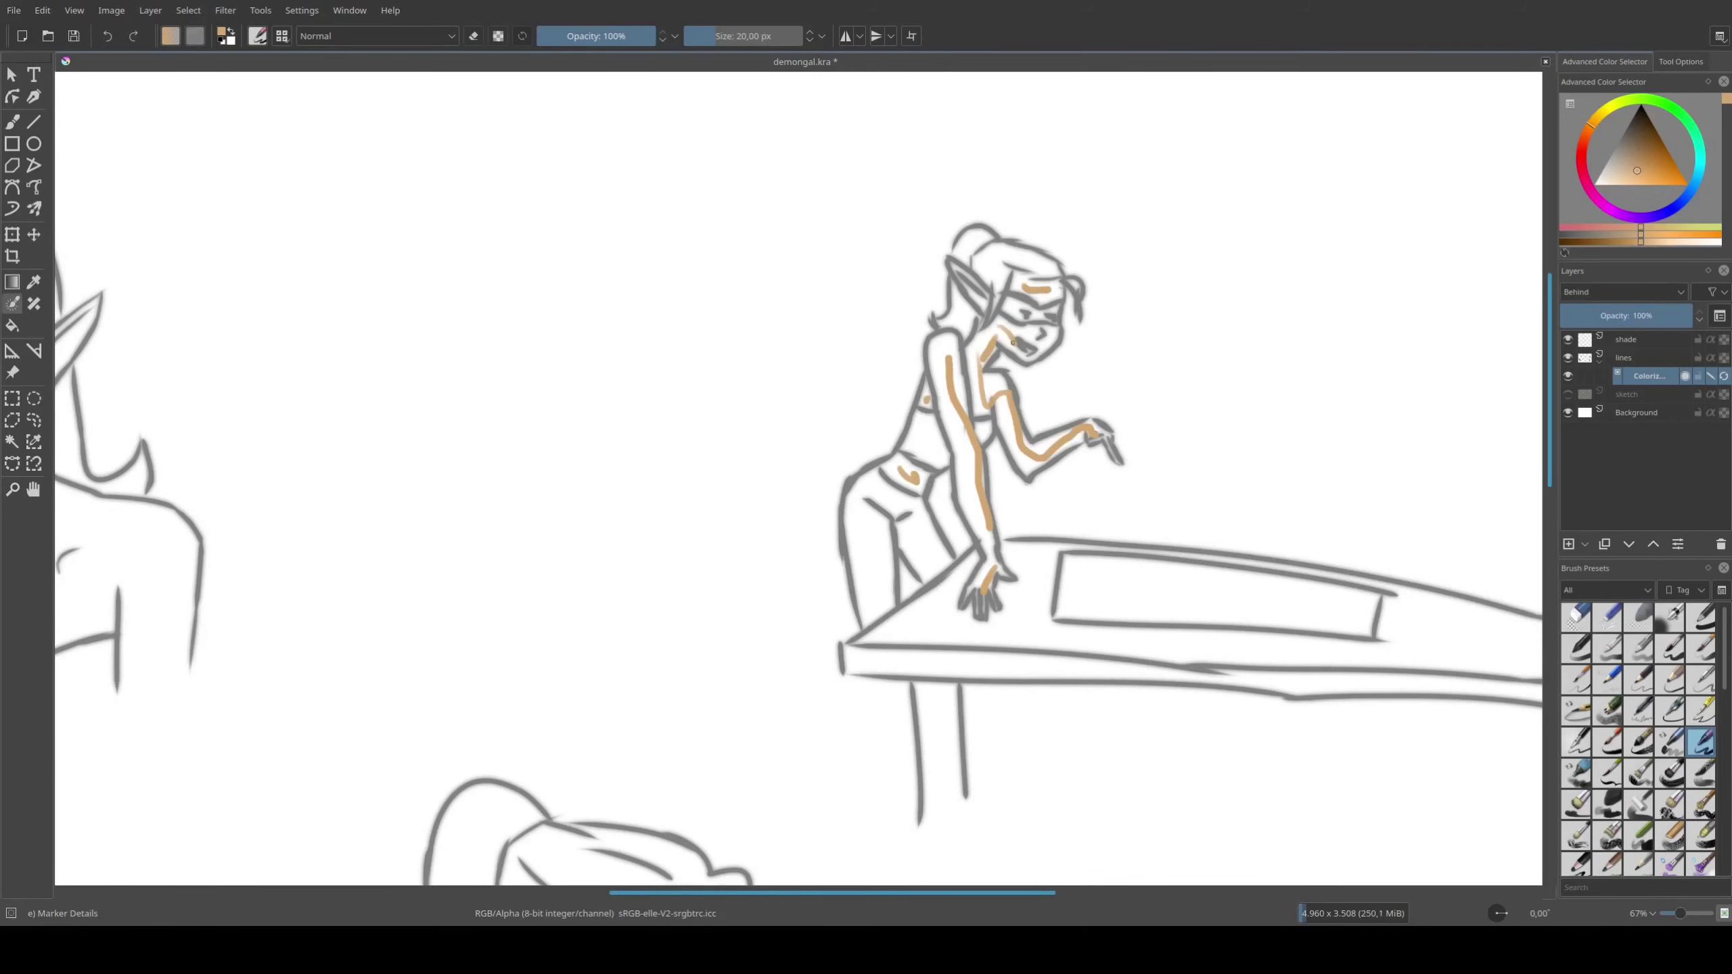
Mark the top-left elf's ear, lower face, forehead, shoulder, chest and left arm beige
{"action": "scroll", "coordinate": [1015, 341], "scroll_direction": "left", "scroll_amount": 3}
{"action": "scroll", "coordinate": [874, 402], "scroll_direction": "left", "scroll_amount": 5}
{"action": "scroll", "coordinate": [1148, 472], "scroll_direction": "left", "scroll_amount": 5}
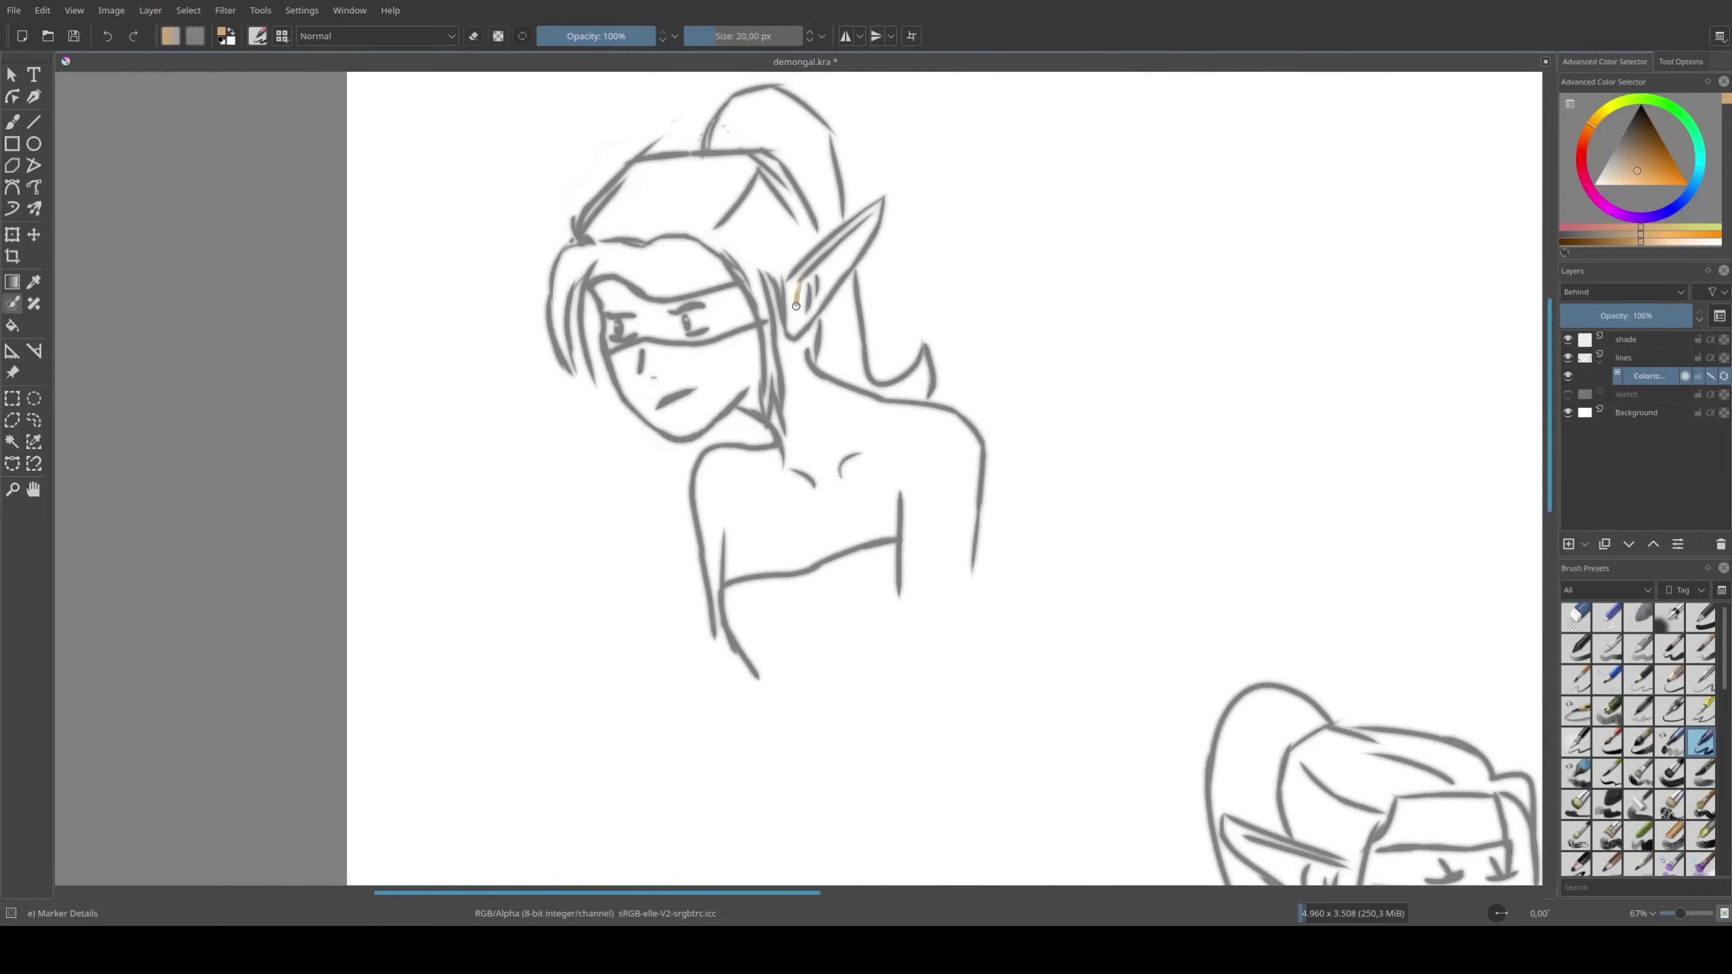
{"action": "left_click_drag", "start_coordinate": [795, 306], "coordinate": [868, 231]}
{"action": "mouse_move", "coordinate": [669, 364]}
{"action": "left_mouse_down"}
{"action": "mouse_move", "coordinate": [655, 412]}
{"action": "mouse_move", "coordinate": [749, 397]}
{"action": "left_mouse_up"}
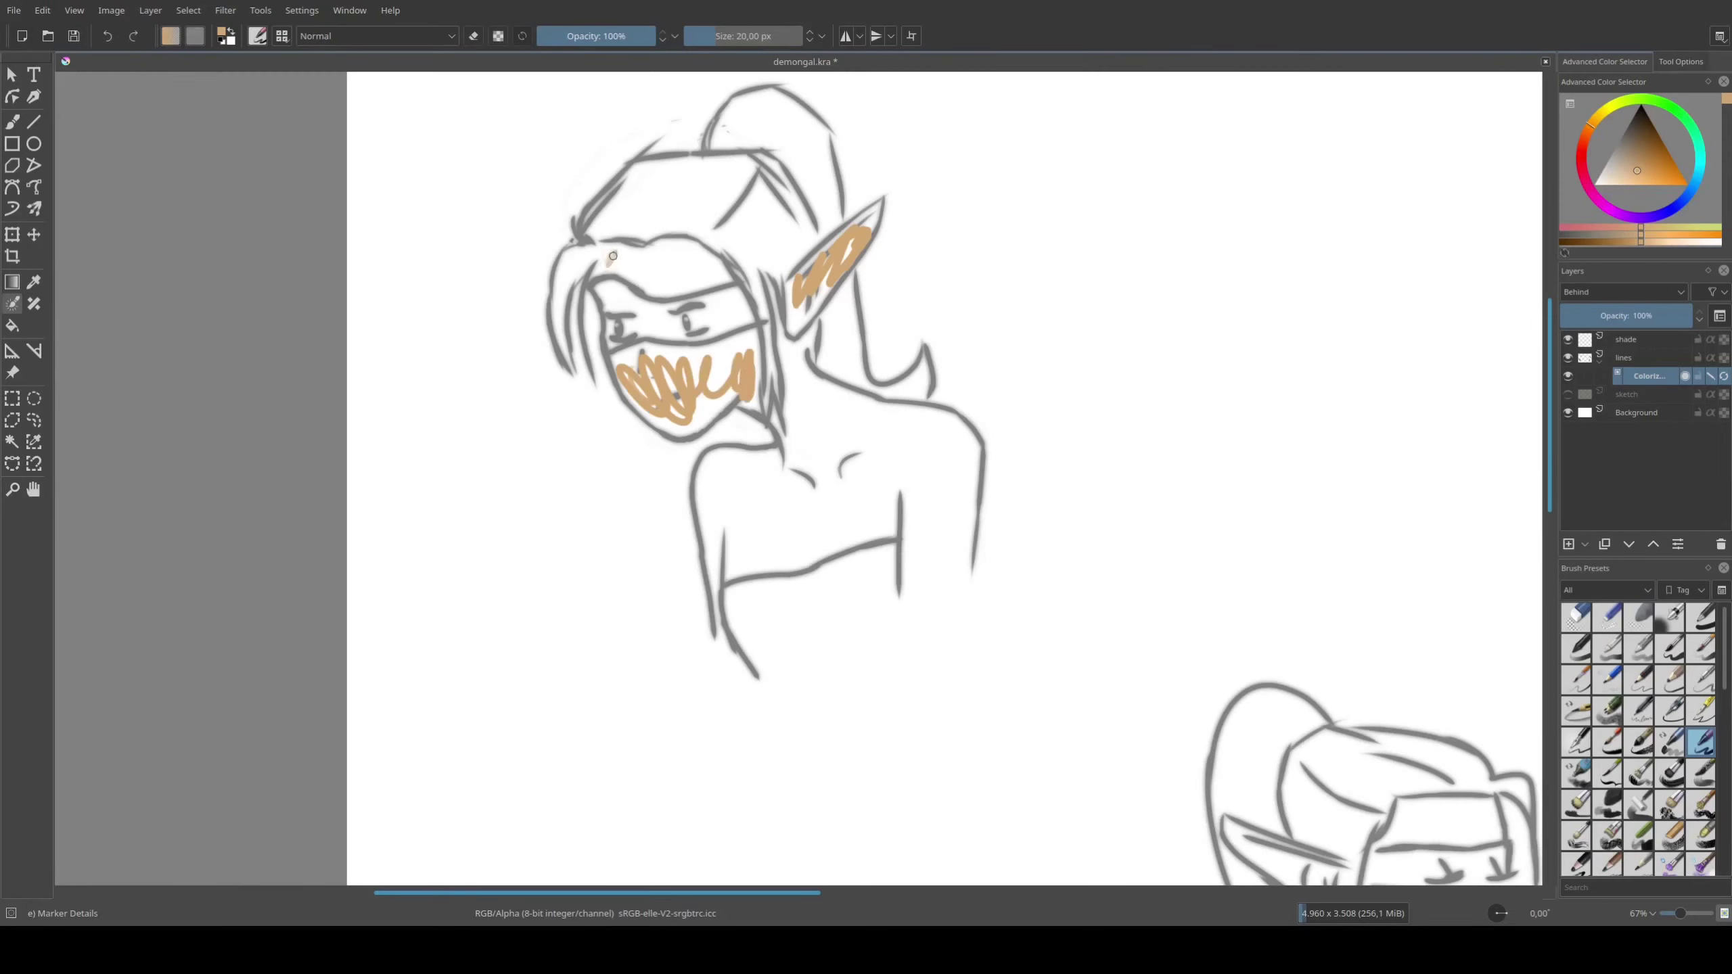
{"action": "left_click_drag", "start_coordinate": [613, 256], "coordinate": [730, 276]}
{"action": "left_click_drag", "start_coordinate": [803, 382], "coordinate": [967, 478]}
{"action": "mouse_move", "coordinate": [709, 485]}
{"action": "left_mouse_down"}
{"action": "mouse_move", "coordinate": [778, 526]}
{"action": "mouse_move", "coordinate": [852, 471]}
{"action": "left_mouse_up"}
Mark the drinking elf's ear, forehead, lower face, hand, forearm and torso beige
{"action": "scroll", "coordinate": [818, 410], "scroll_direction": "right", "scroll_amount": 10}
{"action": "scroll", "coordinate": [818, 409], "scroll_direction": "down", "scroll_amount": 3}
{"action": "mouse_move", "coordinate": [791, 348]}
{"action": "left_mouse_down"}
{"action": "mouse_move", "coordinate": [873, 385]}
{"action": "mouse_move", "coordinate": [846, 363]}
{"action": "left_mouse_up"}
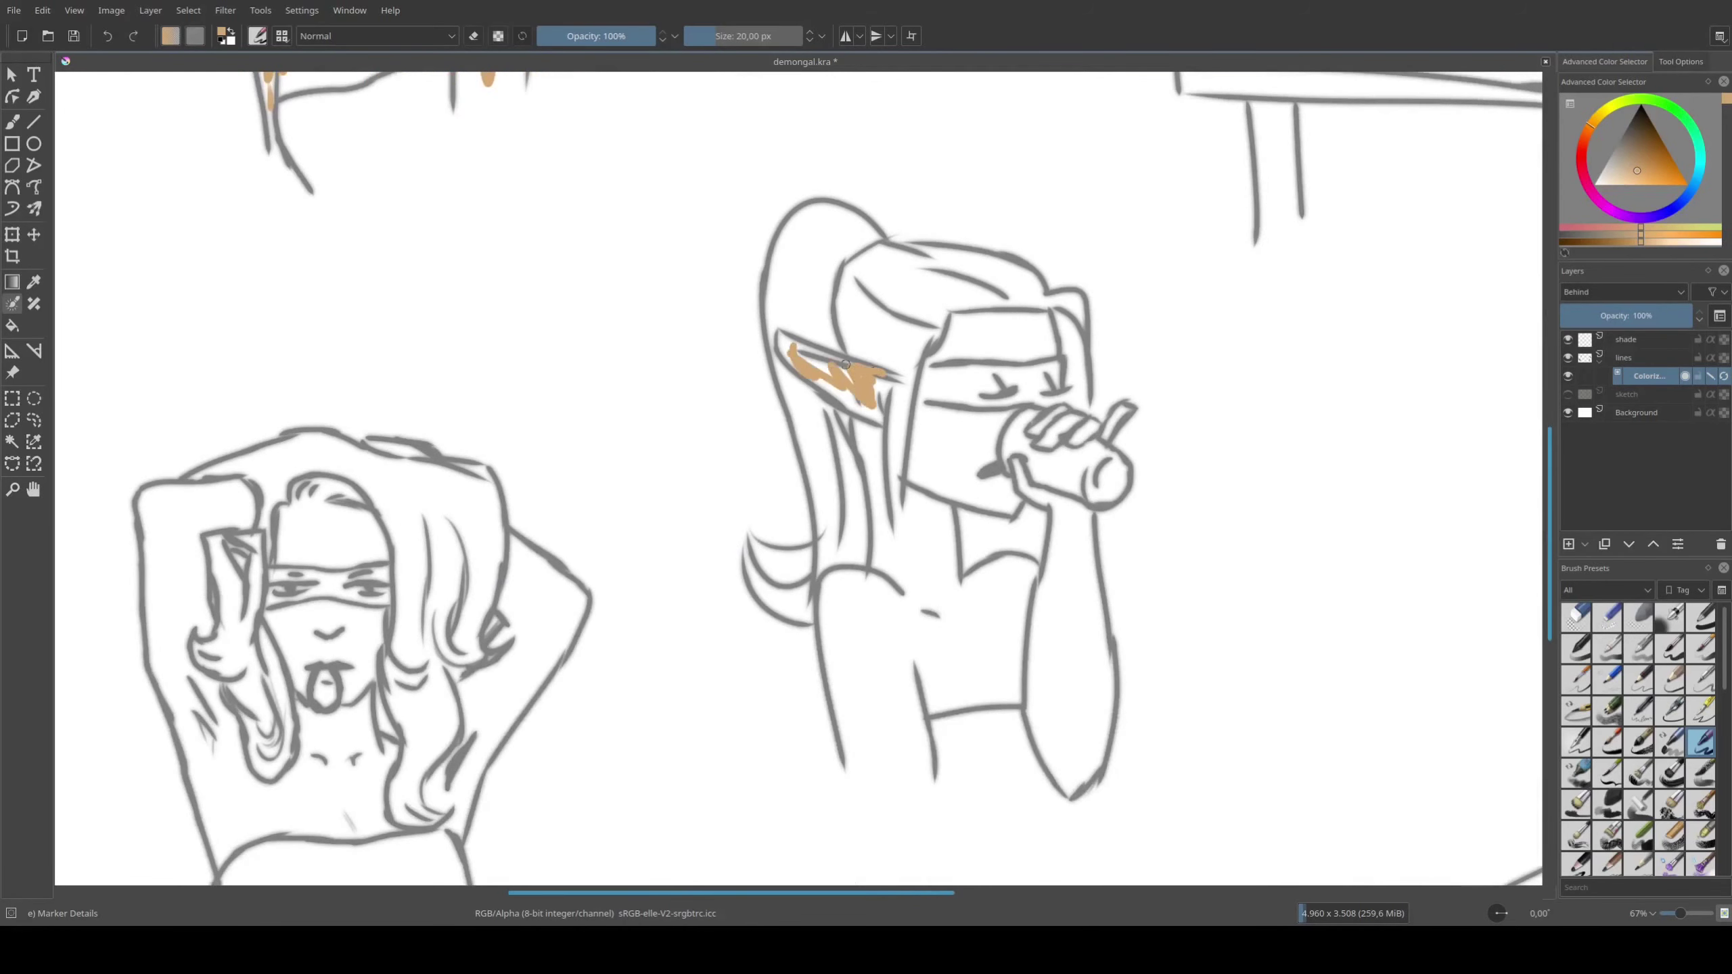
{"action": "left_click_drag", "start_coordinate": [958, 349], "coordinate": [1053, 326]}
{"action": "left_click_drag", "start_coordinate": [876, 380], "coordinate": [881, 406]}
{"action": "mouse_move", "coordinate": [921, 470]}
{"action": "left_mouse_down"}
{"action": "mouse_move", "coordinate": [999, 497]}
{"action": "mouse_move", "coordinate": [1121, 409]}
{"action": "left_mouse_up"}
{"action": "left_click_drag", "start_coordinate": [1077, 529], "coordinate": [1064, 778]}
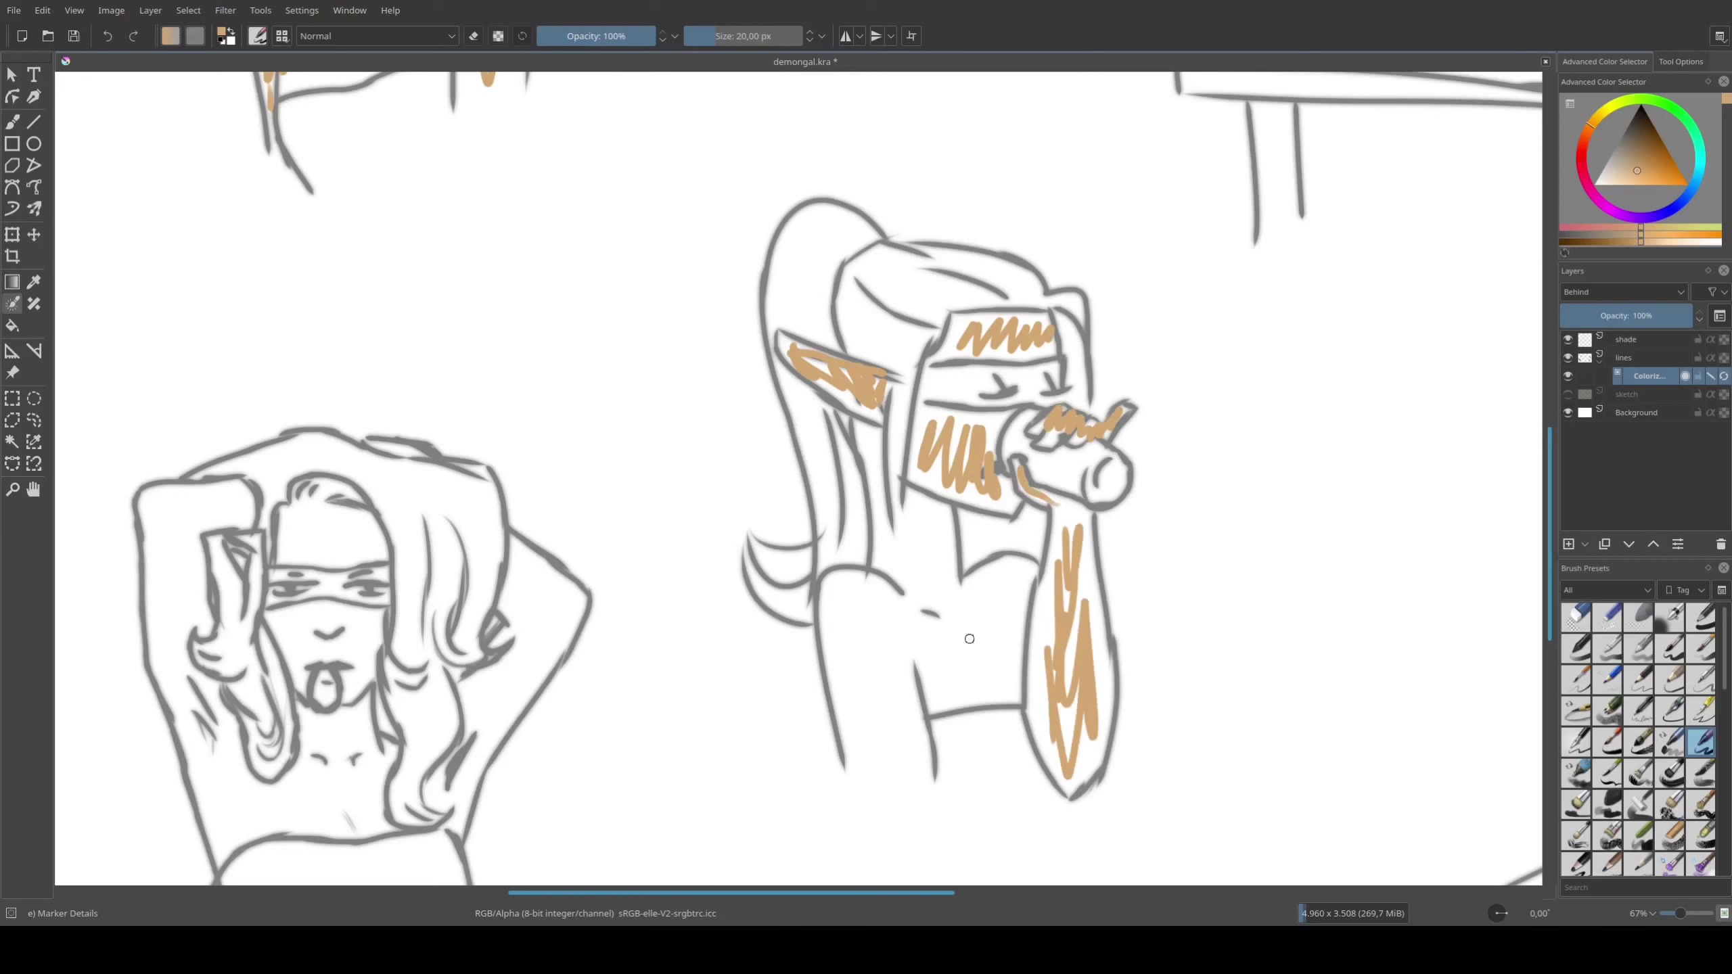
{"action": "mouse_move", "coordinate": [853, 607]}
{"action": "left_mouse_down"}
{"action": "mouse_move", "coordinate": [935, 750]}
{"action": "mouse_move", "coordinate": [883, 443]}
{"action": "left_mouse_up"}
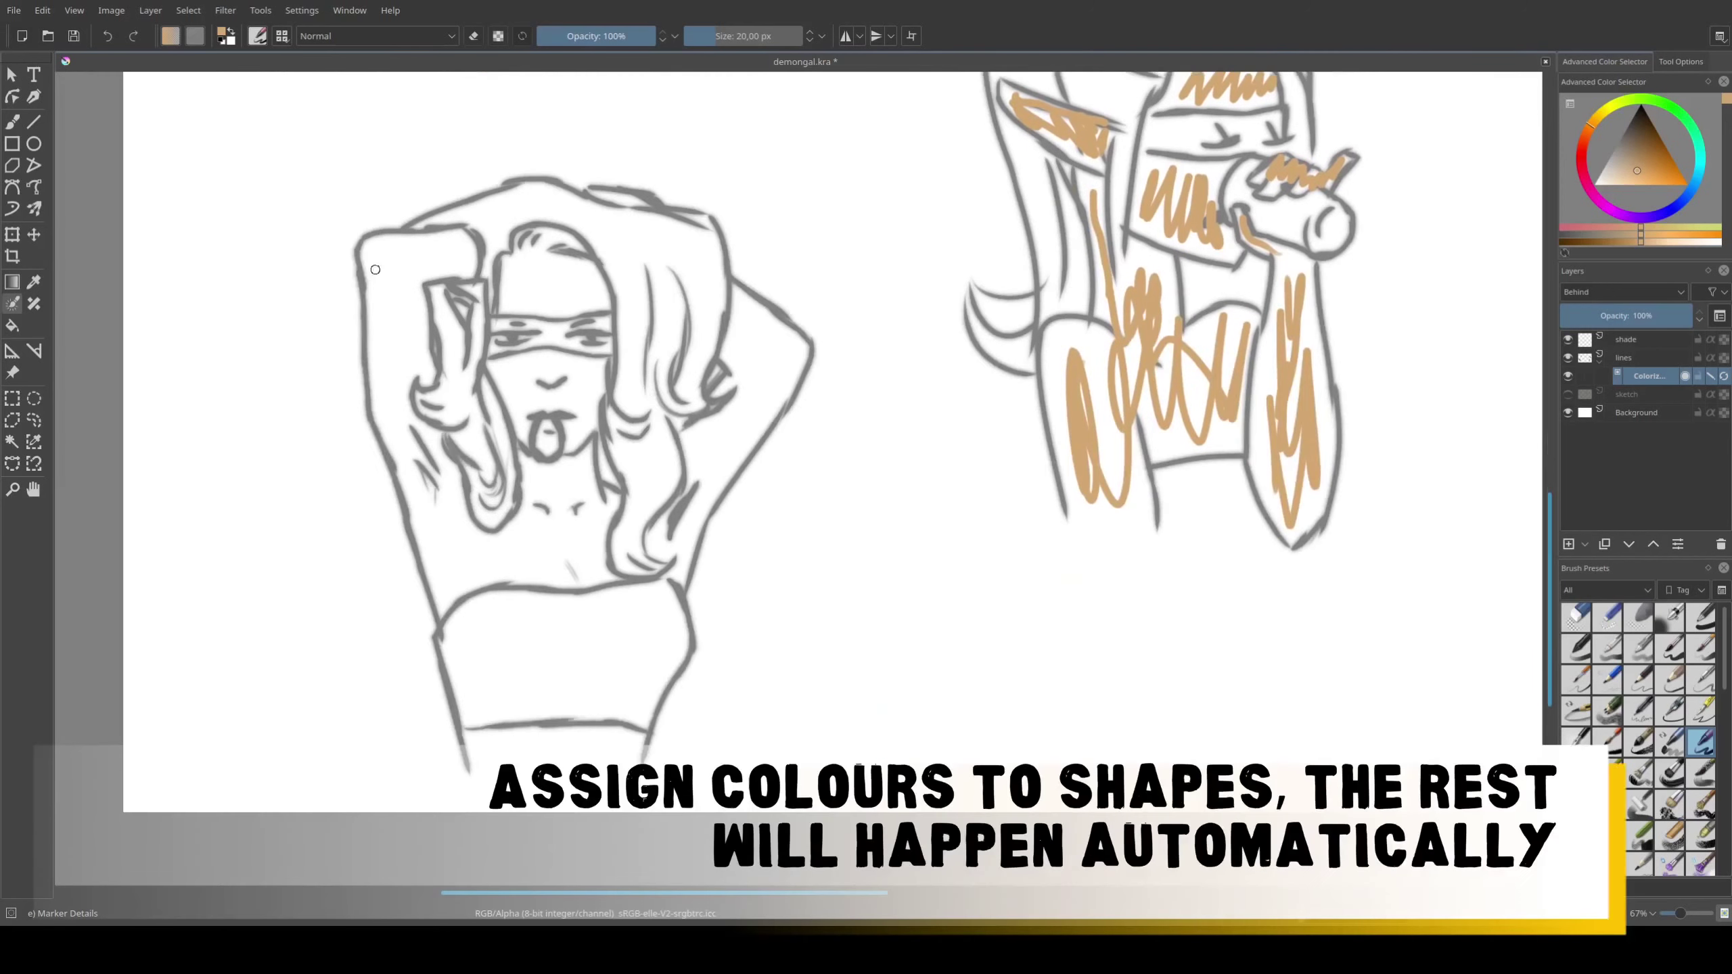
Mark the arms-raised elf's arms, lower torso, forehead and lower face beige
{"action": "mouse_move", "coordinate": [375, 269]}
{"action": "left_mouse_down"}
{"action": "mouse_move", "coordinate": [389, 362]}
{"action": "mouse_move", "coordinate": [470, 573]}
{"action": "mouse_move", "coordinate": [587, 498]}
{"action": "mouse_move", "coordinate": [593, 565]}
{"action": "left_mouse_up"}
{"action": "left_click_drag", "start_coordinate": [491, 750], "coordinate": [624, 740]}
{"action": "mouse_move", "coordinate": [672, 536]}
{"action": "left_mouse_down"}
{"action": "mouse_move", "coordinate": [751, 321]}
{"action": "mouse_move", "coordinate": [781, 369]}
{"action": "mouse_move", "coordinate": [777, 341]}
{"action": "left_mouse_up"}
{"action": "mouse_move", "coordinate": [515, 300]}
{"action": "left_mouse_down"}
{"action": "mouse_move", "coordinate": [556, 273]}
{"action": "mouse_move", "coordinate": [590, 291]}
{"action": "left_mouse_up"}
{"action": "left_click_drag", "start_coordinate": [455, 297], "coordinate": [467, 314]}
{"action": "mouse_move", "coordinate": [515, 393]}
{"action": "left_mouse_down"}
{"action": "mouse_move", "coordinate": [566, 410]}
{"action": "mouse_move", "coordinate": [587, 383]}
{"action": "left_mouse_up"}
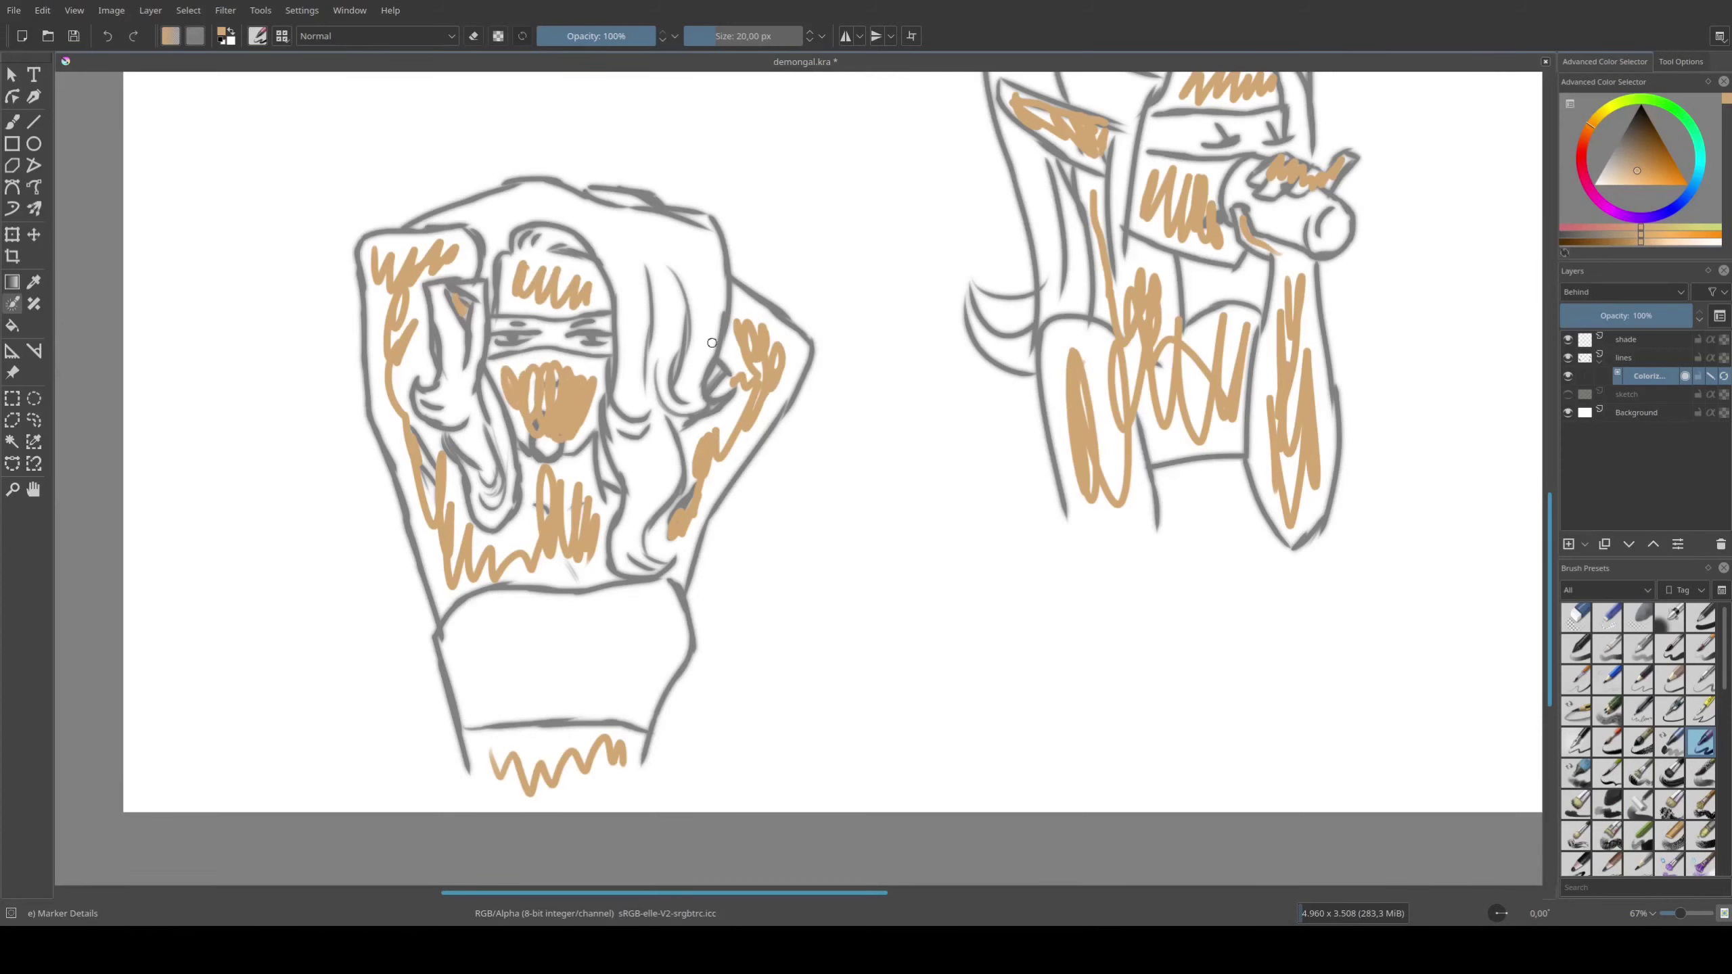
Redo the seated elf's back scribbles, then mark her back, arm, neck and jaw tan
{"action": "left_click_drag", "start_coordinate": [843, 530], "coordinate": [433, 530]}
{"action": "left_click_drag", "start_coordinate": [1227, 478], "coordinate": [785, 478]}
{"action": "mouse_move", "coordinate": [981, 443]}
{"action": "left_mouse_down"}
{"action": "mouse_move", "coordinate": [1063, 510]}
{"action": "mouse_move", "coordinate": [1064, 593]}
{"action": "left_mouse_up"}
{"action": "key", "text": "ctrl+z"}
{"action": "left_click_drag", "start_coordinate": [1092, 451], "coordinate": [1084, 600]}
{"action": "mouse_move", "coordinate": [1135, 458]}
{"action": "left_mouse_down"}
{"action": "mouse_move", "coordinate": [1145, 641]}
{"action": "mouse_move", "coordinate": [1170, 696]}
{"action": "left_mouse_up"}
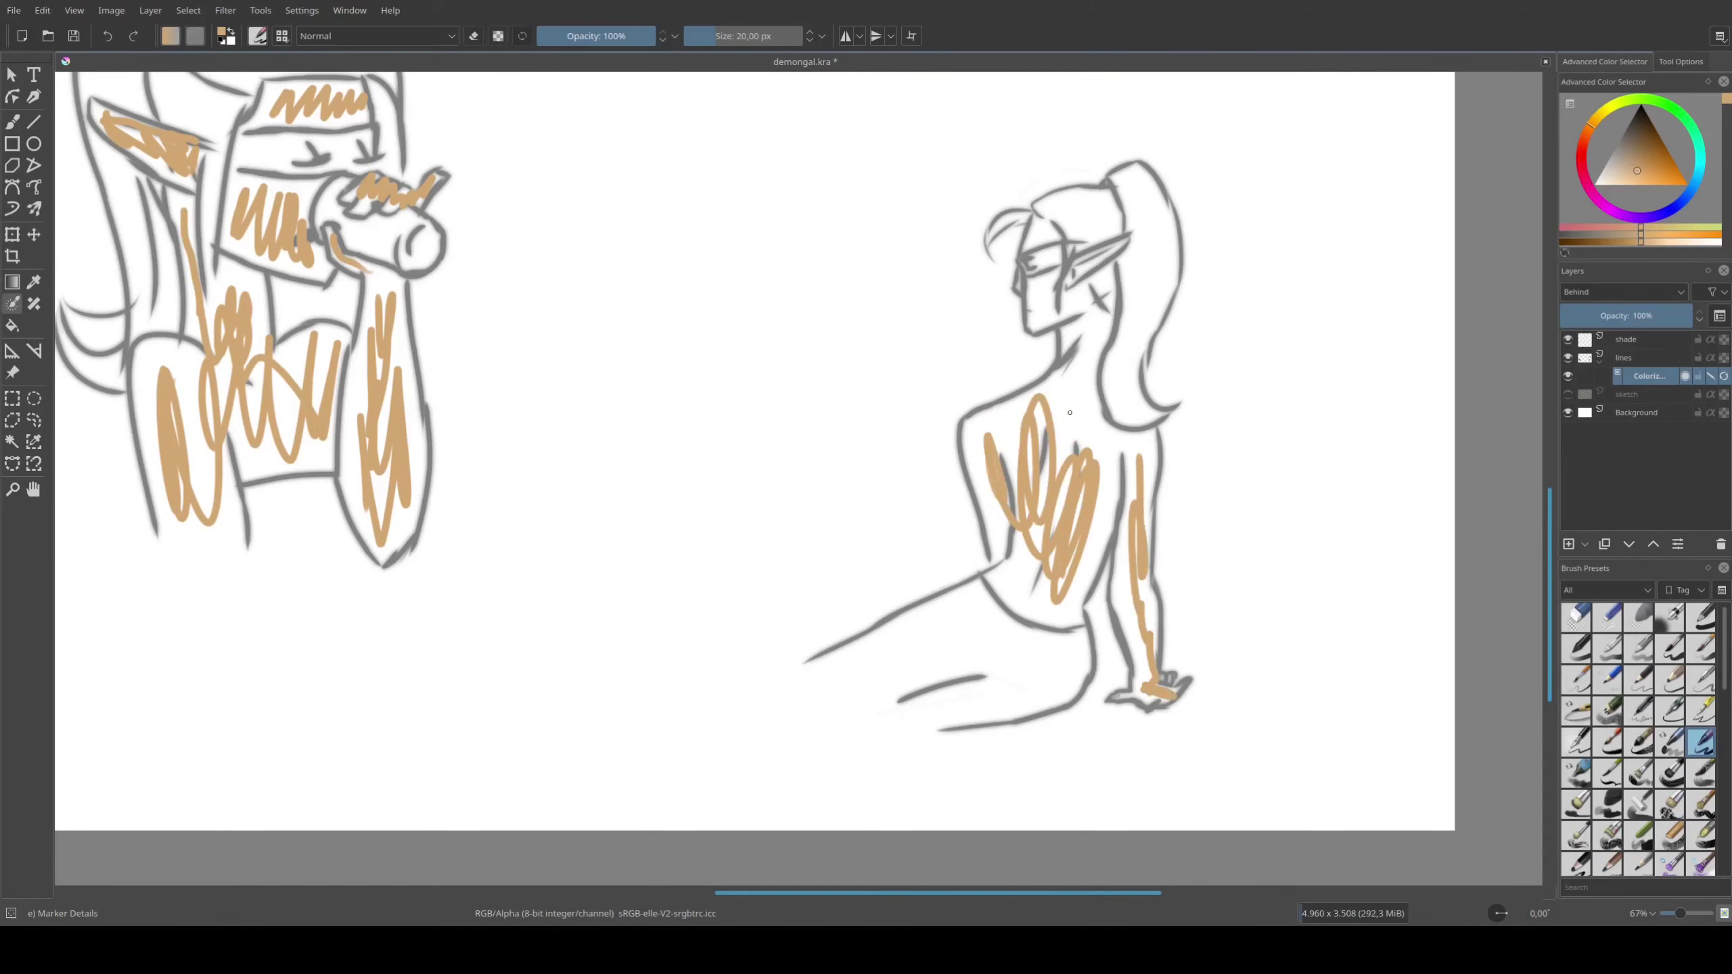
{"action": "mouse_move", "coordinate": [1073, 458]}
{"action": "left_mouse_down"}
{"action": "mouse_move", "coordinate": [1084, 304]}
{"action": "mouse_move", "coordinate": [1050, 320]}
{"action": "mouse_move", "coordinate": [1067, 309]}
{"action": "left_mouse_up"}
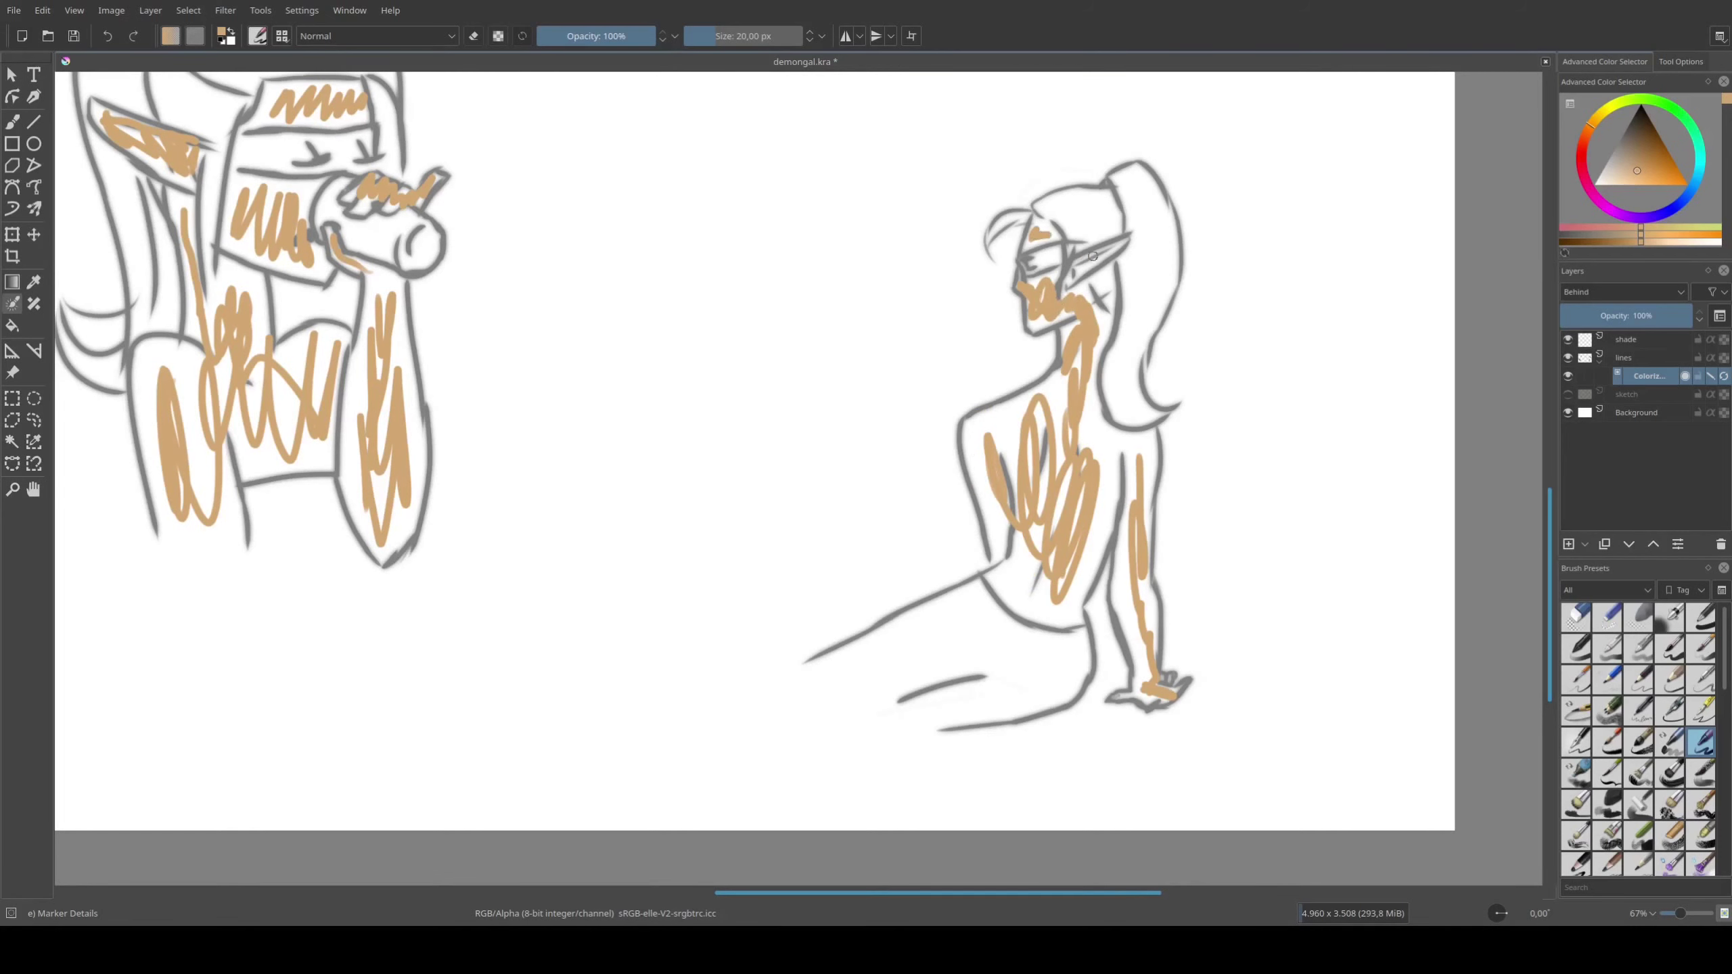
Pick pale yellow and mark the seated elf's and middle figure's hair
{"action": "left_click", "coordinate": [1615, 170]}
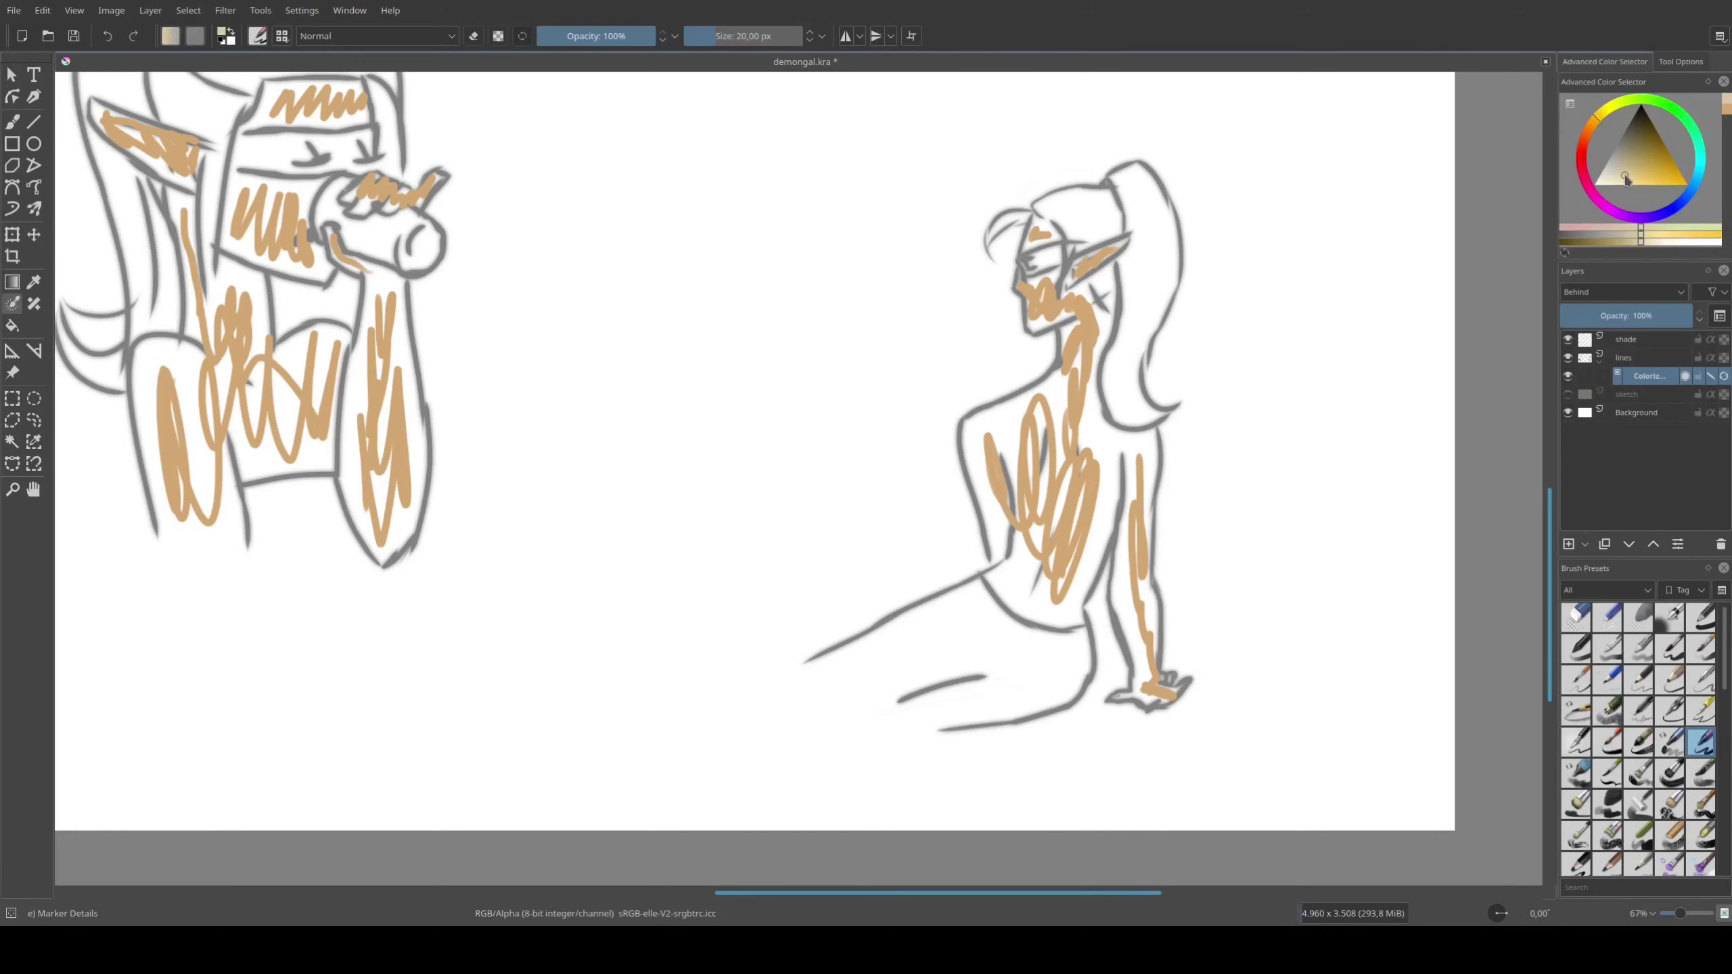
{"action": "mouse_move", "coordinate": [1064, 235]}
{"action": "left_mouse_down"}
{"action": "mouse_move", "coordinate": [1108, 194]}
{"action": "mouse_move", "coordinate": [1138, 403]}
{"action": "left_mouse_up"}
{"action": "left_click_drag", "start_coordinate": [1101, 269], "coordinate": [1125, 311]}
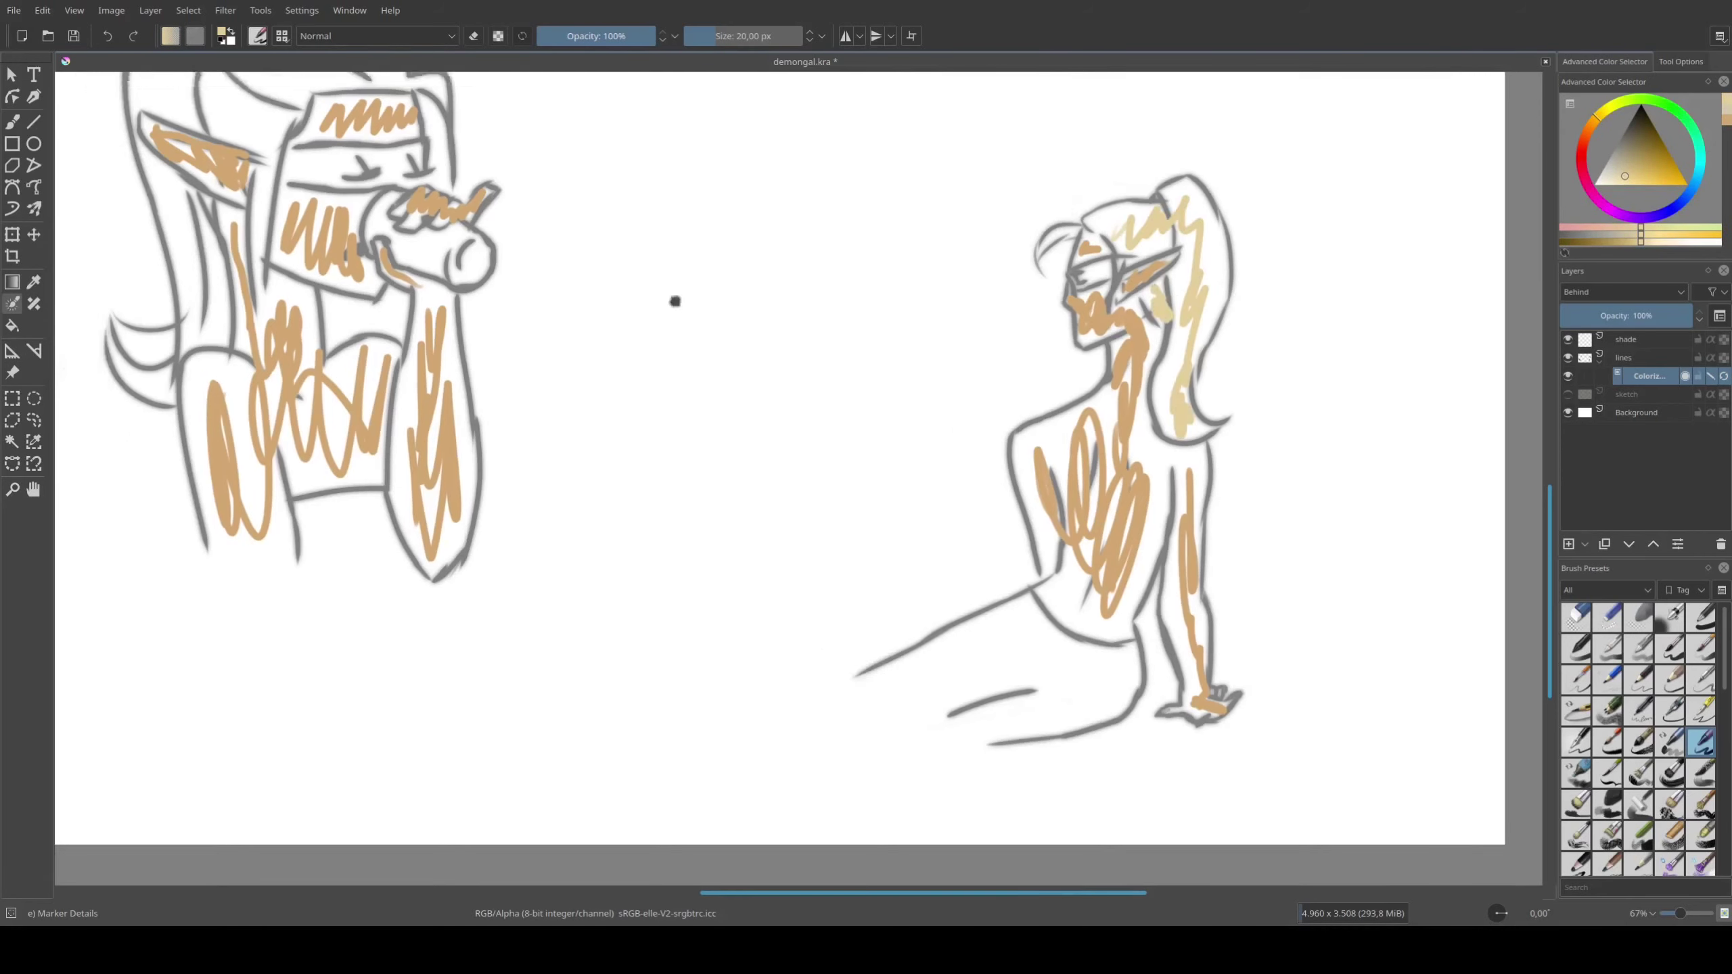
{"action": "mouse_move", "coordinate": [573, 175]}
{"action": "left_mouse_down"}
{"action": "mouse_move", "coordinate": [538, 239]}
{"action": "mouse_move", "coordinate": [651, 358]}
{"action": "mouse_move", "coordinate": [645, 440]}
{"action": "mouse_move", "coordinate": [791, 227]}
{"action": "left_mouse_up"}
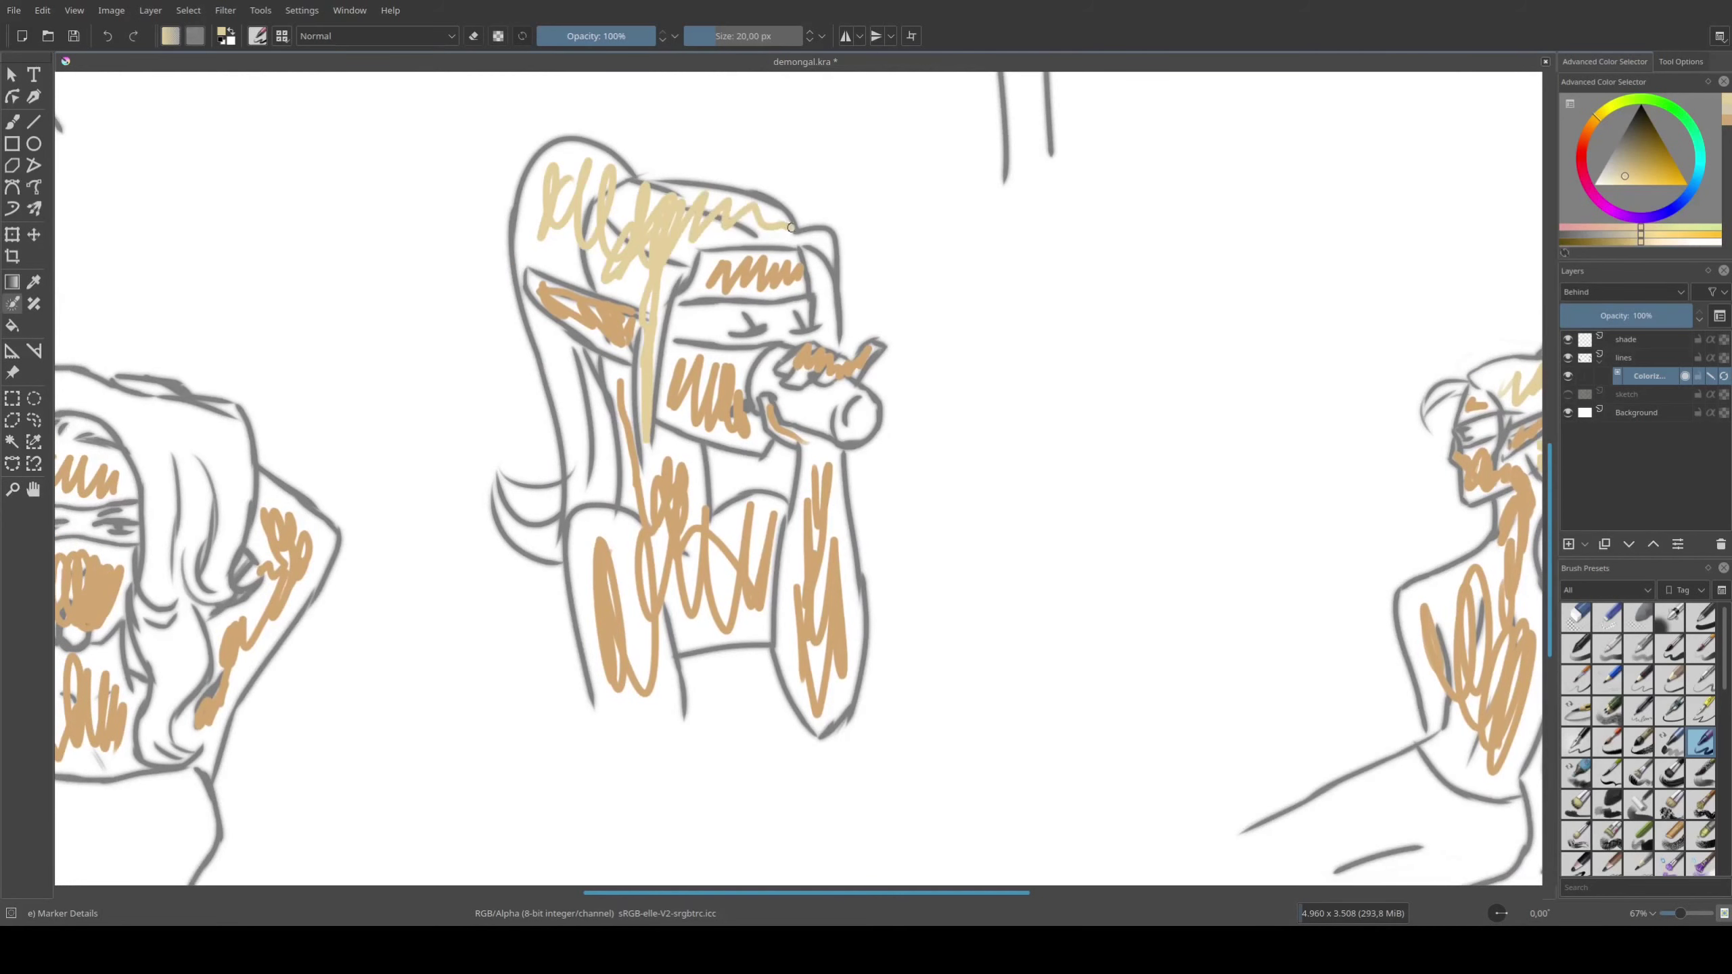
{"action": "mouse_move", "coordinate": [549, 358]}
{"action": "left_mouse_down"}
{"action": "mouse_move", "coordinate": [603, 471]}
{"action": "mouse_move", "coordinate": [572, 489]}
{"action": "mouse_move", "coordinate": [1092, 379]}
{"action": "left_mouse_up"}
Mark the left figure's hair strands and head top pale yellow
{"action": "left_click_drag", "start_coordinate": [470, 361], "coordinate": [525, 556]}
{"action": "left_click_drag", "start_coordinate": [529, 481], "coordinate": [532, 552]}
{"action": "mouse_move", "coordinate": [648, 457]}
{"action": "left_mouse_down"}
{"action": "mouse_move", "coordinate": [675, 504]}
{"action": "mouse_move", "coordinate": [706, 478]}
{"action": "left_mouse_up"}
{"action": "mouse_move", "coordinate": [464, 265]}
{"action": "left_mouse_down"}
{"action": "mouse_move", "coordinate": [532, 254]}
{"action": "mouse_move", "coordinate": [519, 319]}
{"action": "left_mouse_up"}
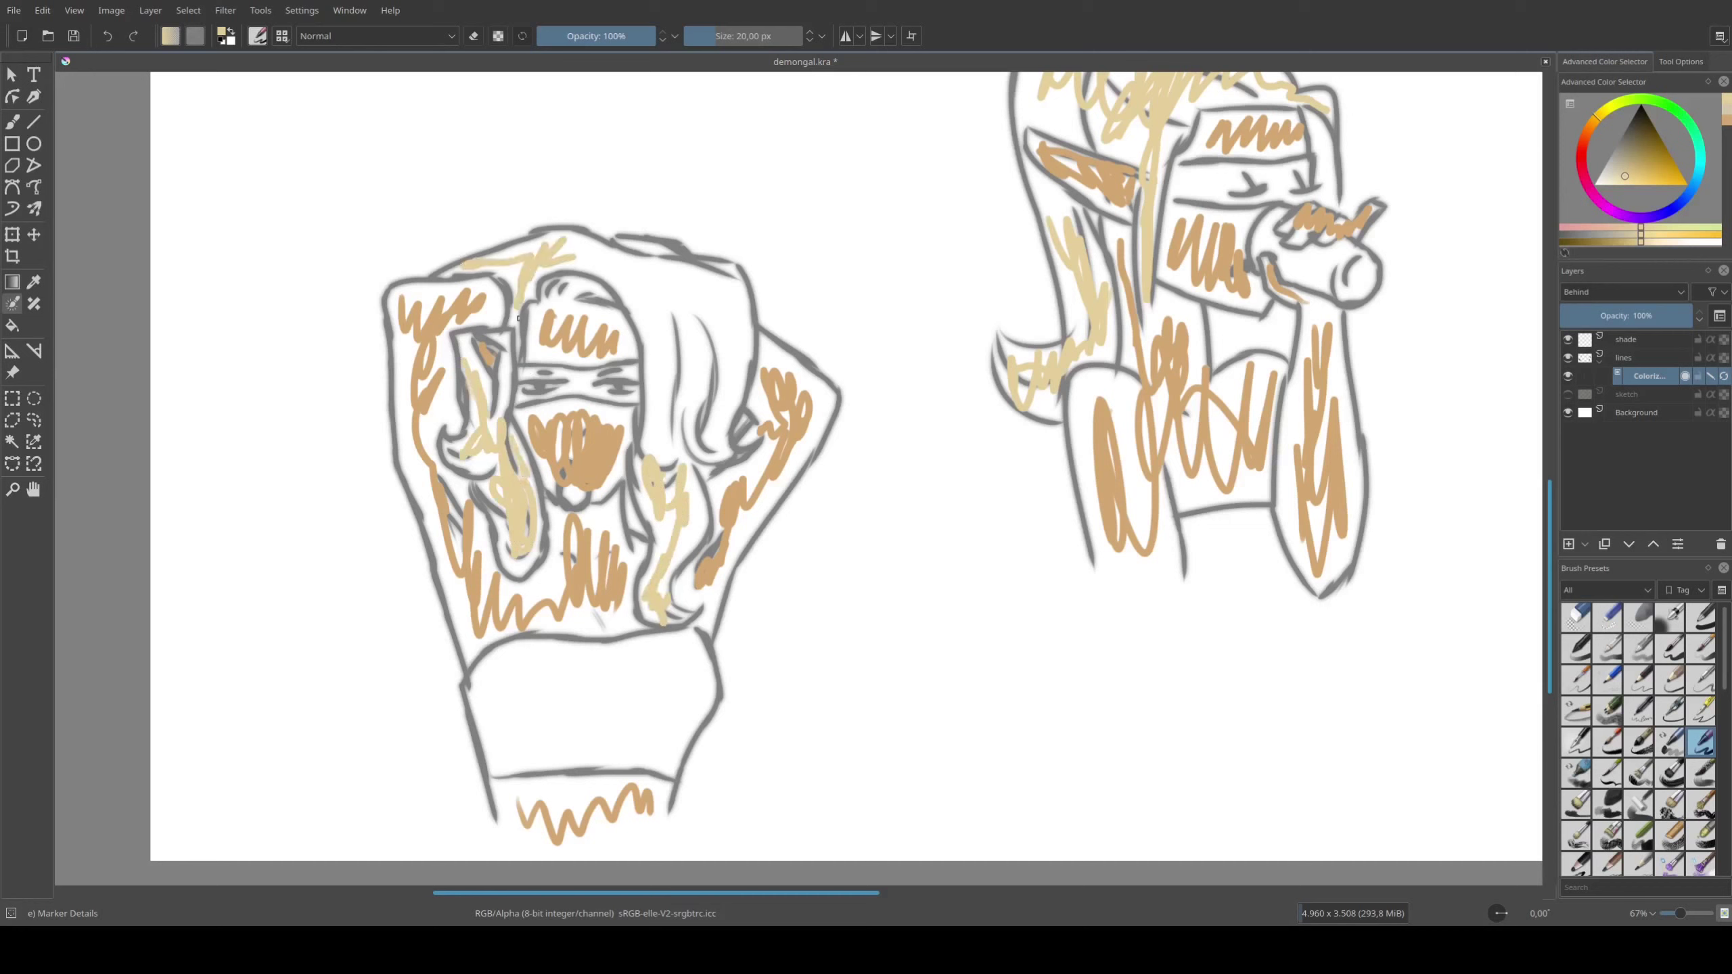
{"action": "mouse_move", "coordinate": [571, 241]}
{"action": "left_mouse_down"}
{"action": "mouse_move", "coordinate": [686, 341]}
{"action": "mouse_move", "coordinate": [647, 308]}
{"action": "mouse_move", "coordinate": [682, 437]}
{"action": "mouse_move", "coordinate": [732, 277]}
{"action": "mouse_move", "coordinate": [745, 358]}
{"action": "left_mouse_up"}
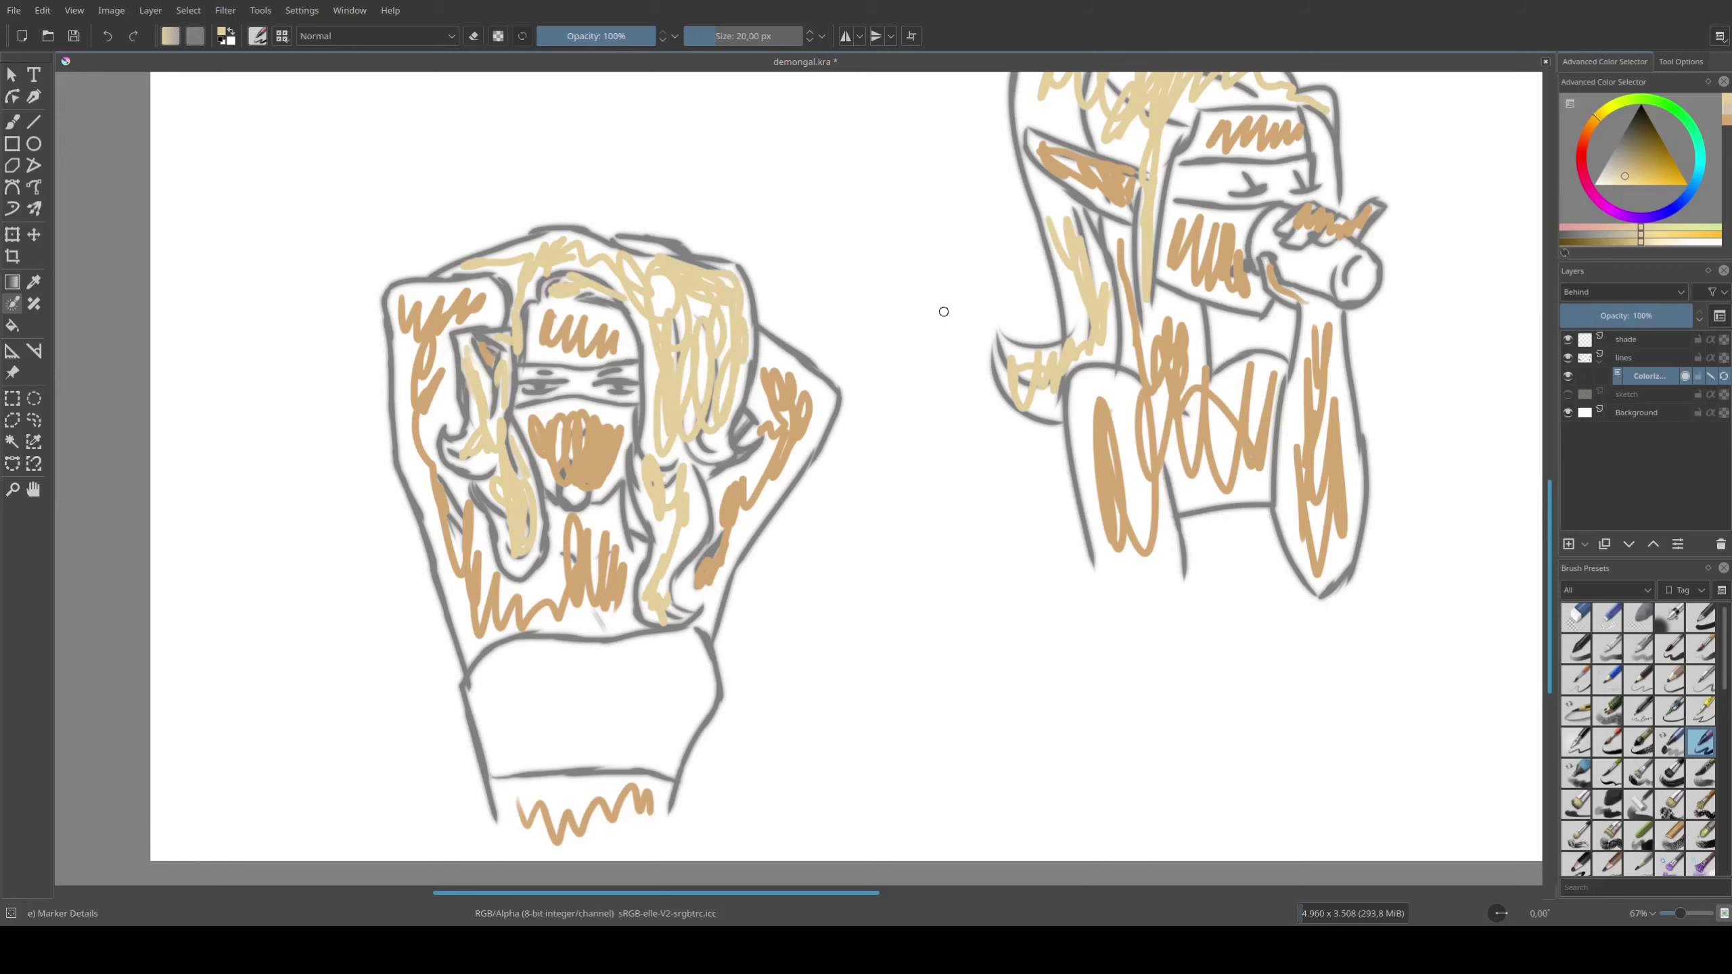
Add tan skin at a head top, then mark the bust figure's hair, ponytail and leaning elf's hair yellow
{"action": "left_click", "coordinate": [1726, 103]}
{"action": "mouse_move", "coordinate": [630, 244]}
{"action": "left_mouse_down"}
{"action": "mouse_move", "coordinate": [670, 247]}
{"action": "mouse_move", "coordinate": [870, 681]}
{"action": "left_mouse_up"}
{"action": "left_click", "coordinate": [1726, 115]}
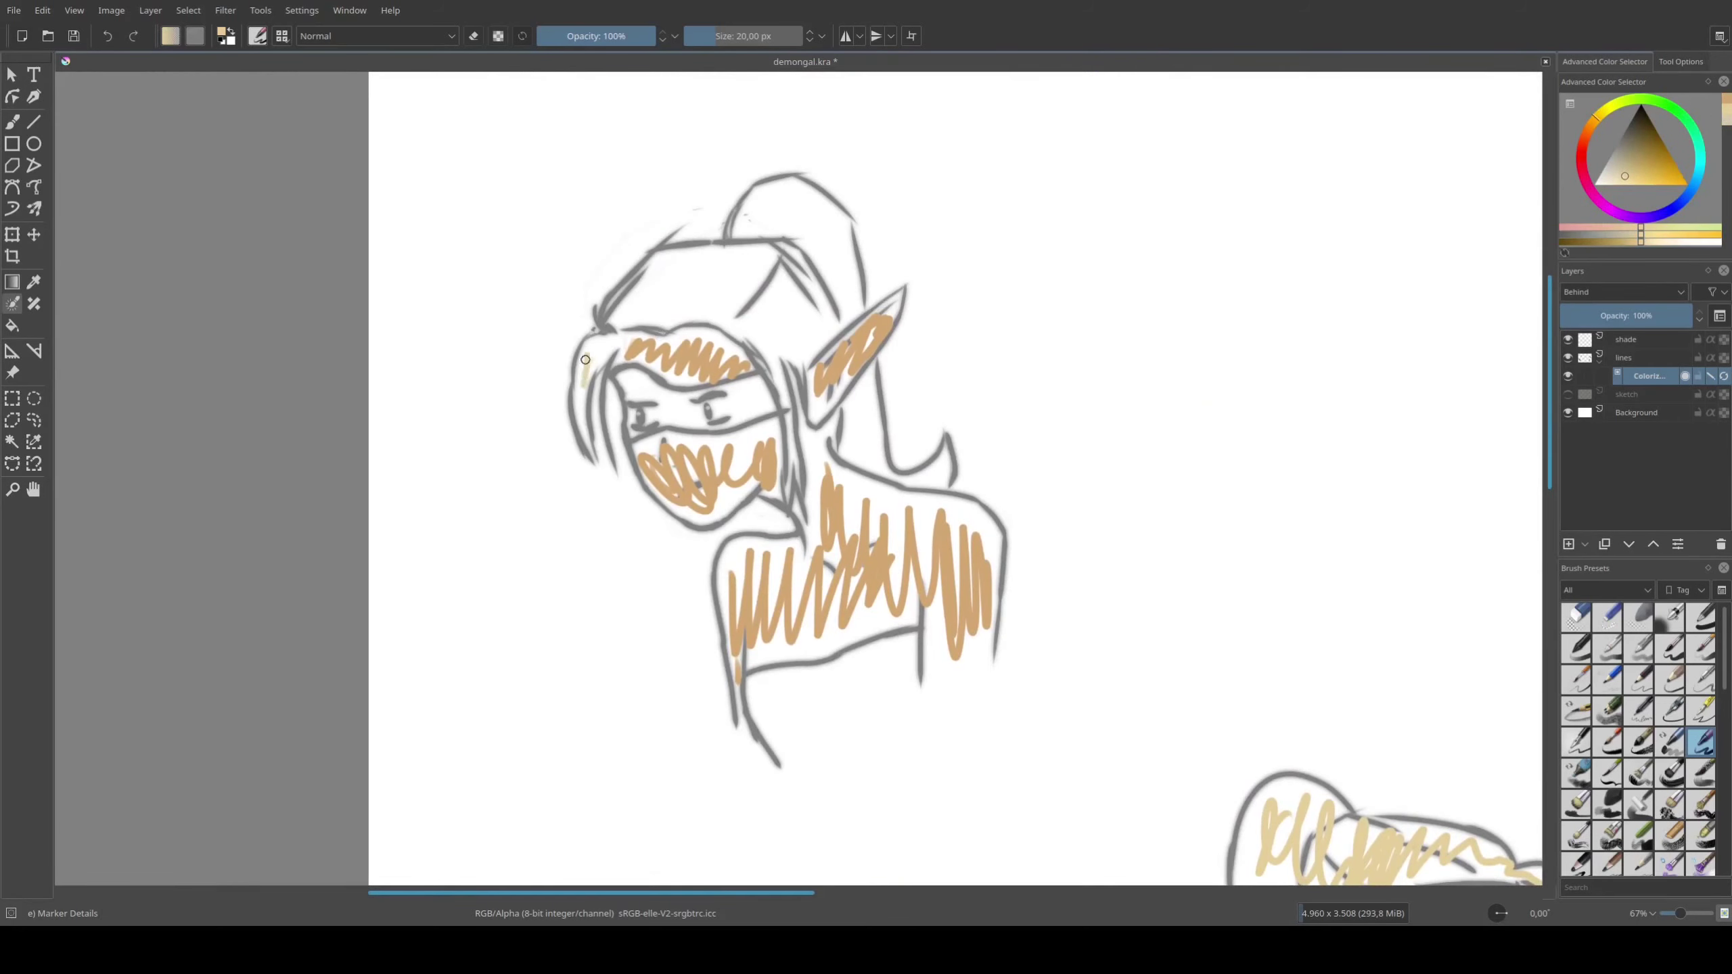
{"action": "mouse_move", "coordinate": [585, 359]}
{"action": "left_mouse_down"}
{"action": "mouse_move", "coordinate": [634, 304]}
{"action": "mouse_move", "coordinate": [801, 341]}
{"action": "mouse_move", "coordinate": [791, 440]}
{"action": "mouse_move", "coordinate": [859, 411]}
{"action": "left_mouse_up"}
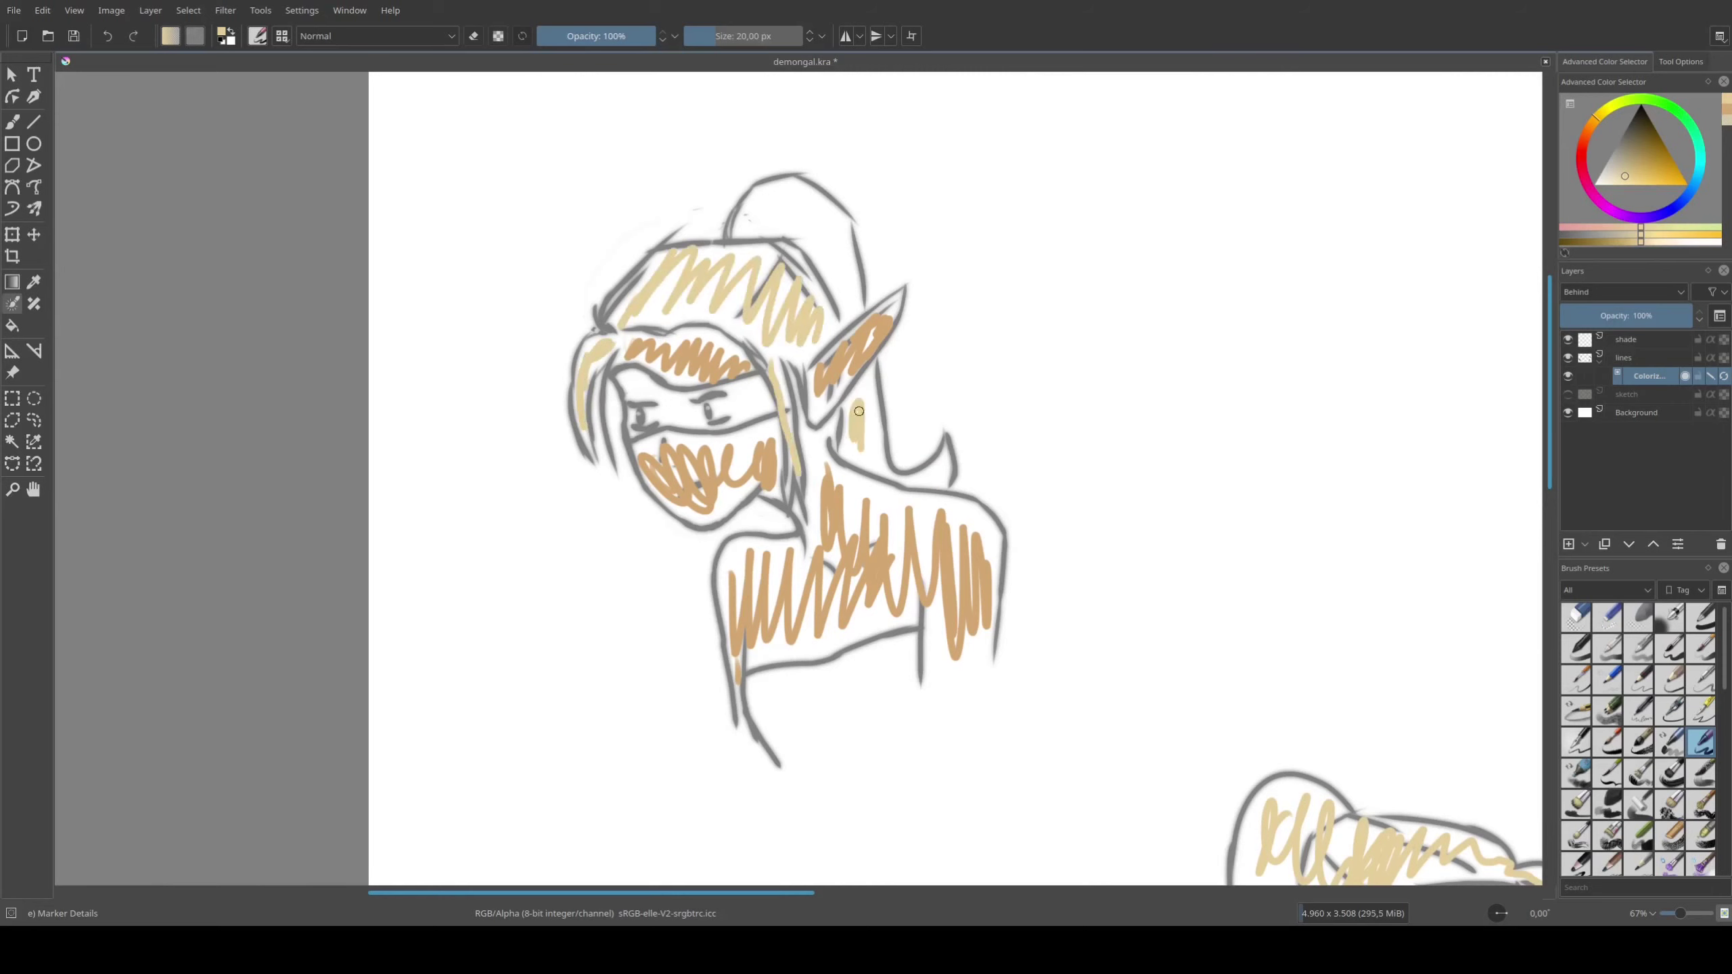
{"action": "left_click_drag", "start_coordinate": [771, 205], "coordinate": [846, 301]}
{"action": "left_click_drag", "start_coordinate": [1538, 423], "coordinate": [705, 508]}
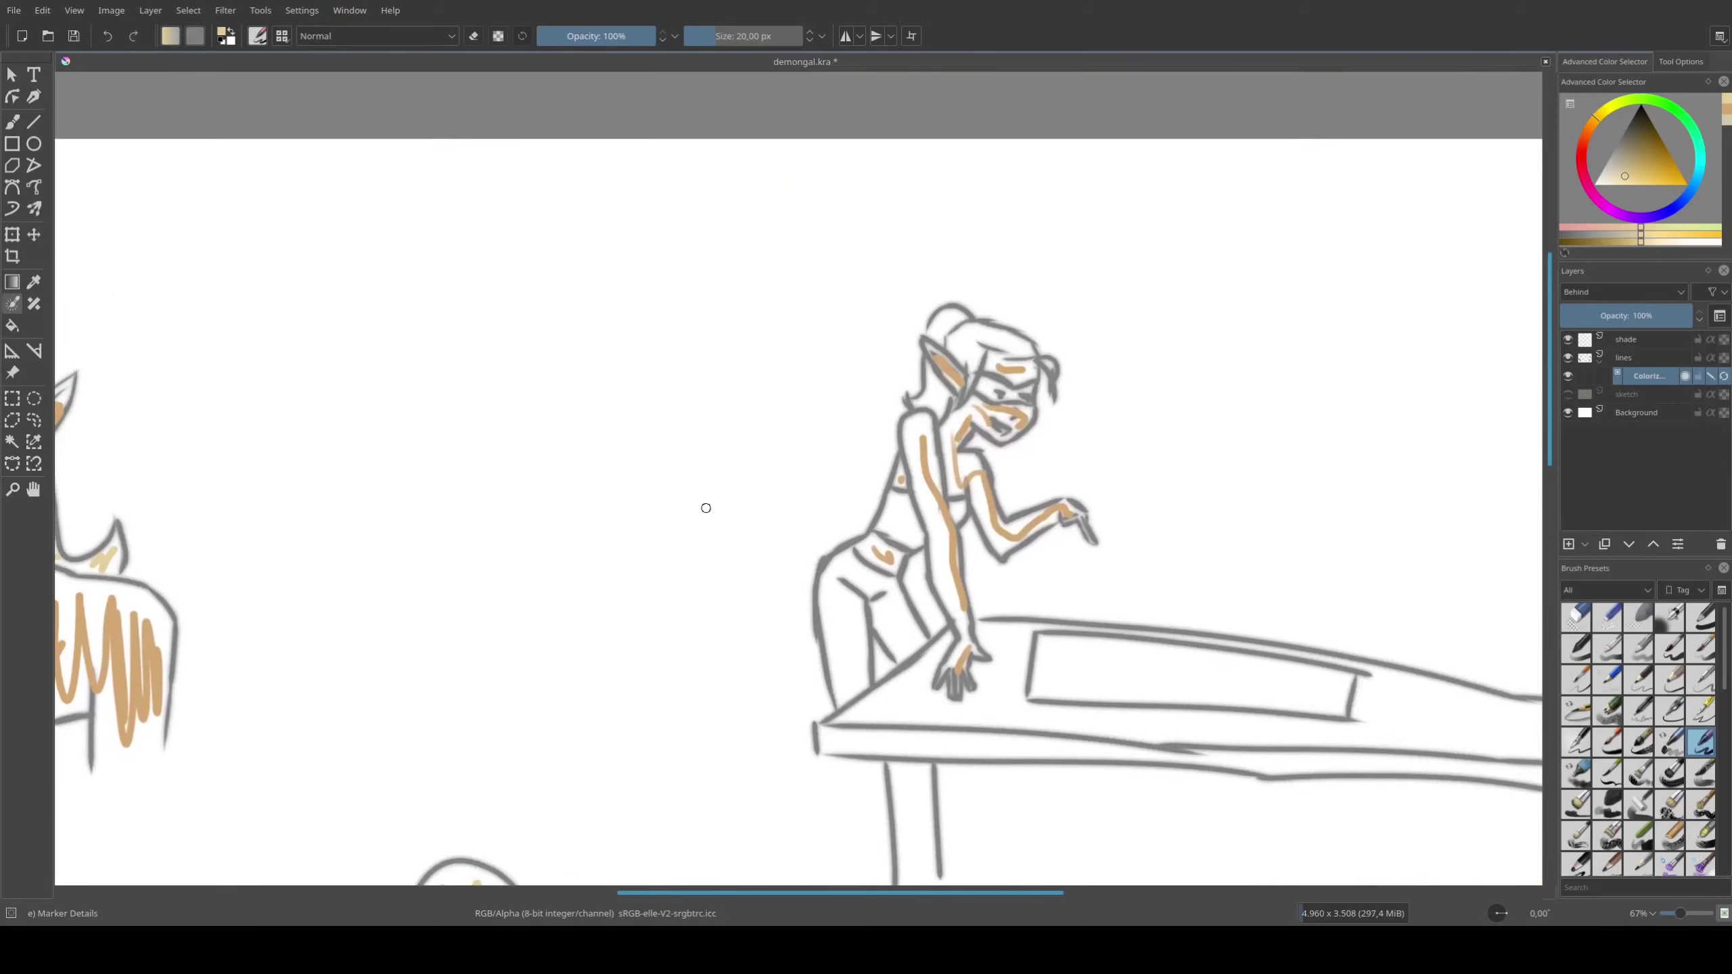
{"action": "left_click_drag", "start_coordinate": [945, 327], "coordinate": [1048, 363]}
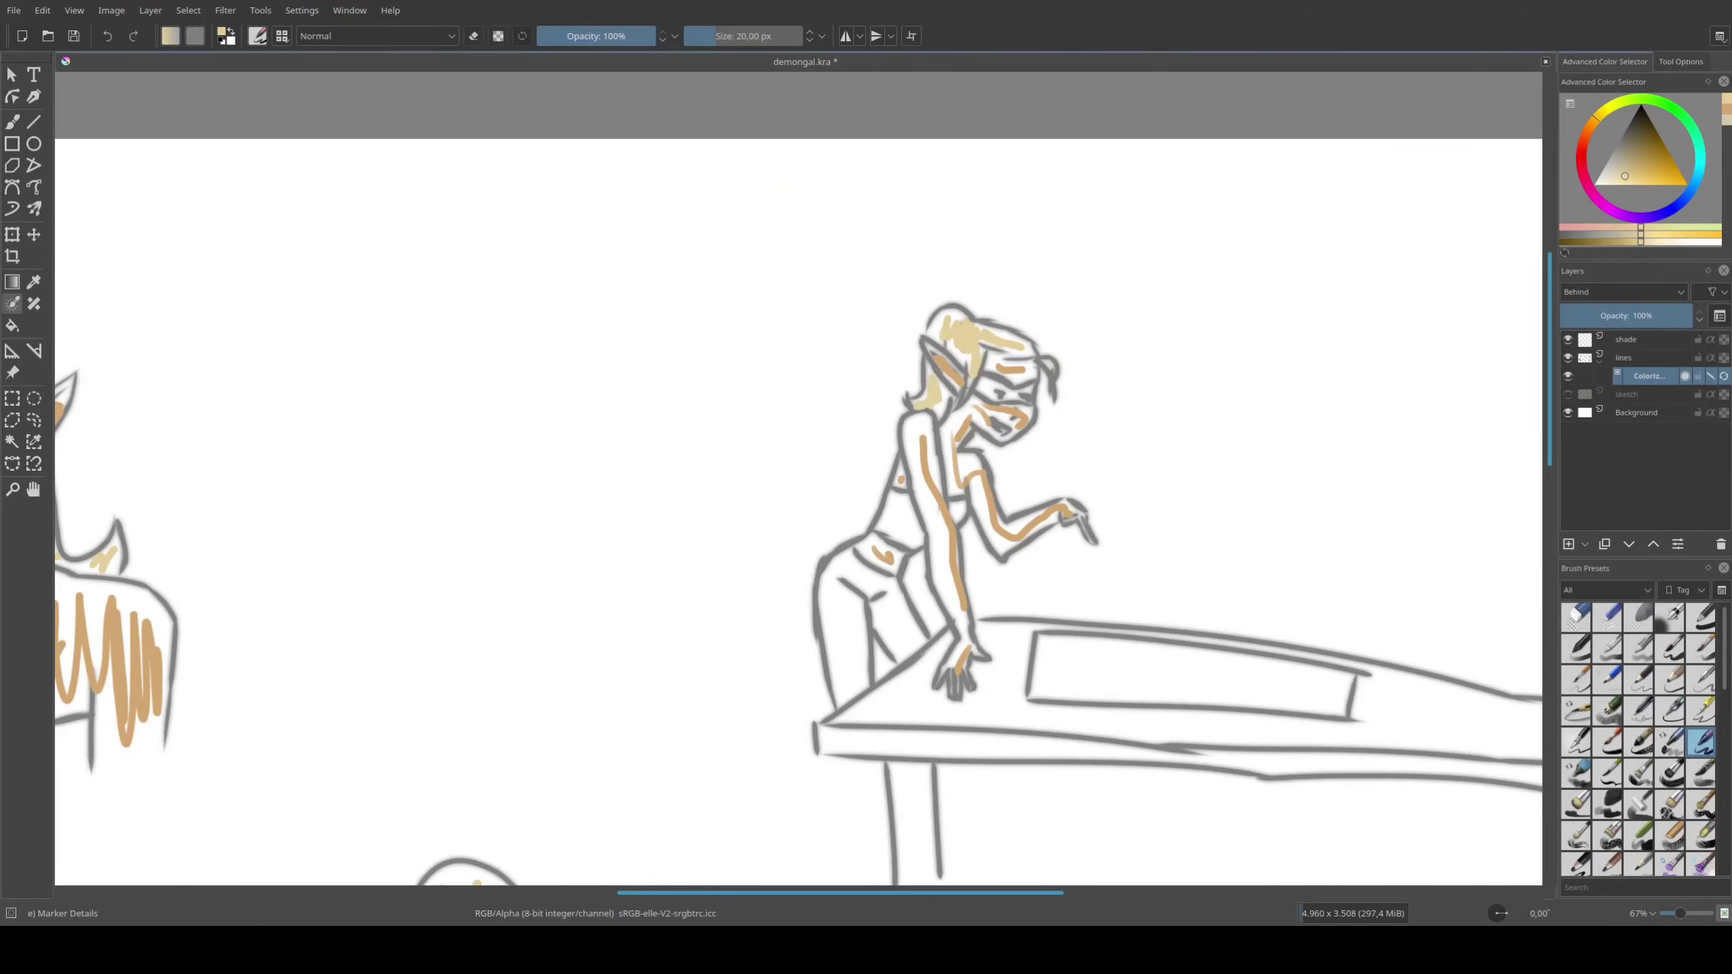
{"action": "left_click_drag", "start_coordinate": [1188, 322], "coordinate": [1123, 351]}
Pick dark green and mark the leaning elf's top and trousers
{"action": "left_click", "coordinate": [1674, 106]}
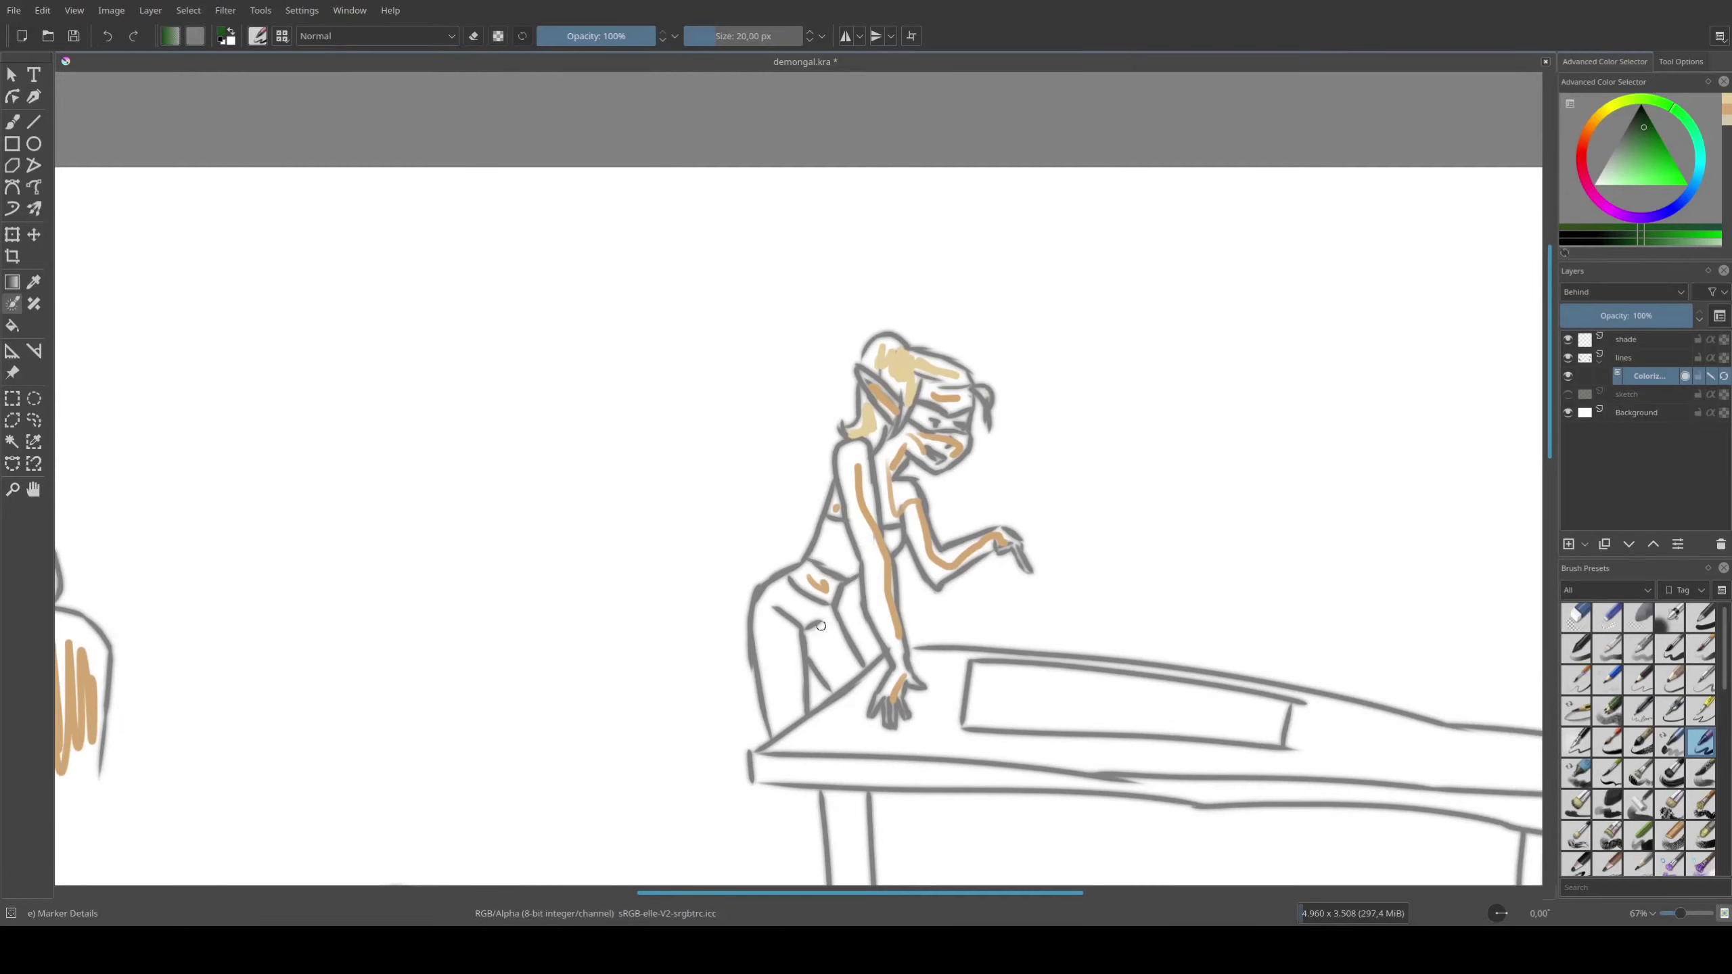
{"action": "mouse_move", "coordinate": [828, 536]}
{"action": "left_mouse_down"}
{"action": "mouse_move", "coordinate": [846, 565]}
{"action": "mouse_move", "coordinate": [897, 545]}
{"action": "left_mouse_up"}
{"action": "mouse_move", "coordinate": [769, 607]}
{"action": "left_mouse_down"}
{"action": "mouse_move", "coordinate": [822, 618]}
{"action": "mouse_move", "coordinate": [844, 675]}
{"action": "left_mouse_up"}
{"action": "left_click_drag", "start_coordinate": [774, 642], "coordinate": [791, 702]}
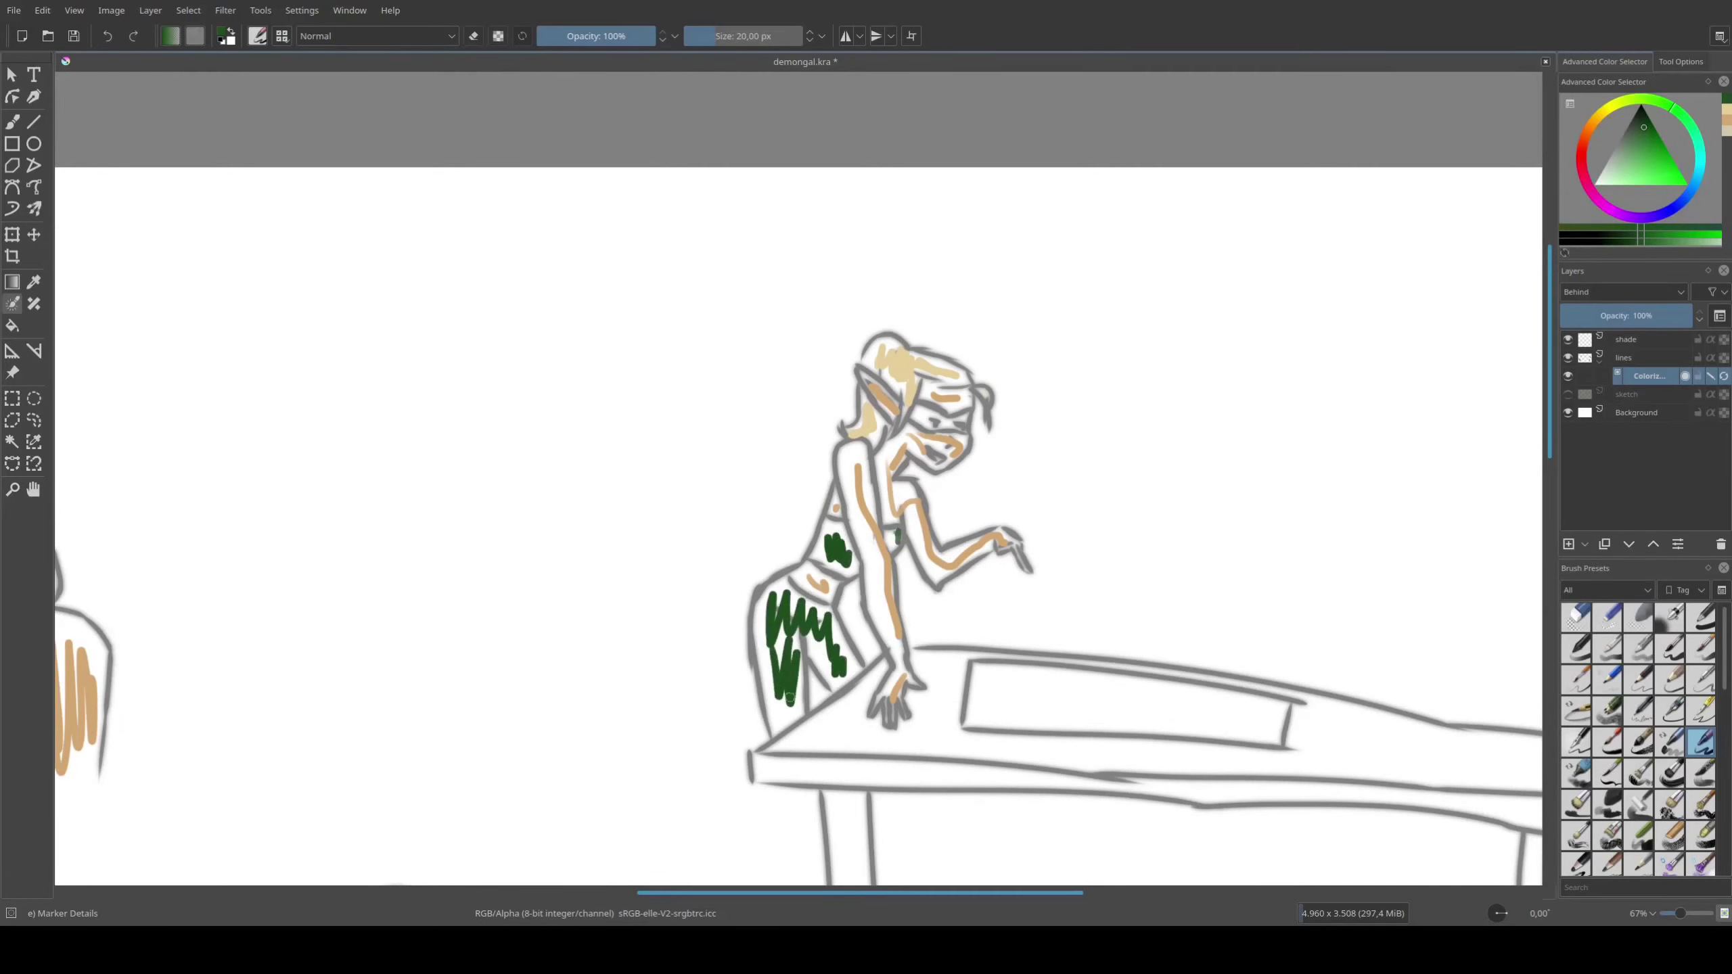
Undo a stray green stroke and mark the other figures' waistband and hips green
{"action": "left_click_drag", "start_coordinate": [750, 477], "coordinate": [1255, 307]}
{"action": "left_click_drag", "start_coordinate": [443, 539], "coordinate": [558, 492]}
{"action": "key", "text": "ctrl+z"}
{"action": "mouse_move", "coordinate": [545, 874]}
{"action": "left_mouse_down"}
{"action": "mouse_move", "coordinate": [763, 687]}
{"action": "mouse_move", "coordinate": [863, 470]}
{"action": "left_mouse_up"}
{"action": "mouse_move", "coordinate": [709, 519]}
{"action": "left_mouse_down"}
{"action": "mouse_move", "coordinate": [741, 583]}
{"action": "mouse_move", "coordinate": [893, 597]}
{"action": "left_mouse_up"}
{"action": "left_click_drag", "start_coordinate": [1011, 465], "coordinate": [588, 495]}
{"action": "left_click_drag", "start_coordinate": [948, 420], "coordinate": [1030, 478]}
{"action": "left_click_drag", "start_coordinate": [992, 536], "coordinate": [611, 509]}
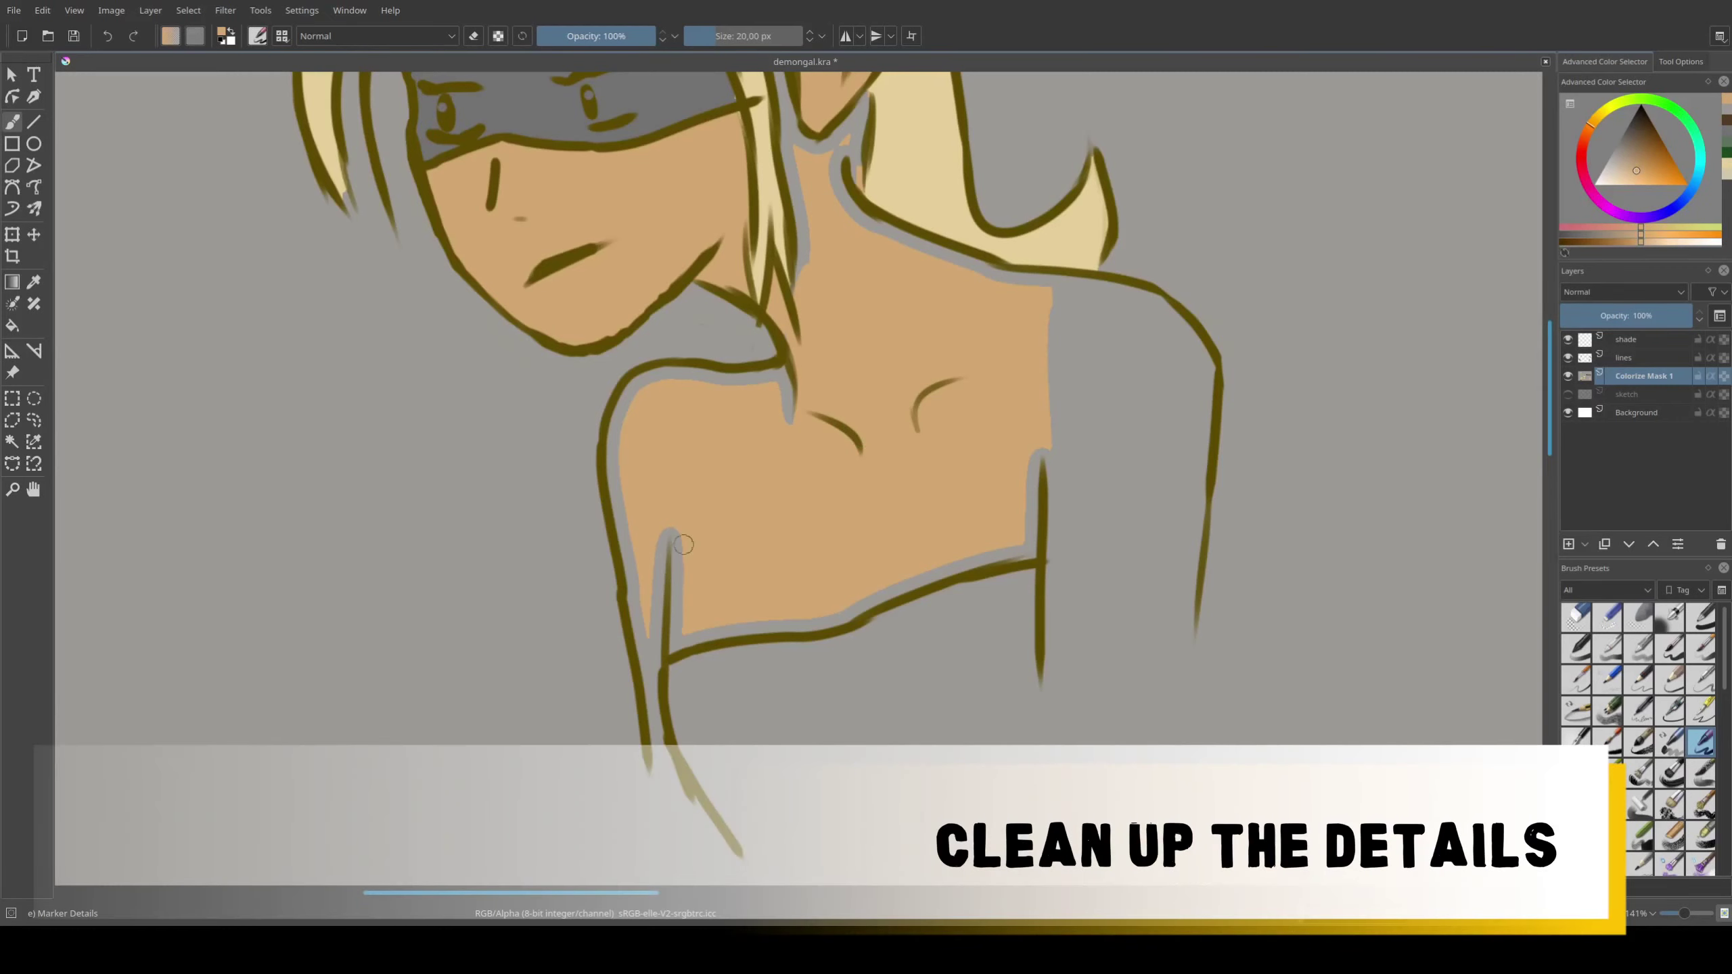
Fill the skin gap between the arm lines and the green top's remaining gaps
{"action": "mouse_move", "coordinate": [683, 545]}
{"action": "left_mouse_down"}
{"action": "mouse_move", "coordinate": [644, 638]}
{"action": "mouse_move", "coordinate": [659, 734]}
{"action": "left_mouse_up"}
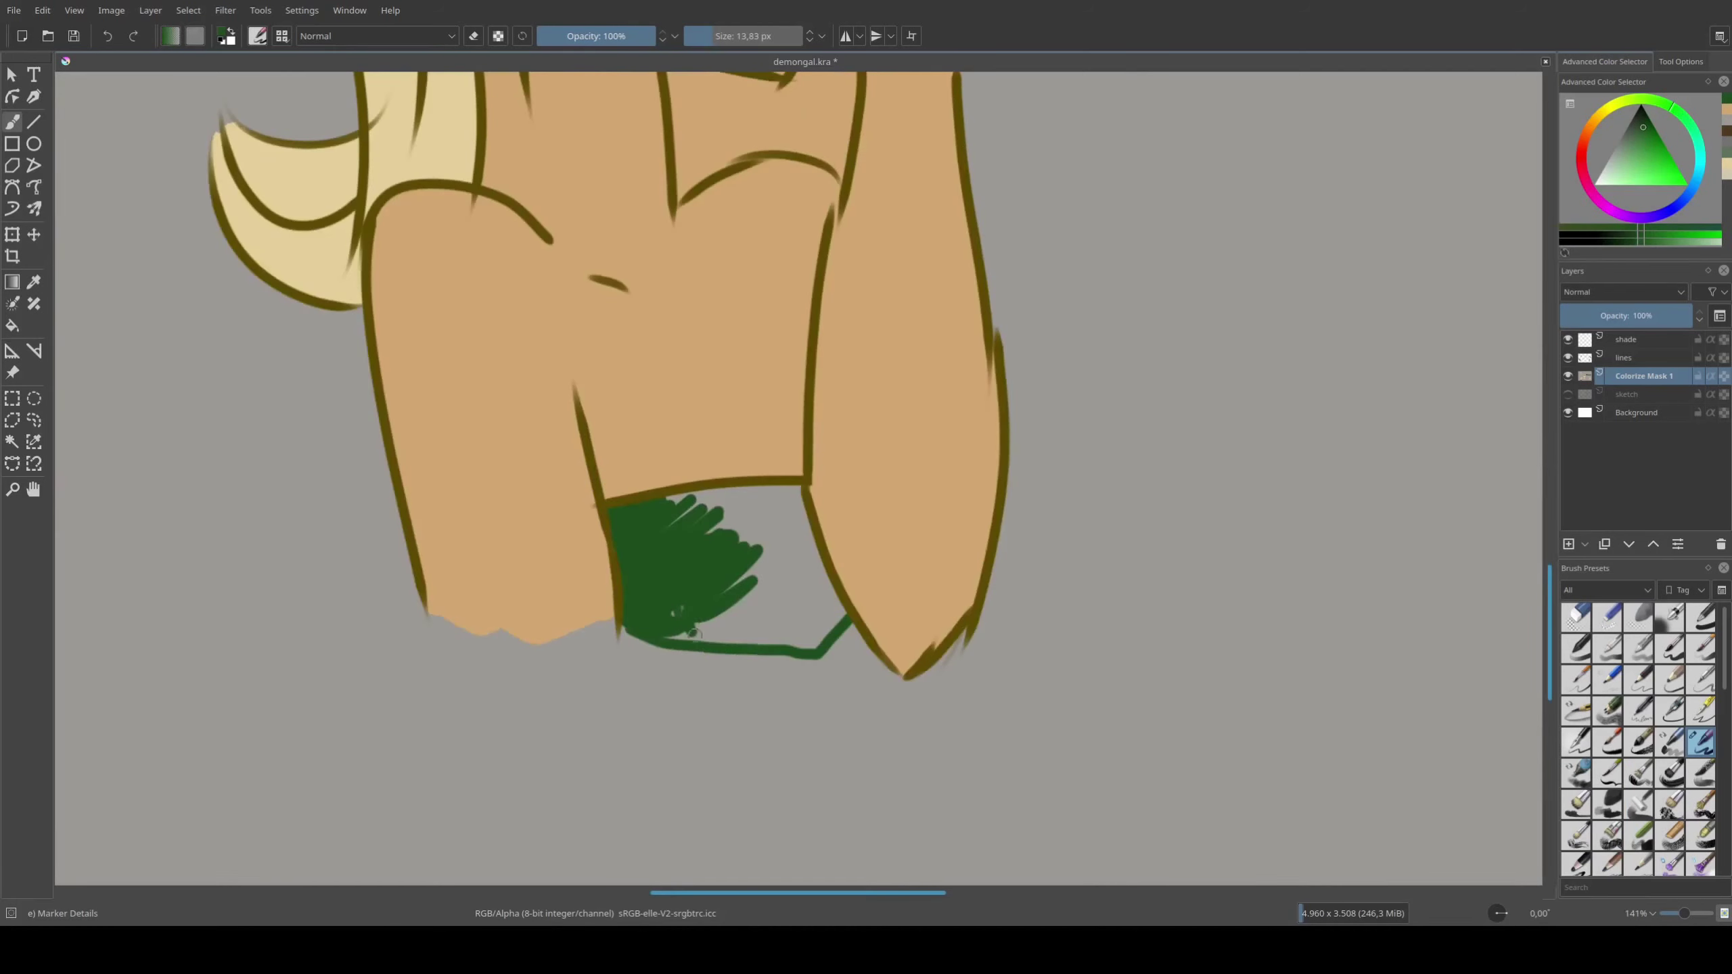
{"action": "mouse_move", "coordinate": [693, 634]}
{"action": "left_mouse_down"}
{"action": "mouse_move", "coordinate": [738, 641]}
{"action": "mouse_move", "coordinate": [744, 593]}
{"action": "mouse_move", "coordinate": [709, 618]}
{"action": "mouse_move", "coordinate": [798, 539]}
{"action": "mouse_move", "coordinate": [846, 614]}
{"action": "left_mouse_up"}
{"action": "mouse_move", "coordinate": [804, 488]}
{"action": "left_mouse_down"}
{"action": "mouse_move", "coordinate": [672, 505]}
{"action": "mouse_move", "coordinate": [729, 504]}
{"action": "mouse_move", "coordinate": [713, 530]}
{"action": "mouse_move", "coordinate": [744, 536]}
{"action": "mouse_move", "coordinate": [757, 601]}
{"action": "mouse_move", "coordinate": [837, 615]}
{"action": "mouse_move", "coordinate": [780, 635]}
{"action": "left_mouse_up"}
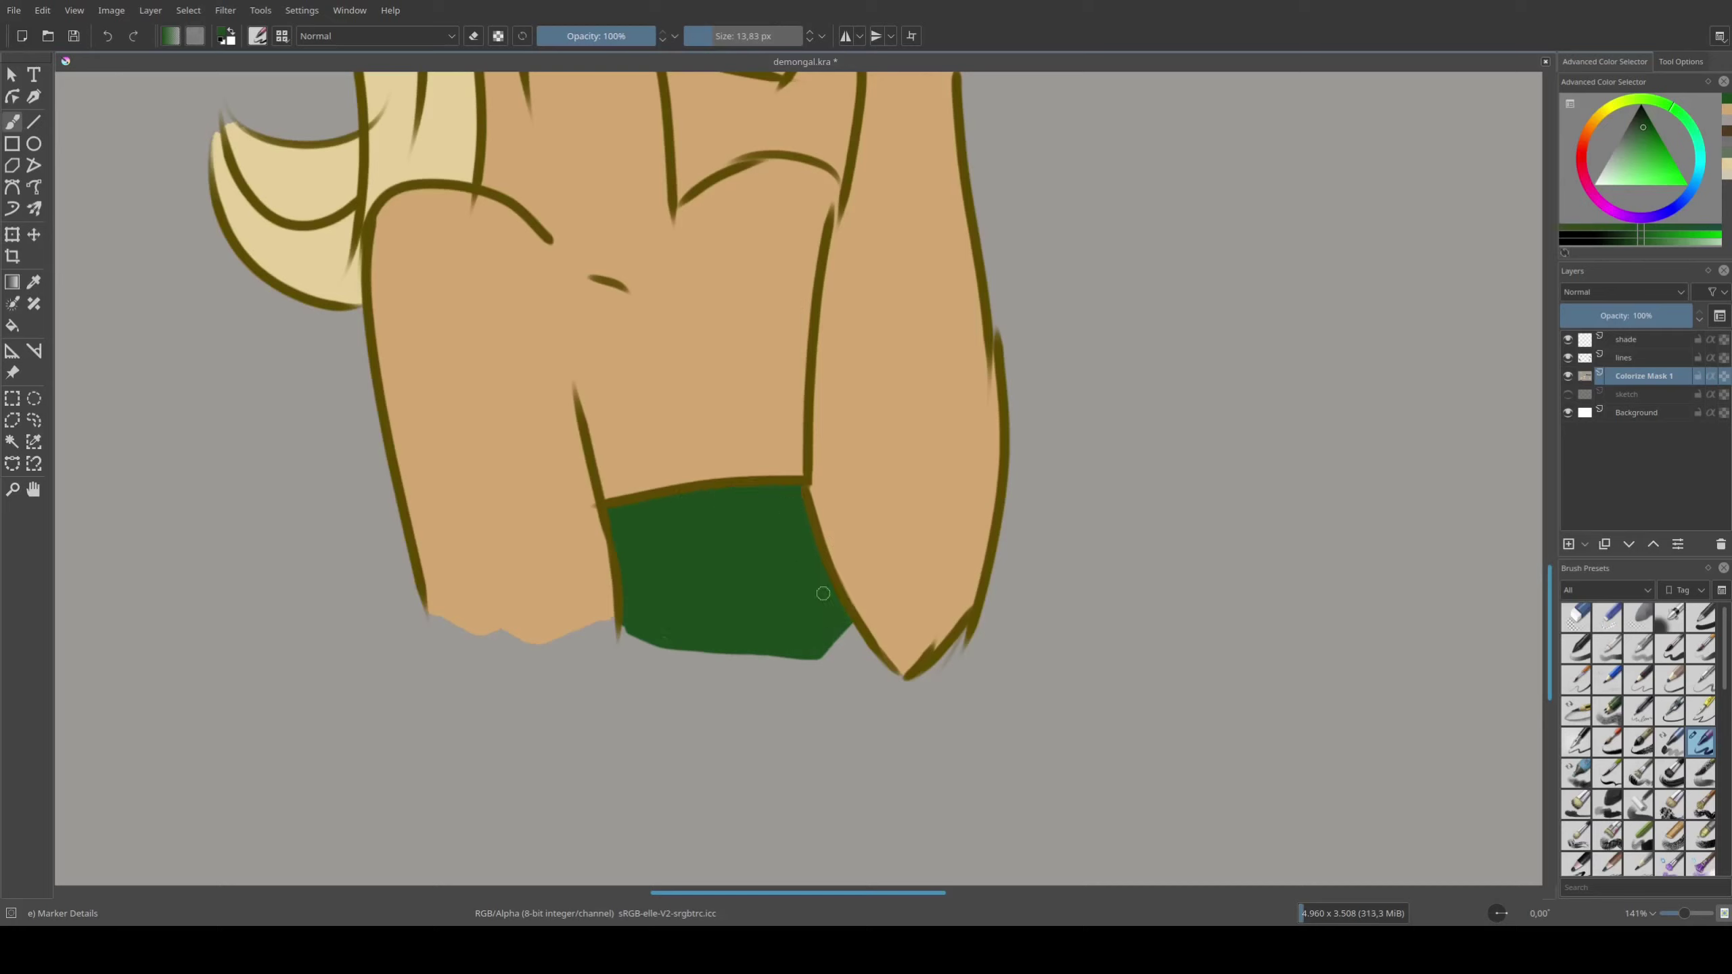
Pick the grey background colour and clear stray skin colour from the chest
{"action": "scroll", "coordinate": [823, 593], "scroll_direction": "down", "scroll_amount": 3}
{"action": "left_click", "coordinate": [478, 307], "text": "ctrl"}
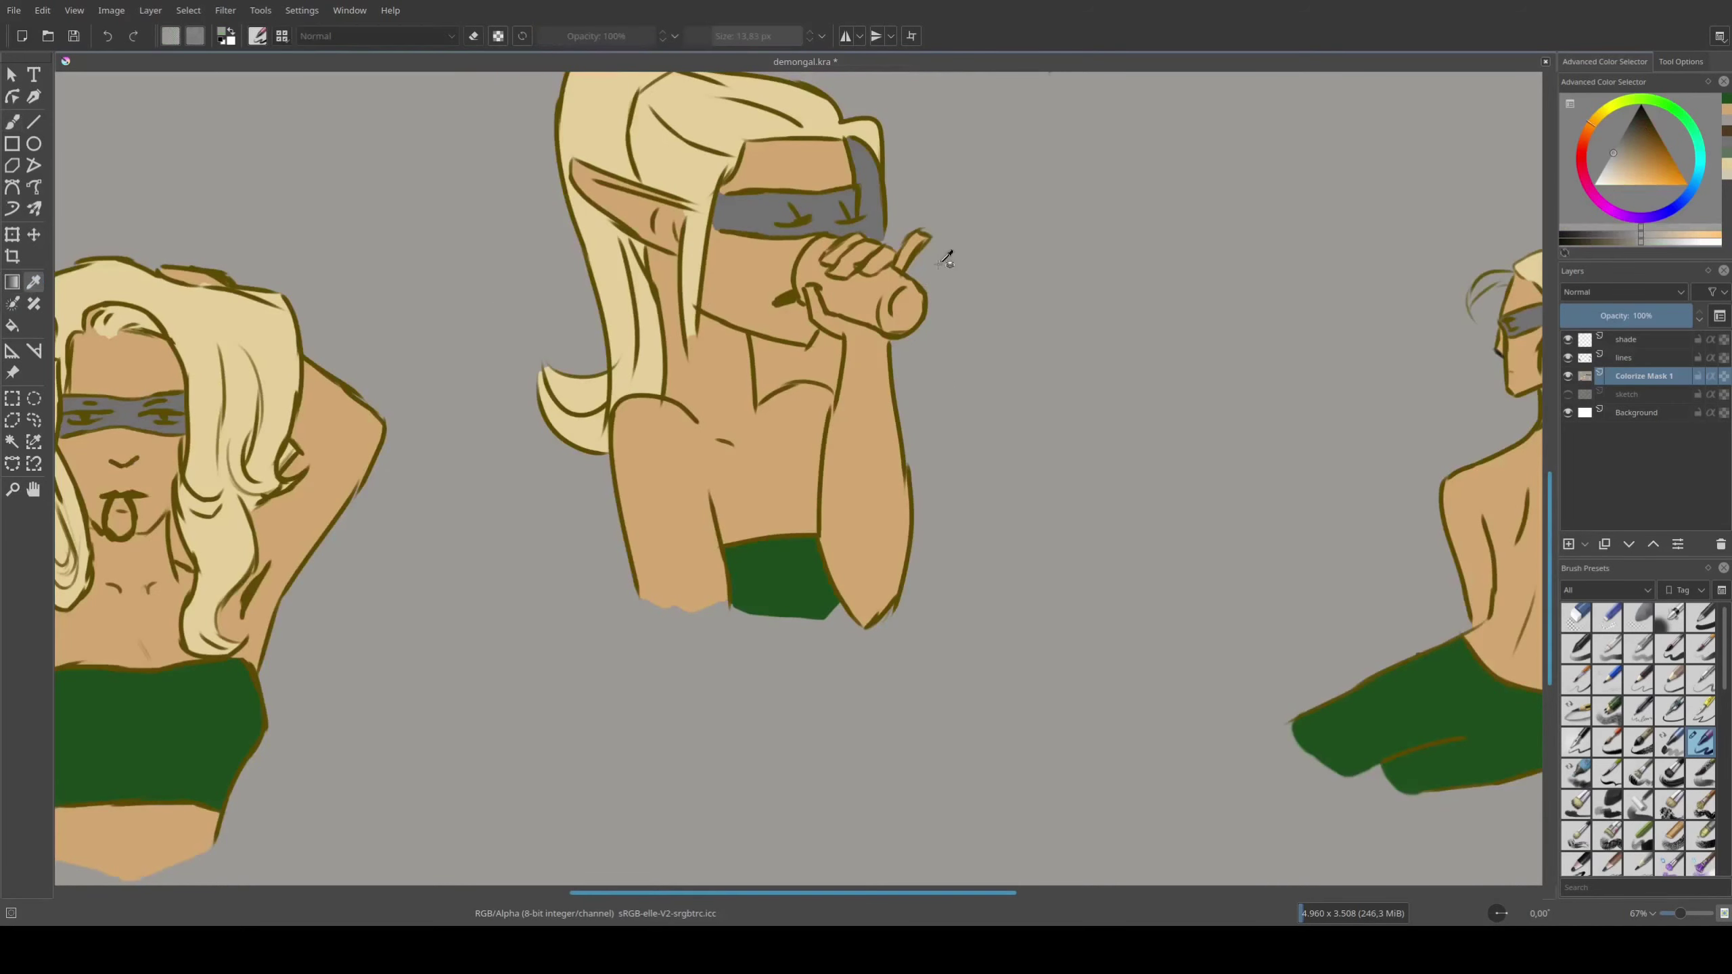
{"action": "scroll", "coordinate": [791, 356], "scroll_direction": "up", "scroll_amount": 3}
{"action": "left_click_drag", "start_coordinate": [742, 418], "coordinate": [789, 361]}
{"action": "mouse_move", "coordinate": [698, 401]}
{"action": "left_mouse_down"}
{"action": "mouse_move", "coordinate": [915, 437]}
{"action": "mouse_move", "coordinate": [862, 377]}
{"action": "mouse_move", "coordinate": [885, 386]}
{"action": "left_mouse_up"}
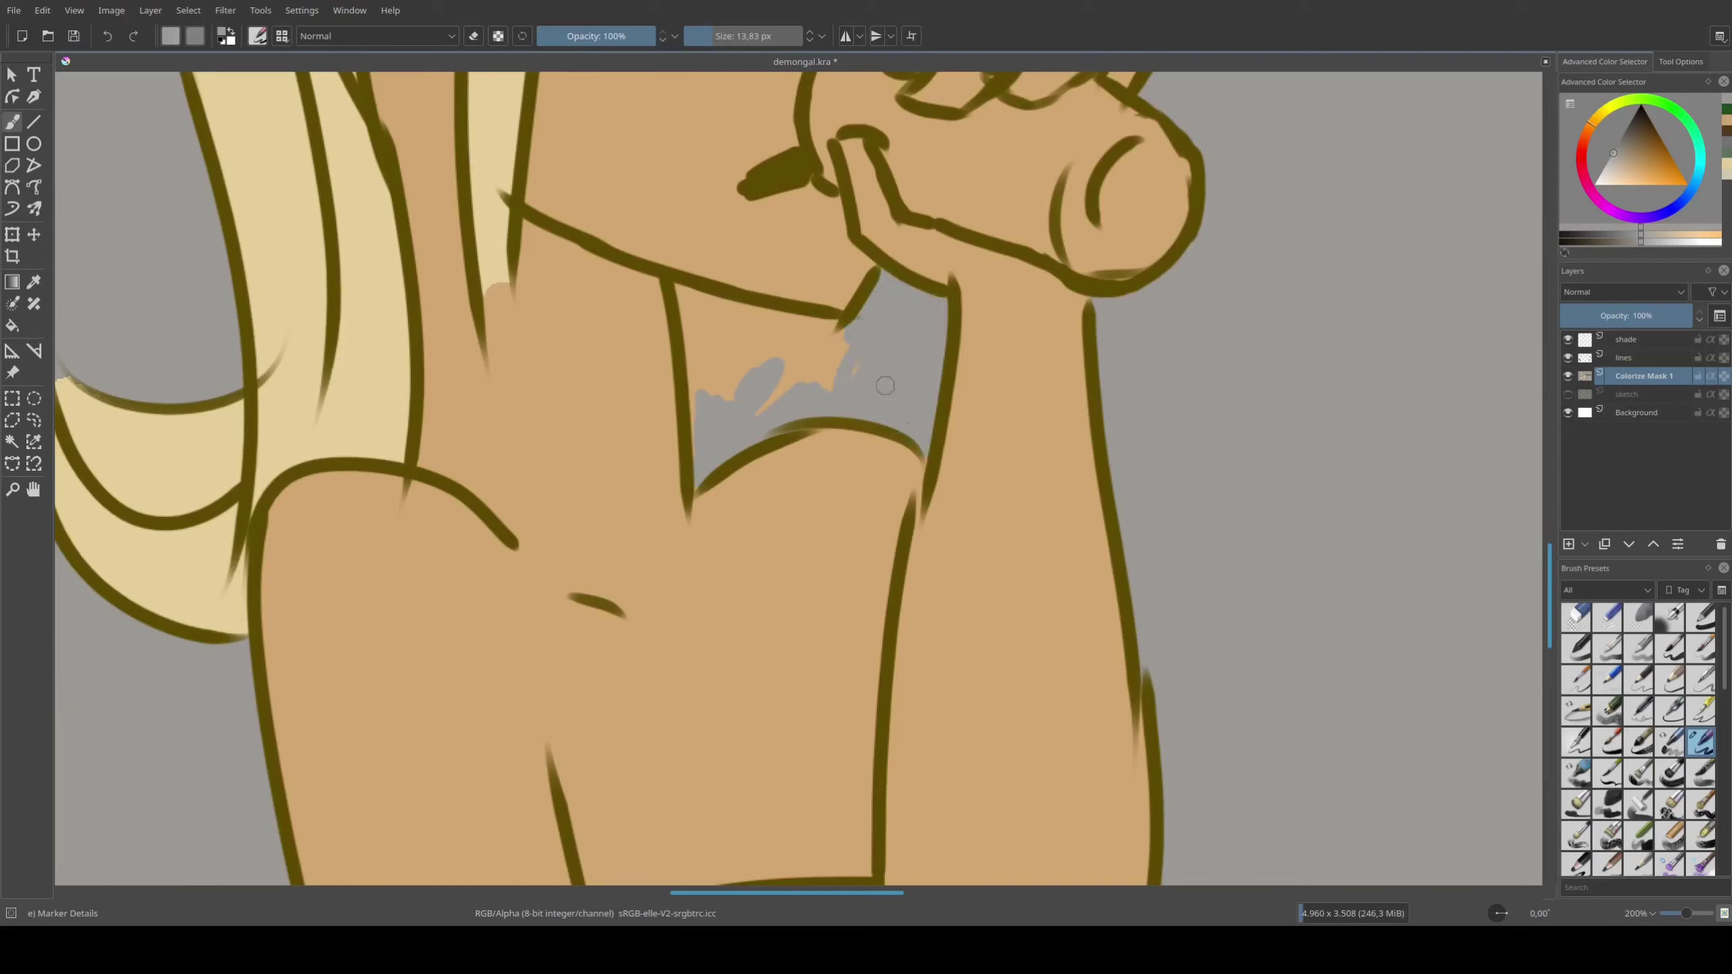
{"action": "mouse_move", "coordinate": [687, 424]}
{"action": "left_mouse_down"}
{"action": "mouse_move", "coordinate": [695, 307]}
{"action": "mouse_move", "coordinate": [791, 321]}
{"action": "mouse_move", "coordinate": [744, 317]}
{"action": "mouse_move", "coordinate": [746, 414]}
{"action": "mouse_move", "coordinate": [826, 376]}
{"action": "mouse_move", "coordinate": [723, 327]}
{"action": "mouse_move", "coordinate": [825, 326]}
{"action": "mouse_move", "coordinate": [827, 429]}
{"action": "left_mouse_up"}
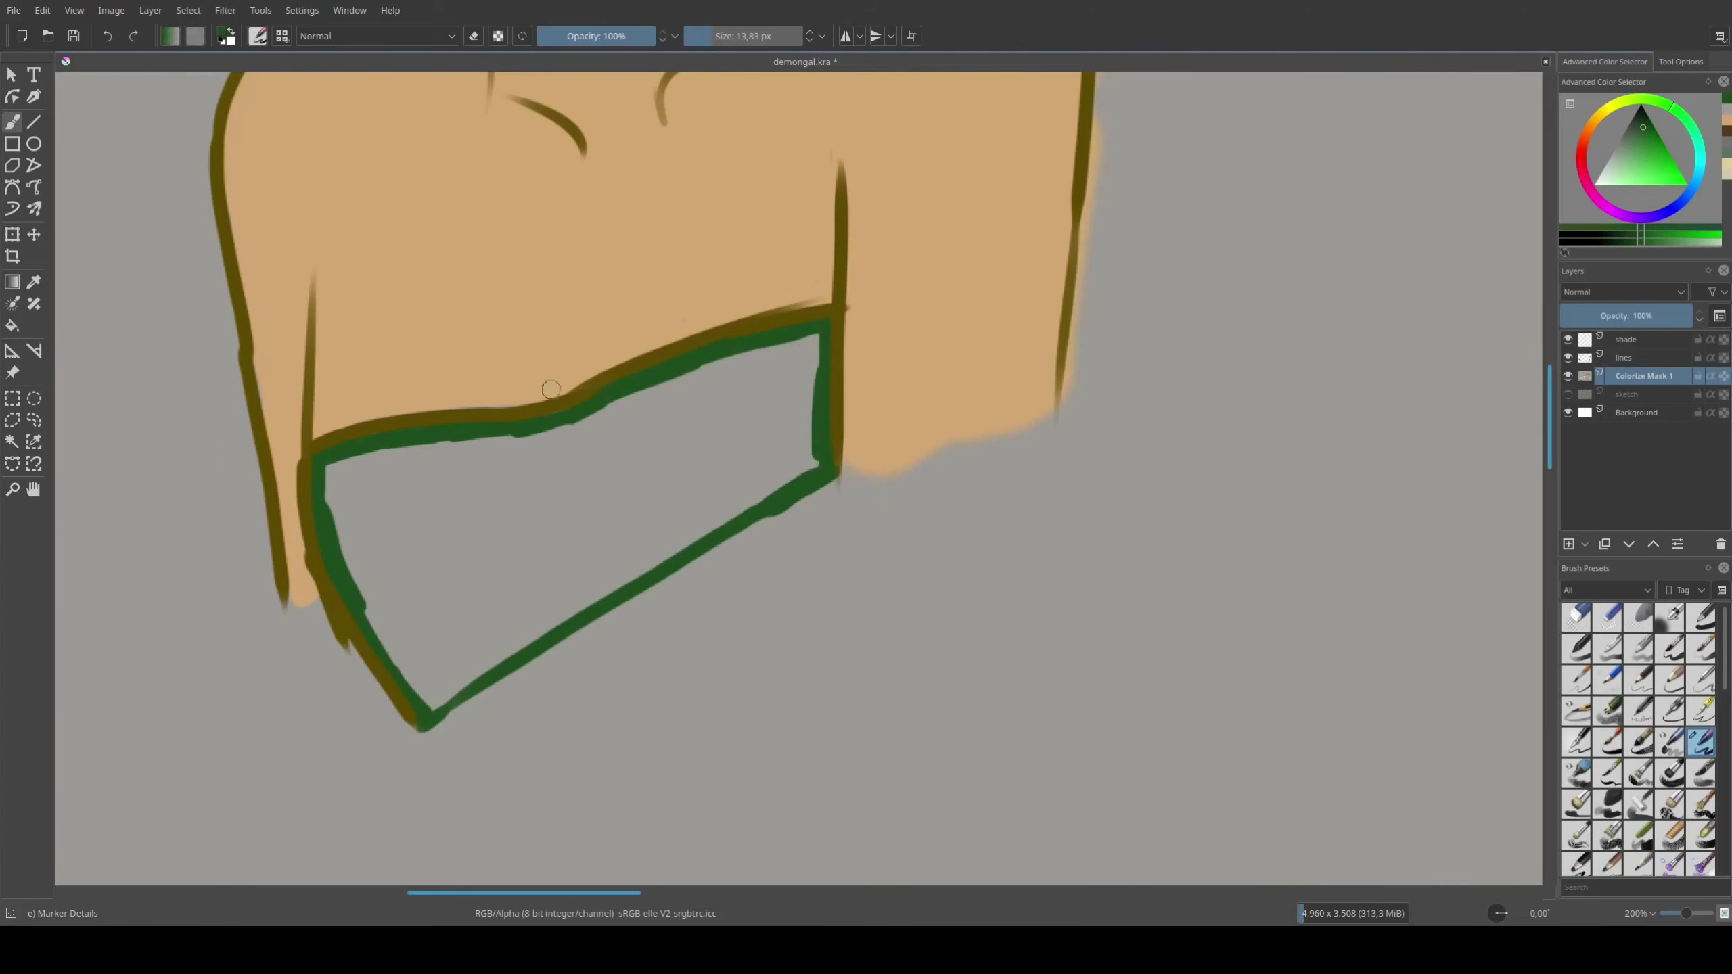
Undo a flooding bucket fill, then brush green into the top's corner, gaps and lower edge
{"action": "left_click", "coordinate": [12, 325]}
{"action": "left_click", "coordinate": [535, 518]}
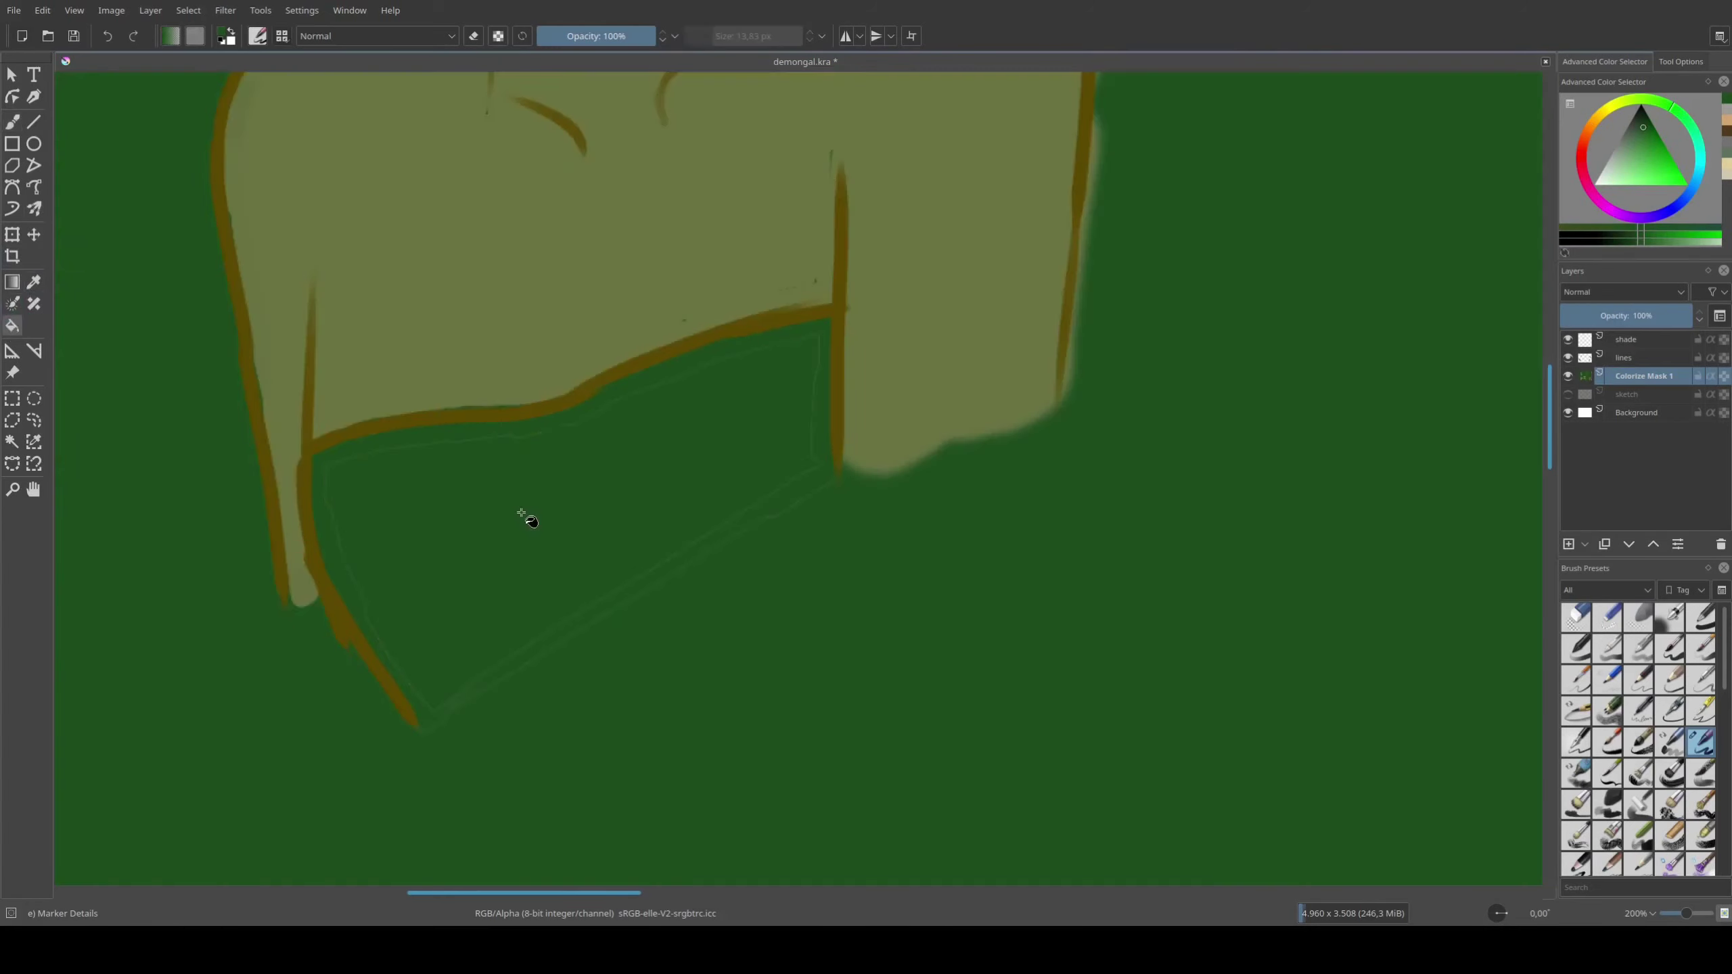
{"action": "key", "text": "ctrl+z"}
{"action": "key", "text": "b"}
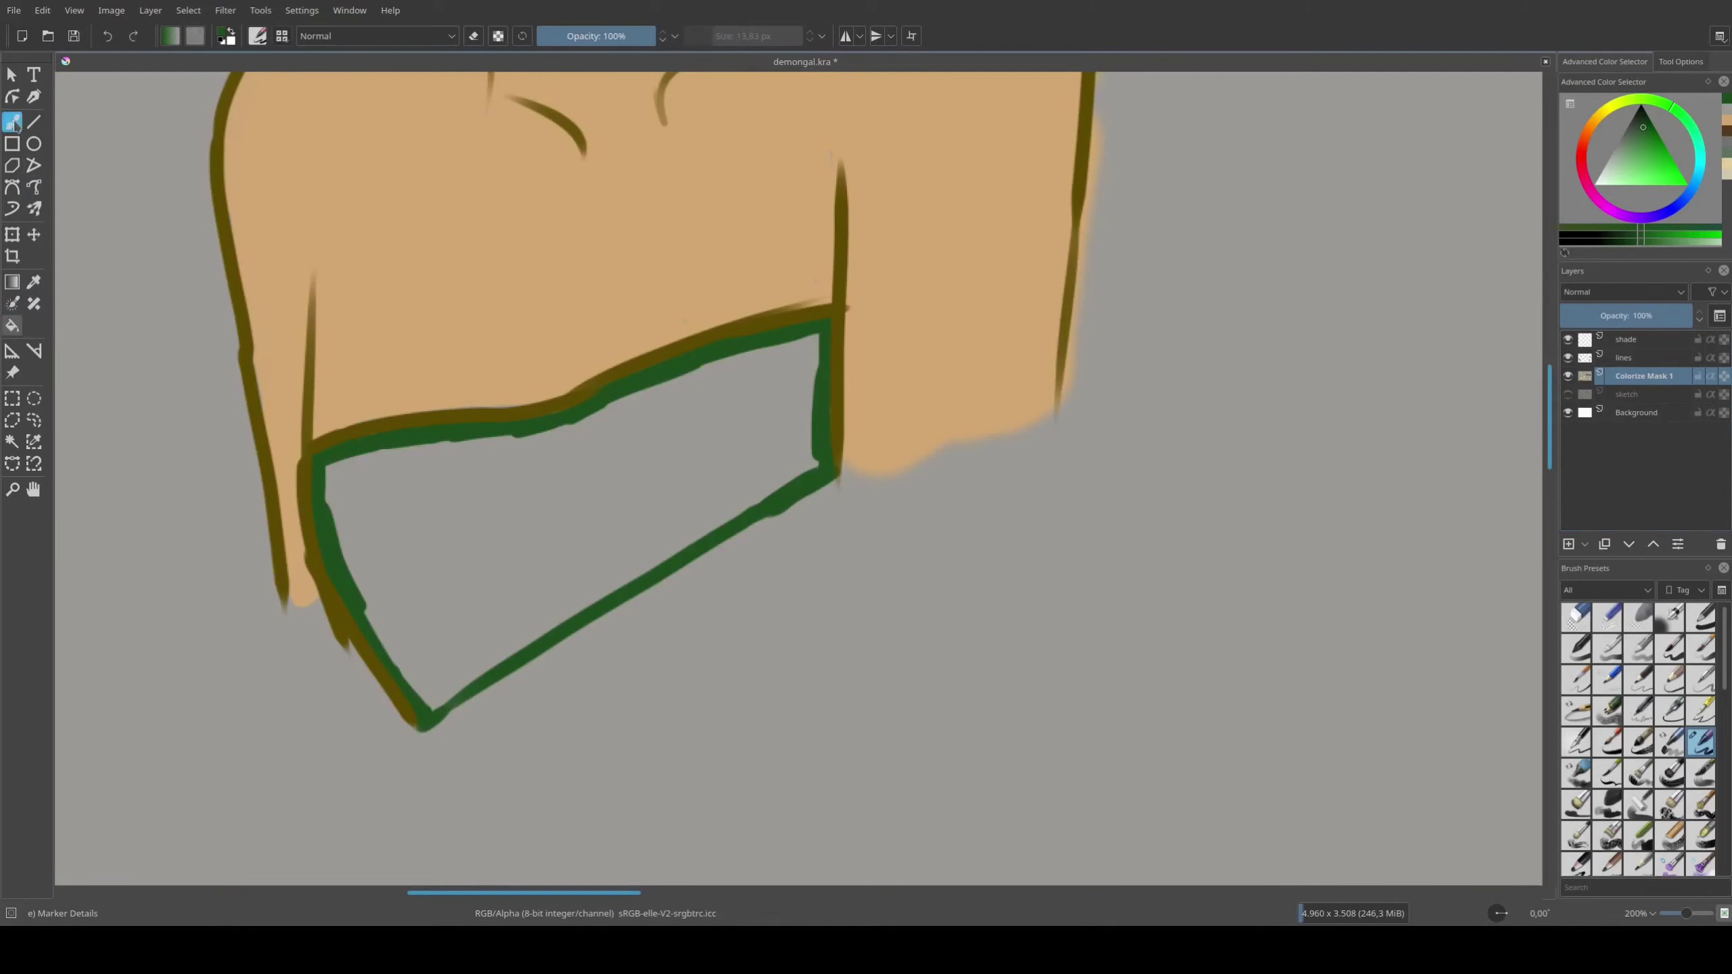
{"action": "mouse_move", "coordinate": [333, 477]}
{"action": "left_mouse_down"}
{"action": "mouse_move", "coordinate": [490, 483]}
{"action": "mouse_move", "coordinate": [394, 568]}
{"action": "left_mouse_up"}
{"action": "mouse_move", "coordinate": [627, 477]}
{"action": "left_mouse_down"}
{"action": "mouse_move", "coordinate": [518, 559]}
{"action": "mouse_move", "coordinate": [723, 423]}
{"action": "mouse_move", "coordinate": [536, 542]}
{"action": "mouse_move", "coordinate": [417, 495]}
{"action": "mouse_move", "coordinate": [676, 484]}
{"action": "mouse_move", "coordinate": [444, 580]}
{"action": "mouse_move", "coordinate": [465, 617]}
{"action": "left_mouse_up"}
{"action": "key", "text": "bracketleft"}
{"action": "key", "text": "bracketleft"}
{"action": "key", "text": "bracketleft"}
{"action": "left_click_drag", "start_coordinate": [801, 354], "coordinate": [807, 450]}
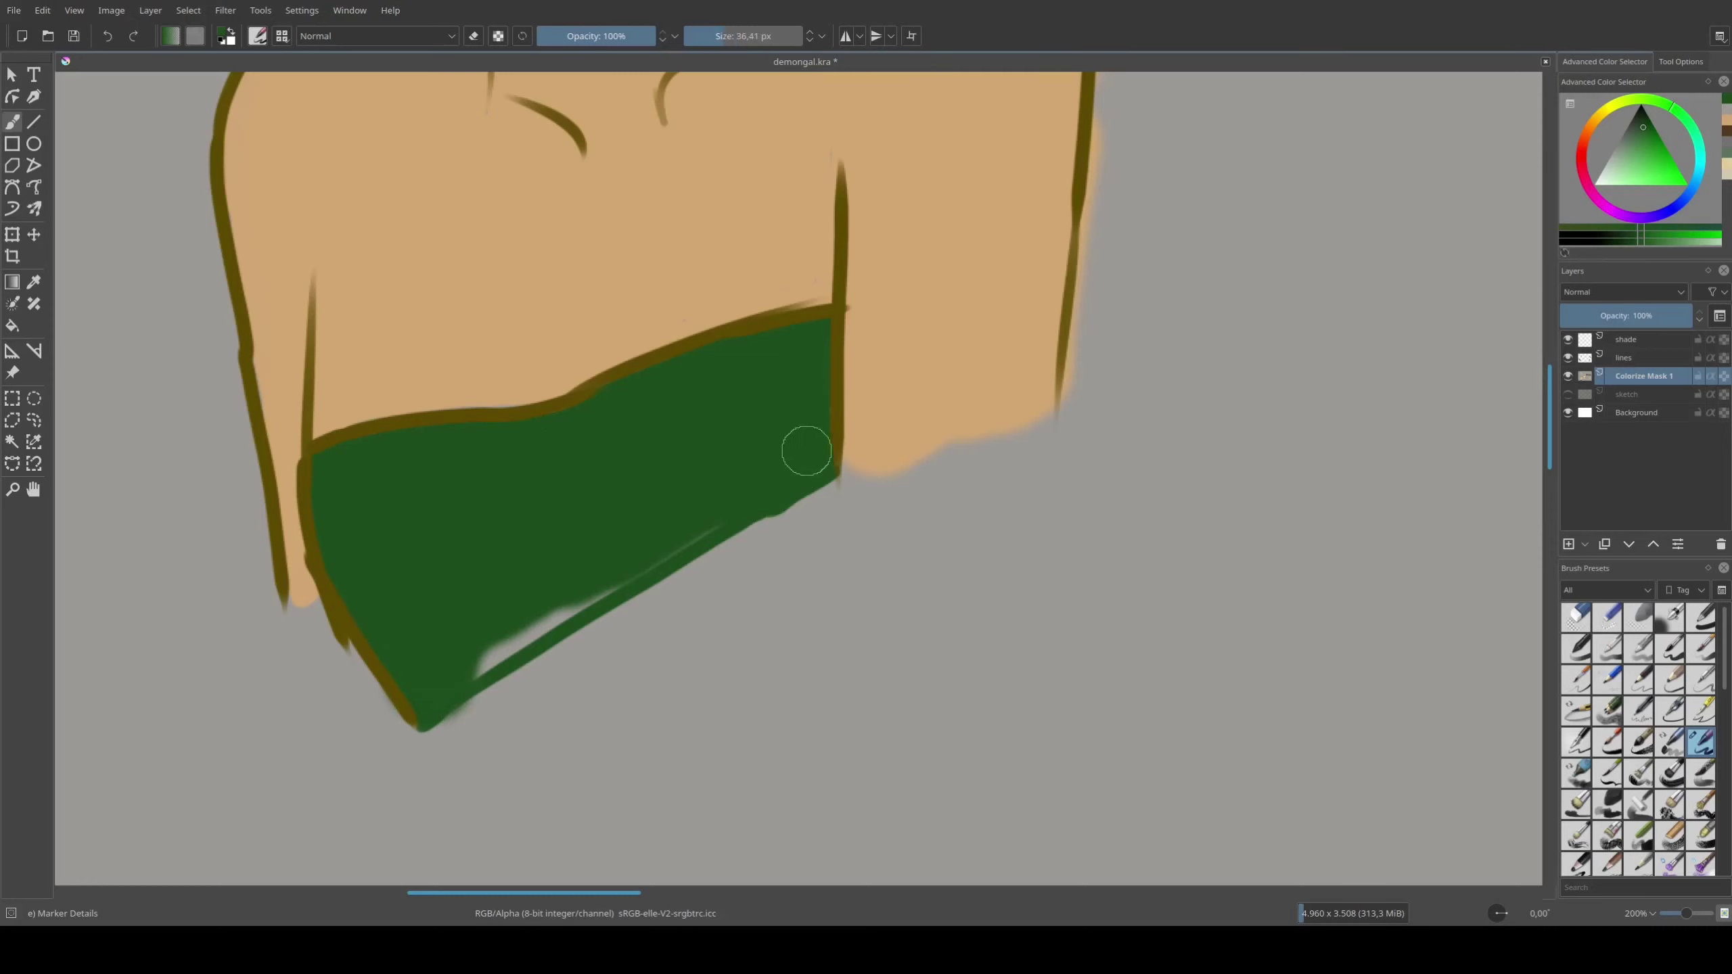
{"action": "mouse_move", "coordinate": [600, 586]}
{"action": "left_mouse_down"}
{"action": "mouse_move", "coordinate": [480, 650]}
{"action": "mouse_move", "coordinate": [723, 513]}
{"action": "left_mouse_up"}
Touch up the goggles lens with light grey
{"action": "scroll", "coordinate": [723, 513], "scroll_direction": "down", "scroll_amount": 4}
{"action": "scroll", "coordinate": [1011, 573], "scroll_direction": "down", "scroll_amount": 1}
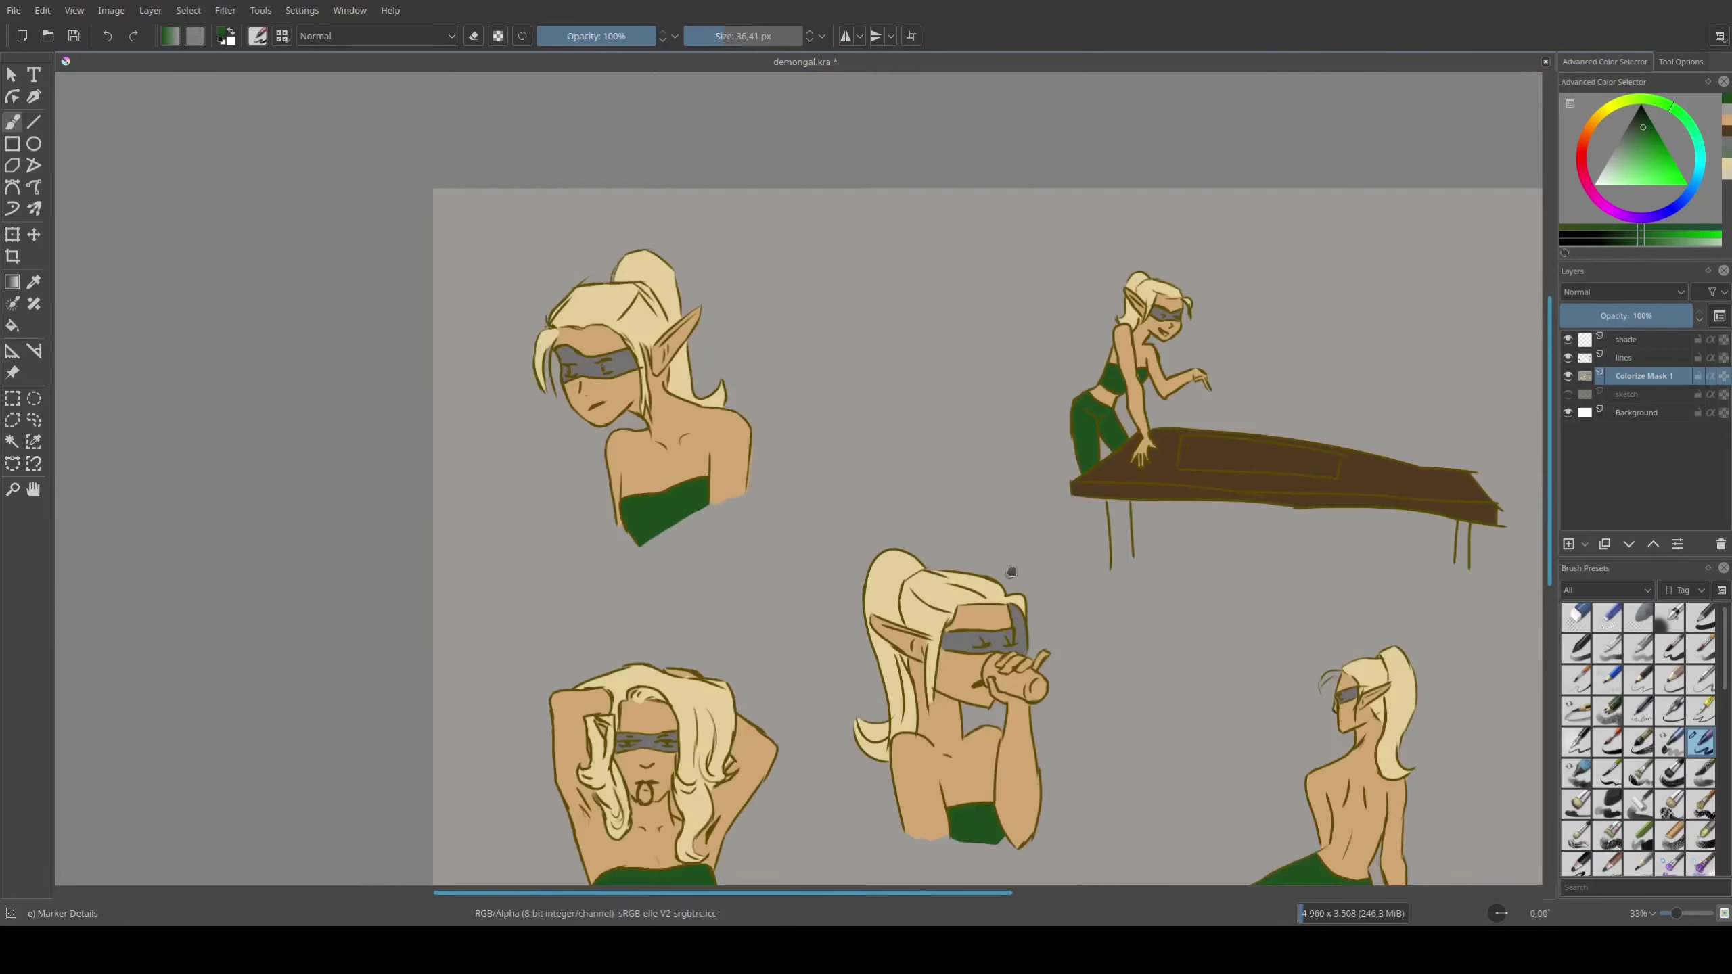
{"action": "scroll", "coordinate": [655, 518], "scroll_direction": "up", "scroll_amount": 4}
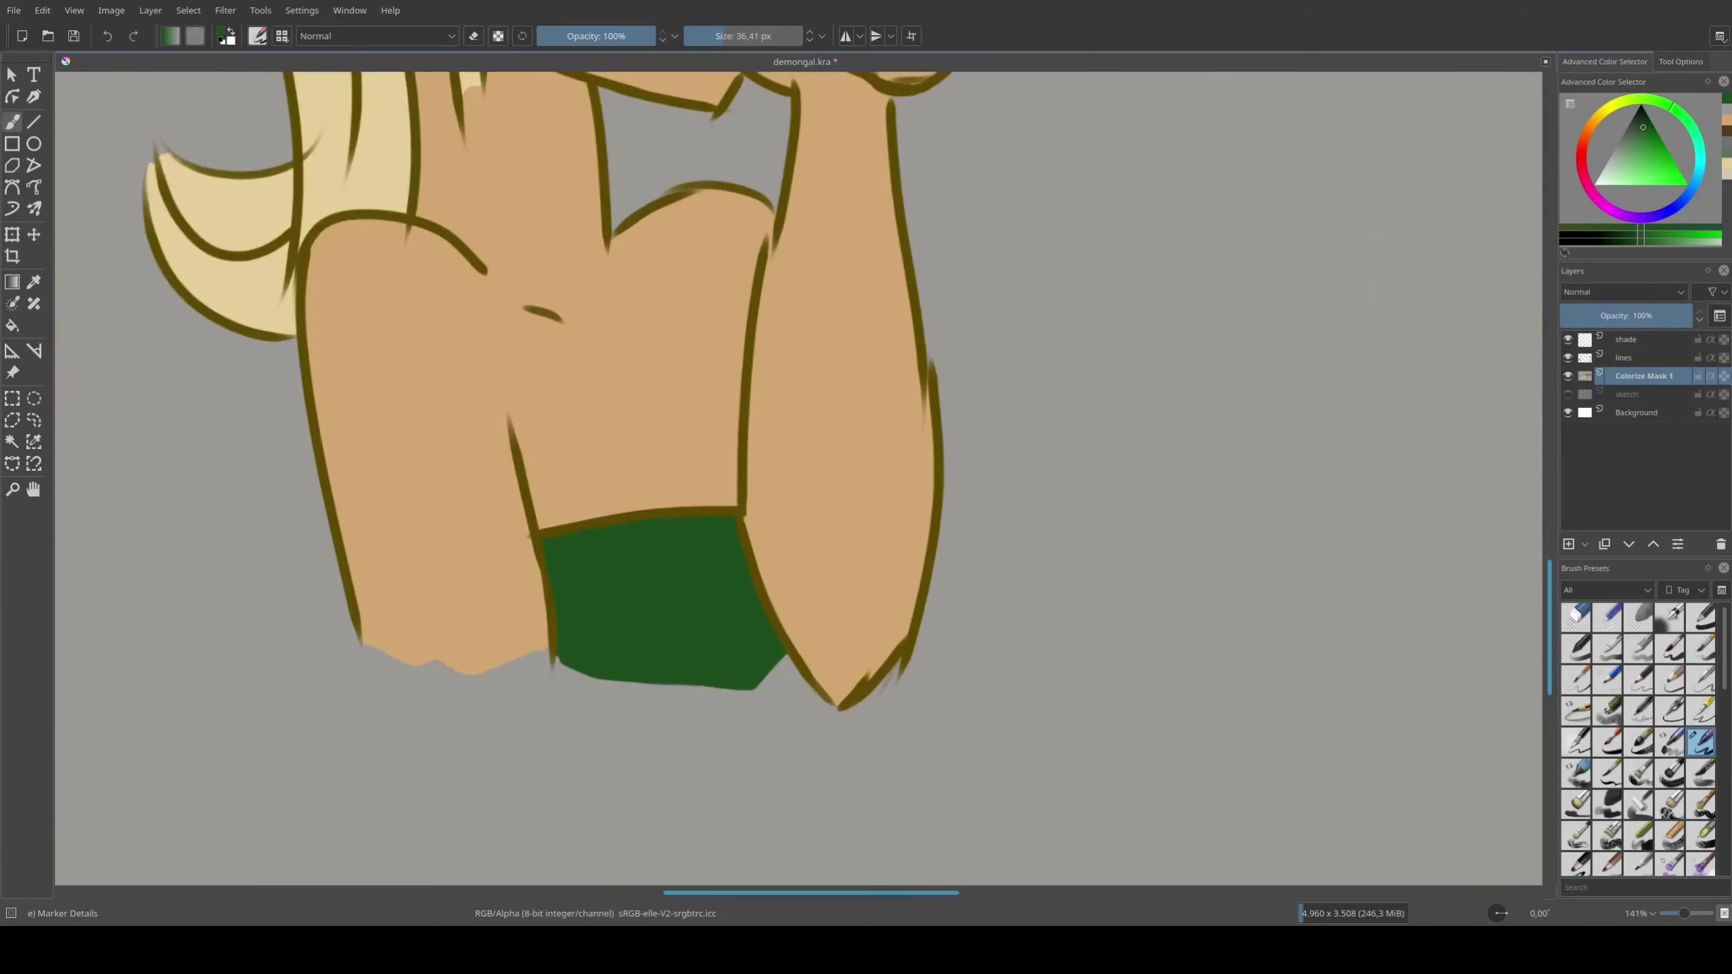
{"action": "scroll", "coordinate": [817, 749], "scroll_direction": "up", "scroll_amount": 3}
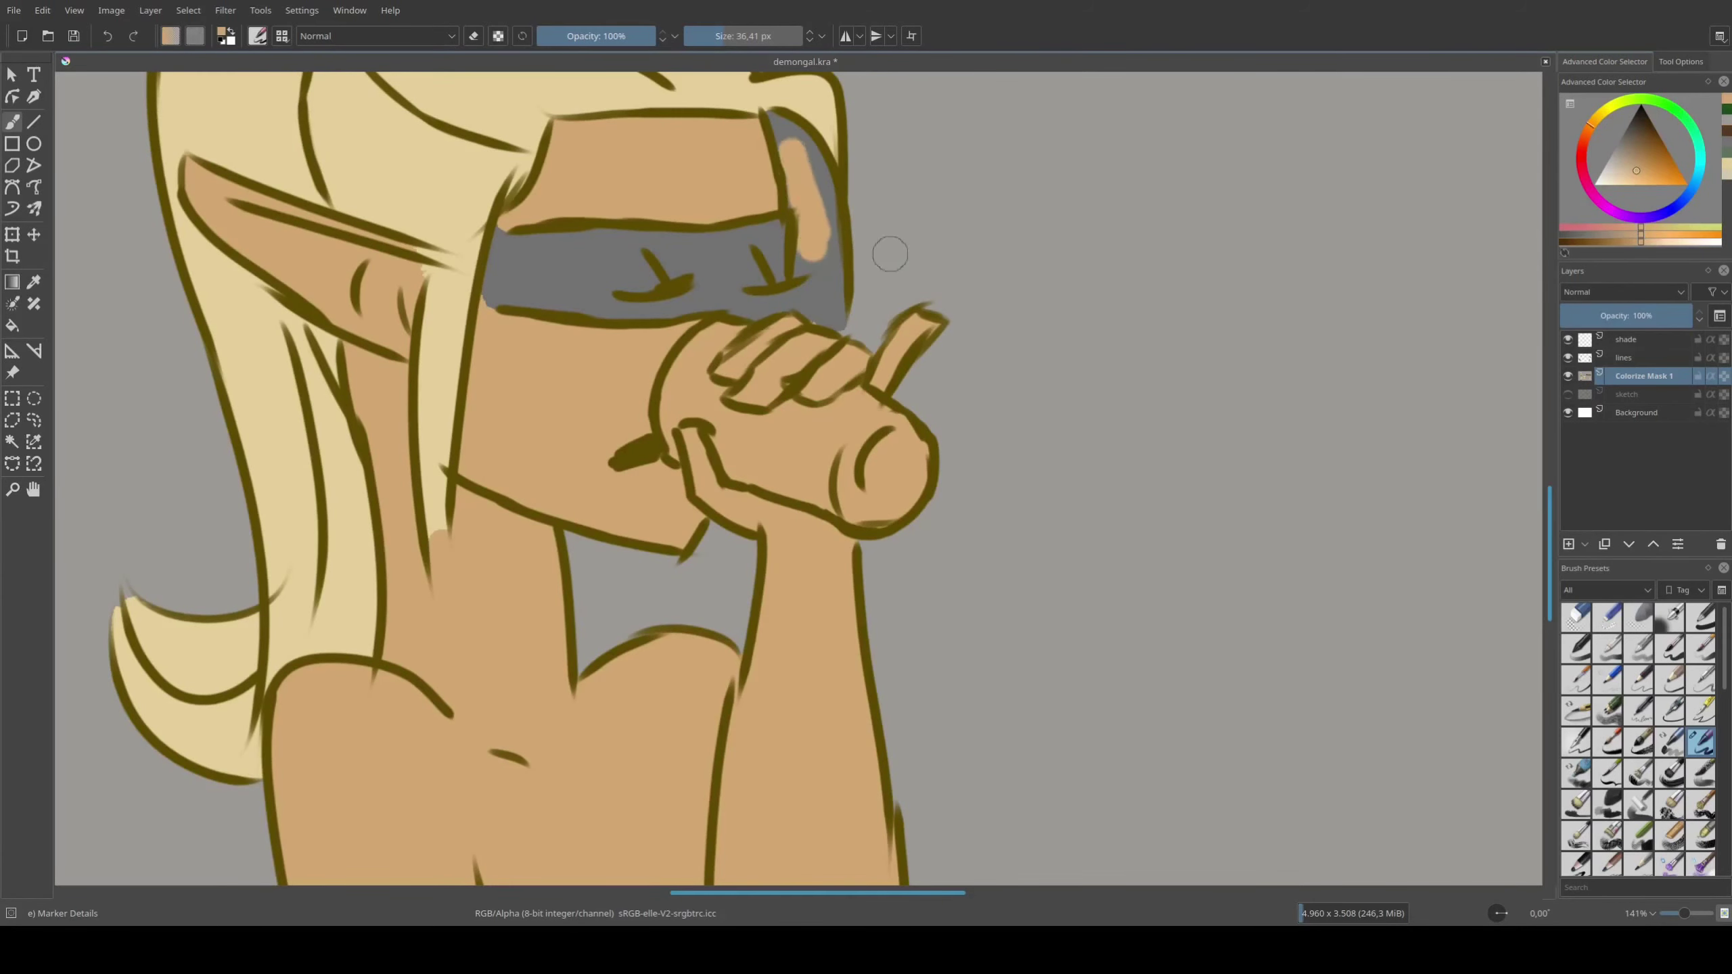
{"action": "mouse_move", "coordinate": [824, 249]}
{"action": "left_mouse_down"}
{"action": "mouse_move", "coordinate": [815, 216]}
{"action": "mouse_move", "coordinate": [835, 321]}
{"action": "mouse_move", "coordinate": [778, 119]}
{"action": "mouse_move", "coordinate": [828, 221]}
{"action": "left_mouse_up"}
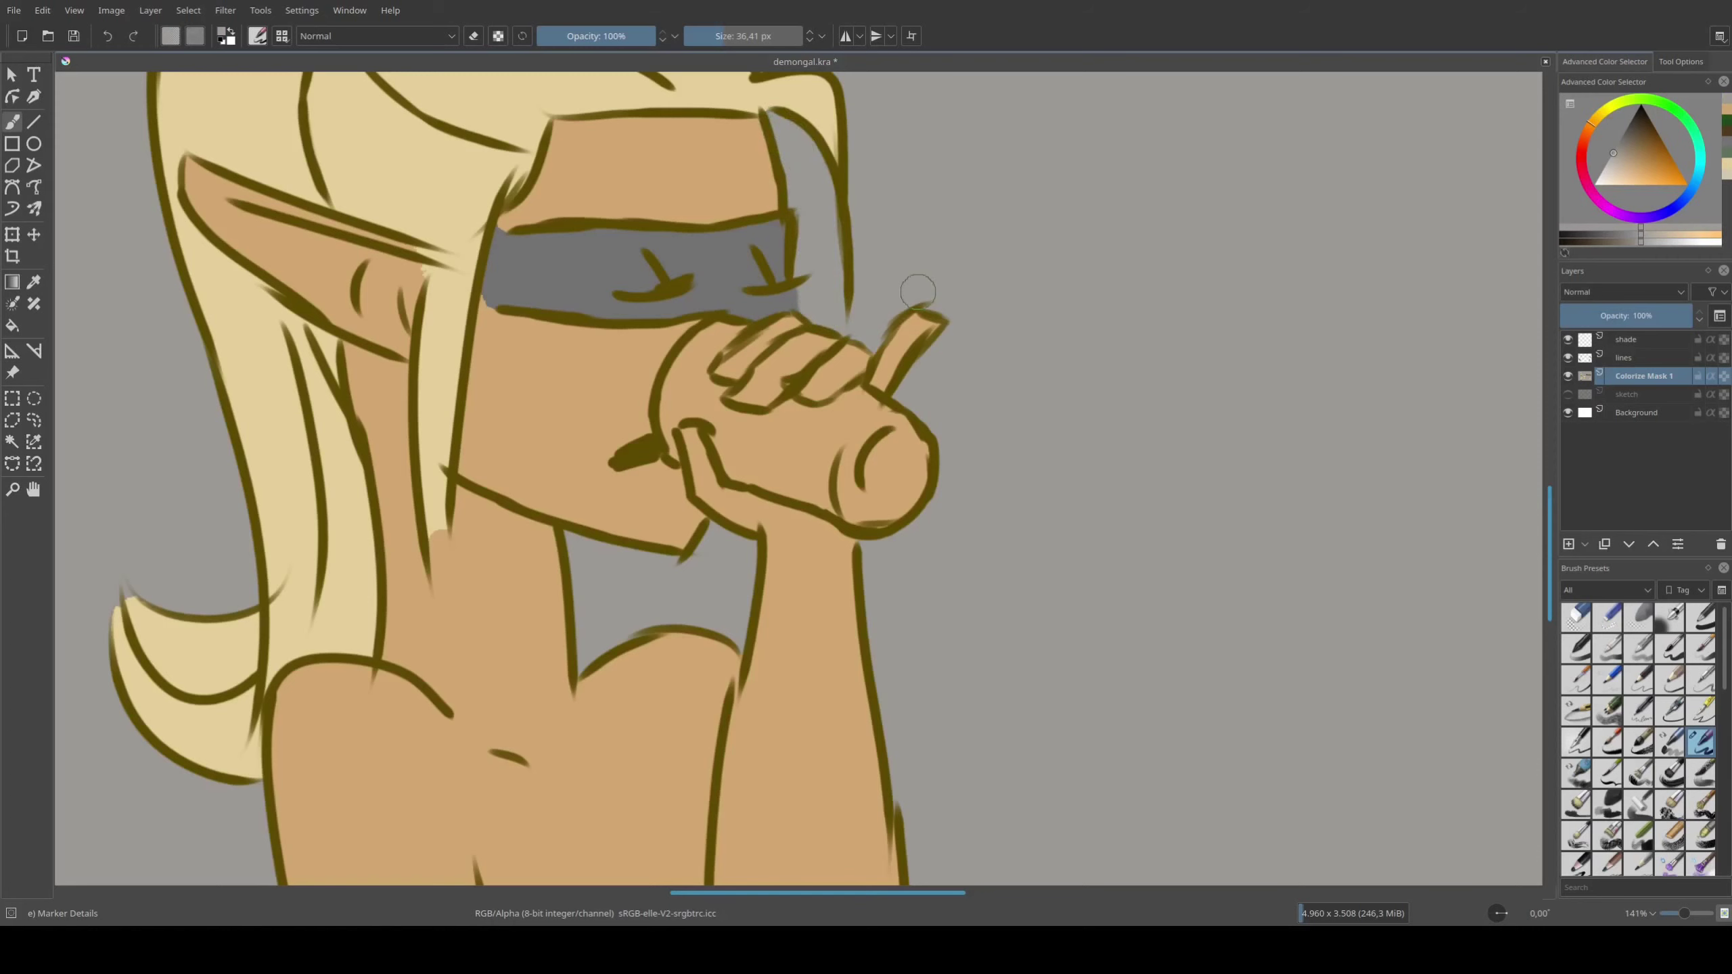
Pick dark grey from recent colours and colour the whole bottle grey
{"action": "scroll", "coordinate": [919, 292], "scroll_direction": "down", "scroll_amount": 7}
{"action": "scroll", "coordinate": [919, 292], "scroll_direction": "up", "scroll_amount": 7}
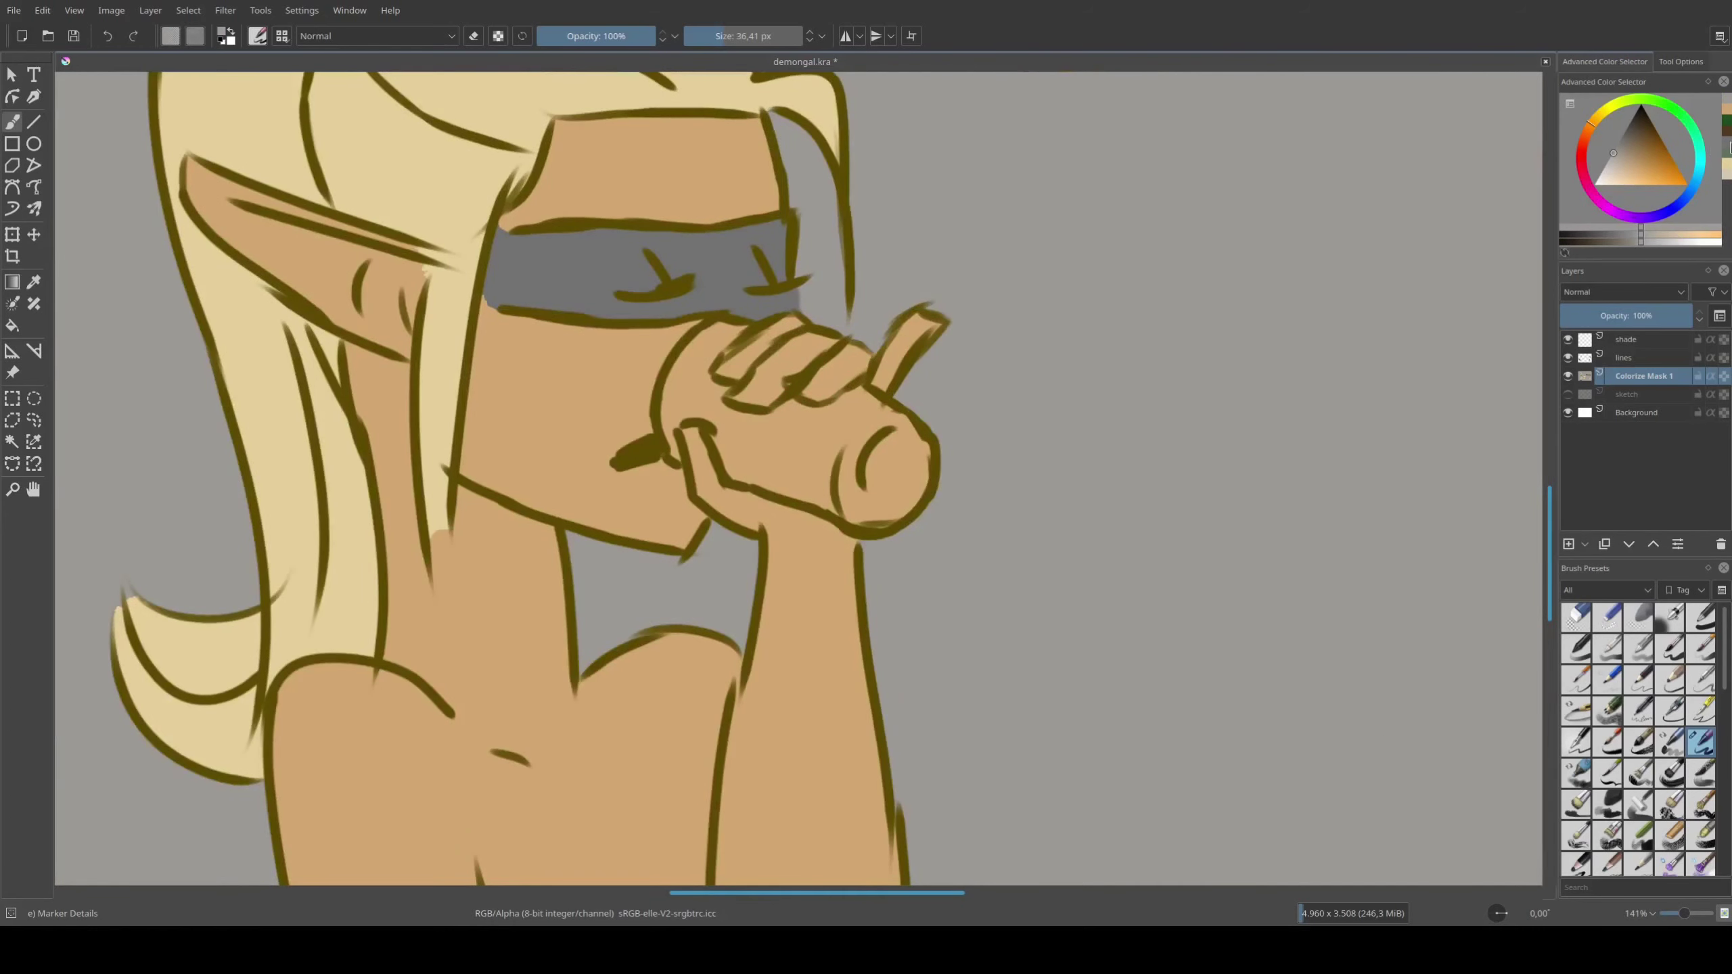
{"action": "left_click", "coordinate": [1730, 147]}
{"action": "mouse_move", "coordinate": [706, 365]}
{"action": "left_mouse_down"}
{"action": "mouse_move", "coordinate": [672, 409]}
{"action": "mouse_move", "coordinate": [672, 454]}
{"action": "mouse_move", "coordinate": [719, 327]}
{"action": "left_mouse_up"}
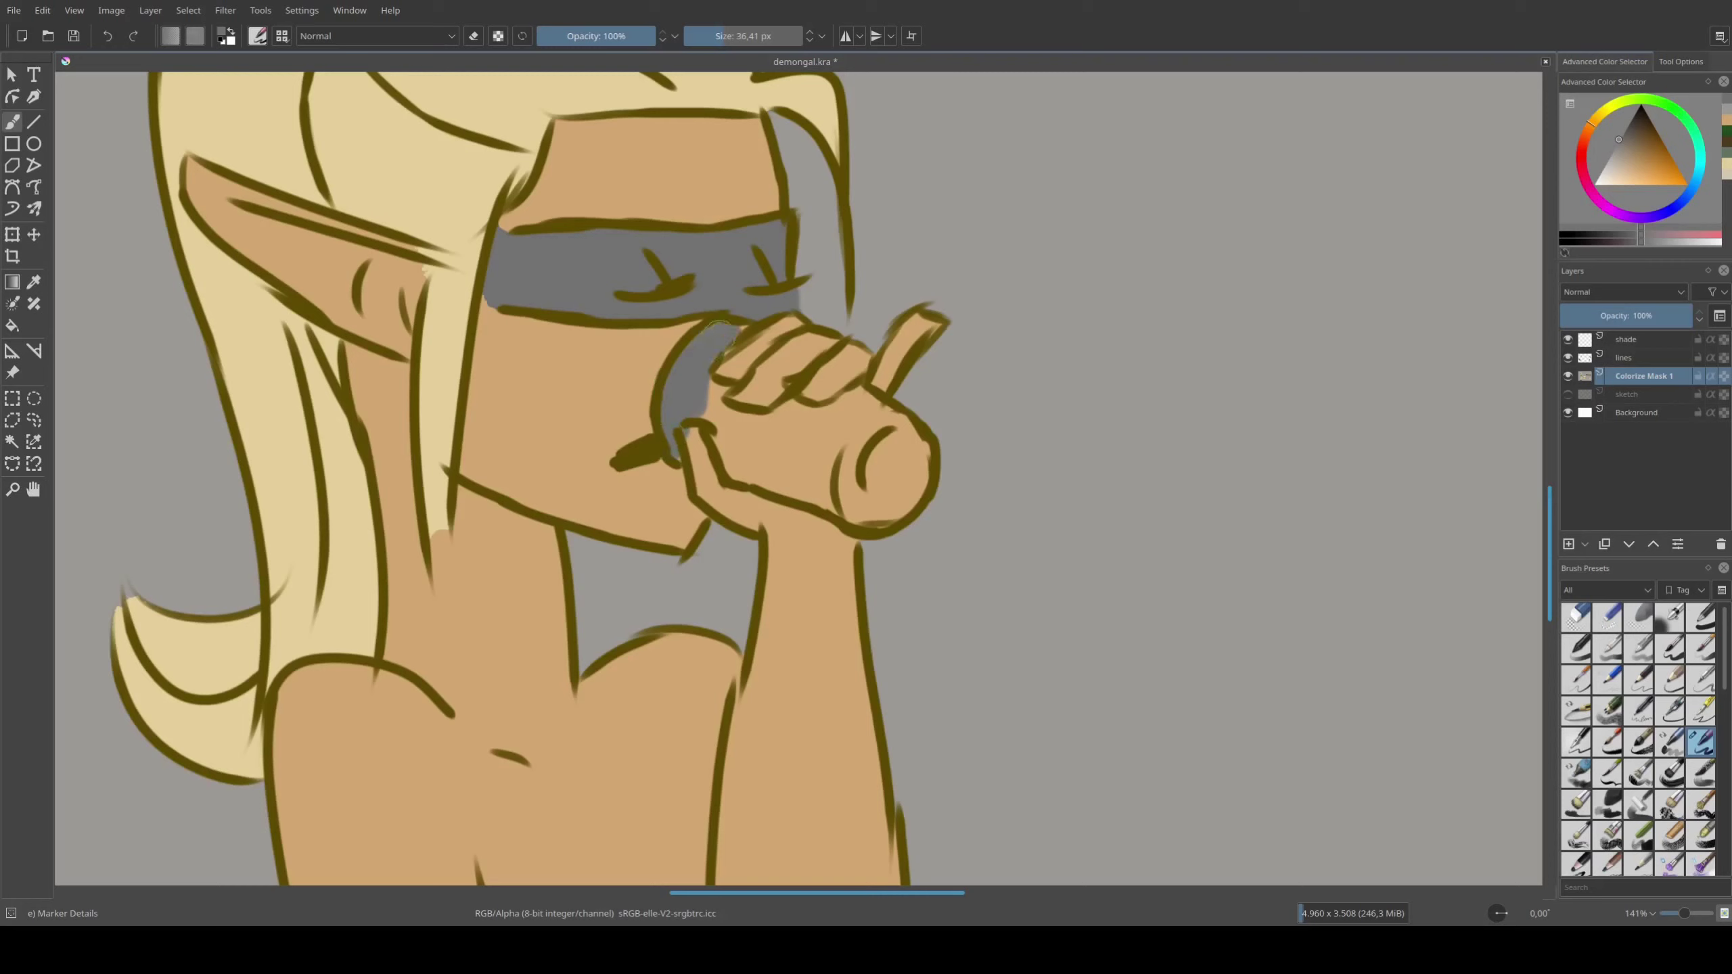
{"action": "mouse_move", "coordinate": [712, 399]}
{"action": "left_mouse_down"}
{"action": "mouse_move", "coordinate": [751, 450]}
{"action": "mouse_move", "coordinate": [791, 410]}
{"action": "mouse_move", "coordinate": [826, 478]}
{"action": "mouse_move", "coordinate": [869, 443]}
{"action": "mouse_move", "coordinate": [900, 471]}
{"action": "mouse_move", "coordinate": [858, 387]}
{"action": "left_mouse_up"}
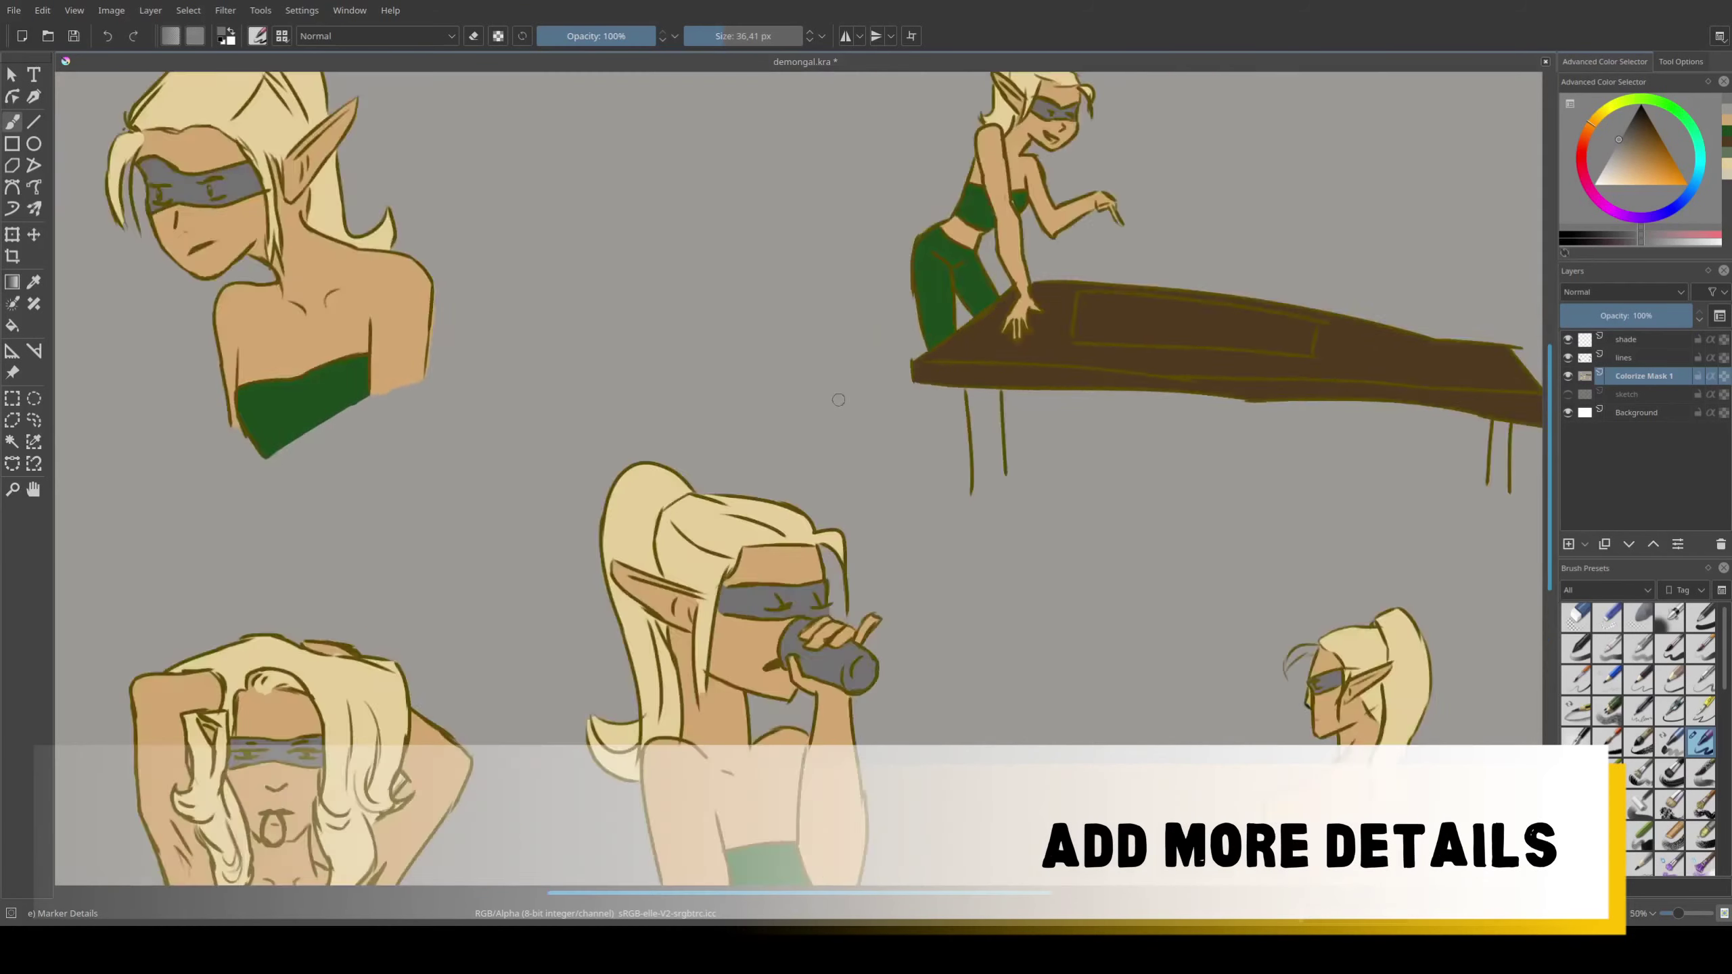
Pick a light yellow and dot highlights into the eyes
{"action": "left_click", "coordinate": [1625, 176]}
{"action": "left_click", "coordinate": [593, 349]}
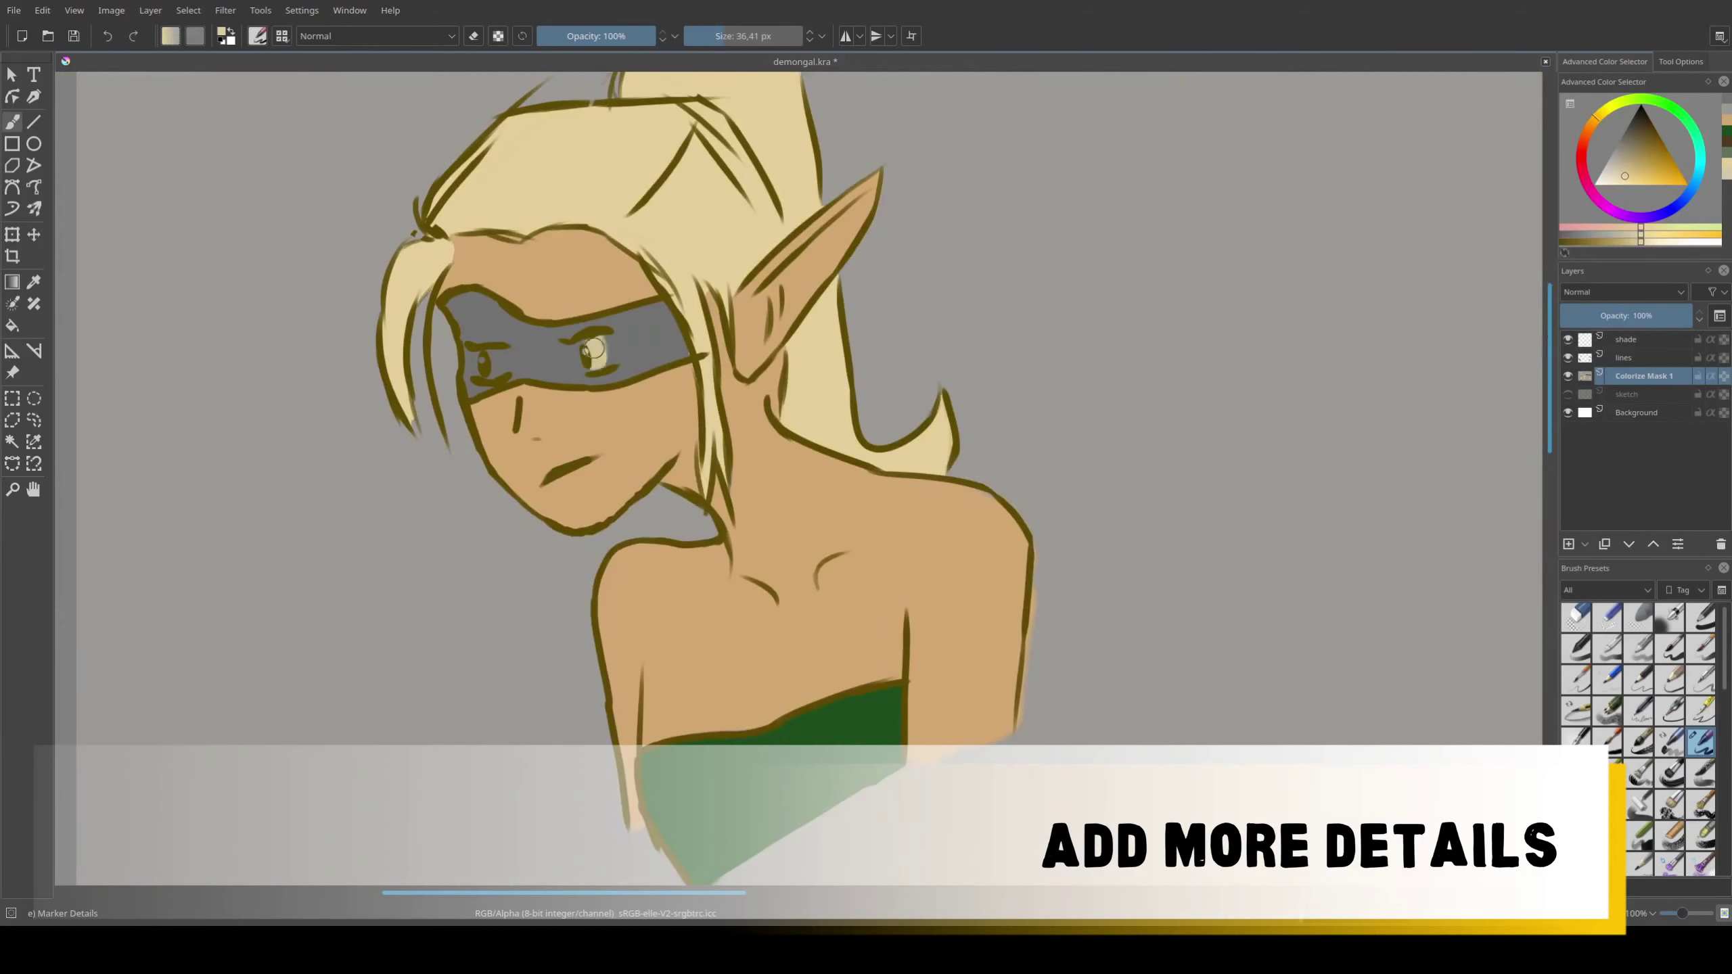
{"action": "mouse_move", "coordinate": [606, 343]}
{"action": "left_mouse_down"}
{"action": "mouse_move", "coordinate": [593, 357]}
{"action": "mouse_move", "coordinate": [614, 354]}
{"action": "left_mouse_up"}
{"action": "left_click", "coordinate": [1621, 183]}
{"action": "left_click", "coordinate": [1618, 189]}
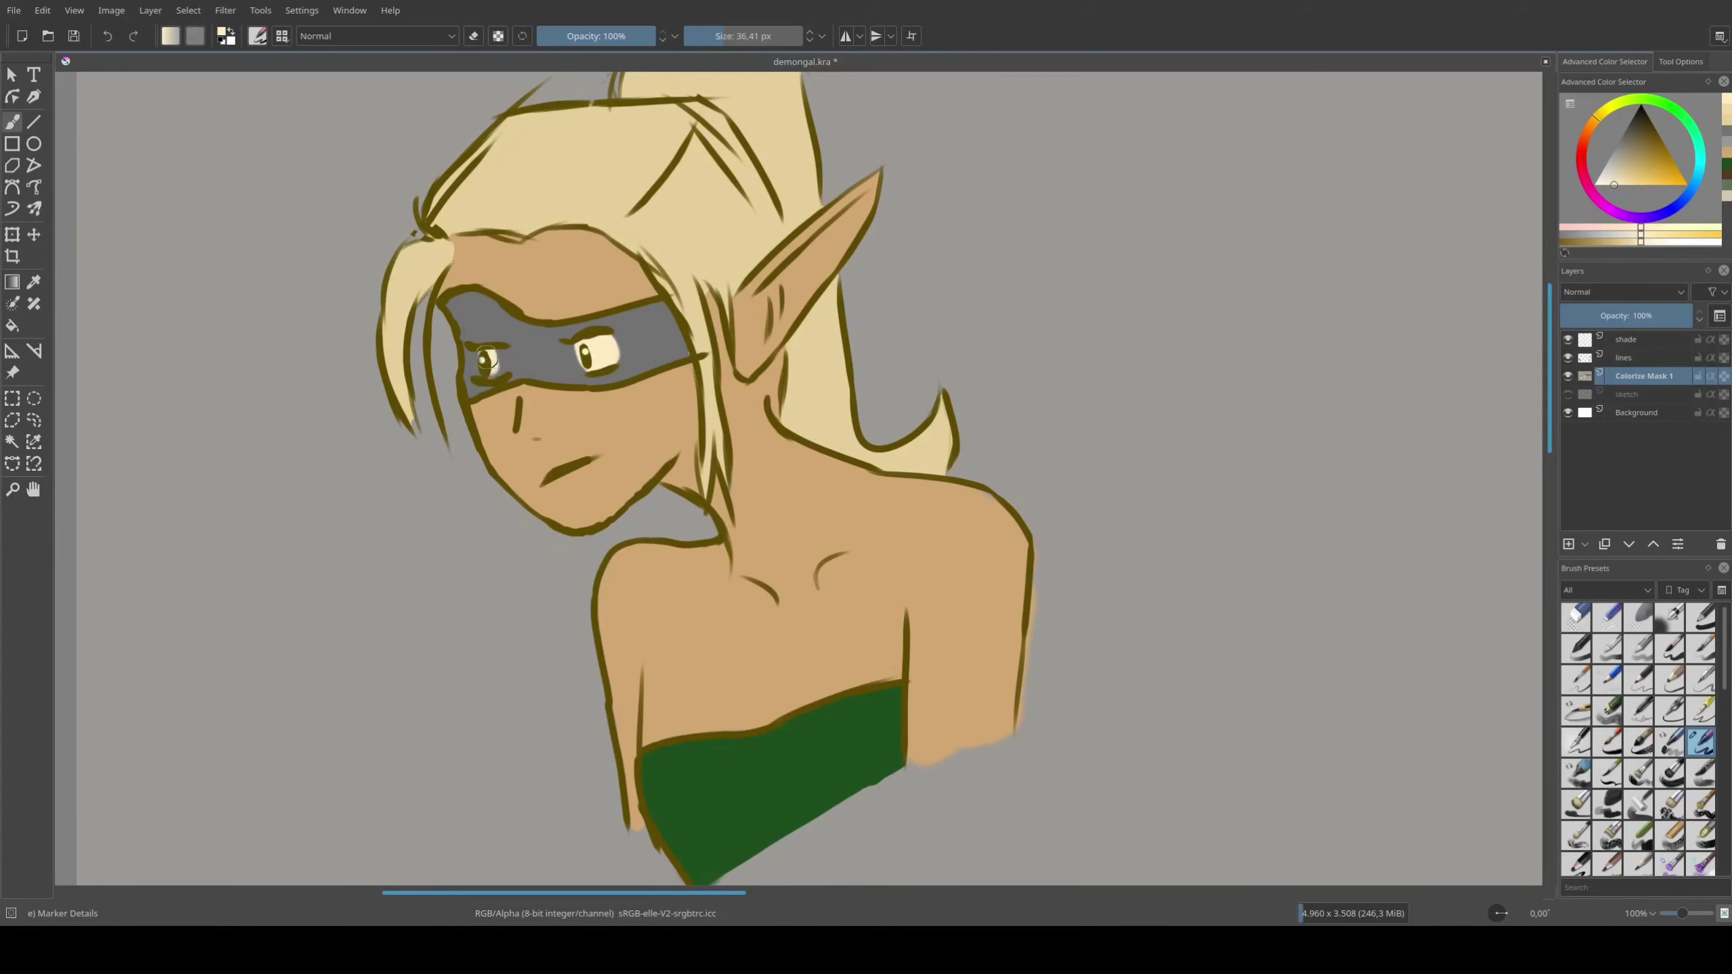
{"action": "left_click_drag", "start_coordinate": [478, 358], "coordinate": [498, 359]}
Paint the whites of the left and right eyes and the seated elf's eye
{"action": "scroll", "coordinate": [496, 360], "scroll_direction": "down", "scroll_amount": 5, "text": "ctrl"}
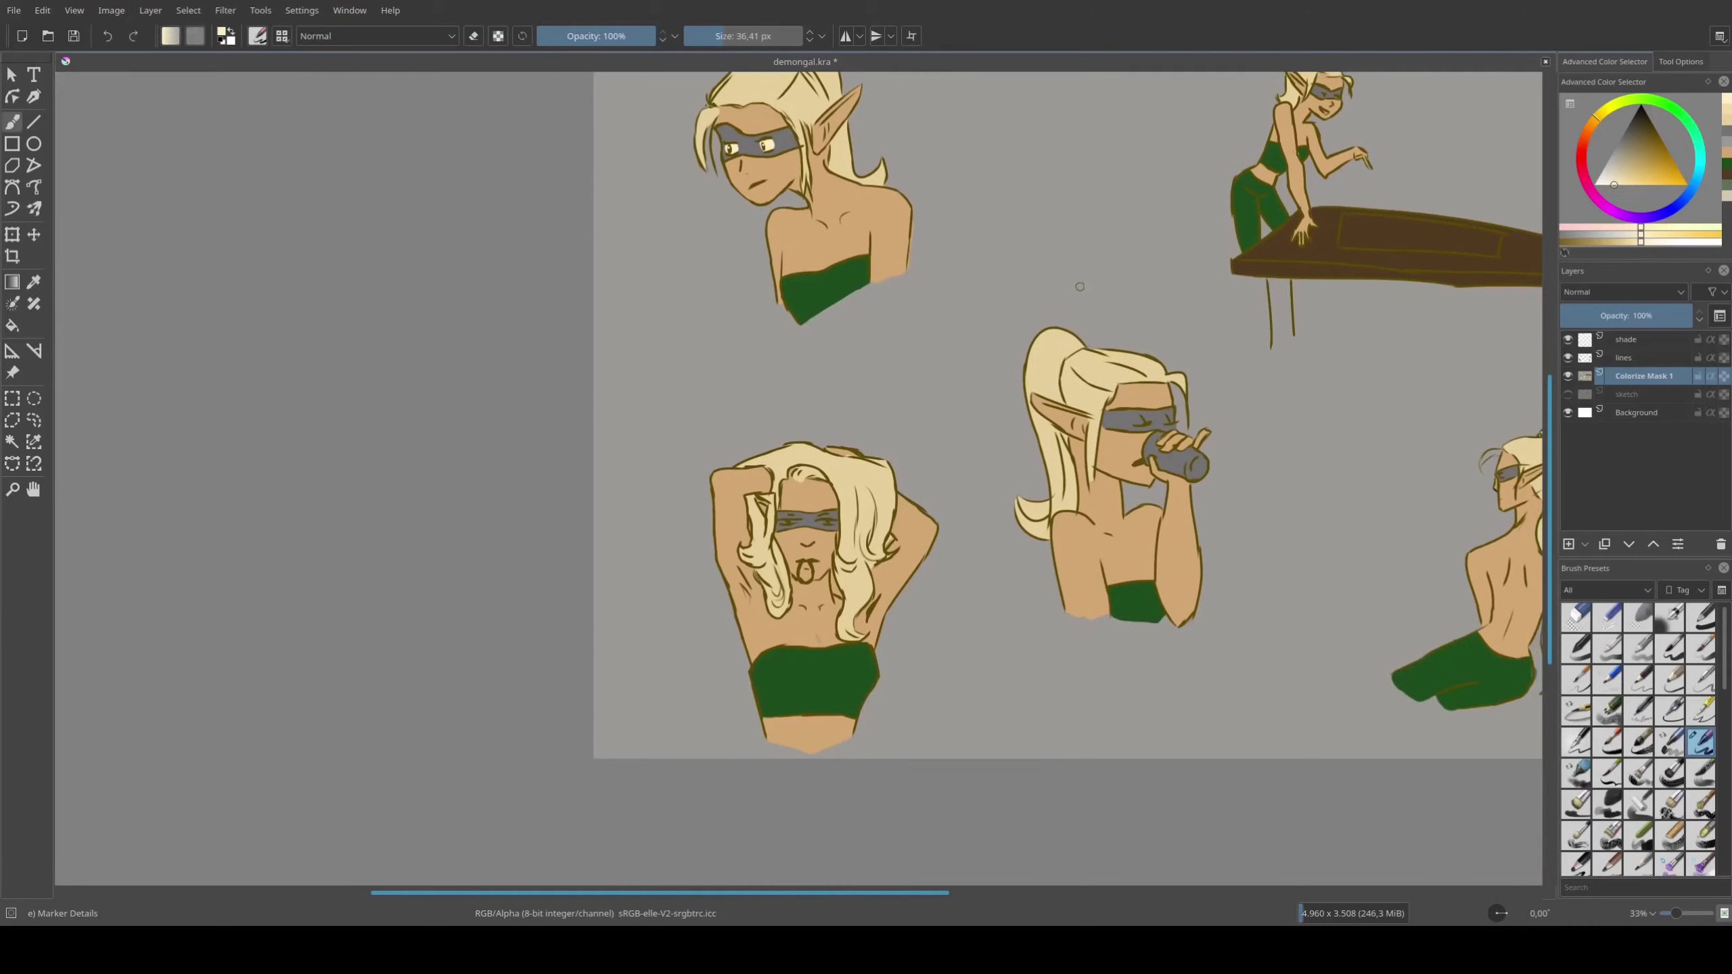
{"action": "scroll", "coordinate": [682, 478], "scroll_direction": "up", "scroll_amount": 5, "text": "ctrl"}
{"action": "scroll", "coordinate": [852, 423], "scroll_direction": "down", "scroll_amount": 3}
{"action": "scroll", "coordinate": [873, 298], "scroll_direction": "up", "scroll_amount": 6}
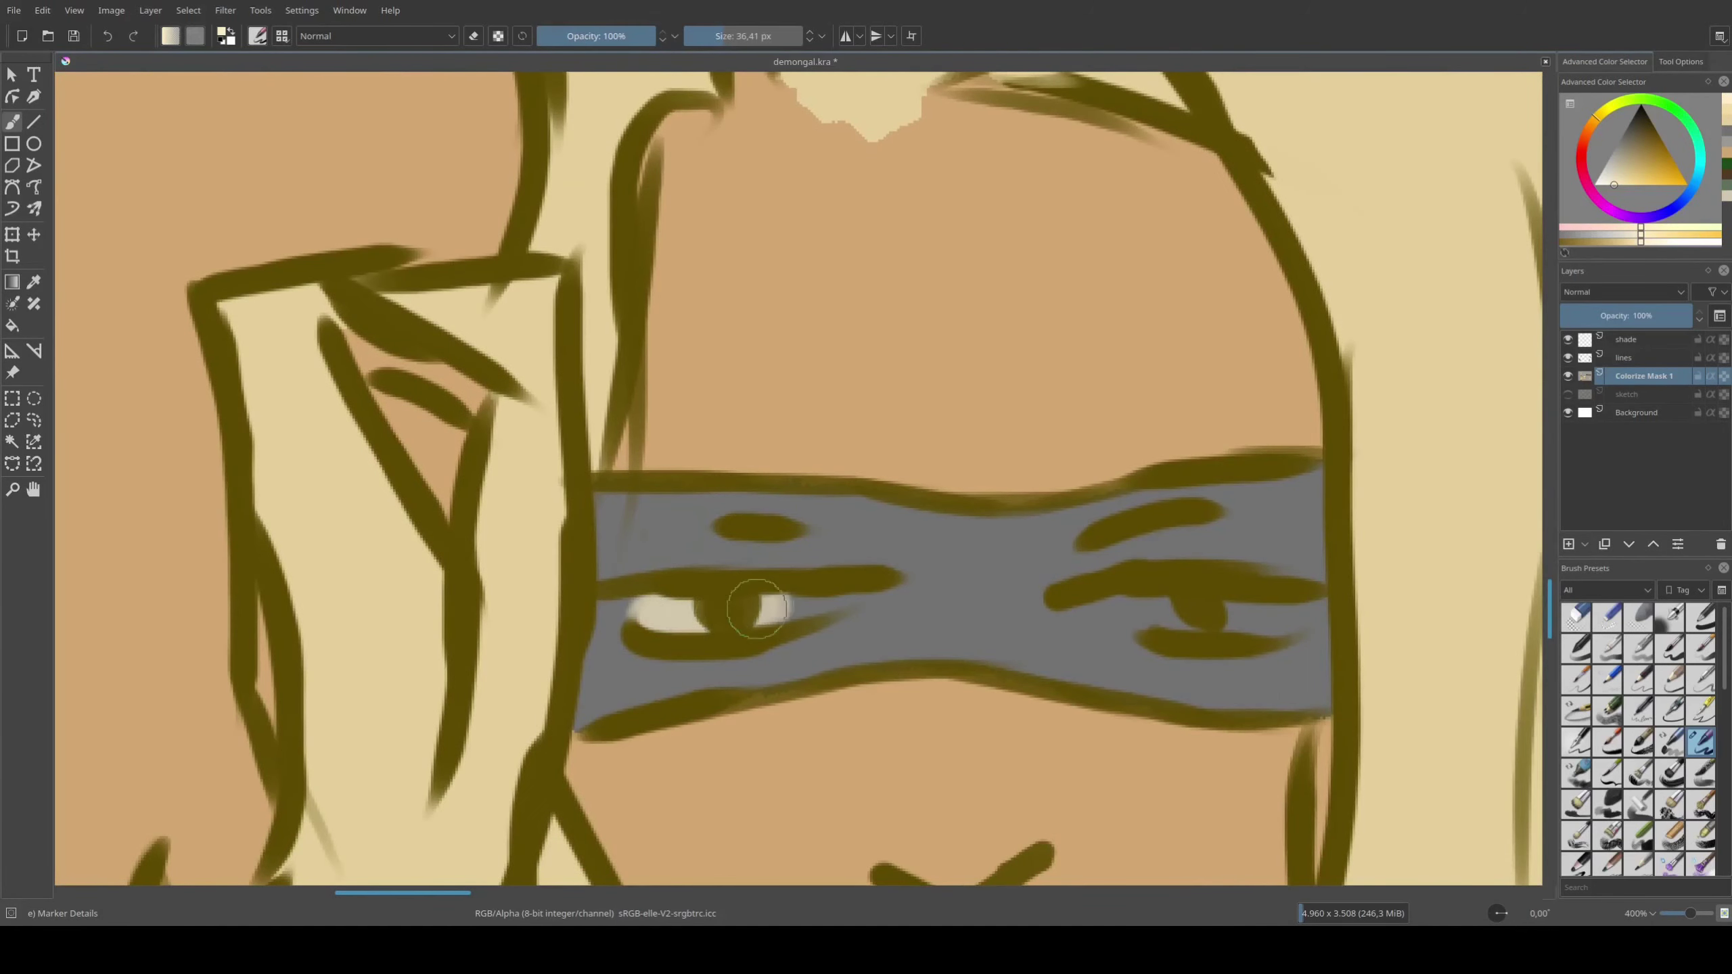
{"action": "left_click_drag", "start_coordinate": [669, 613], "coordinate": [846, 592]}
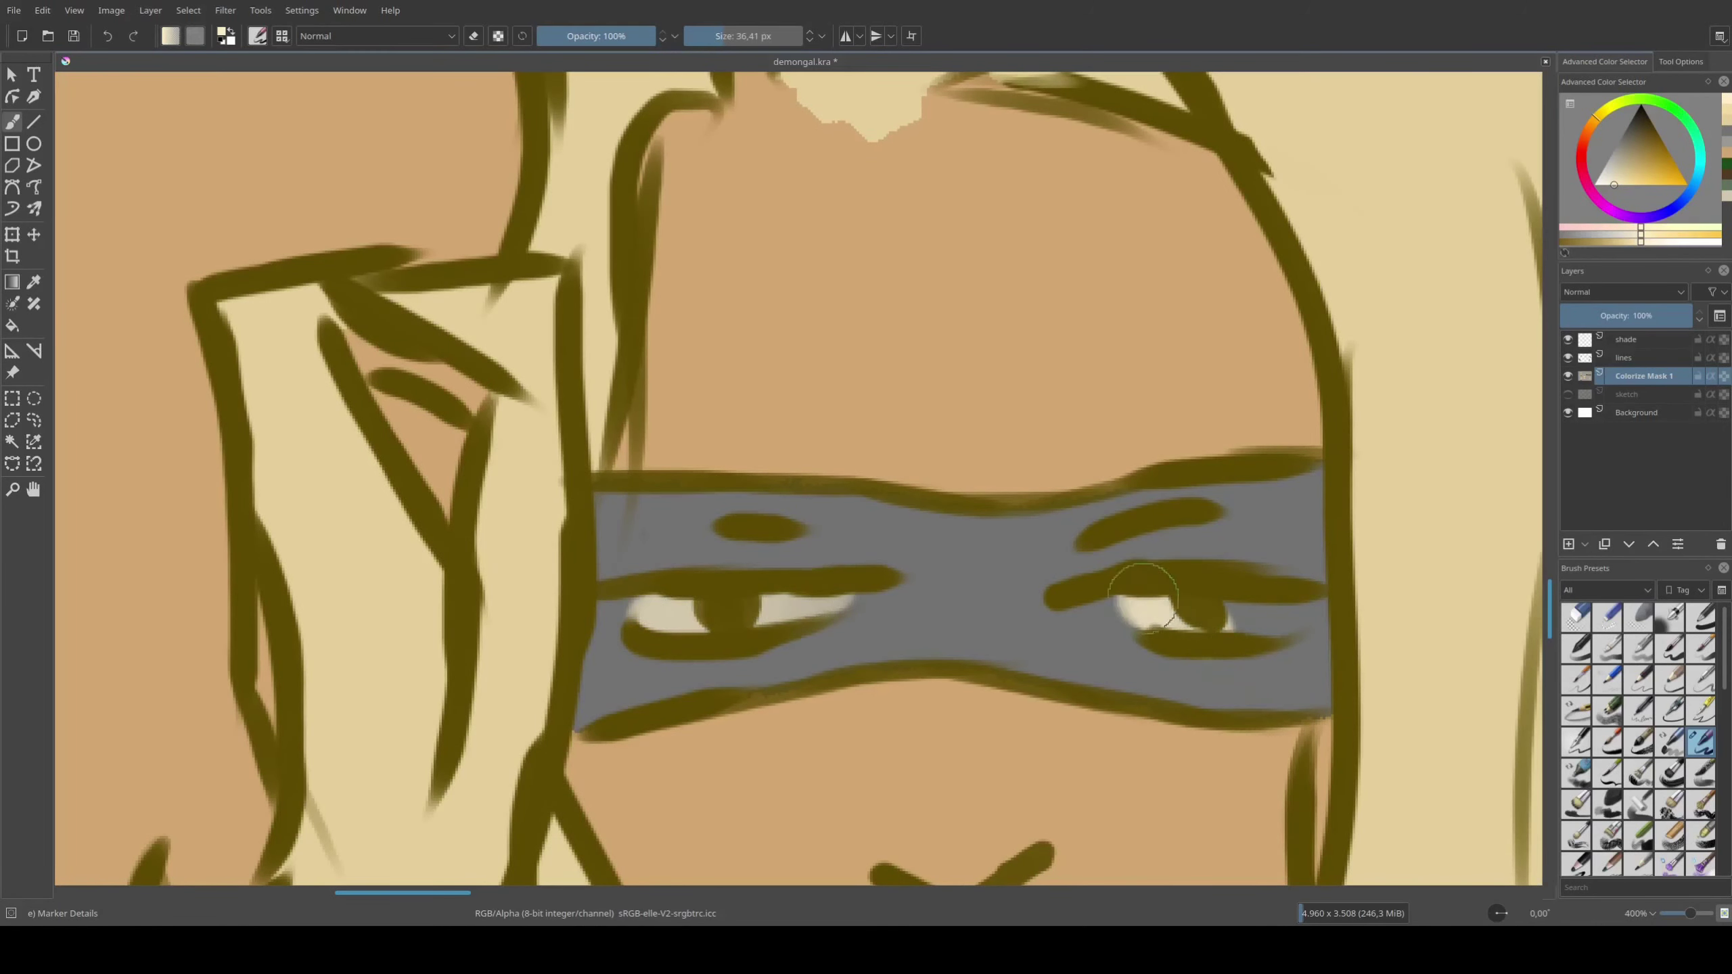
{"action": "left_click_drag", "start_coordinate": [1145, 590], "coordinate": [1274, 610]}
{"action": "scroll", "coordinate": [1274, 609], "scroll_direction": "down", "scroll_amount": 4}
{"action": "scroll", "coordinate": [1011, 339], "scroll_direction": "right", "scroll_amount": 5}
{"action": "scroll", "coordinate": [1010, 339], "scroll_direction": "right", "scroll_amount": 5}
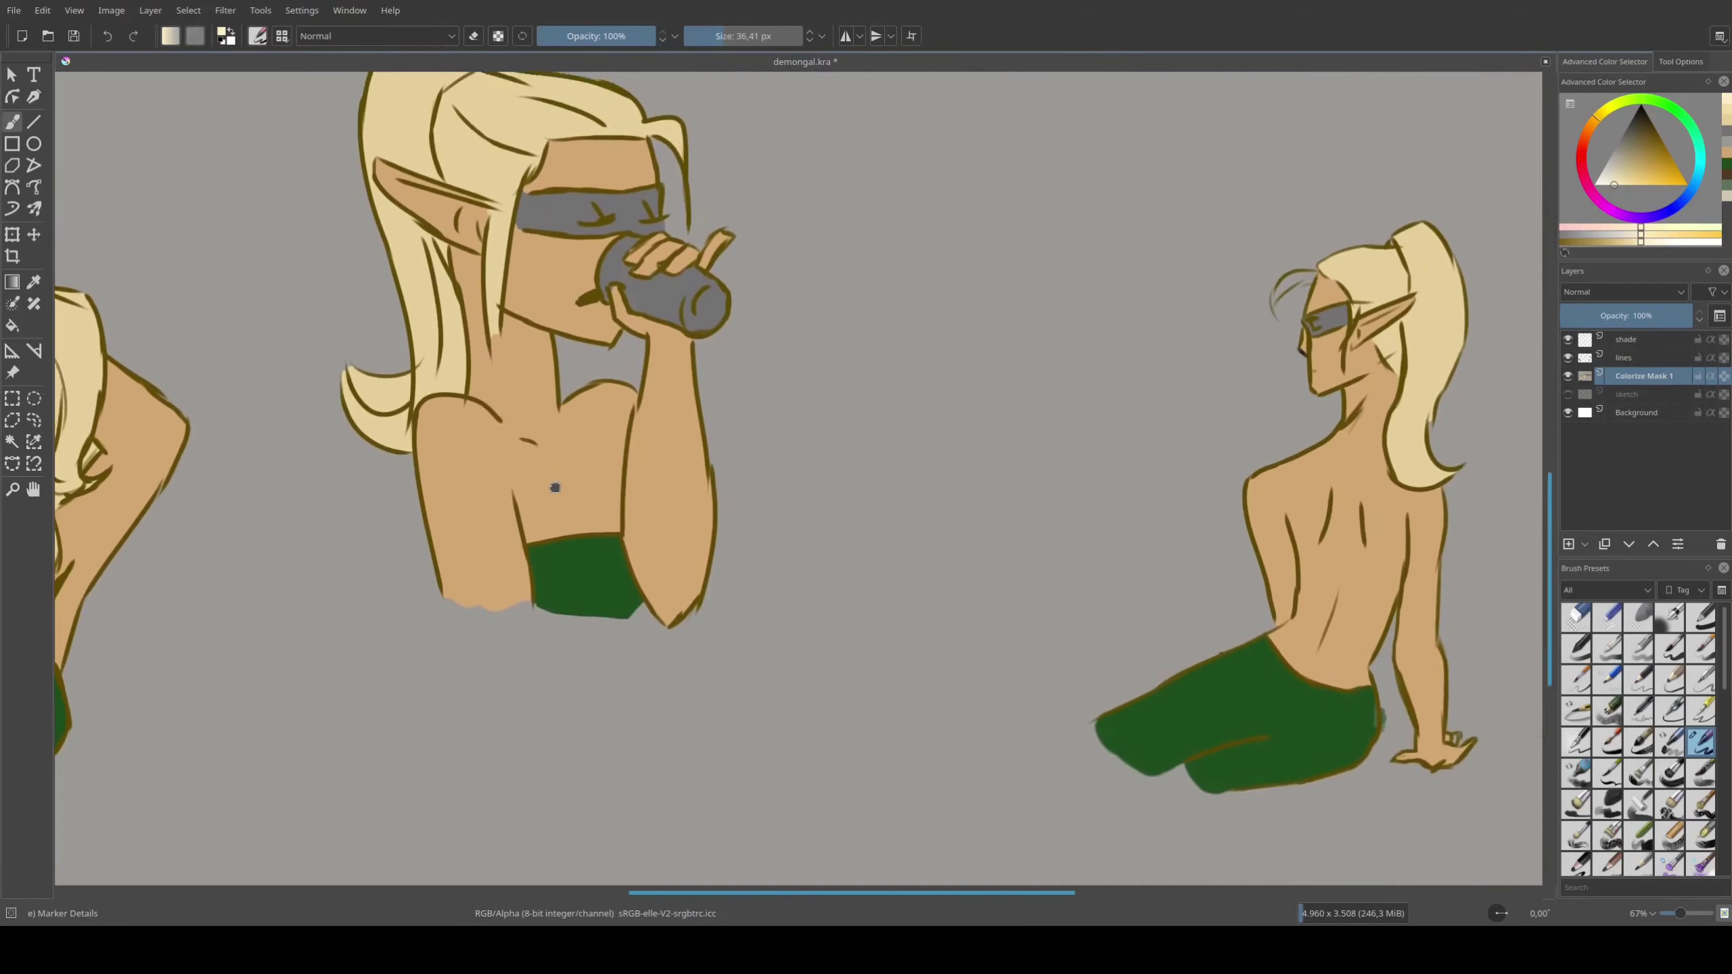
{"action": "scroll", "coordinate": [1011, 339], "scroll_direction": "right", "scroll_amount": 5}
{"action": "scroll", "coordinate": [1010, 339], "scroll_direction": "right", "scroll_amount": 5}
{"action": "scroll", "coordinate": [576, 495], "scroll_direction": "right", "scroll_amount": 5}
{"action": "left_click_drag", "start_coordinate": [958, 539], "coordinate": [985, 526]}
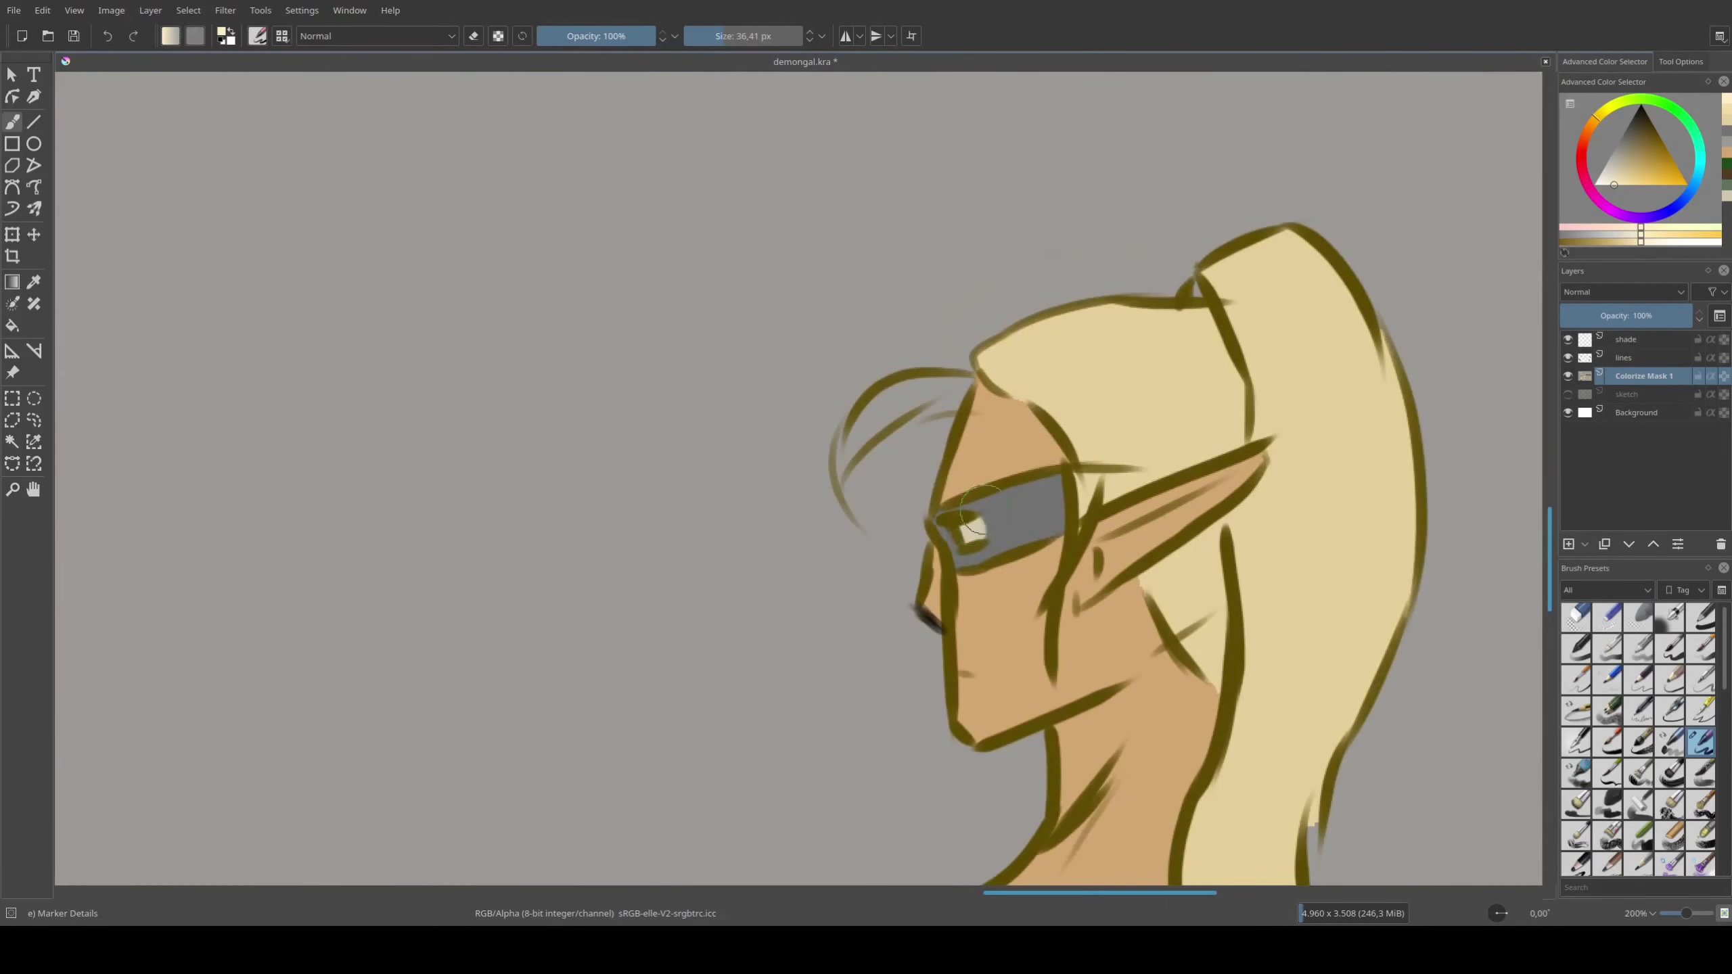
Sample the hair colour to touch up the seated elf's hair, then shade her trouser folds on the 'shade' layer
{"action": "scroll", "coordinate": [975, 533], "scroll_direction": "down", "scroll_amount": 3}
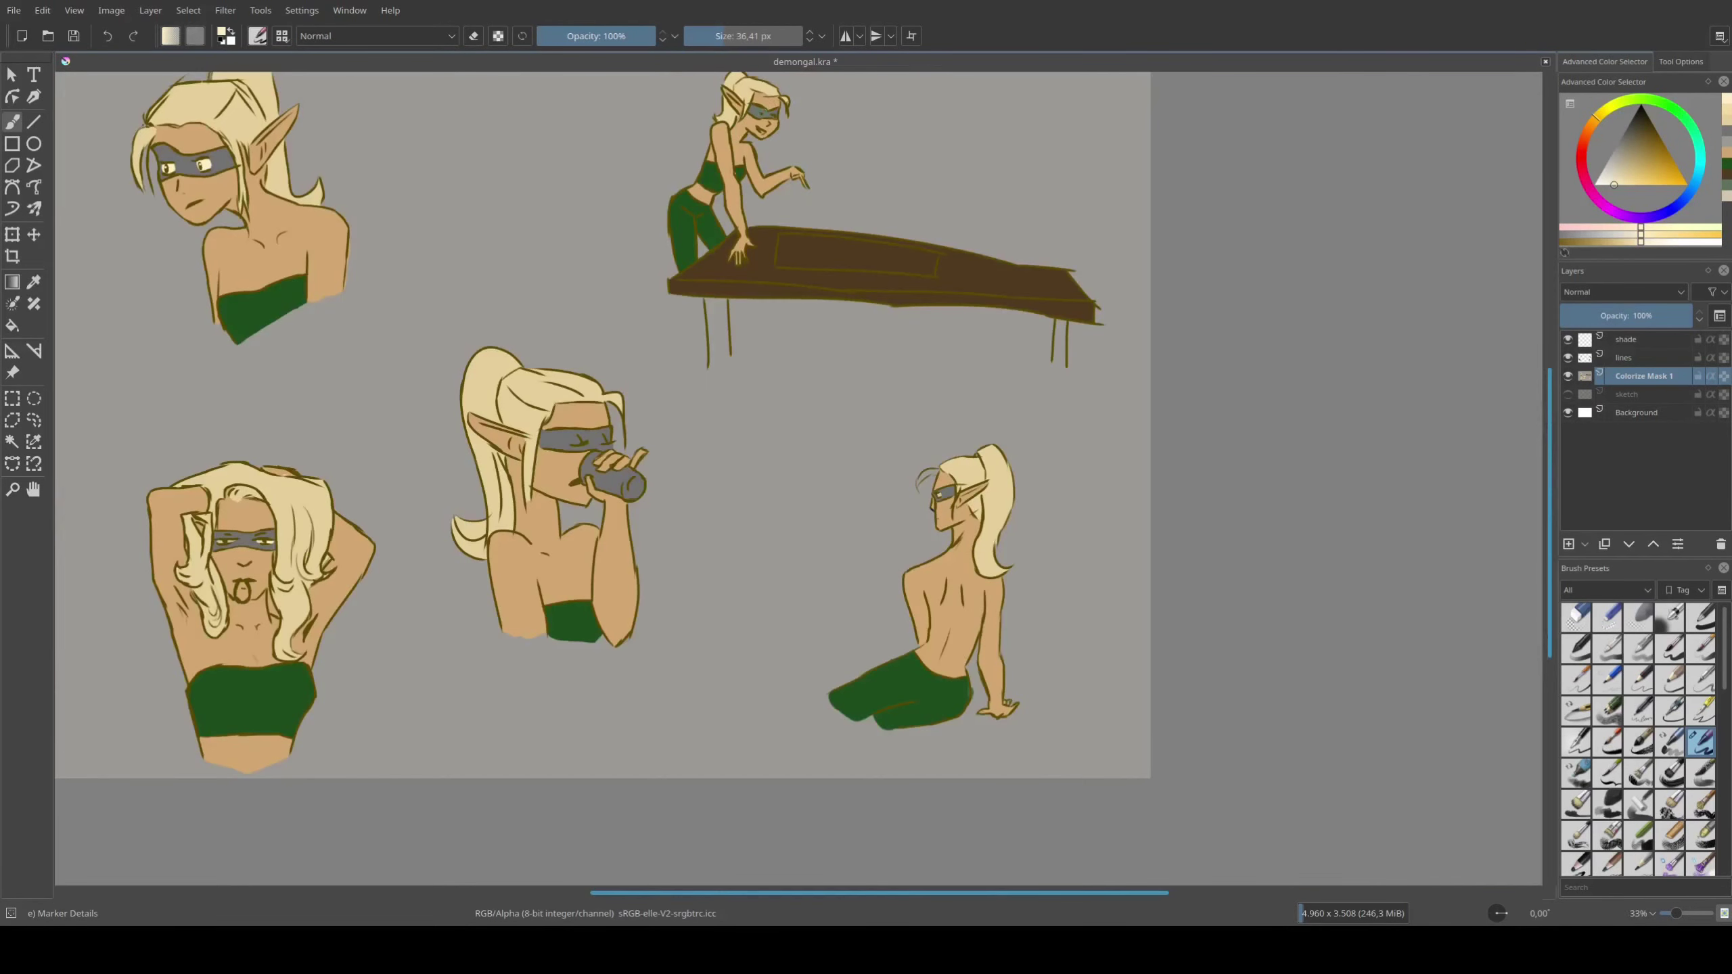
{"action": "scroll", "coordinate": [778, 619], "scroll_direction": "up", "scroll_amount": 2}
{"action": "scroll", "coordinate": [778, 619], "scroll_direction": "up", "scroll_amount": 3}
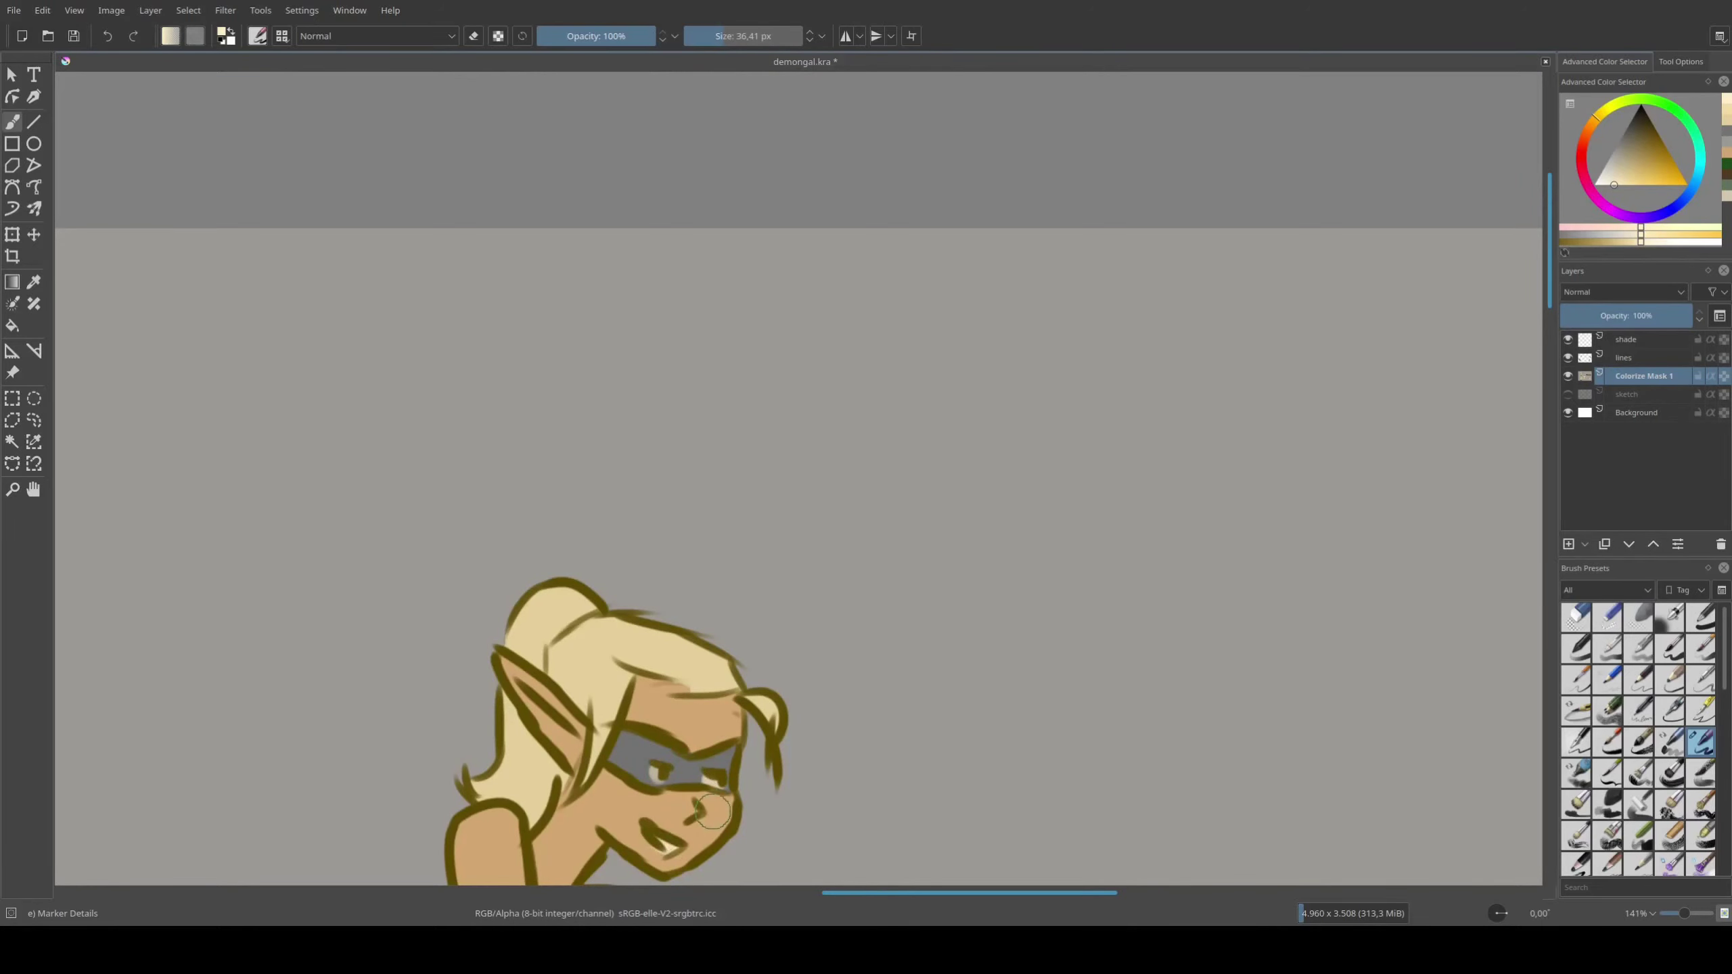
{"action": "scroll", "coordinate": [712, 812], "scroll_direction": "down", "scroll_amount": 4}
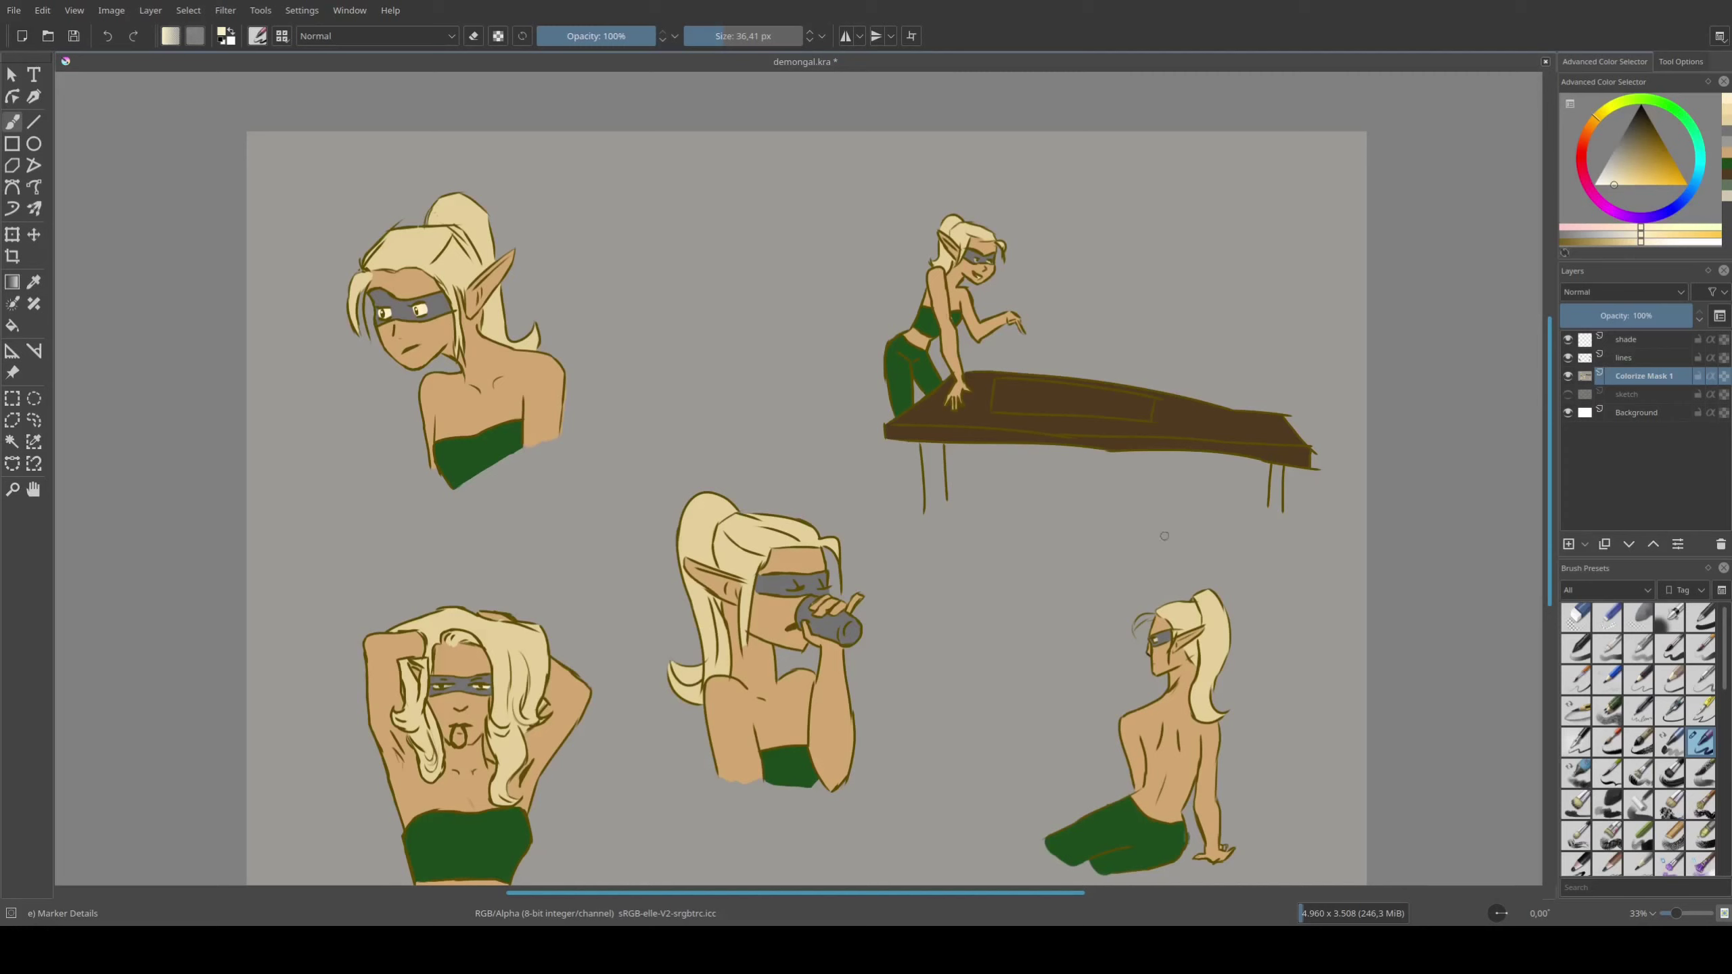
{"action": "scroll", "coordinate": [1164, 536], "scroll_direction": "up", "scroll_amount": 4}
{"action": "scroll", "coordinate": [1163, 539], "scroll_direction": "down", "scroll_amount": 10}
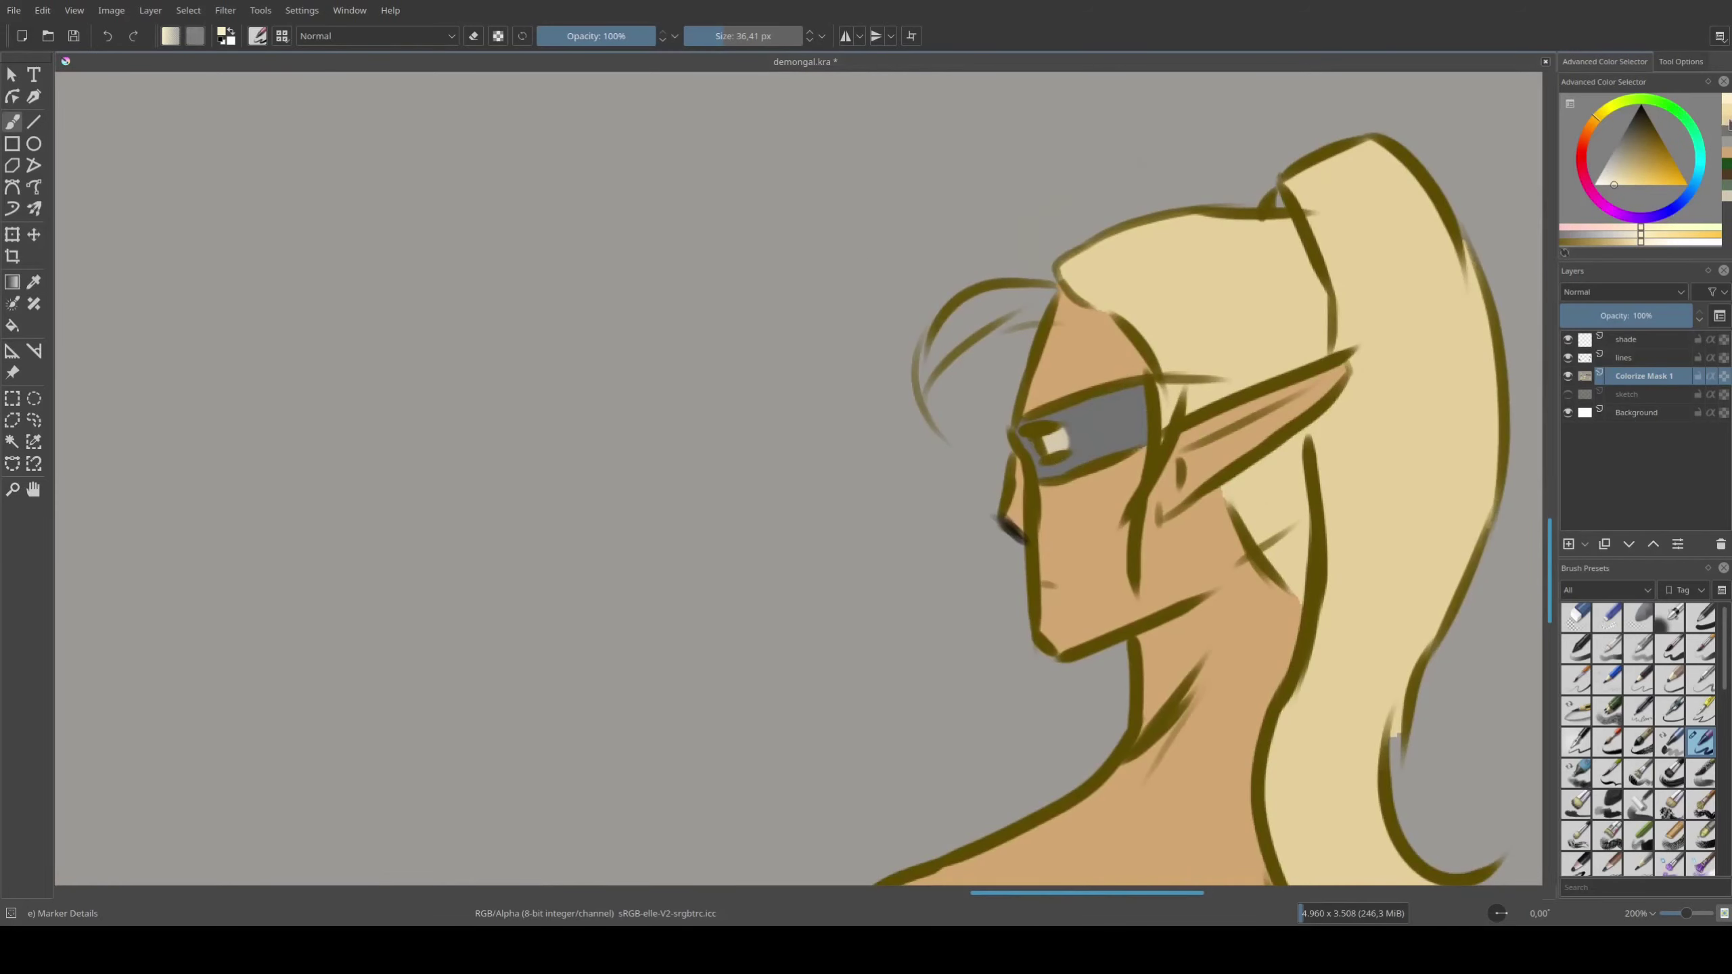
{"action": "left_click", "coordinate": [995, 304], "text": "ctrl"}
{"action": "mouse_move", "coordinate": [981, 300]}
{"action": "left_mouse_down"}
{"action": "mouse_move", "coordinate": [1037, 299]}
{"action": "mouse_move", "coordinate": [922, 372]}
{"action": "left_mouse_up"}
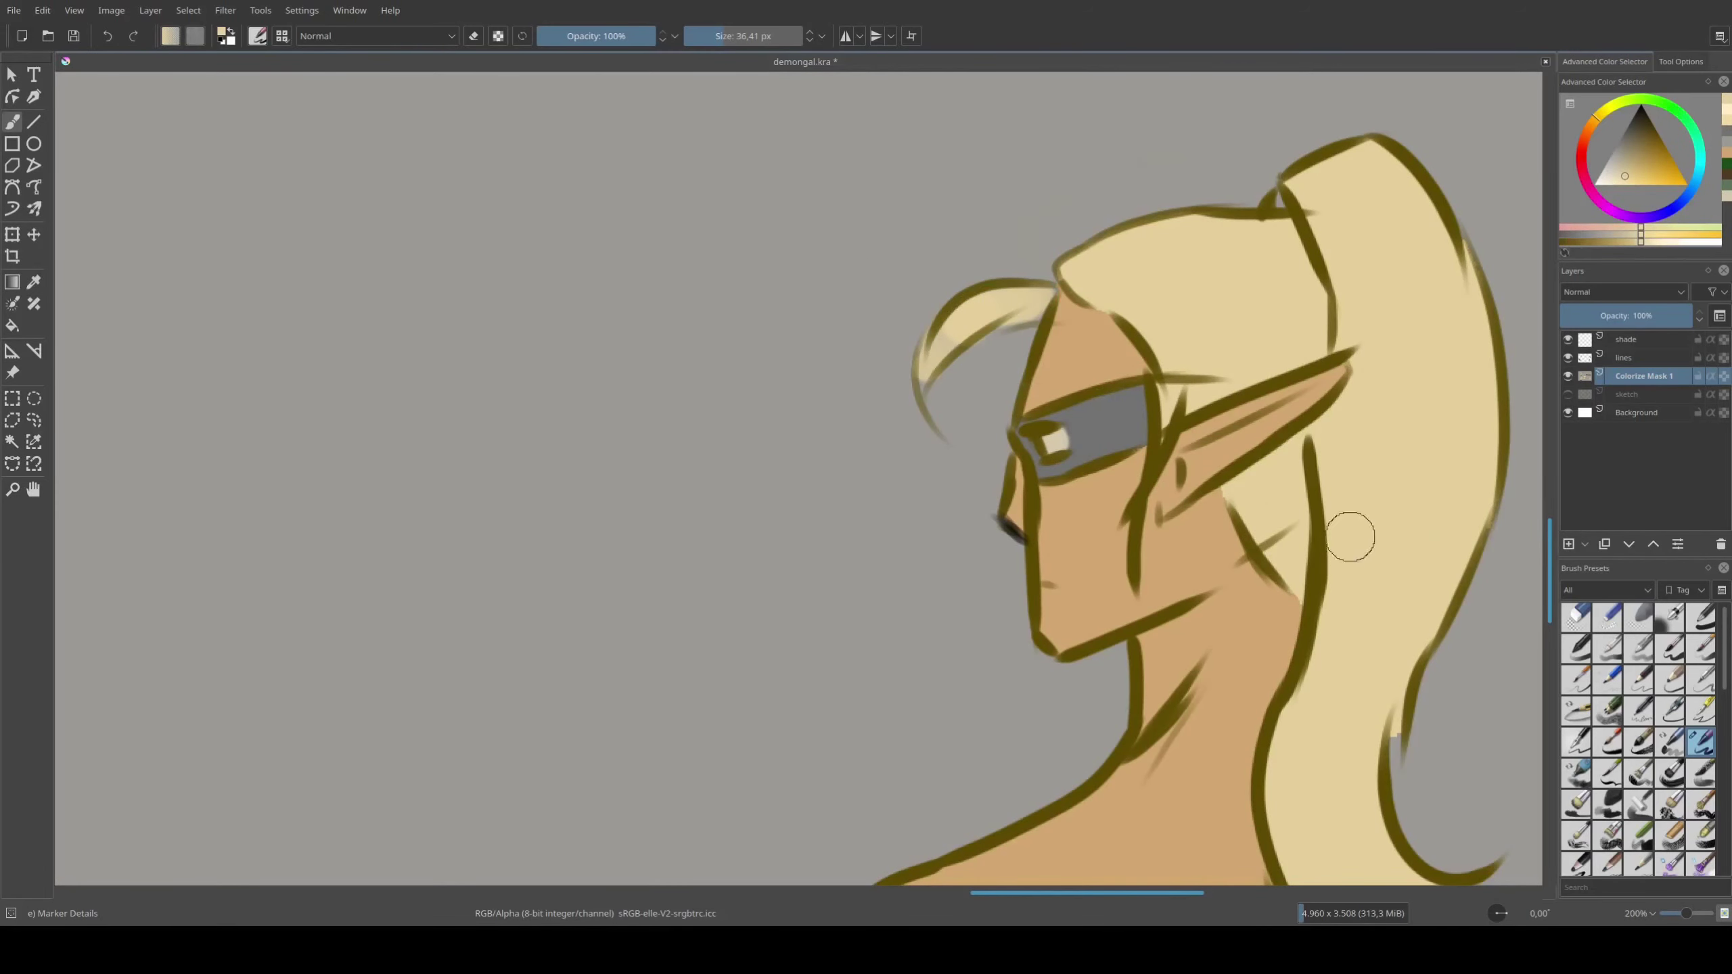
{"action": "left_click", "coordinate": [1626, 339]}
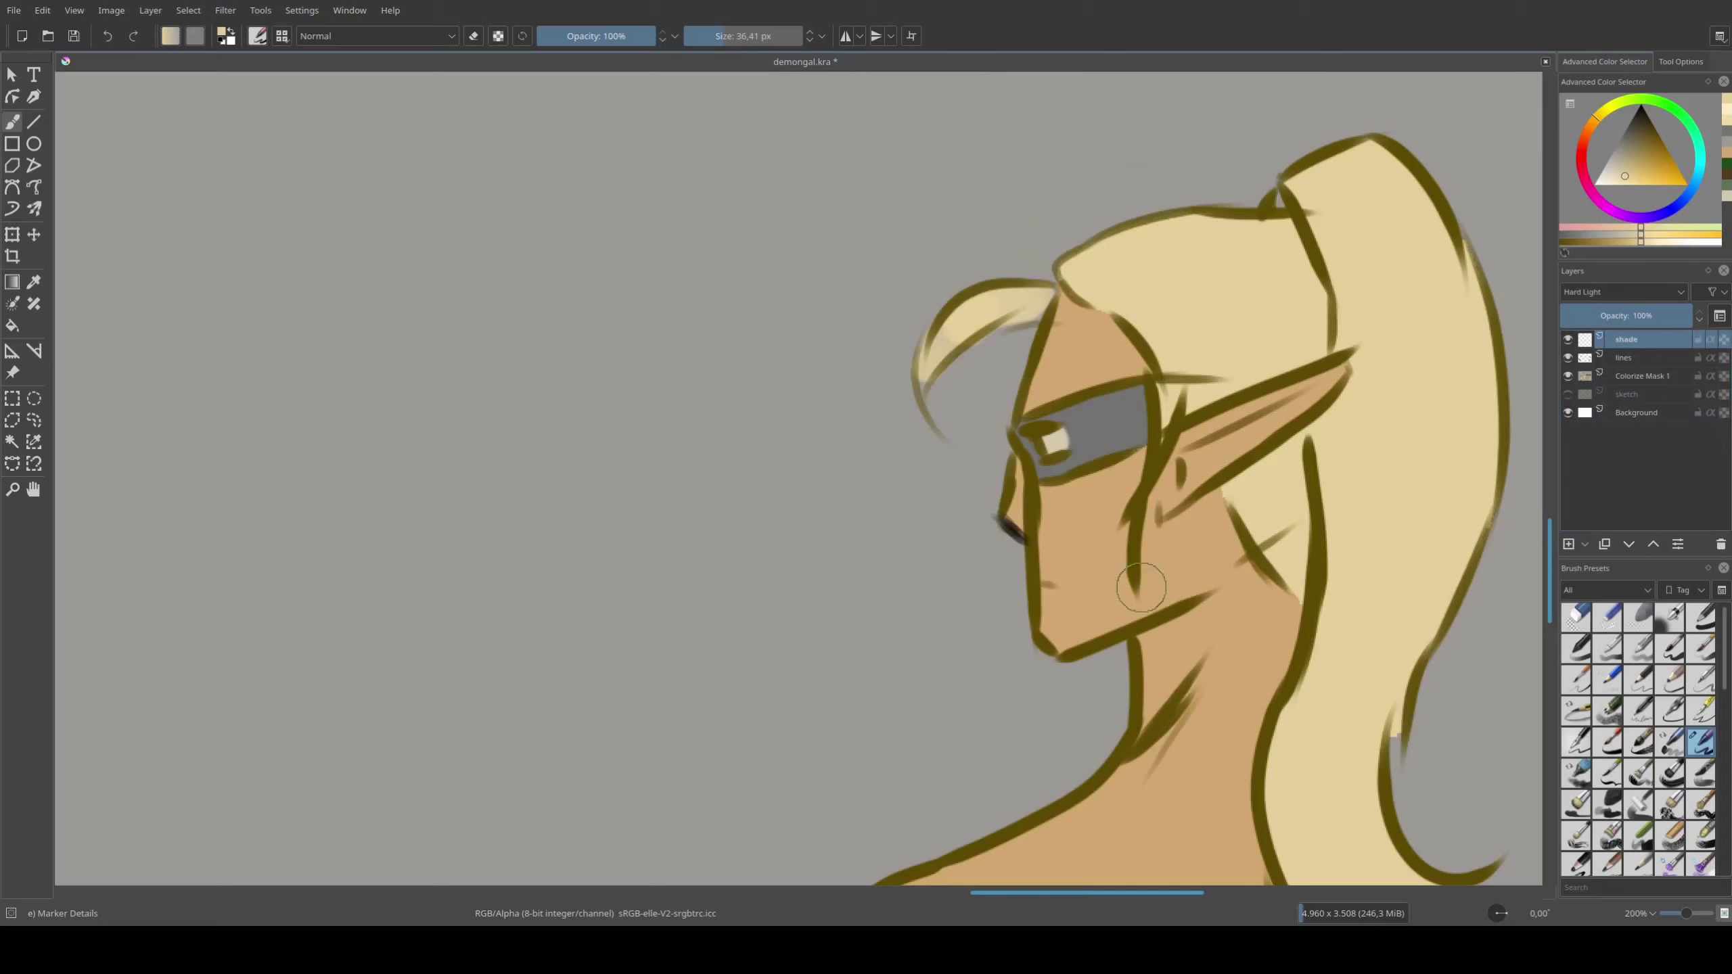
{"action": "mouse_move", "coordinate": [763, 682]}
{"action": "left_mouse_down"}
{"action": "mouse_move", "coordinate": [1013, 669]}
{"action": "mouse_move", "coordinate": [1272, 584]}
{"action": "mouse_move", "coordinate": [1263, 519]}
{"action": "left_mouse_up"}
Shade the seated elf's arm, spine, hairline and chin in soft orange, redoing one stray stroke
{"action": "mouse_move", "coordinate": [950, 293]}
{"action": "left_mouse_down"}
{"action": "mouse_move", "coordinate": [921, 518]}
{"action": "mouse_move", "coordinate": [973, 689]}
{"action": "mouse_move", "coordinate": [1059, 839]}
{"action": "mouse_move", "coordinate": [1111, 785]}
{"action": "left_mouse_up"}
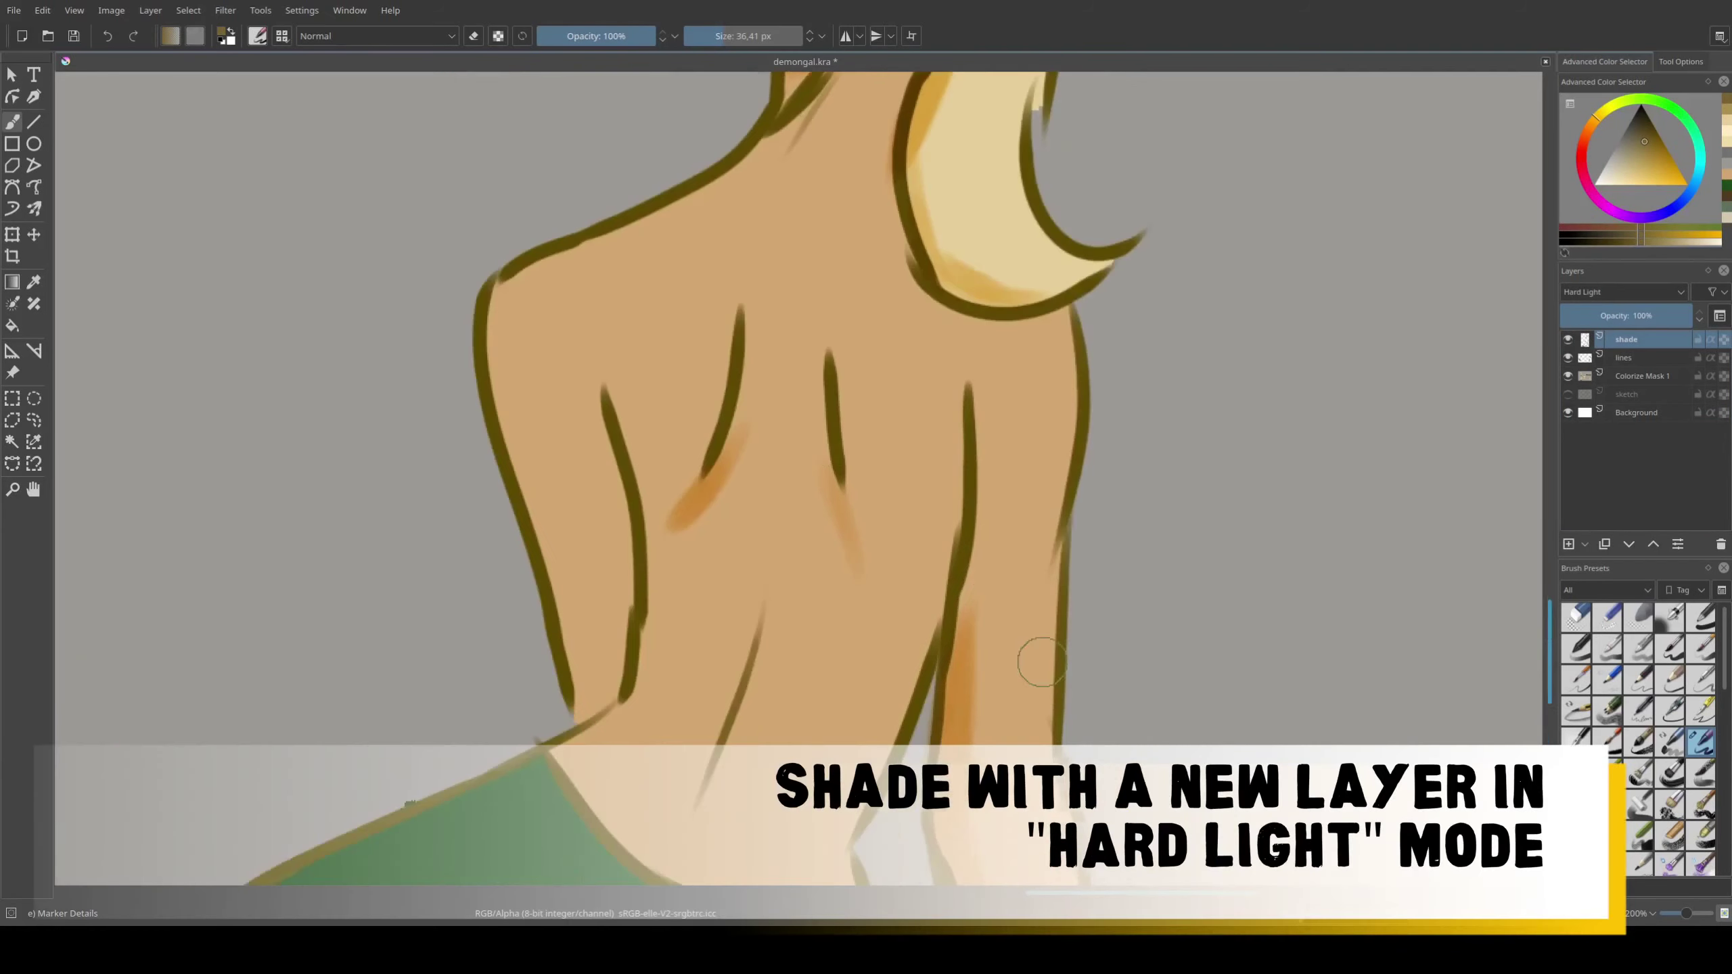
{"action": "left_click_drag", "start_coordinate": [586, 399], "coordinate": [630, 607]}
{"action": "mouse_move", "coordinate": [627, 546]}
{"action": "left_mouse_down"}
{"action": "mouse_move", "coordinate": [594, 724]}
{"action": "mouse_move", "coordinate": [644, 700]}
{"action": "mouse_move", "coordinate": [621, 631]}
{"action": "left_mouse_up"}
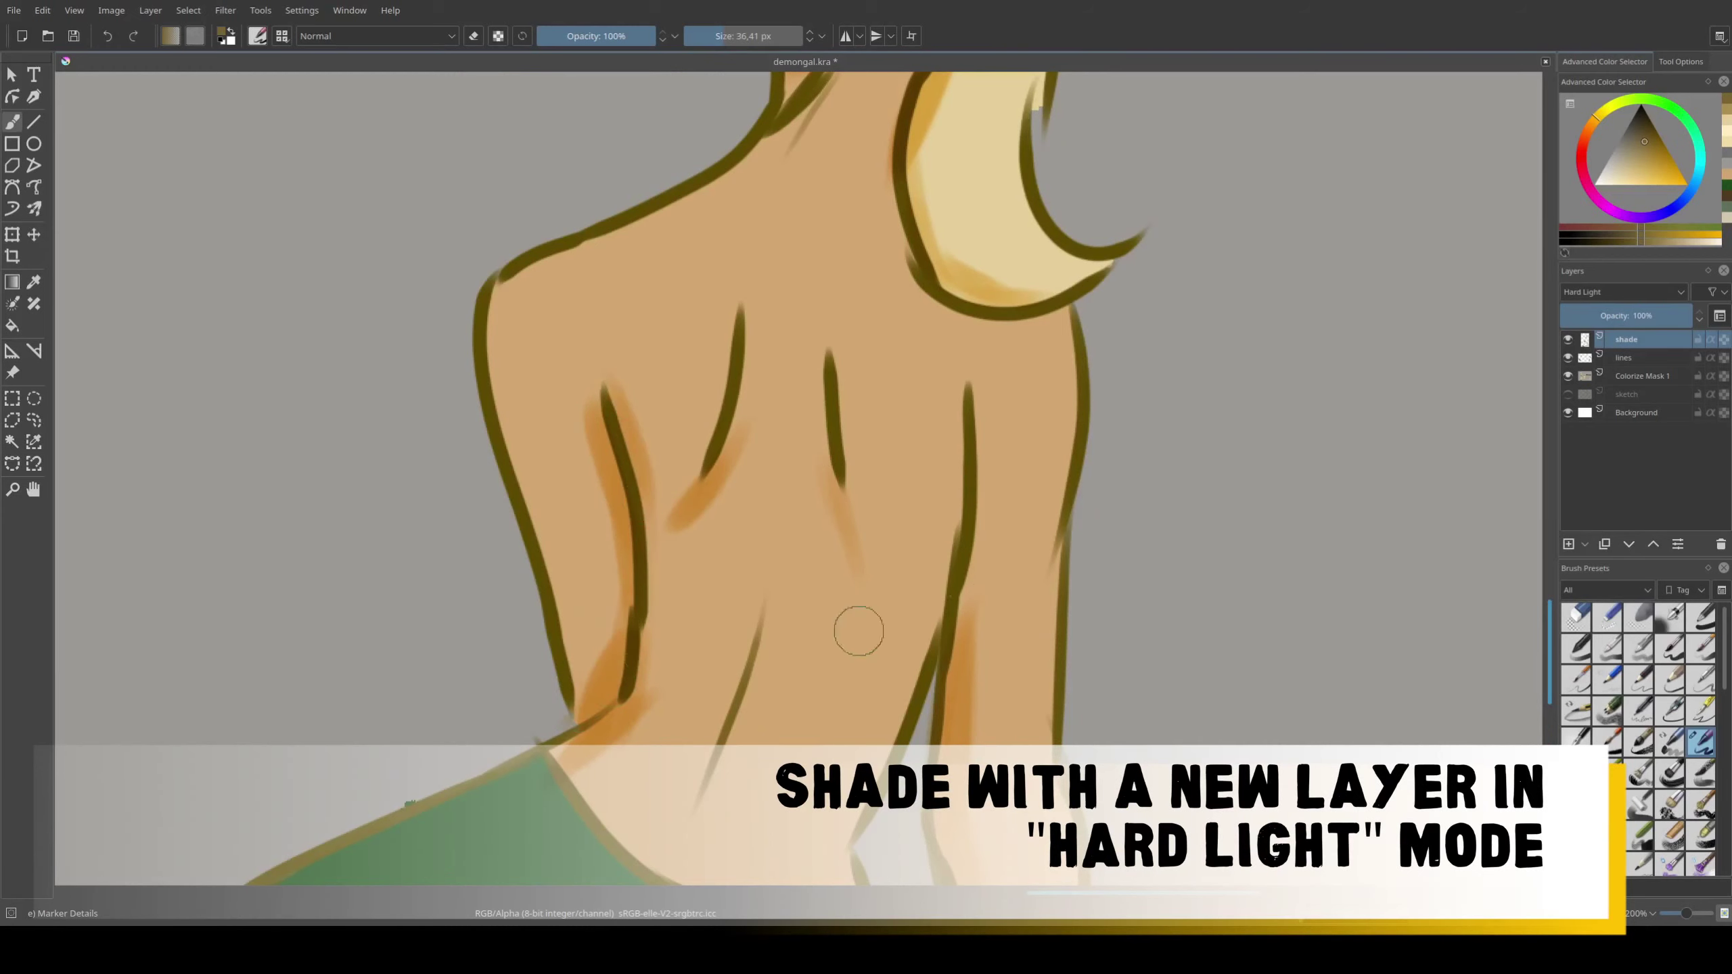
{"action": "left_click_drag", "start_coordinate": [849, 604], "coordinate": [829, 505]}
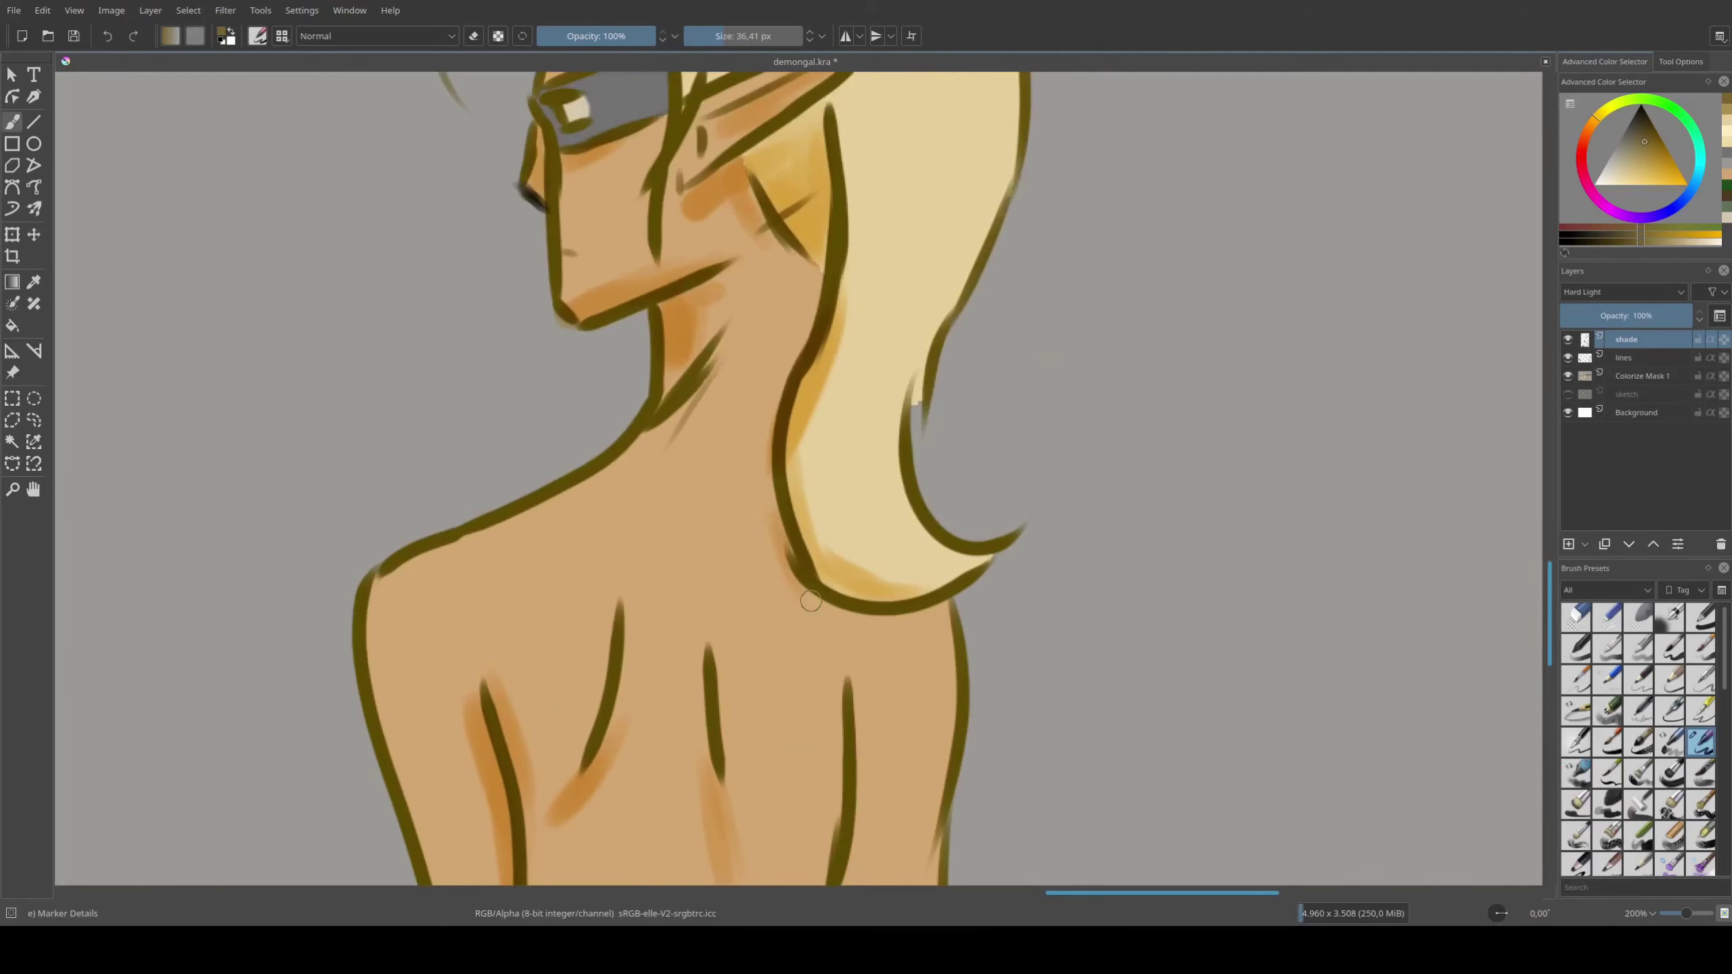
{"action": "left_click_drag", "start_coordinate": [810, 601], "coordinate": [900, 638]}
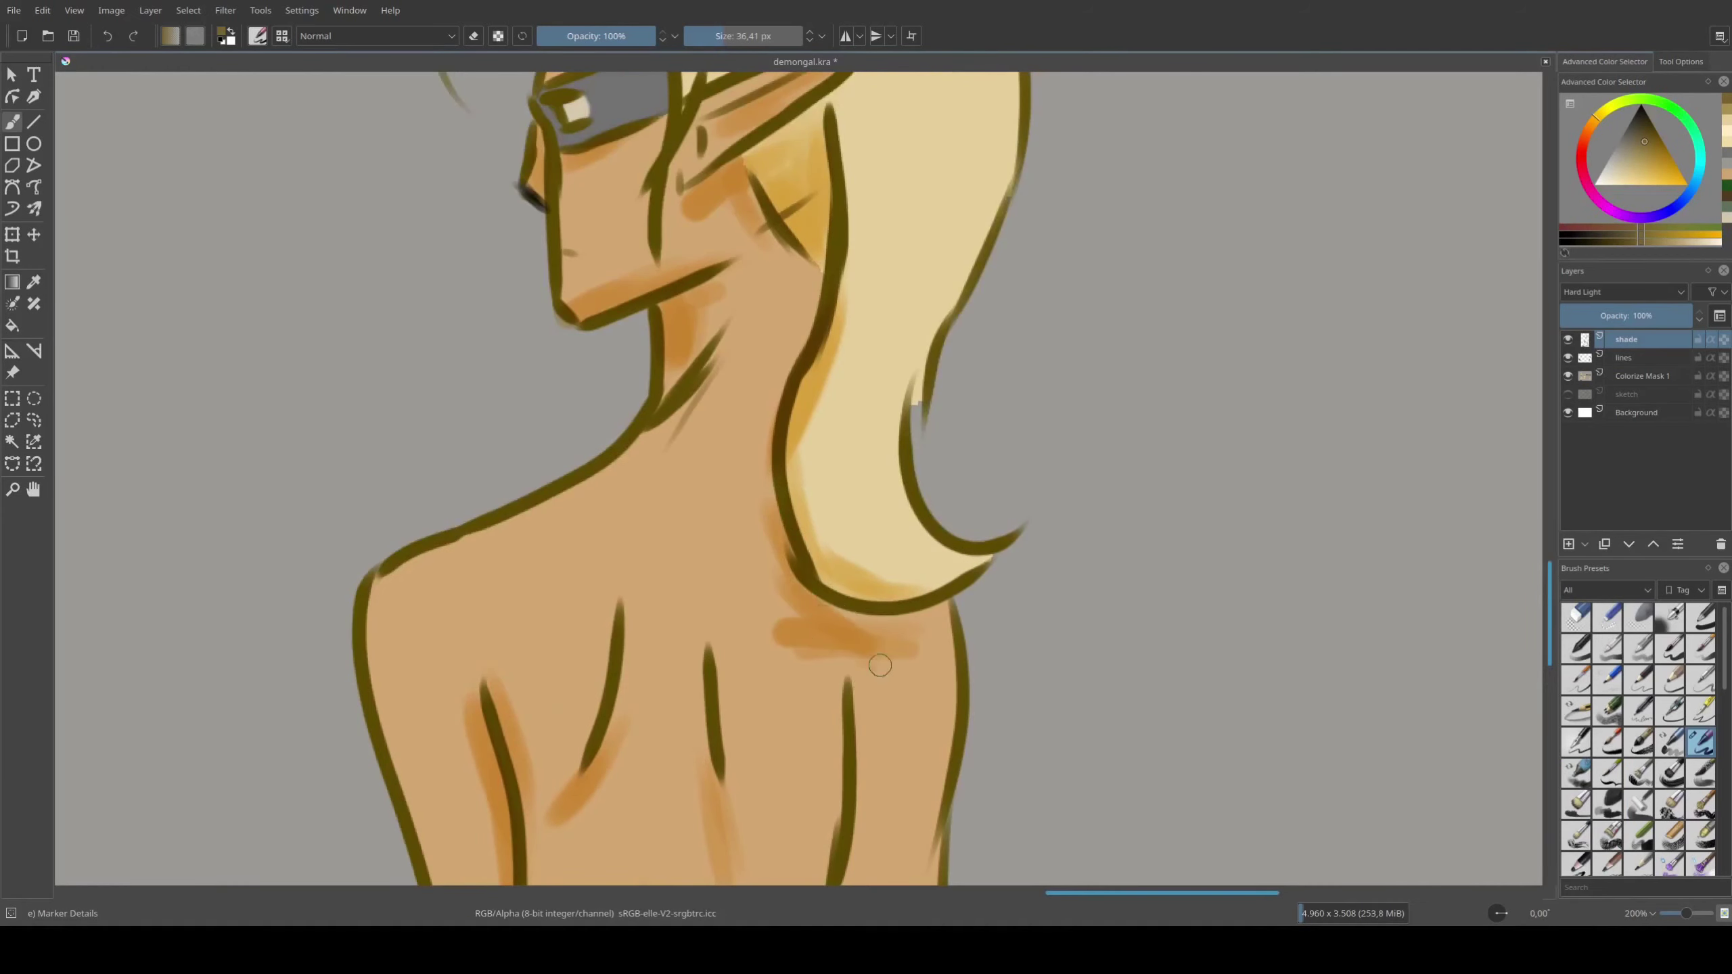
{"action": "key", "text": "ctrl+z"}
{"action": "left_click_drag", "start_coordinate": [792, 587], "coordinate": [909, 625]}
{"action": "mouse_move", "coordinate": [733, 290]}
{"action": "left_mouse_down"}
{"action": "mouse_move", "coordinate": [669, 389]}
{"action": "mouse_move", "coordinate": [715, 341]}
{"action": "left_mouse_up"}
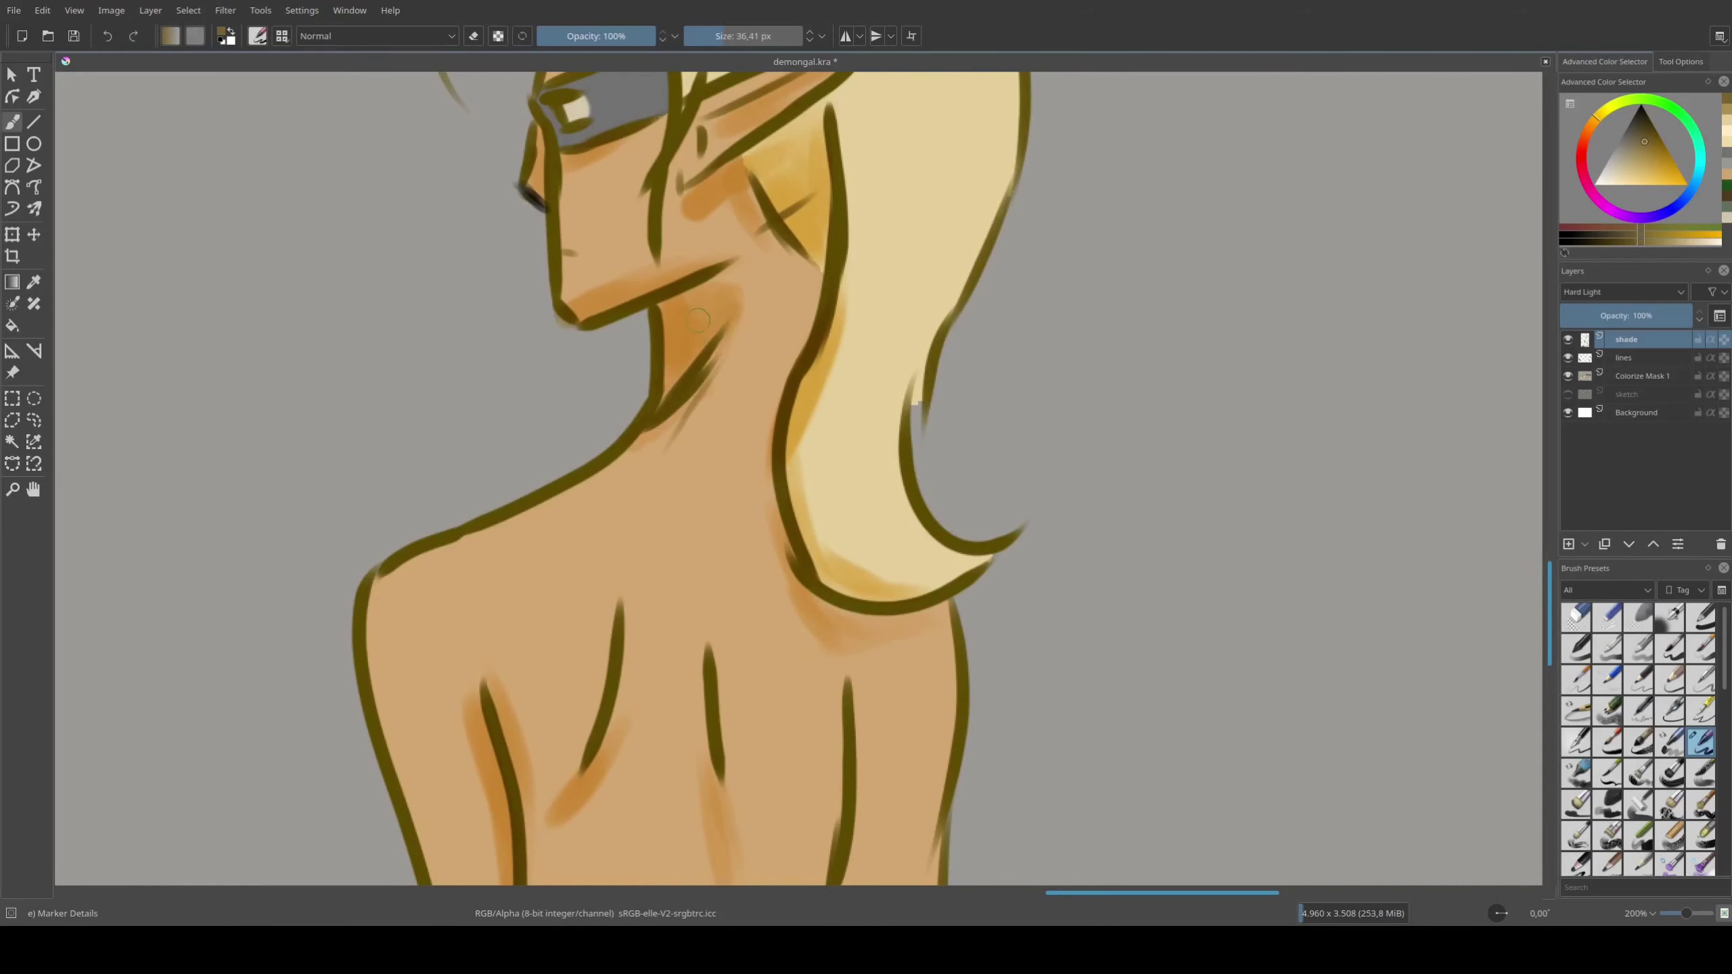
{"action": "left_click_drag", "start_coordinate": [774, 240], "coordinate": [729, 341]}
{"action": "key", "text": "minus"}
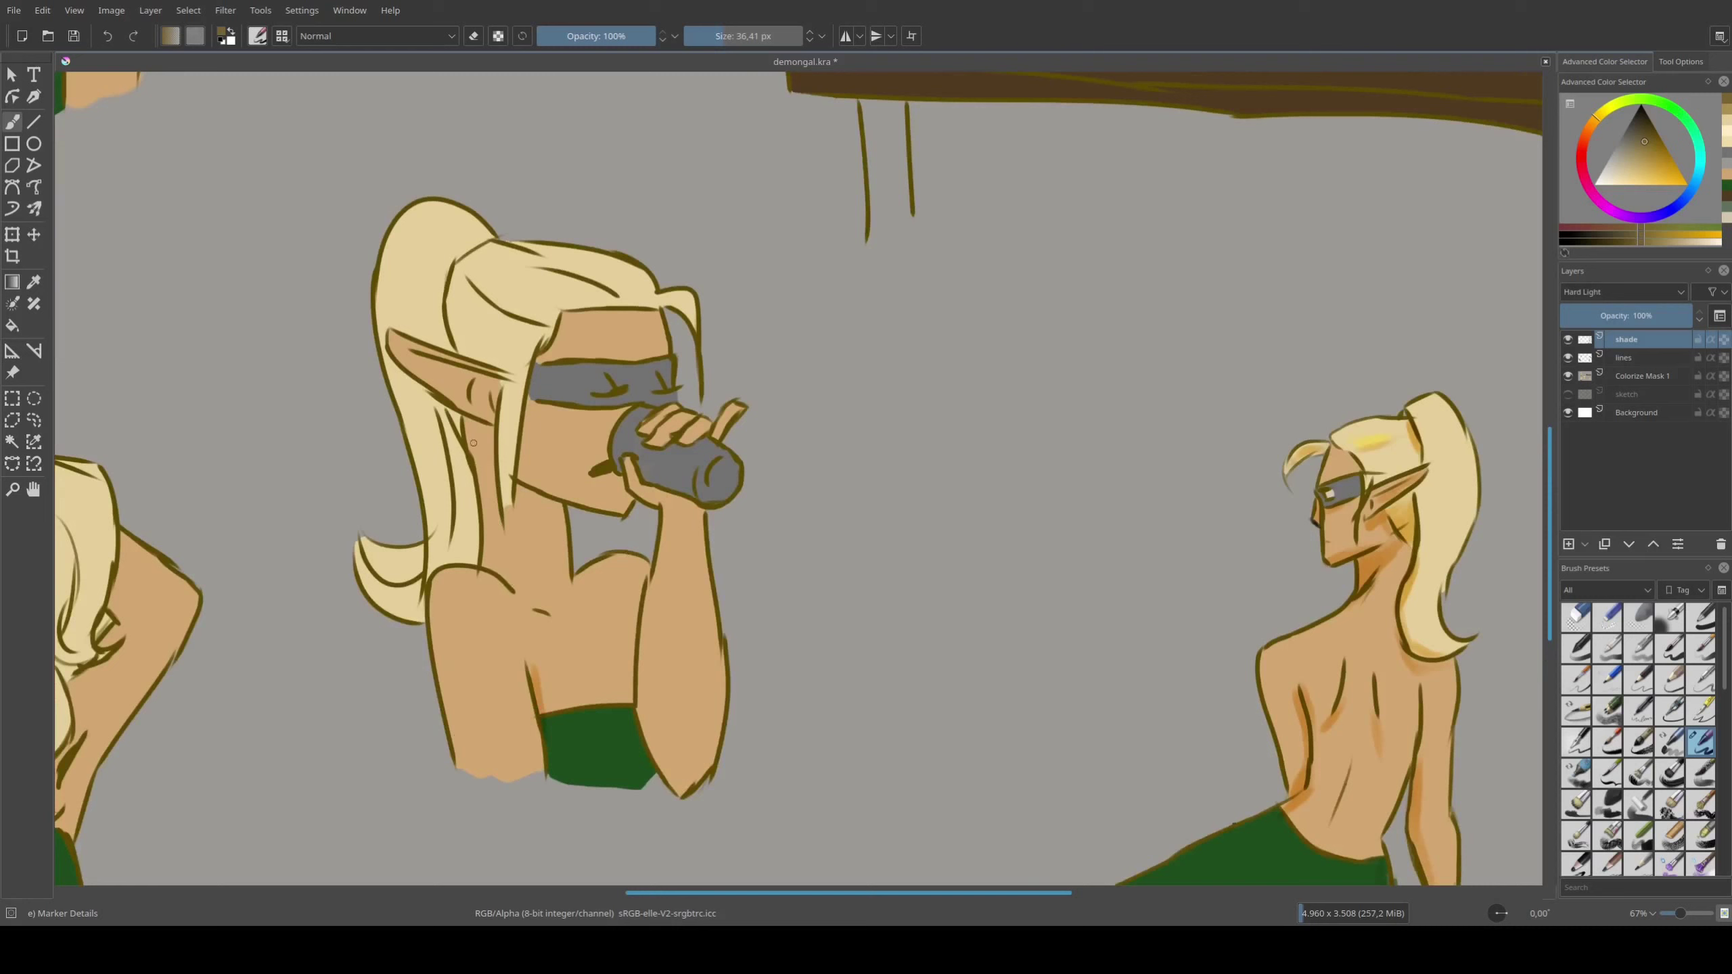
Shade the drinking elf's neck, inner ear and under-jaw, undoing two misplaced strokes
{"action": "left_click_drag", "start_coordinate": [474, 443], "coordinate": [495, 522]}
{"action": "left_click_drag", "start_coordinate": [488, 384], "coordinate": [432, 357]}
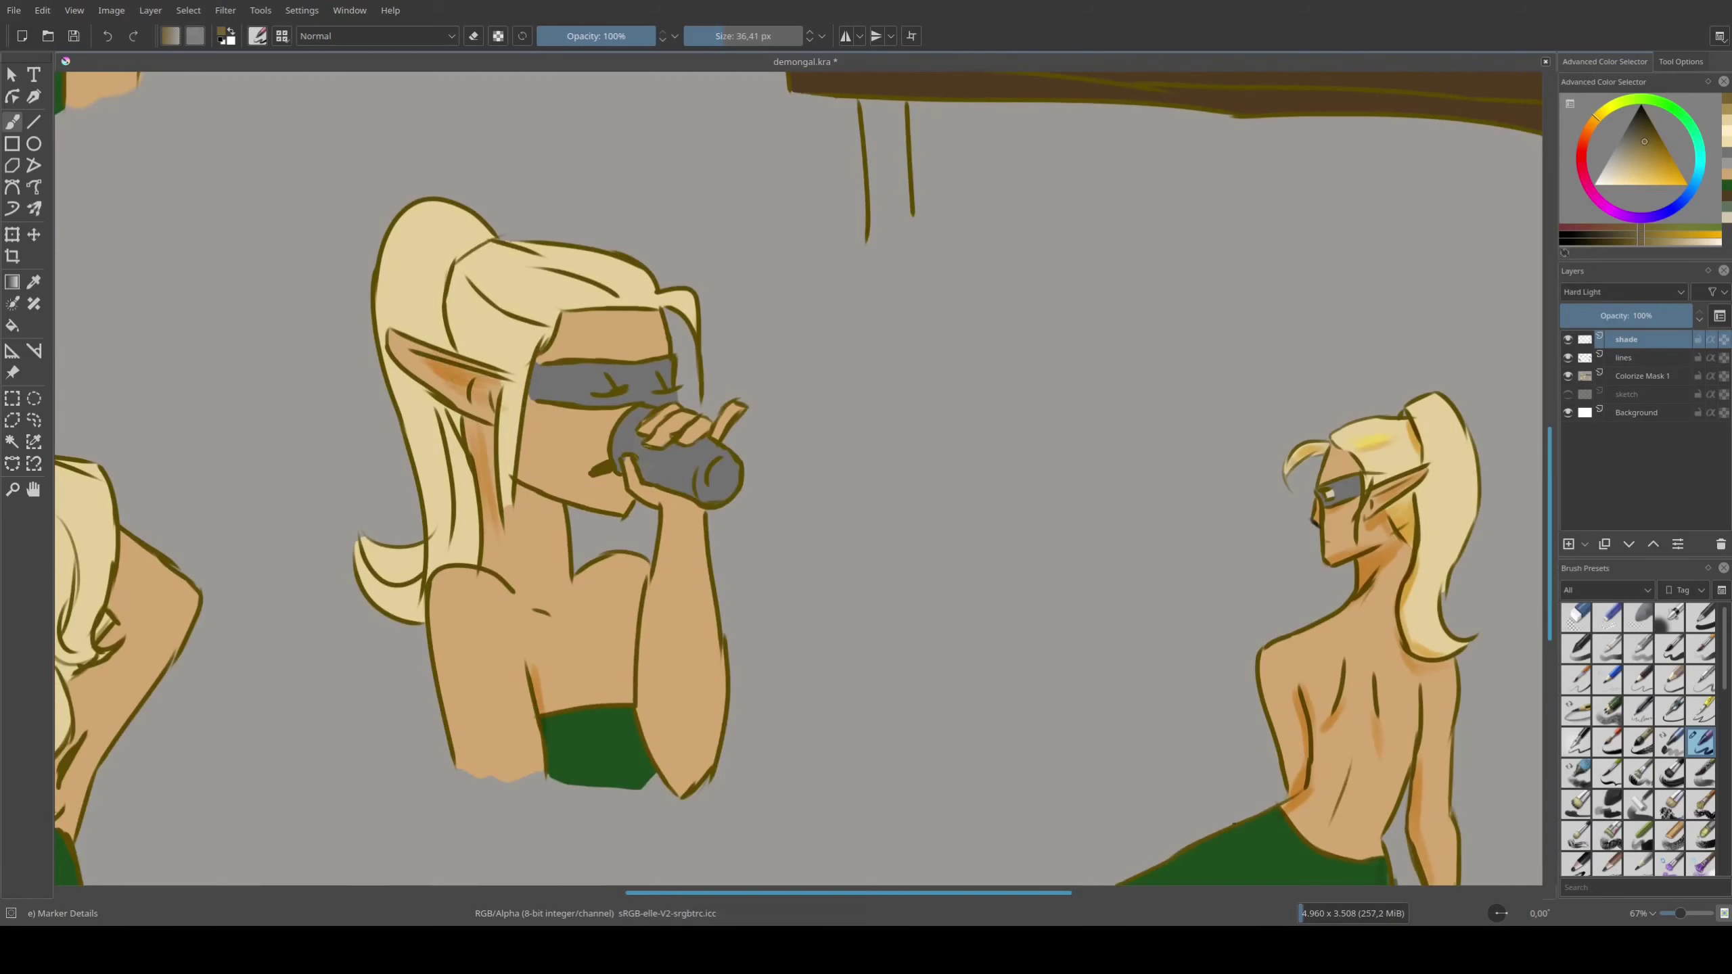
{"action": "mouse_move", "coordinate": [524, 476]}
{"action": "left_mouse_down"}
{"action": "mouse_move", "coordinate": [610, 506]}
{"action": "mouse_move", "coordinate": [519, 491]}
{"action": "mouse_move", "coordinate": [564, 558]}
{"action": "left_mouse_up"}
{"action": "key", "text": "ctrl+z"}
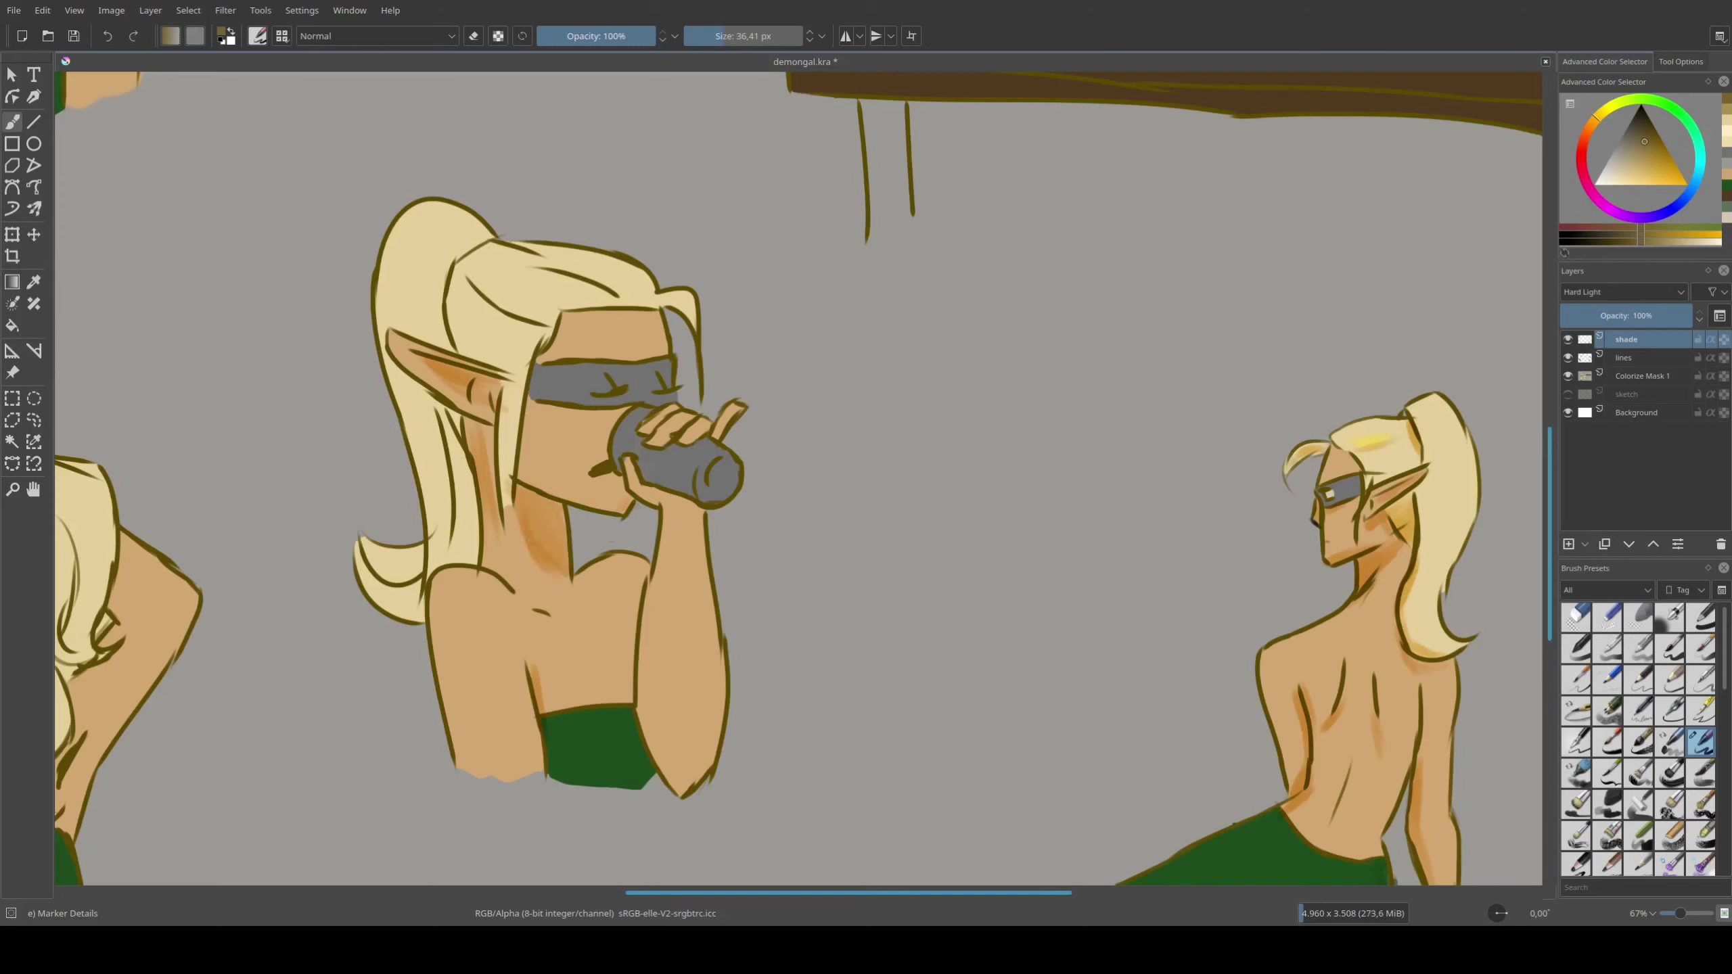
{"action": "key", "text": "ctrl+z"}
{"action": "left_click_drag", "start_coordinate": [517, 486], "coordinate": [555, 515]}
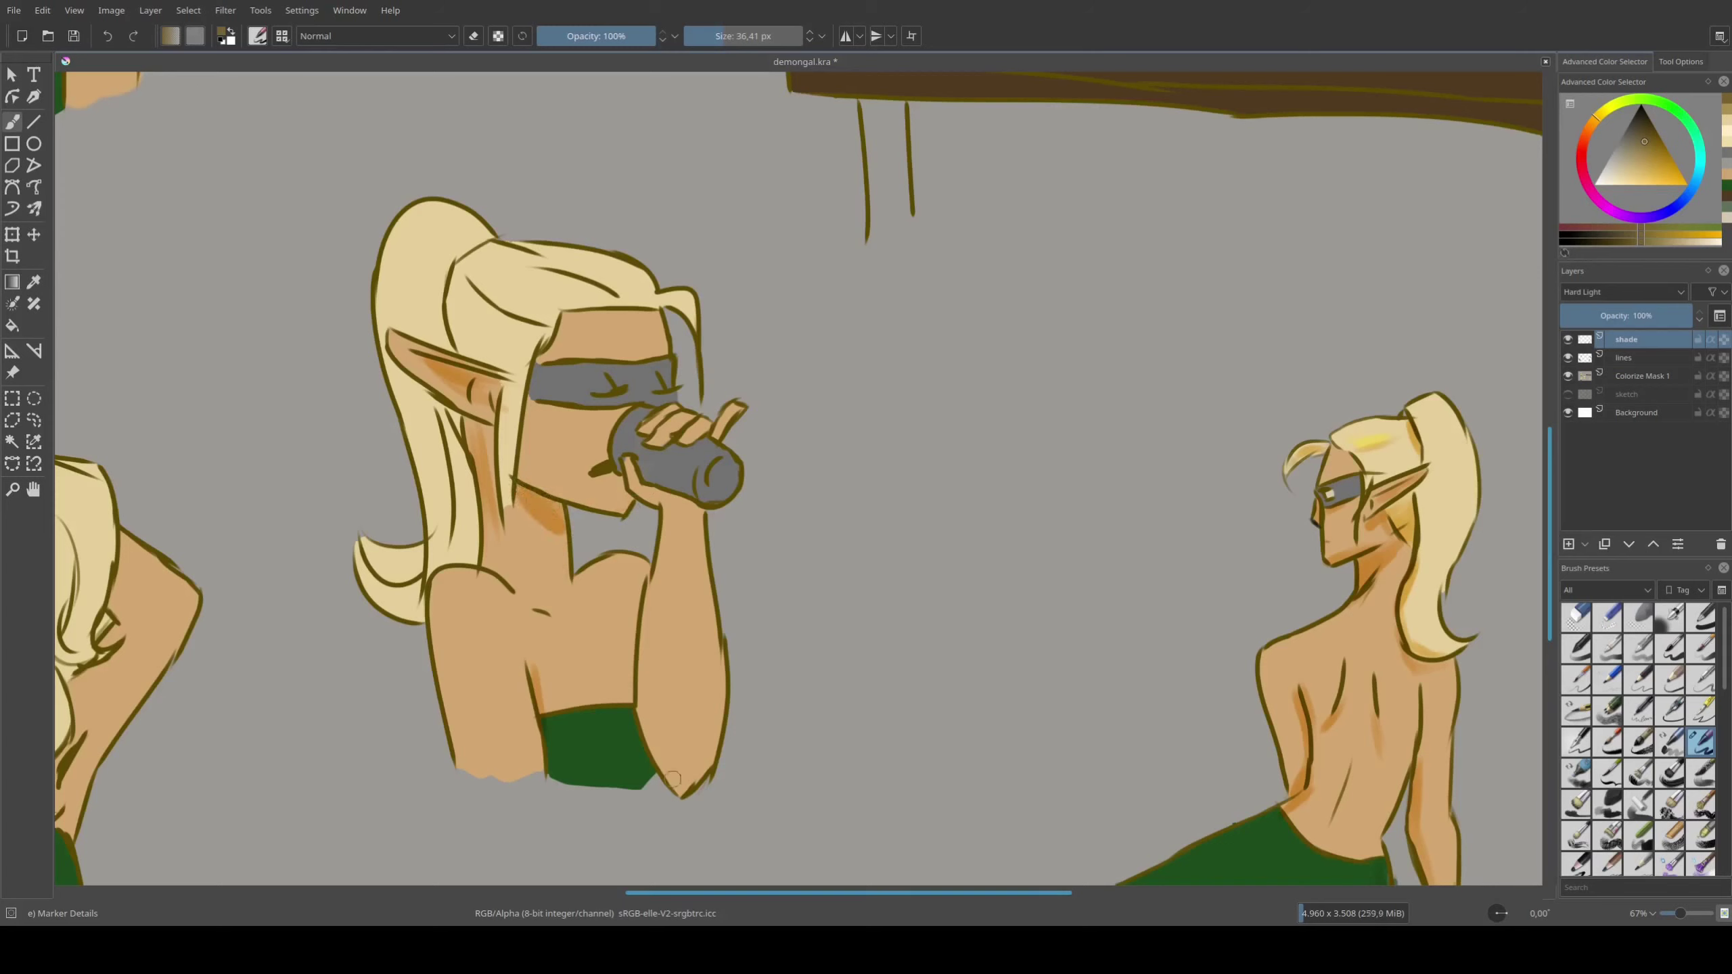
Shade the drinking elf's elbow, collarbone, hair strands, goggles and bottle end
{"action": "left_click_drag", "start_coordinate": [683, 794], "coordinate": [653, 693]}
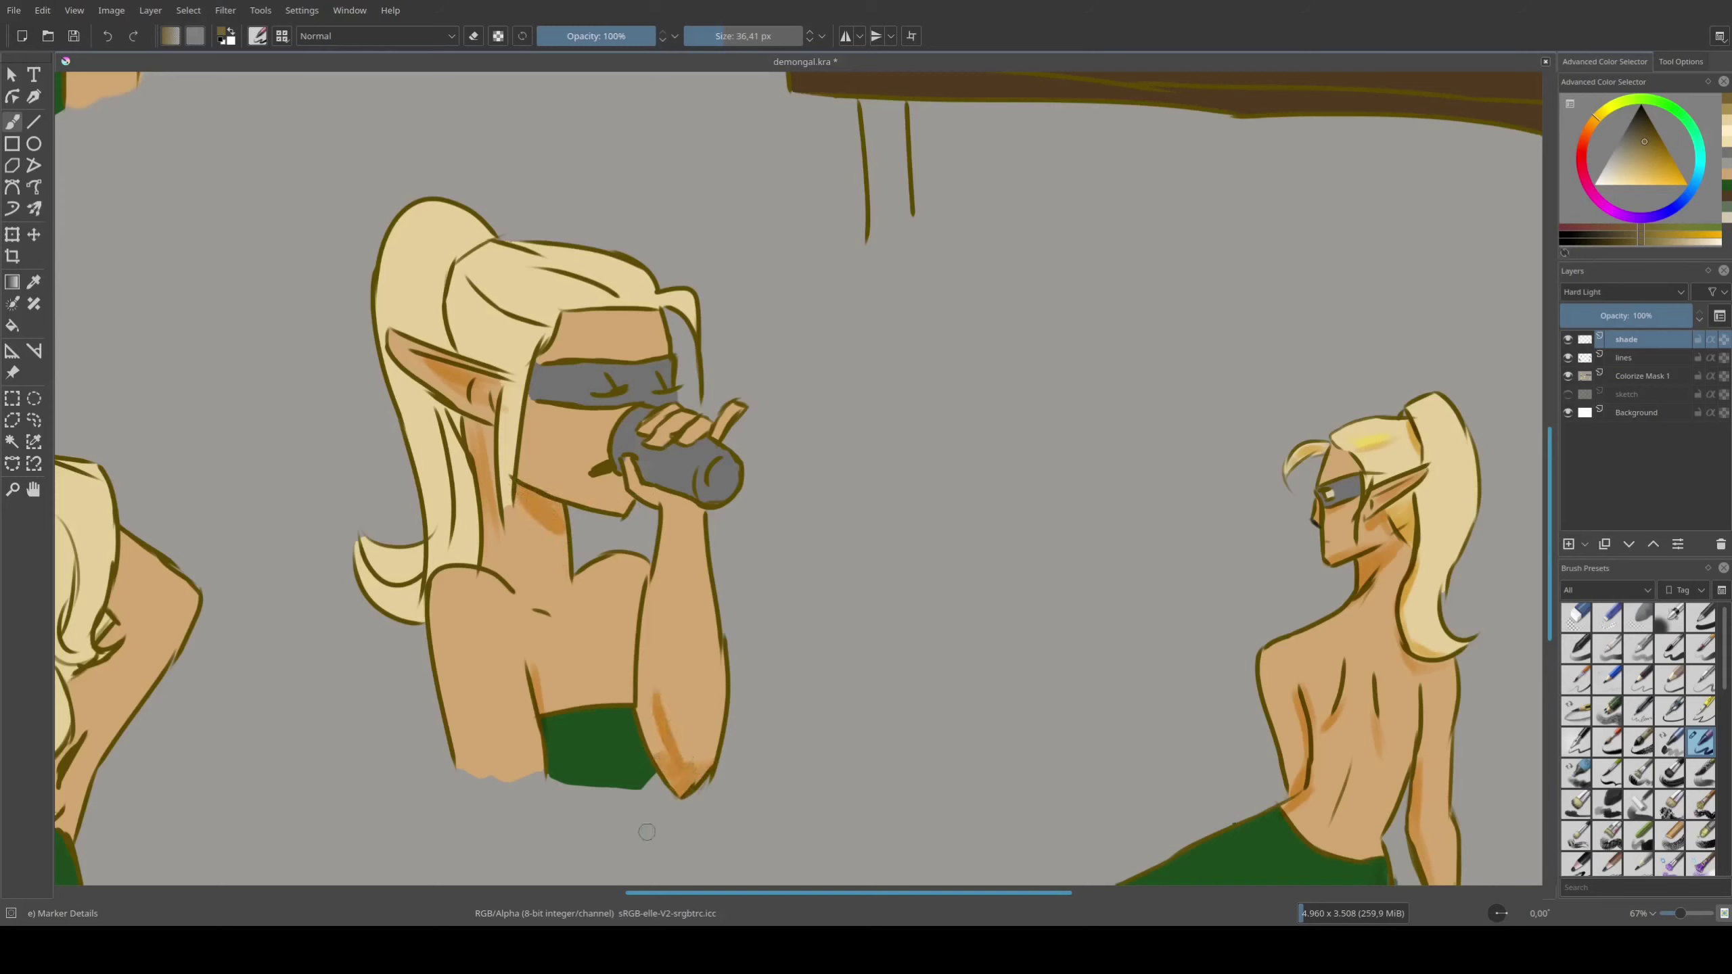
{"action": "left_click_drag", "start_coordinate": [609, 561], "coordinate": [575, 586]}
{"action": "left_click_drag", "start_coordinate": [490, 503], "coordinate": [478, 573]}
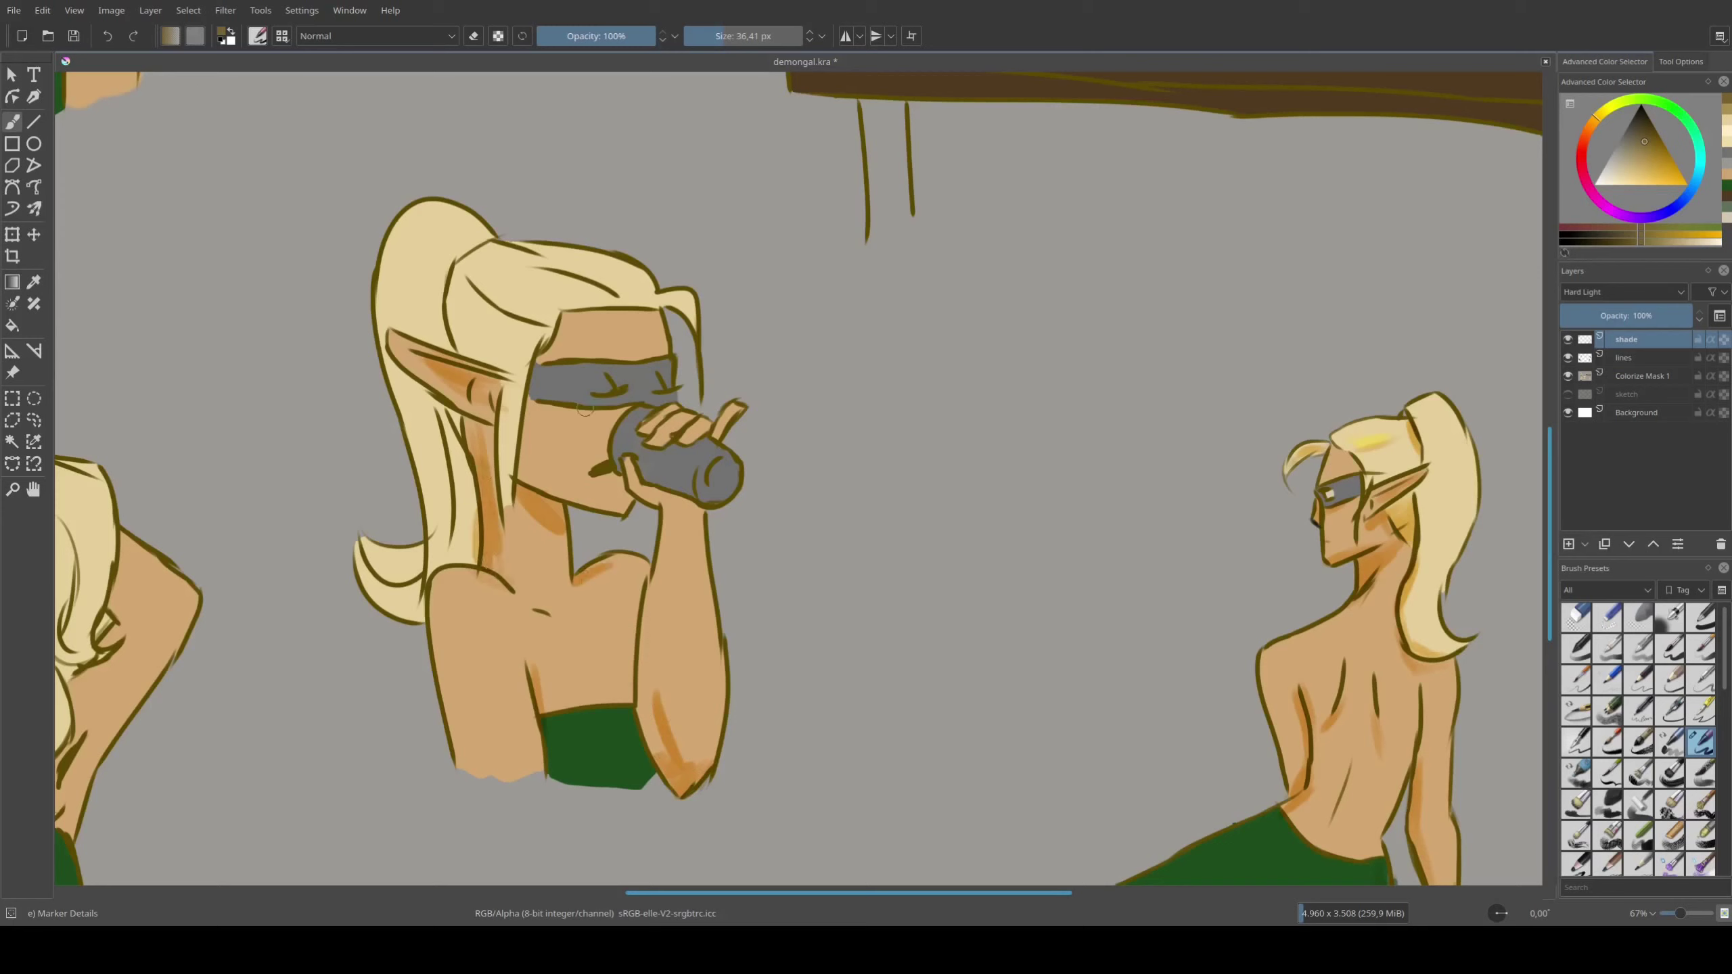
{"action": "left_click_drag", "start_coordinate": [436, 416], "coordinate": [467, 556]}
{"action": "left_click_drag", "start_coordinate": [361, 543], "coordinate": [421, 588]}
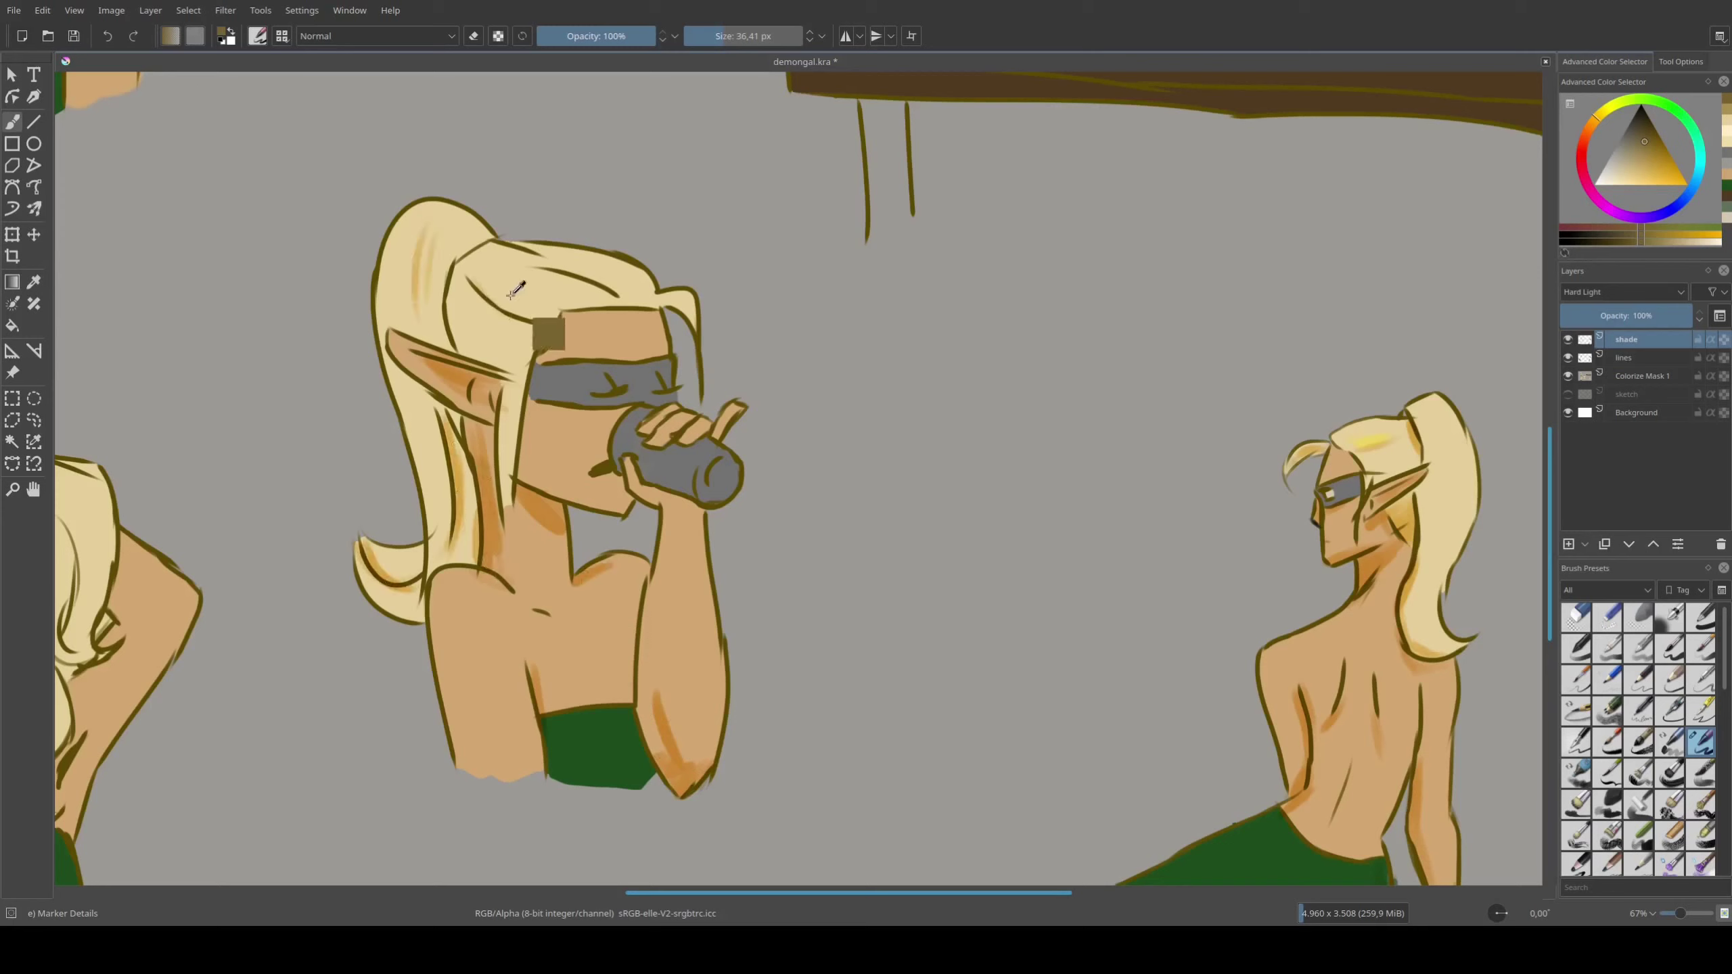
{"action": "left_click_drag", "start_coordinate": [469, 278], "coordinate": [558, 333]}
{"action": "left_click_drag", "start_coordinate": [574, 411], "coordinate": [620, 414]}
{"action": "left_click_drag", "start_coordinate": [617, 392], "coordinate": [604, 372]}
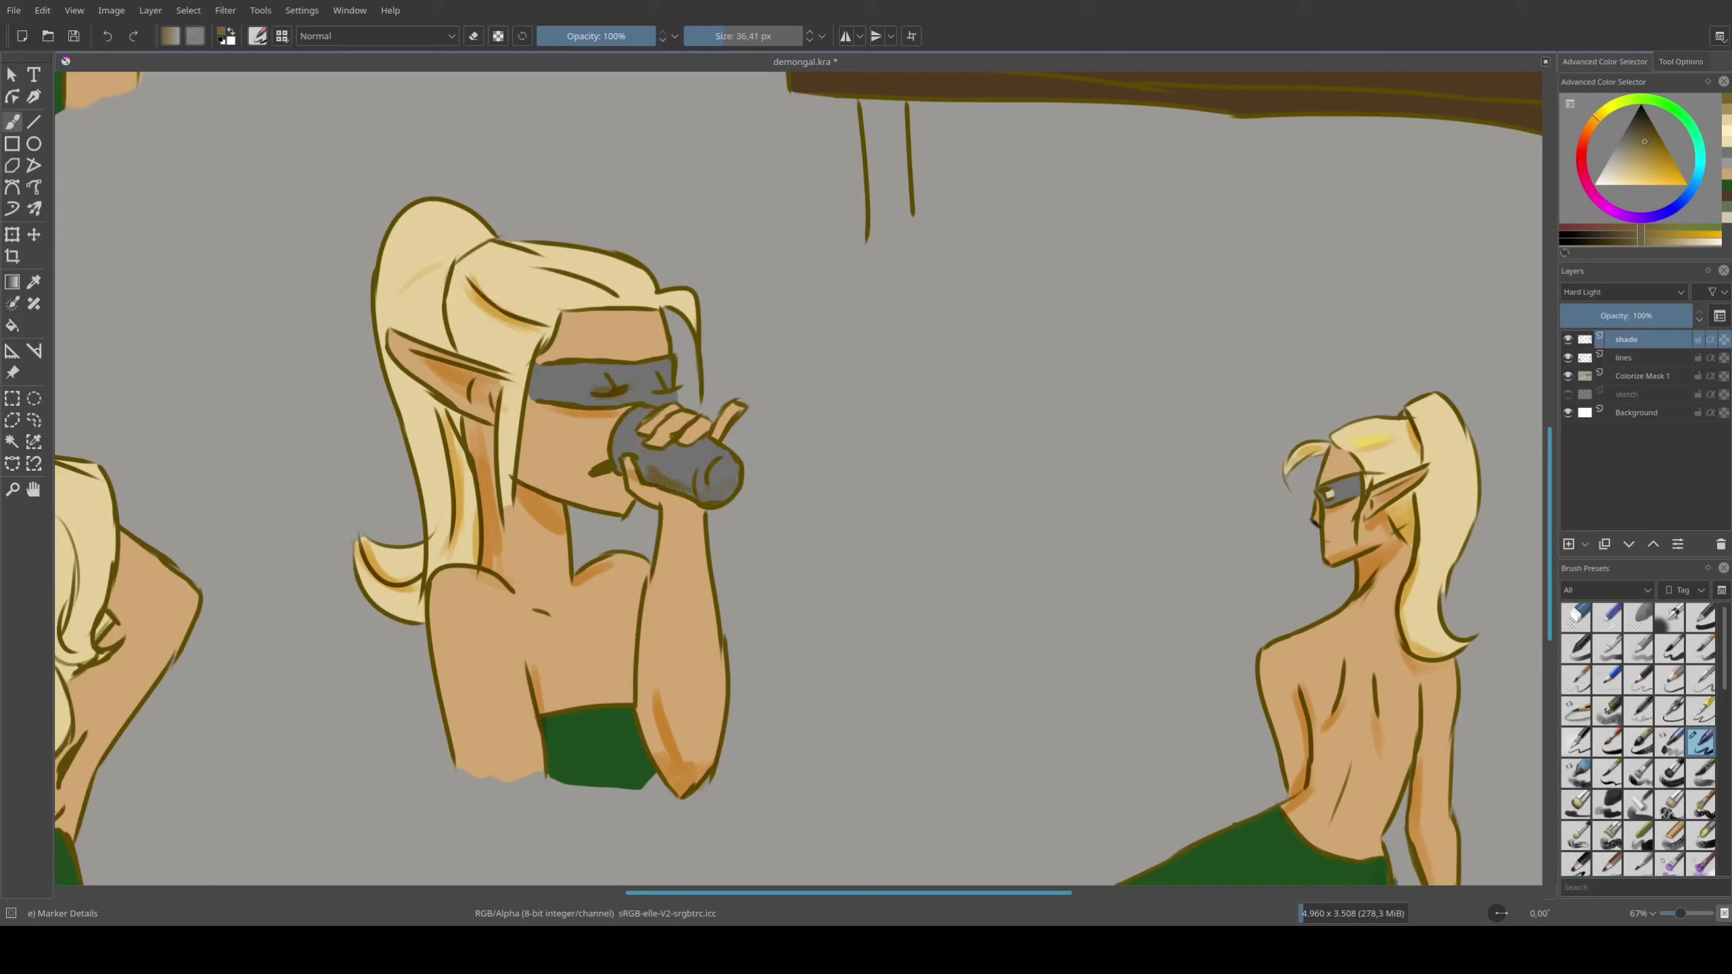
{"action": "left_click_drag", "start_coordinate": [724, 473], "coordinate": [734, 476]}
Shade the arms-raised elf's hair strands, raised arms, armpits and lower torso
{"action": "left_click_drag", "start_coordinate": [528, 374], "coordinate": [1217, 189]}
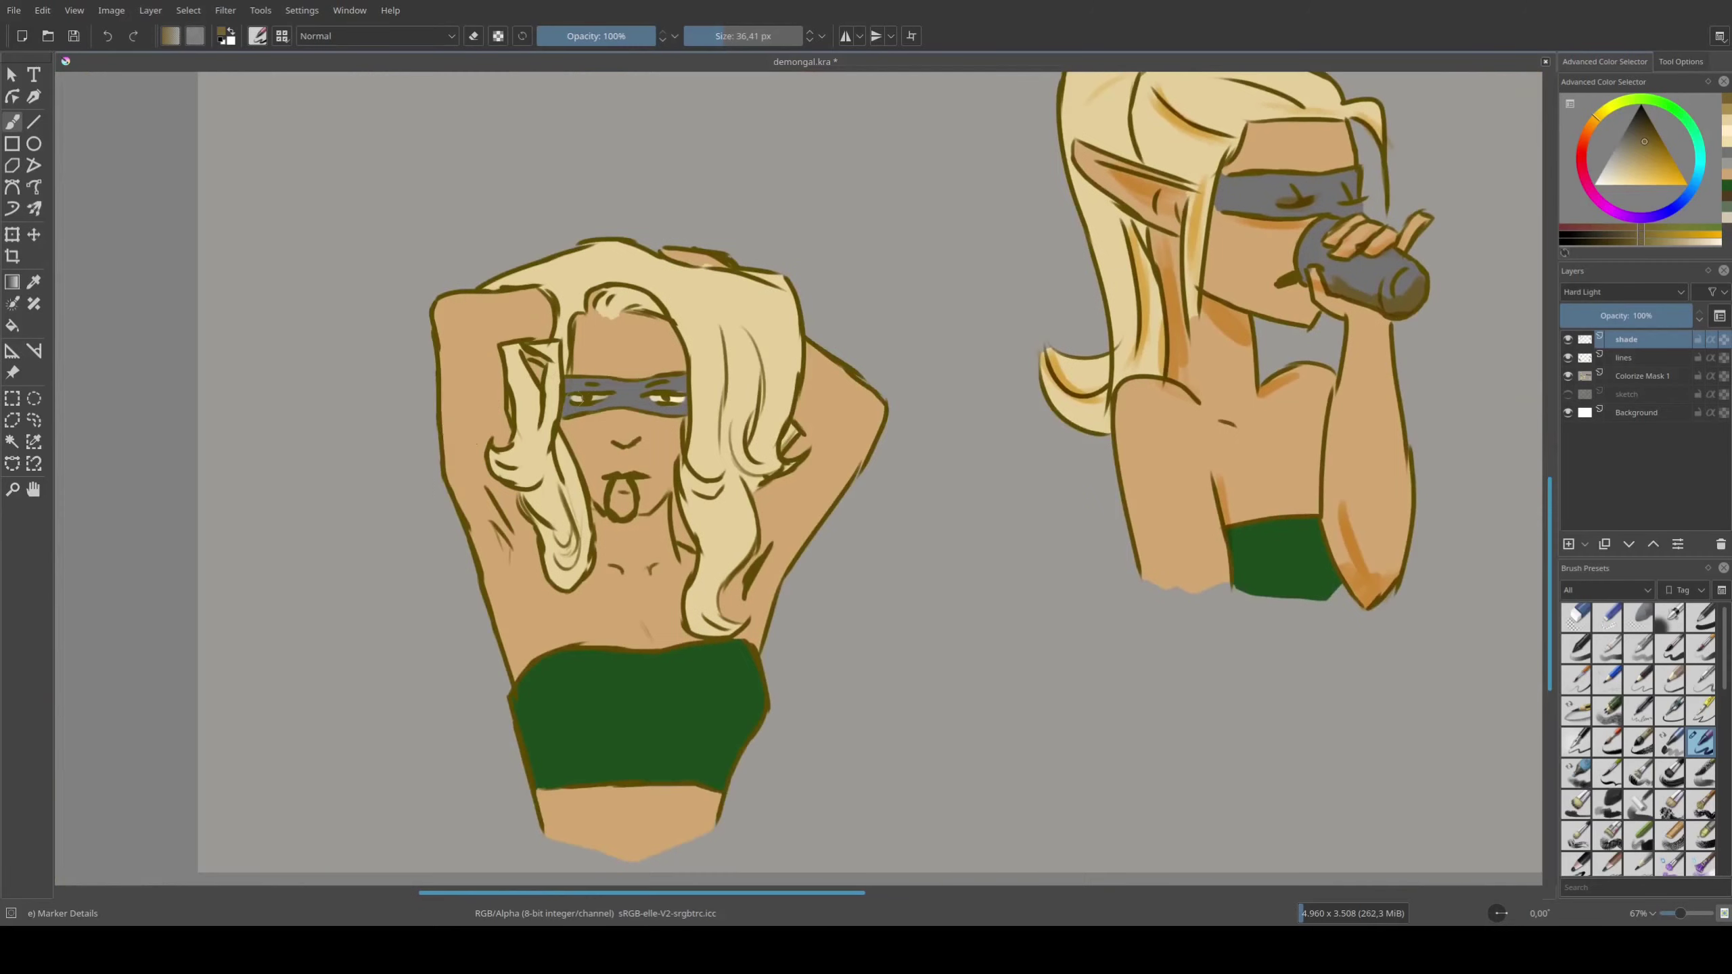
{"action": "mouse_move", "coordinate": [549, 369]}
{"action": "left_mouse_down"}
{"action": "mouse_move", "coordinate": [573, 586]}
{"action": "mouse_move", "coordinate": [586, 477]}
{"action": "left_mouse_up"}
{"action": "mouse_move", "coordinate": [709, 478]}
{"action": "left_mouse_down"}
{"action": "mouse_move", "coordinate": [692, 552]}
{"action": "mouse_move", "coordinate": [736, 638]}
{"action": "left_mouse_up"}
{"action": "left_click_drag", "start_coordinate": [763, 393], "coordinate": [749, 436]}
{"action": "left_click_drag", "start_coordinate": [443, 310], "coordinate": [472, 525]}
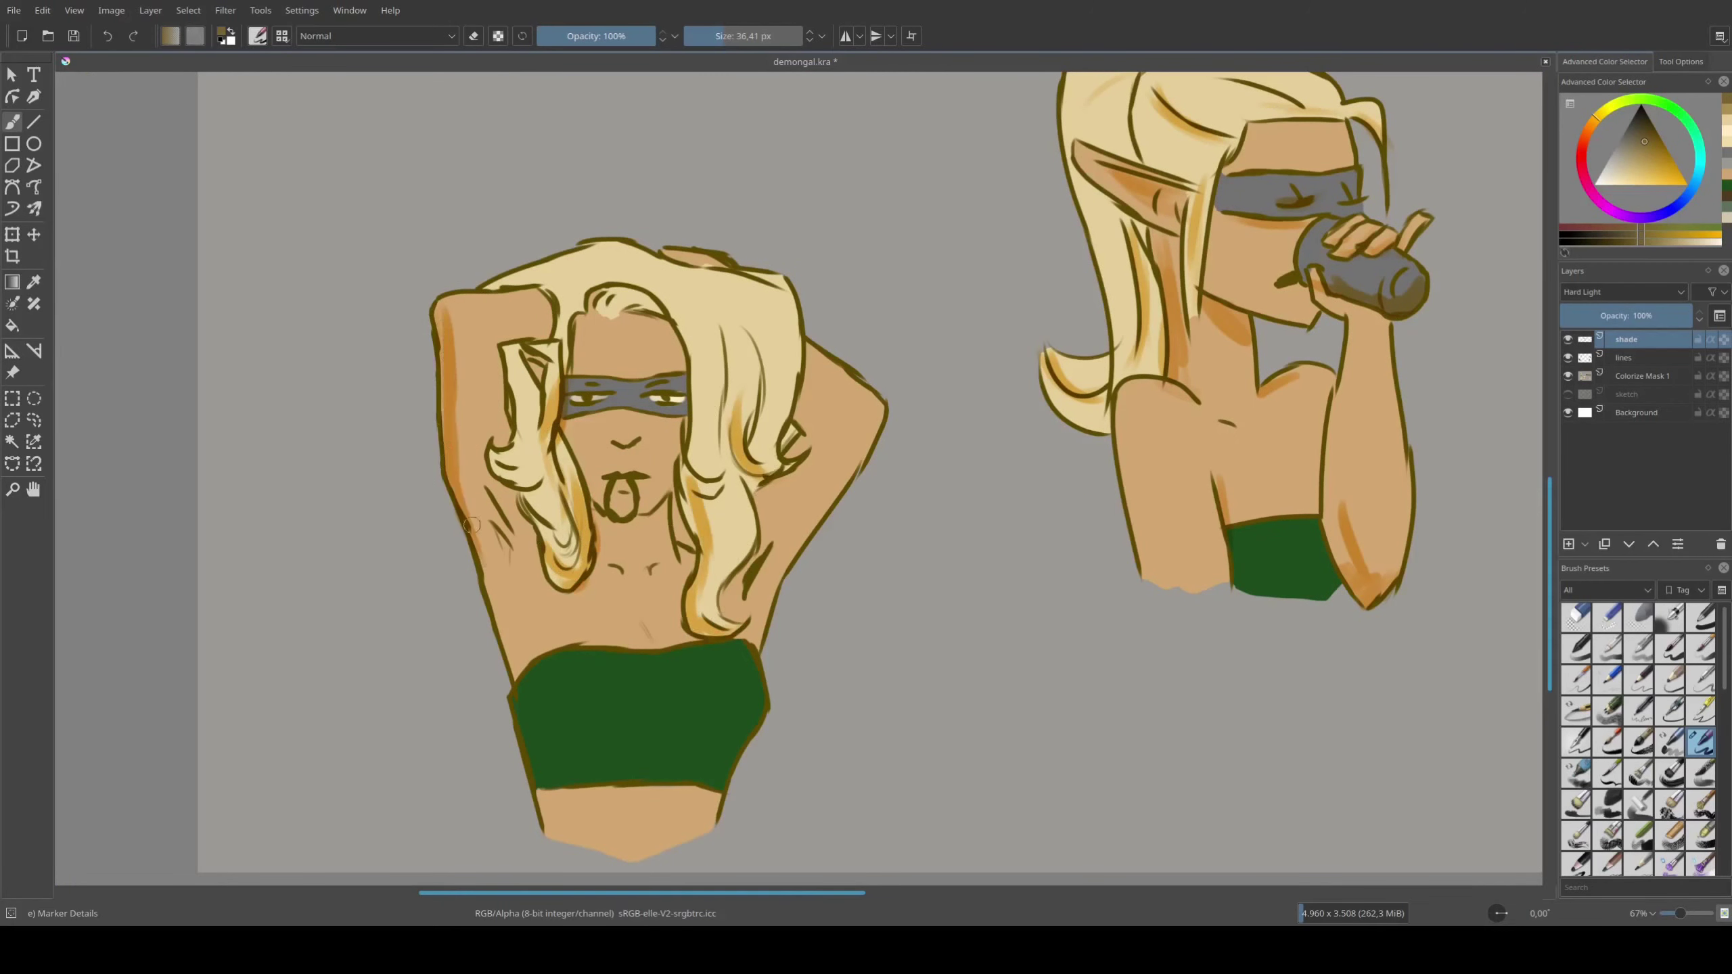
{"action": "left_click_drag", "start_coordinate": [538, 570], "coordinate": [478, 481]}
{"action": "left_click_drag", "start_coordinate": [532, 600], "coordinate": [512, 549]}
{"action": "mouse_move", "coordinate": [777, 600]}
{"action": "left_mouse_down"}
{"action": "mouse_move", "coordinate": [750, 556]}
{"action": "mouse_move", "coordinate": [791, 522]}
{"action": "left_mouse_up"}
{"action": "left_click_drag", "start_coordinate": [774, 530], "coordinate": [824, 481]}
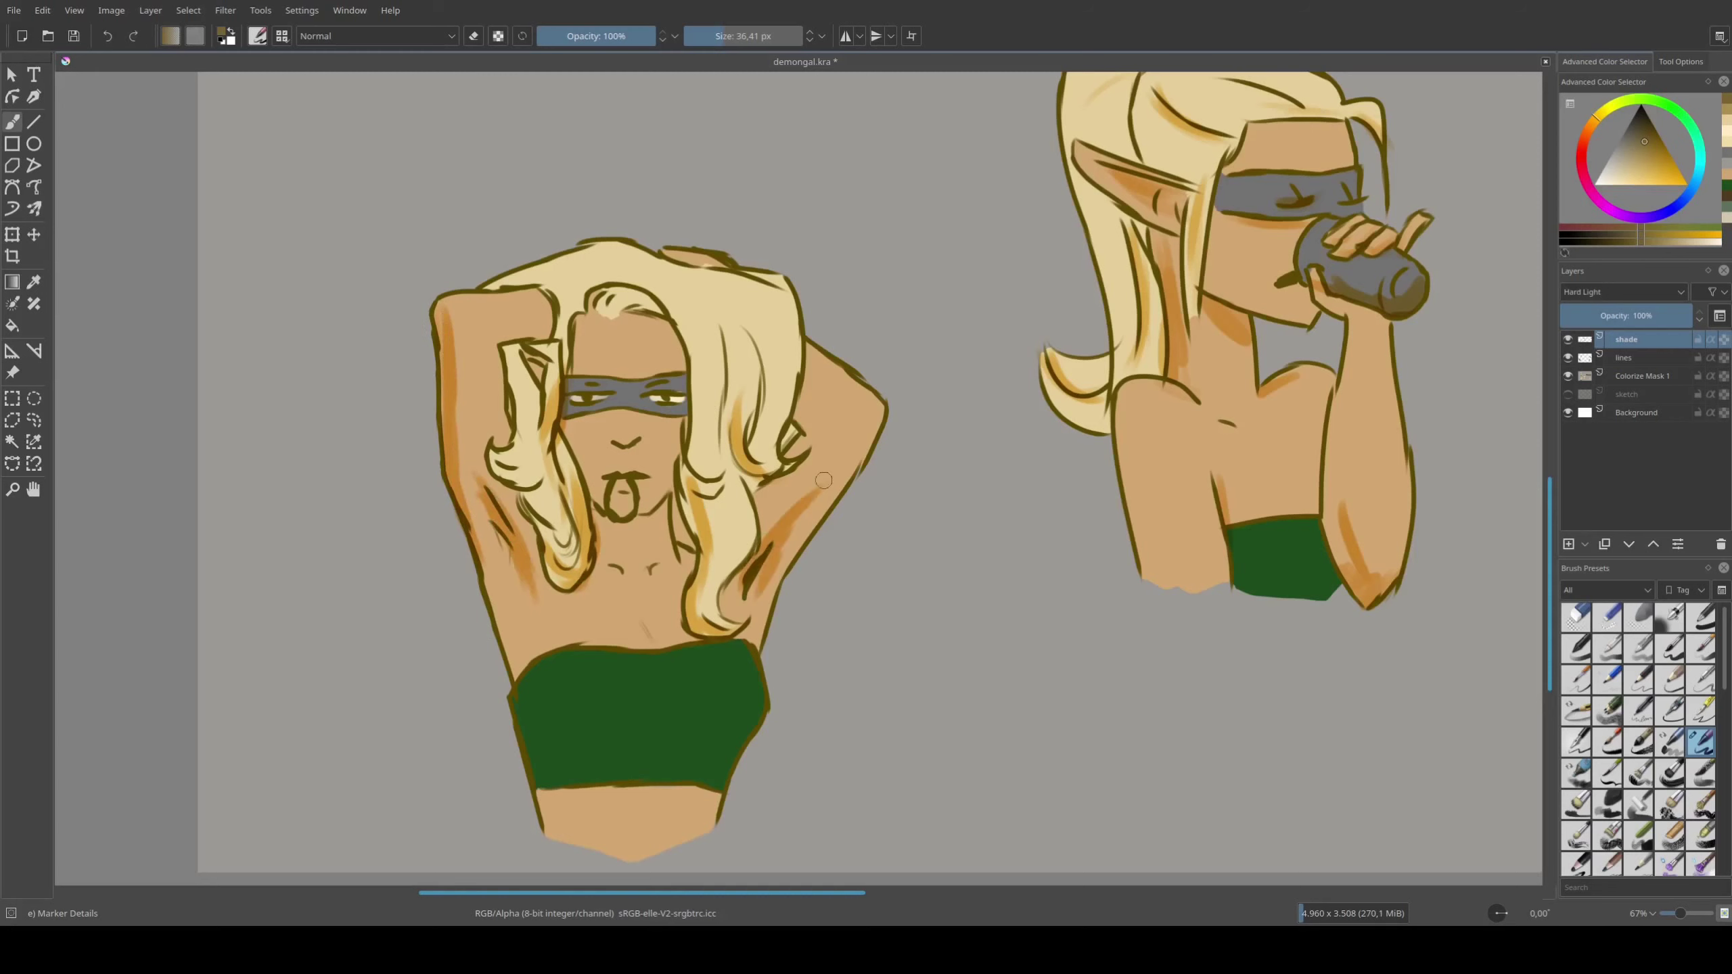
{"action": "left_click_drag", "start_coordinate": [545, 800], "coordinate": [614, 829]}
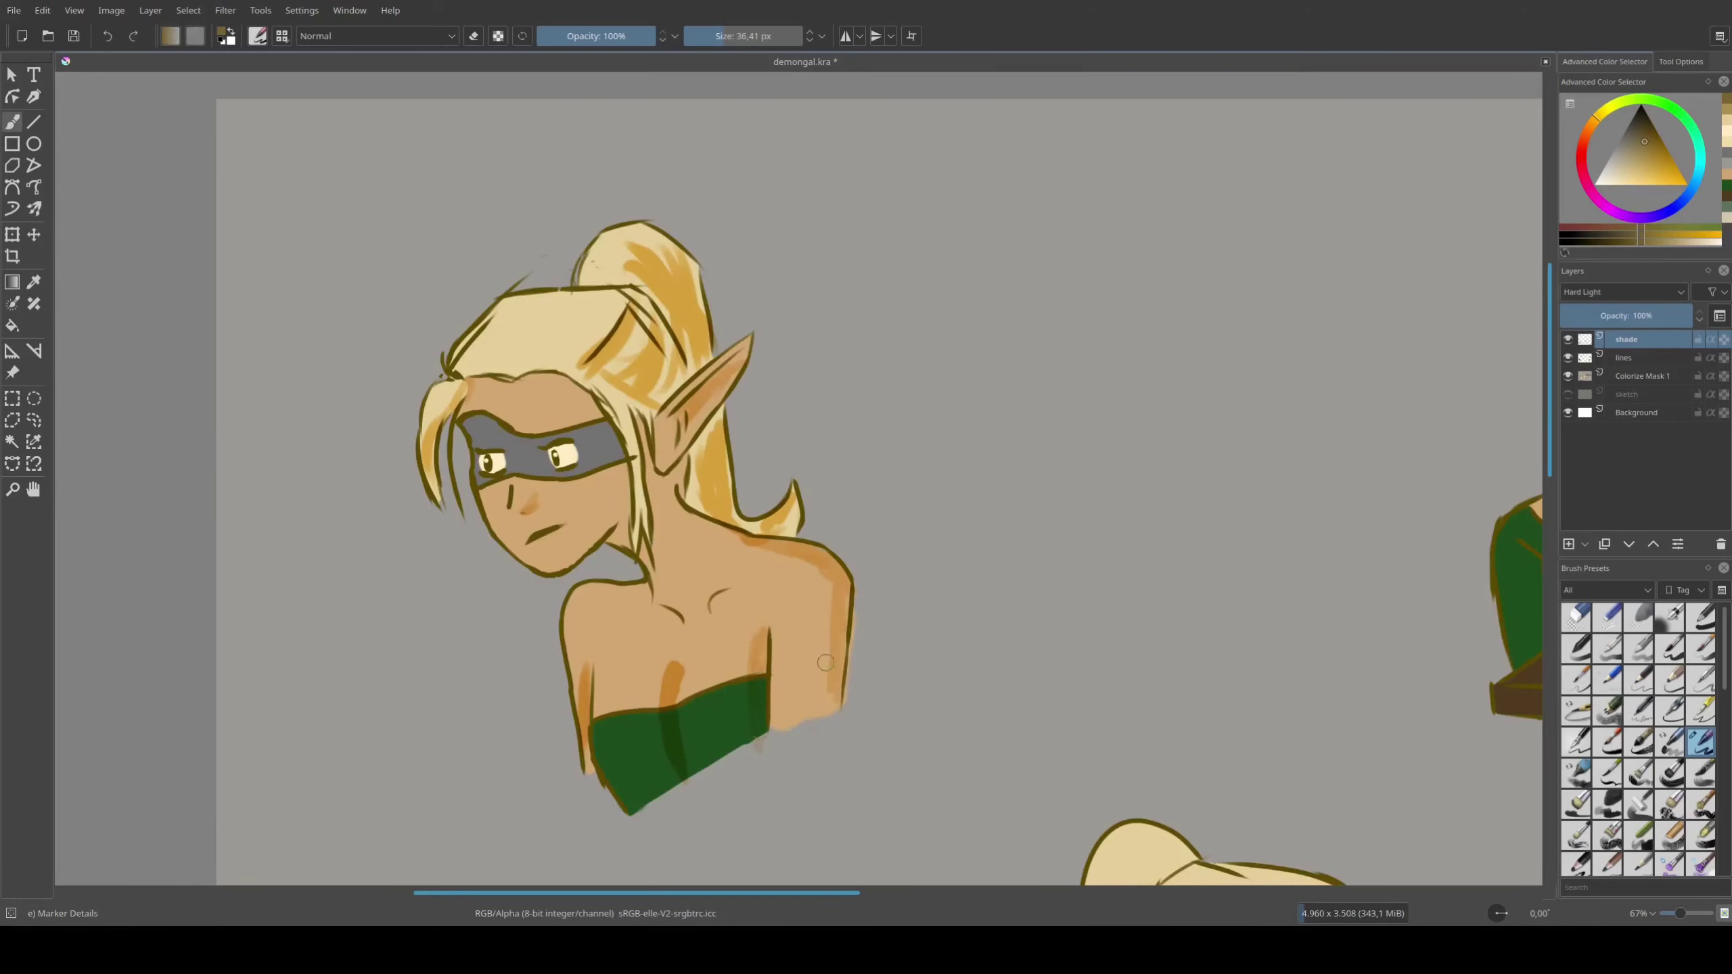
Shade the glancing elf's neck and cheek below the mask, removing unwanted smudges
{"action": "left_click_drag", "start_coordinate": [610, 522], "coordinate": [682, 567]}
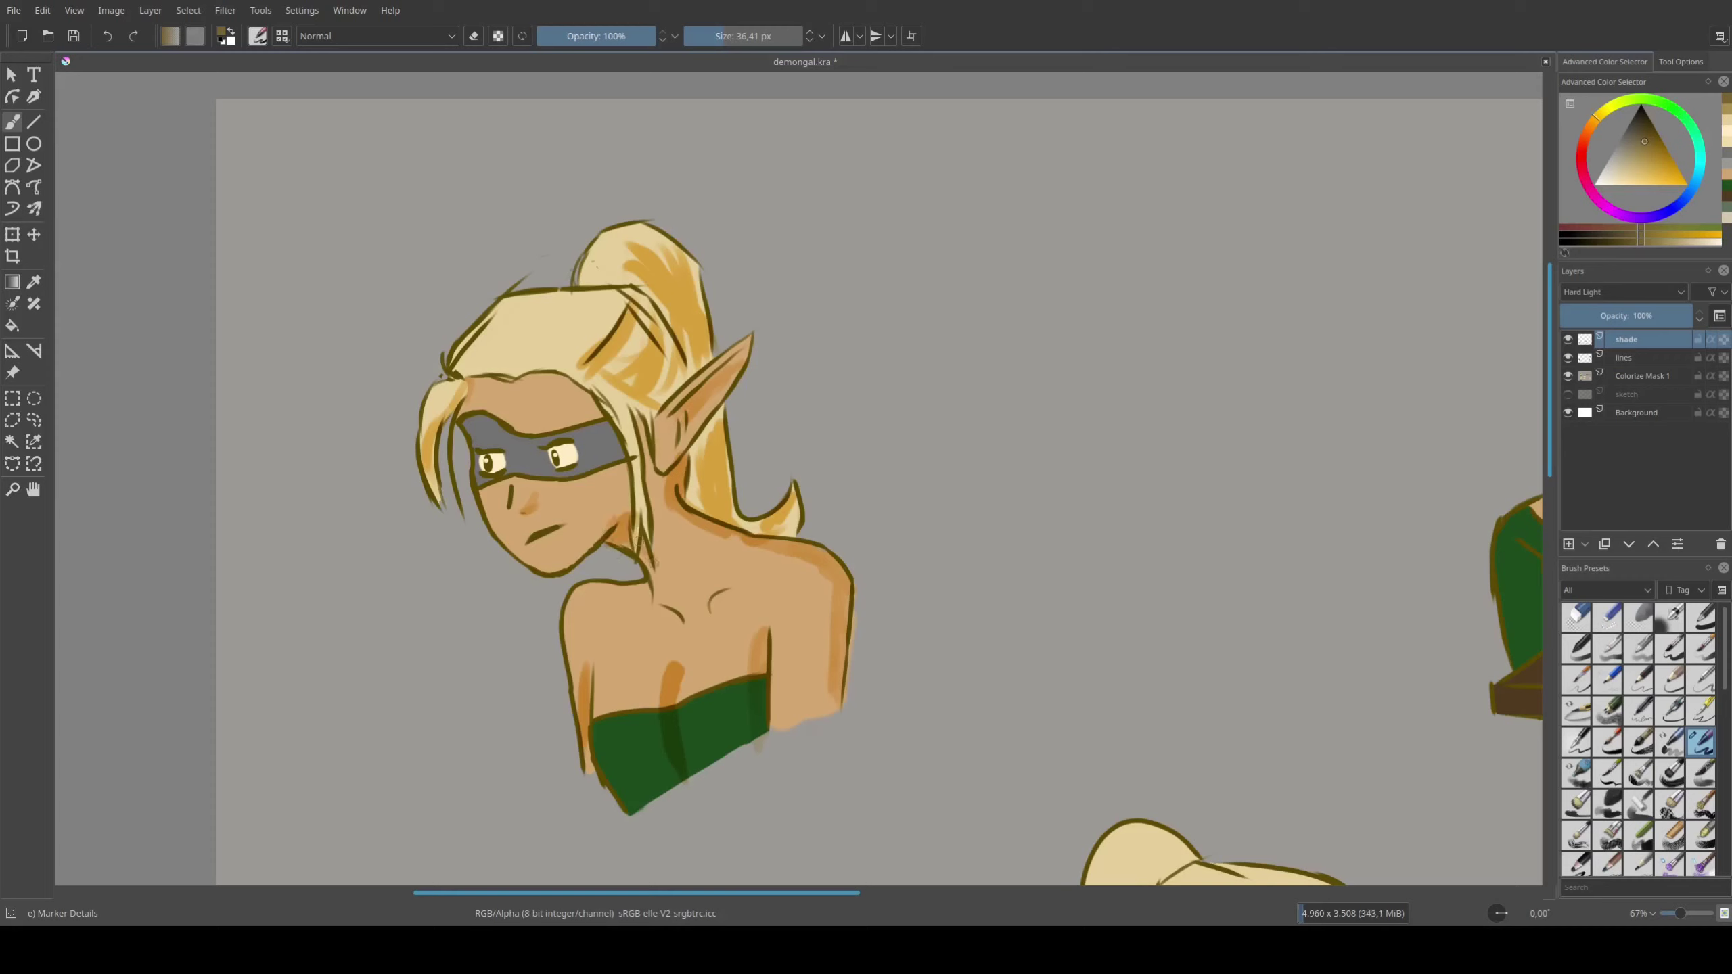
{"action": "key", "text": "ctrl+z"}
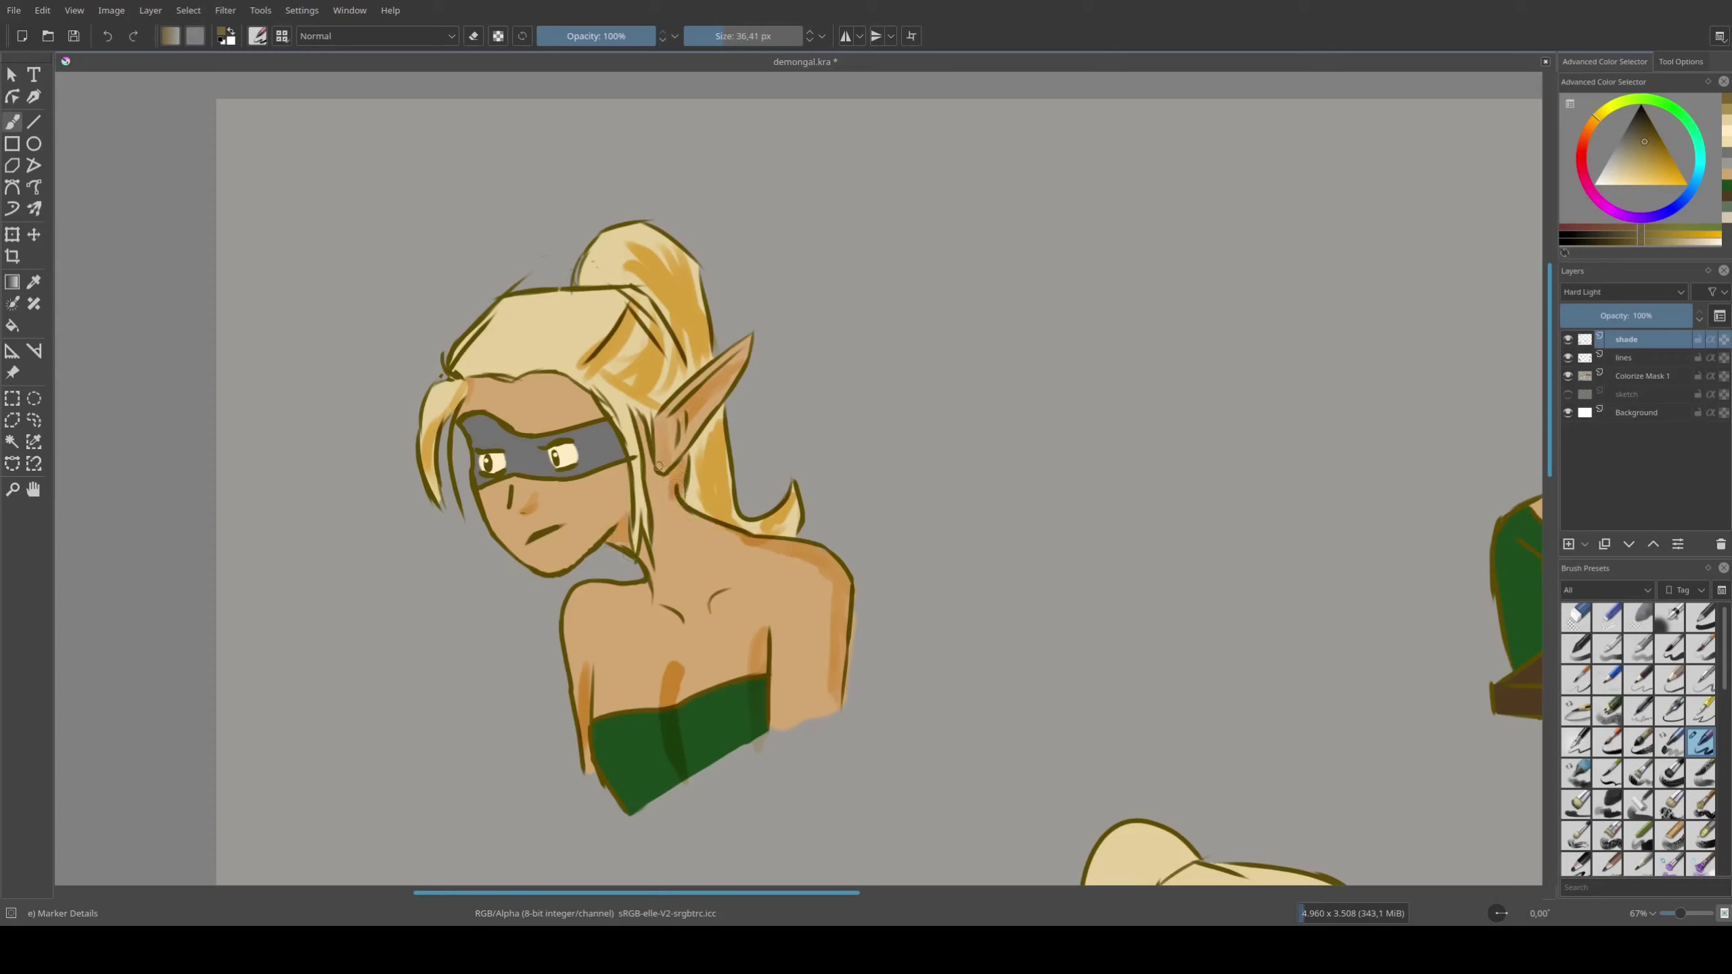
{"action": "left_click_drag", "start_coordinate": [660, 469], "coordinate": [699, 521]}
{"action": "key", "text": "ctrl+z"}
{"action": "left_click_drag", "start_coordinate": [621, 470], "coordinate": [609, 472]}
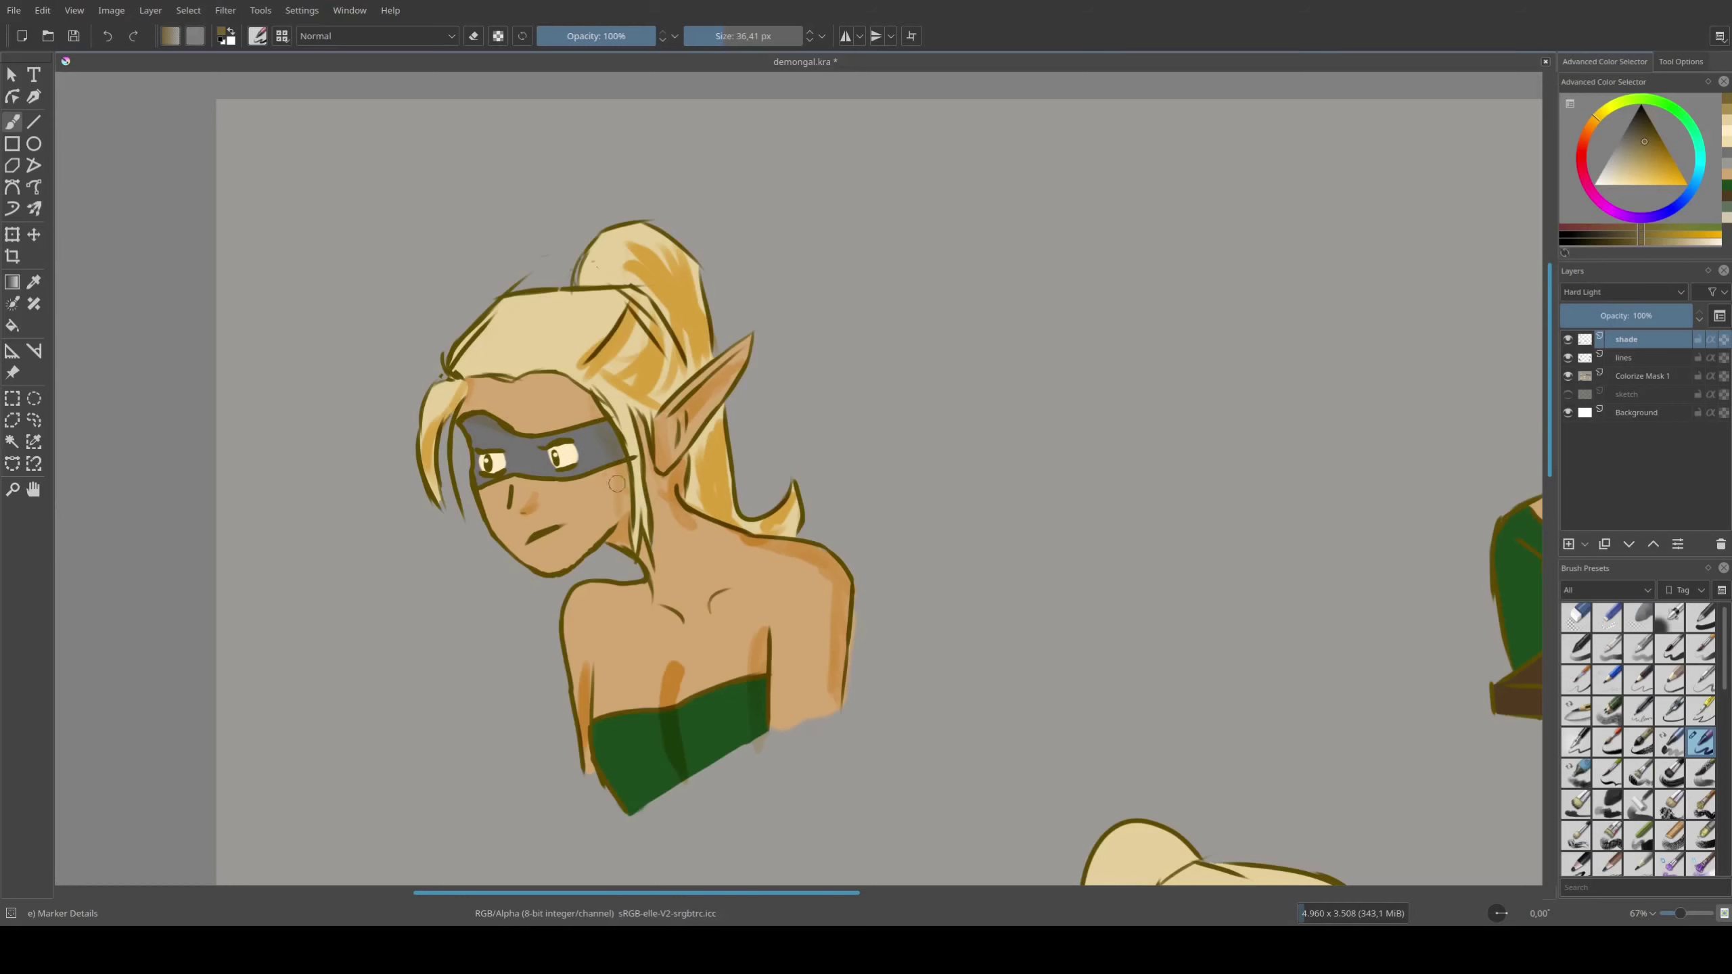
{"action": "key", "text": "minus"}
{"action": "key", "text": "minus"}
{"action": "key", "text": "minus"}
Shade the leaning elf's waist, green pants, chest, arm, neck, forehead and inner ear
{"action": "scroll", "coordinate": [834, 537], "scroll_direction": "up", "scroll_amount": 2}
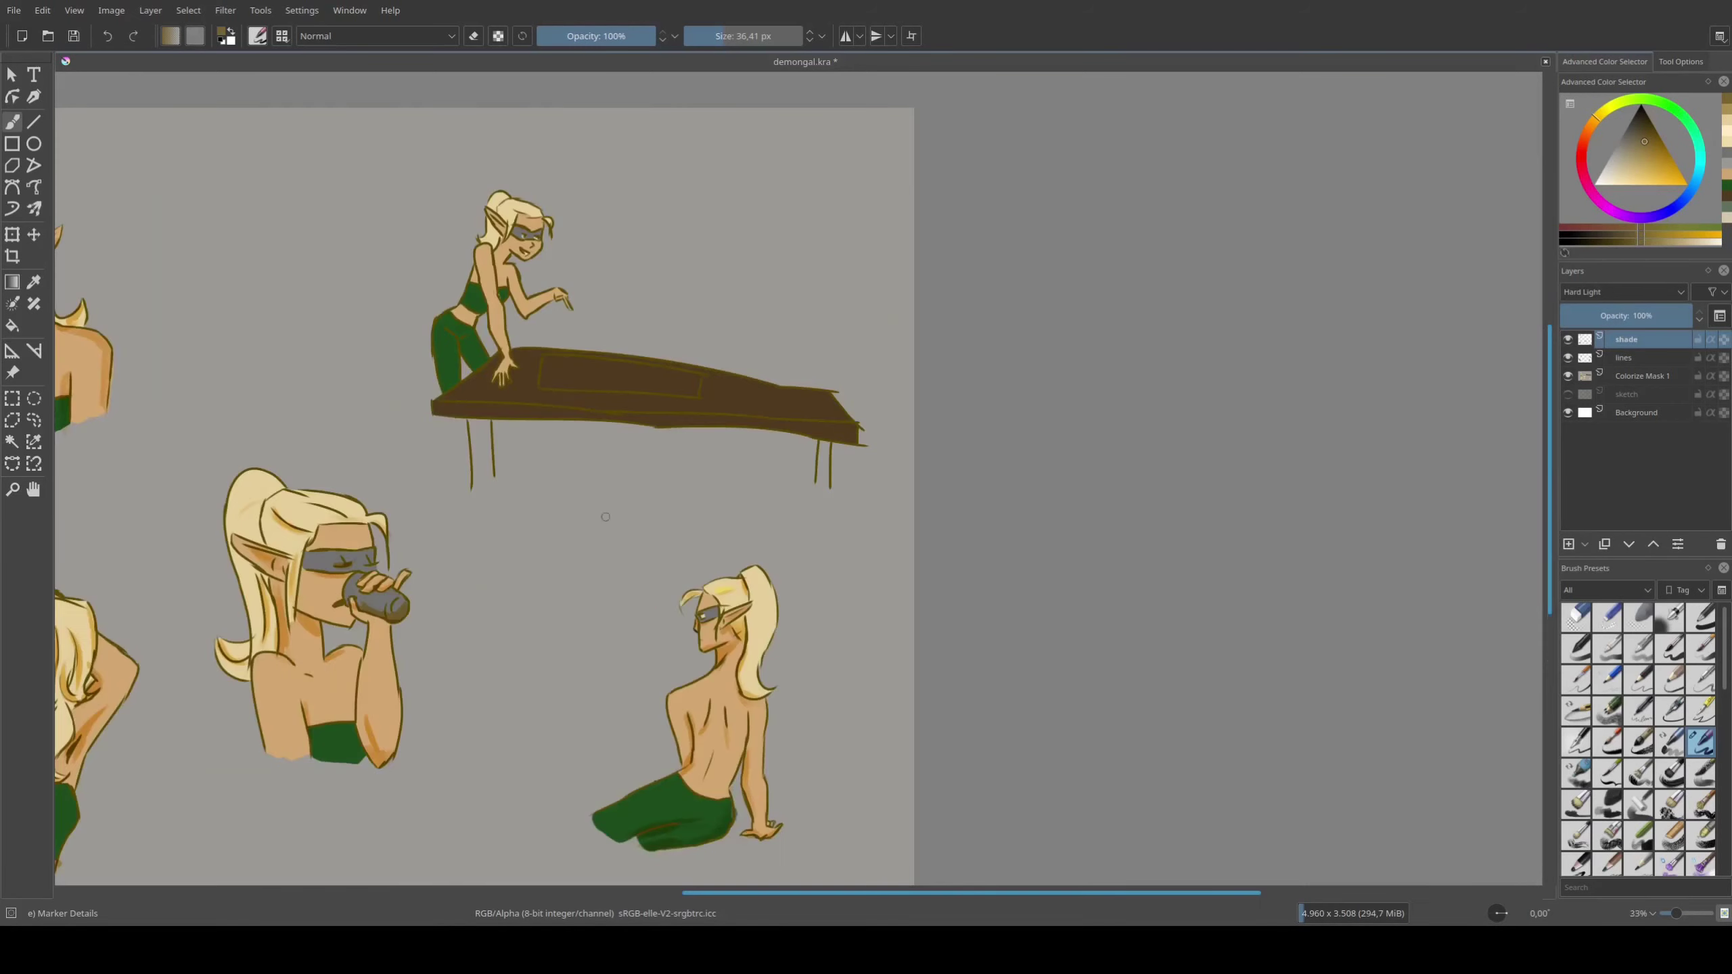
{"action": "scroll", "coordinate": [728, 405], "scroll_direction": "up", "scroll_amount": 2}
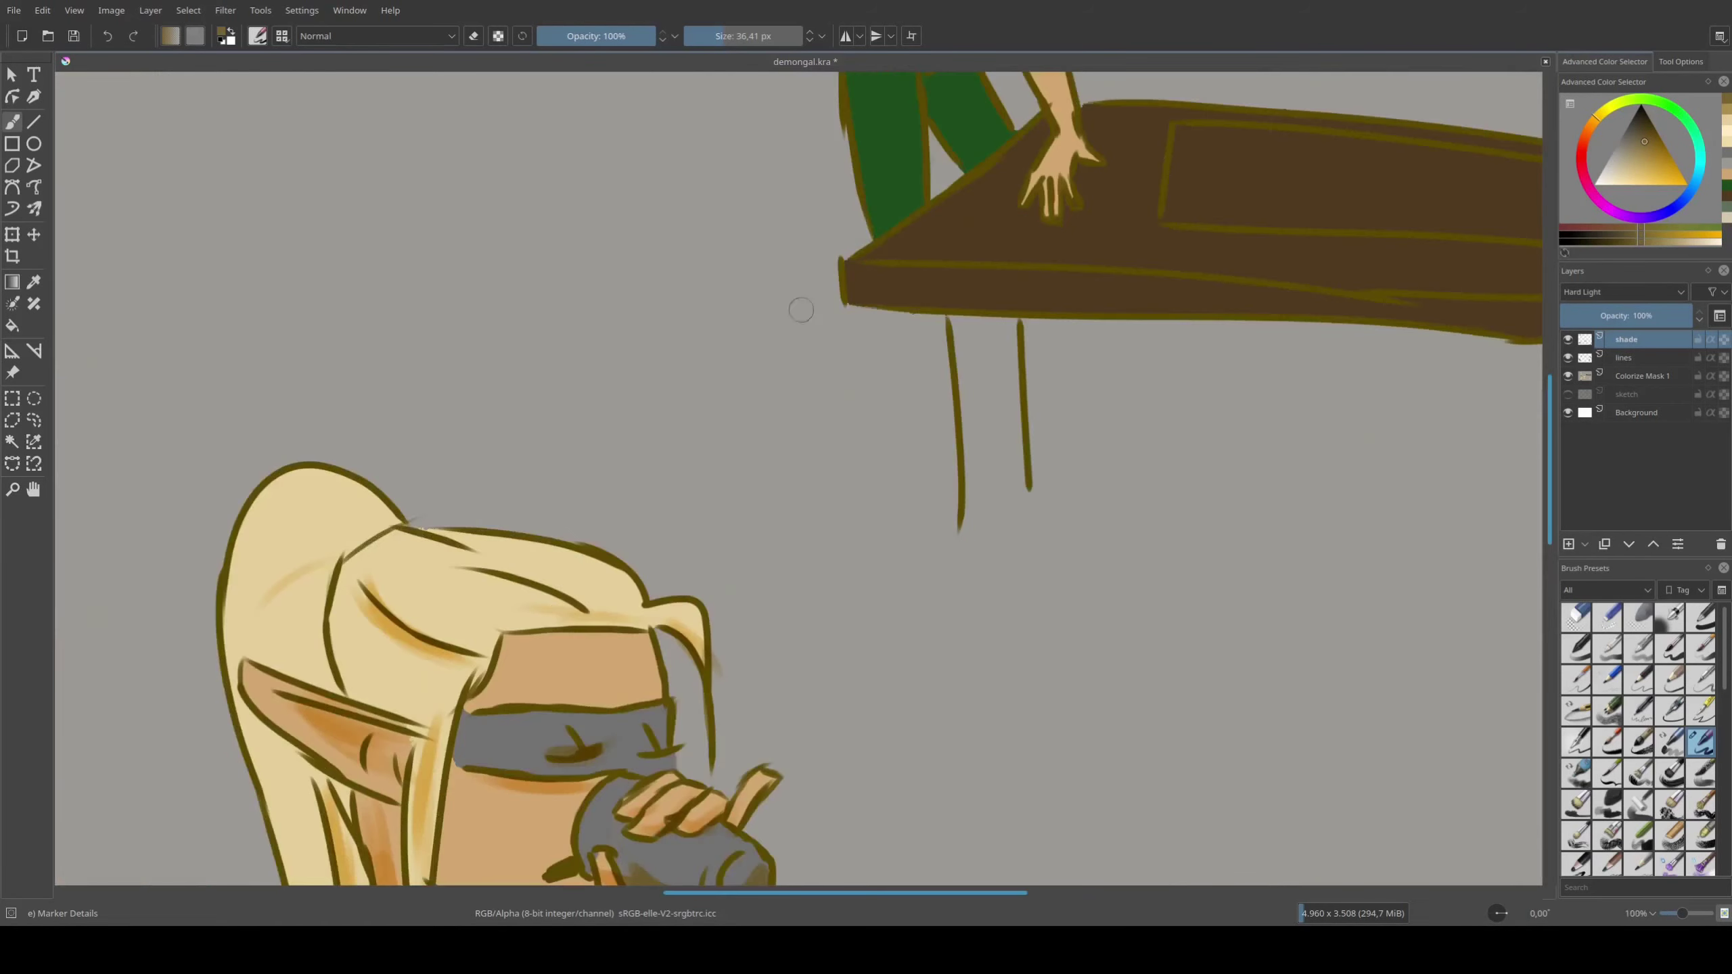
{"action": "scroll", "coordinate": [639, 768], "scroll_direction": "up", "scroll_amount": 2}
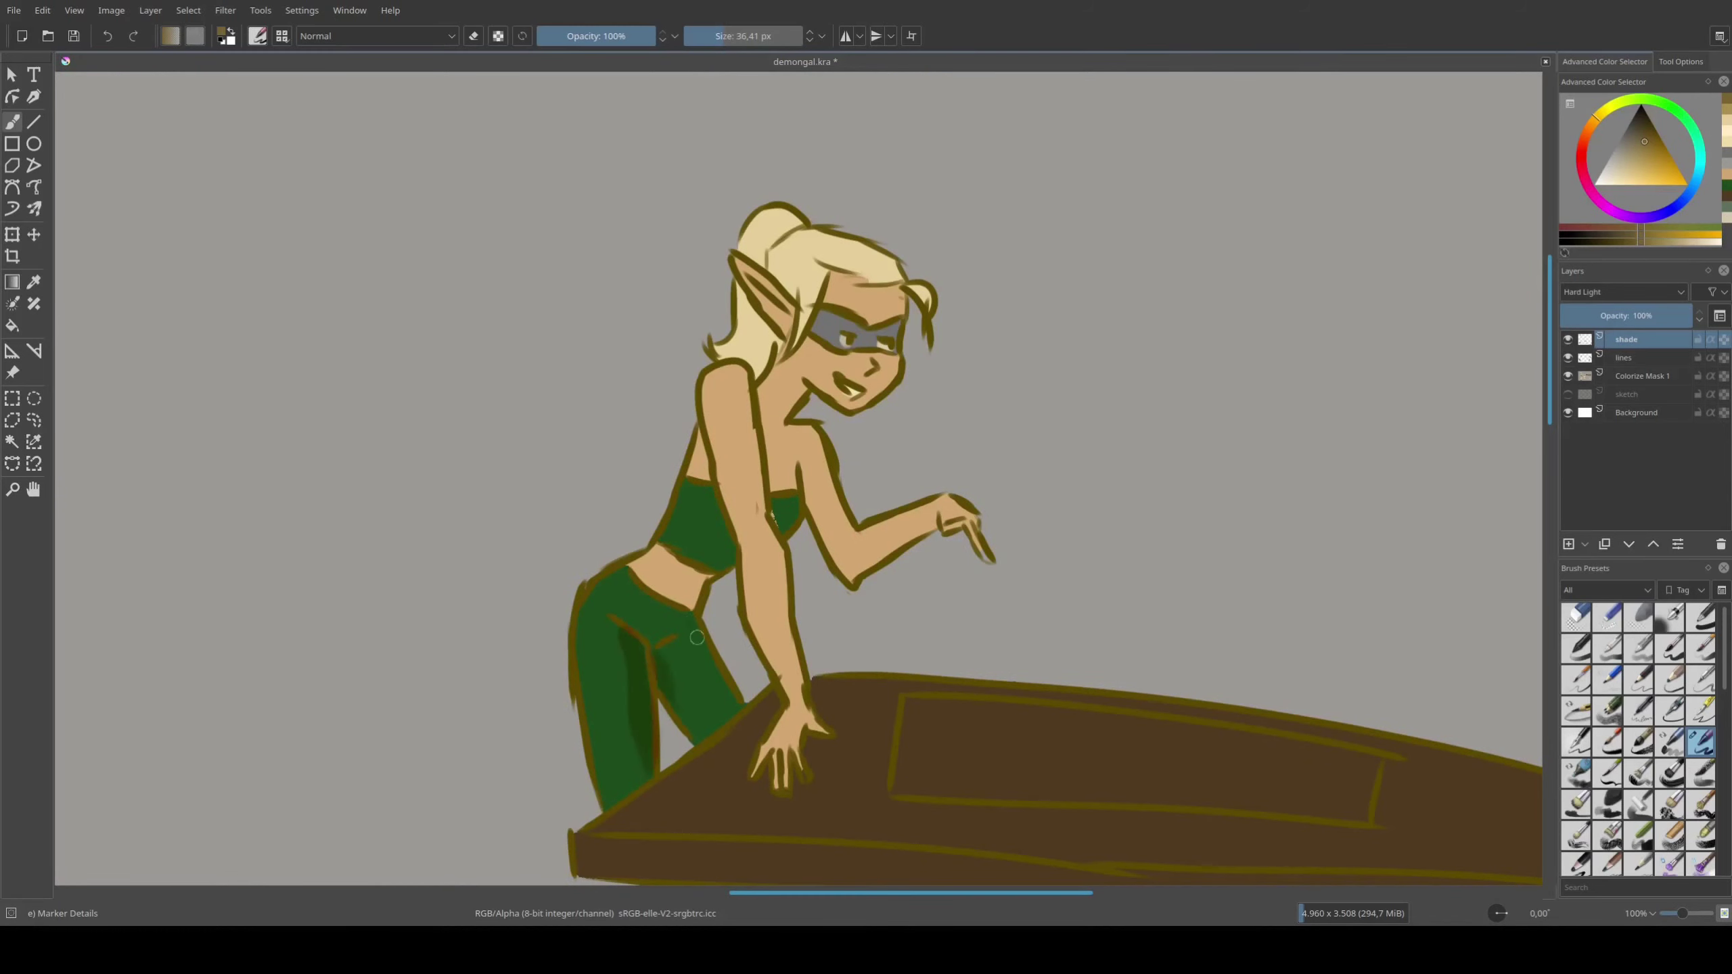
{"action": "mouse_move", "coordinate": [697, 637]}
{"action": "left_mouse_down"}
{"action": "mouse_move", "coordinate": [740, 710]}
{"action": "mouse_move", "coordinate": [689, 573]}
{"action": "left_mouse_up"}
{"action": "mouse_move", "coordinate": [787, 502]}
{"action": "left_mouse_down"}
{"action": "mouse_move", "coordinate": [786, 449]}
{"action": "mouse_move", "coordinate": [764, 553]}
{"action": "mouse_move", "coordinate": [811, 713]}
{"action": "left_mouse_up"}
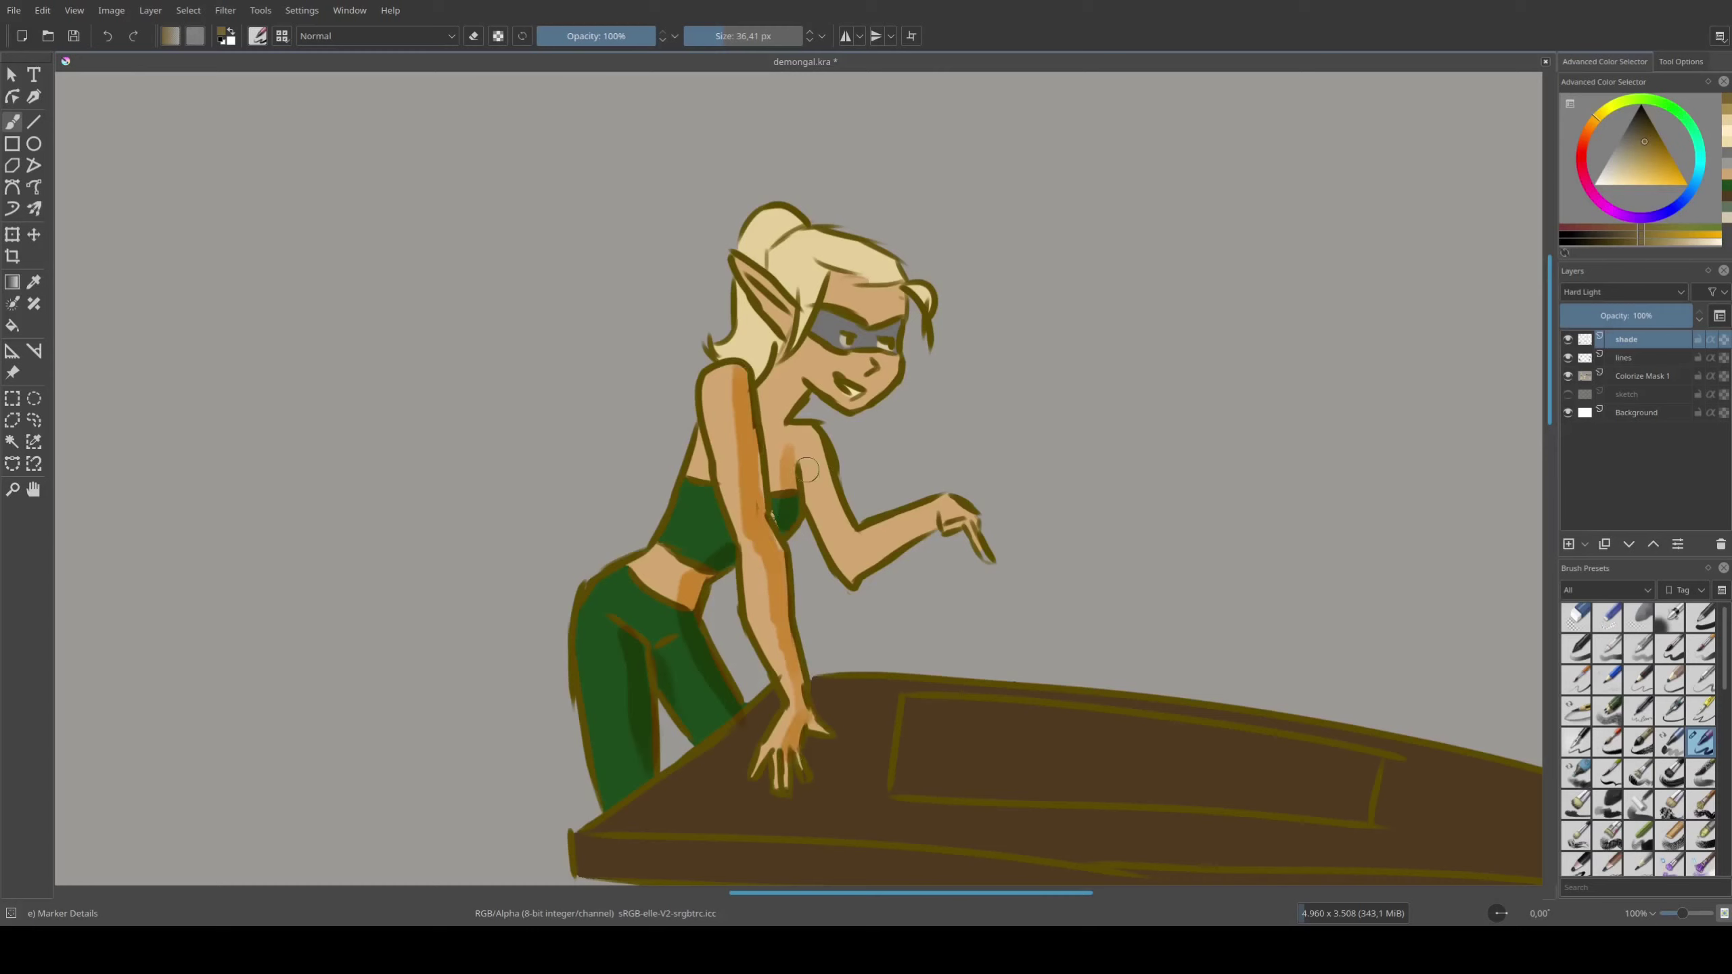
{"action": "mouse_move", "coordinate": [813, 422]}
{"action": "left_mouse_down"}
{"action": "mouse_move", "coordinate": [861, 550]}
{"action": "mouse_move", "coordinate": [943, 511]}
{"action": "left_mouse_up"}
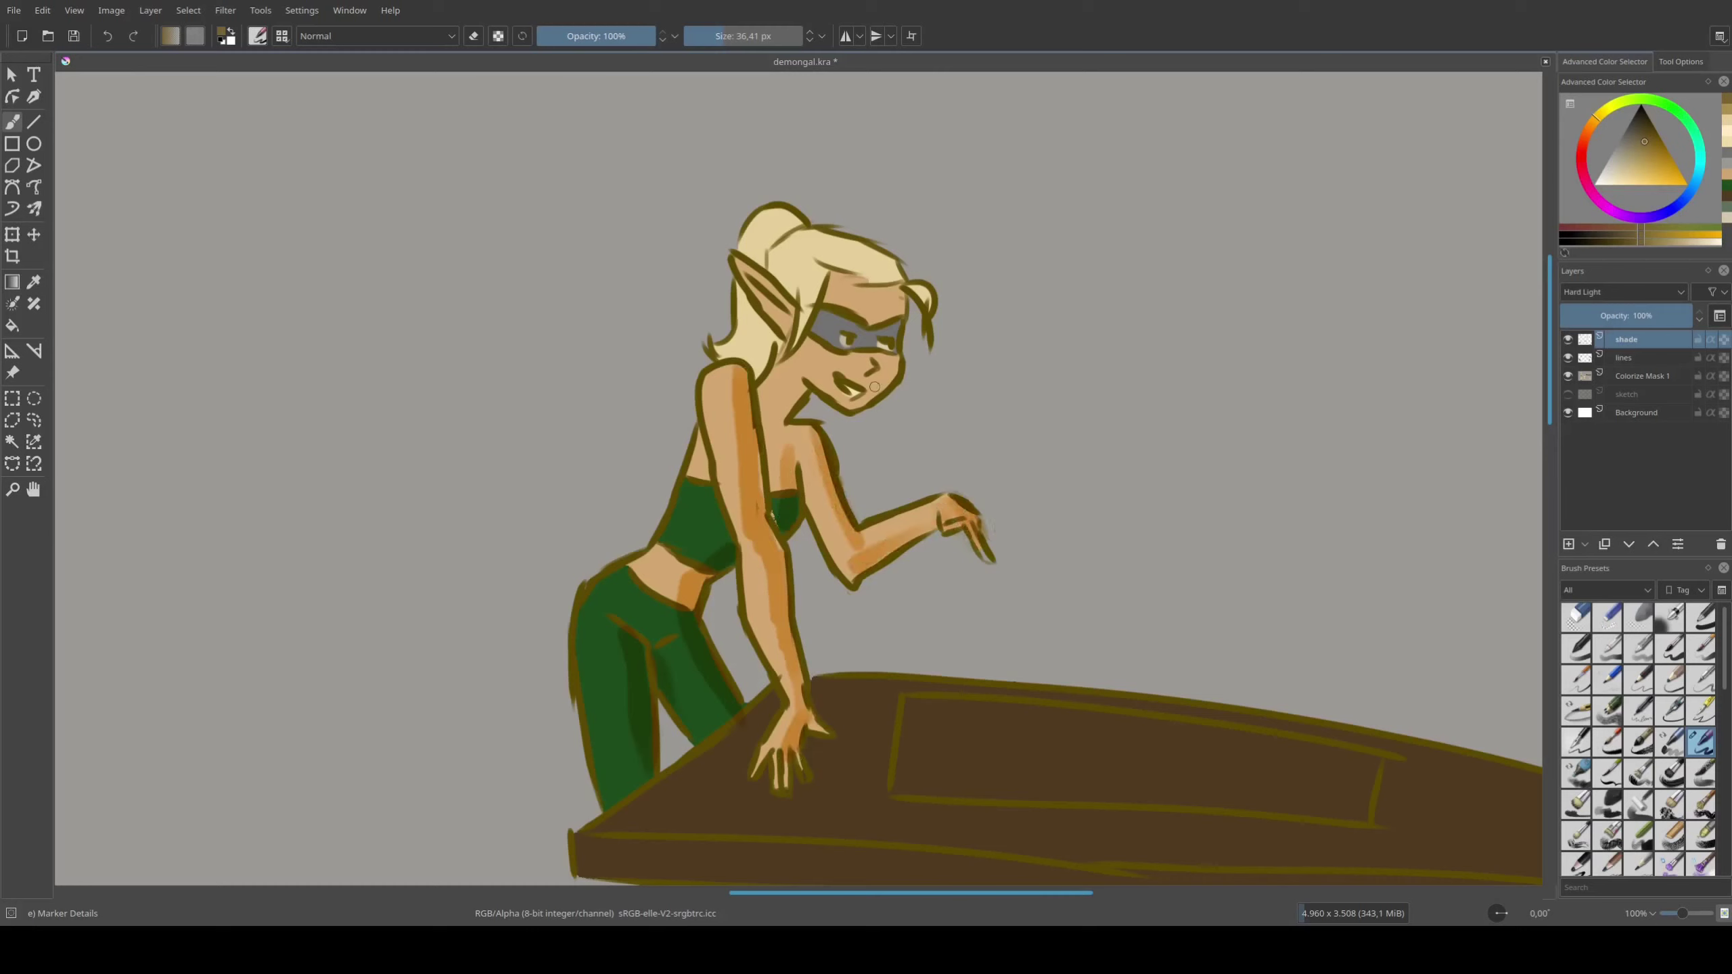
{"action": "left_click_drag", "start_coordinate": [791, 376], "coordinate": [781, 448]}
{"action": "left_click_drag", "start_coordinate": [839, 301], "coordinate": [890, 318]}
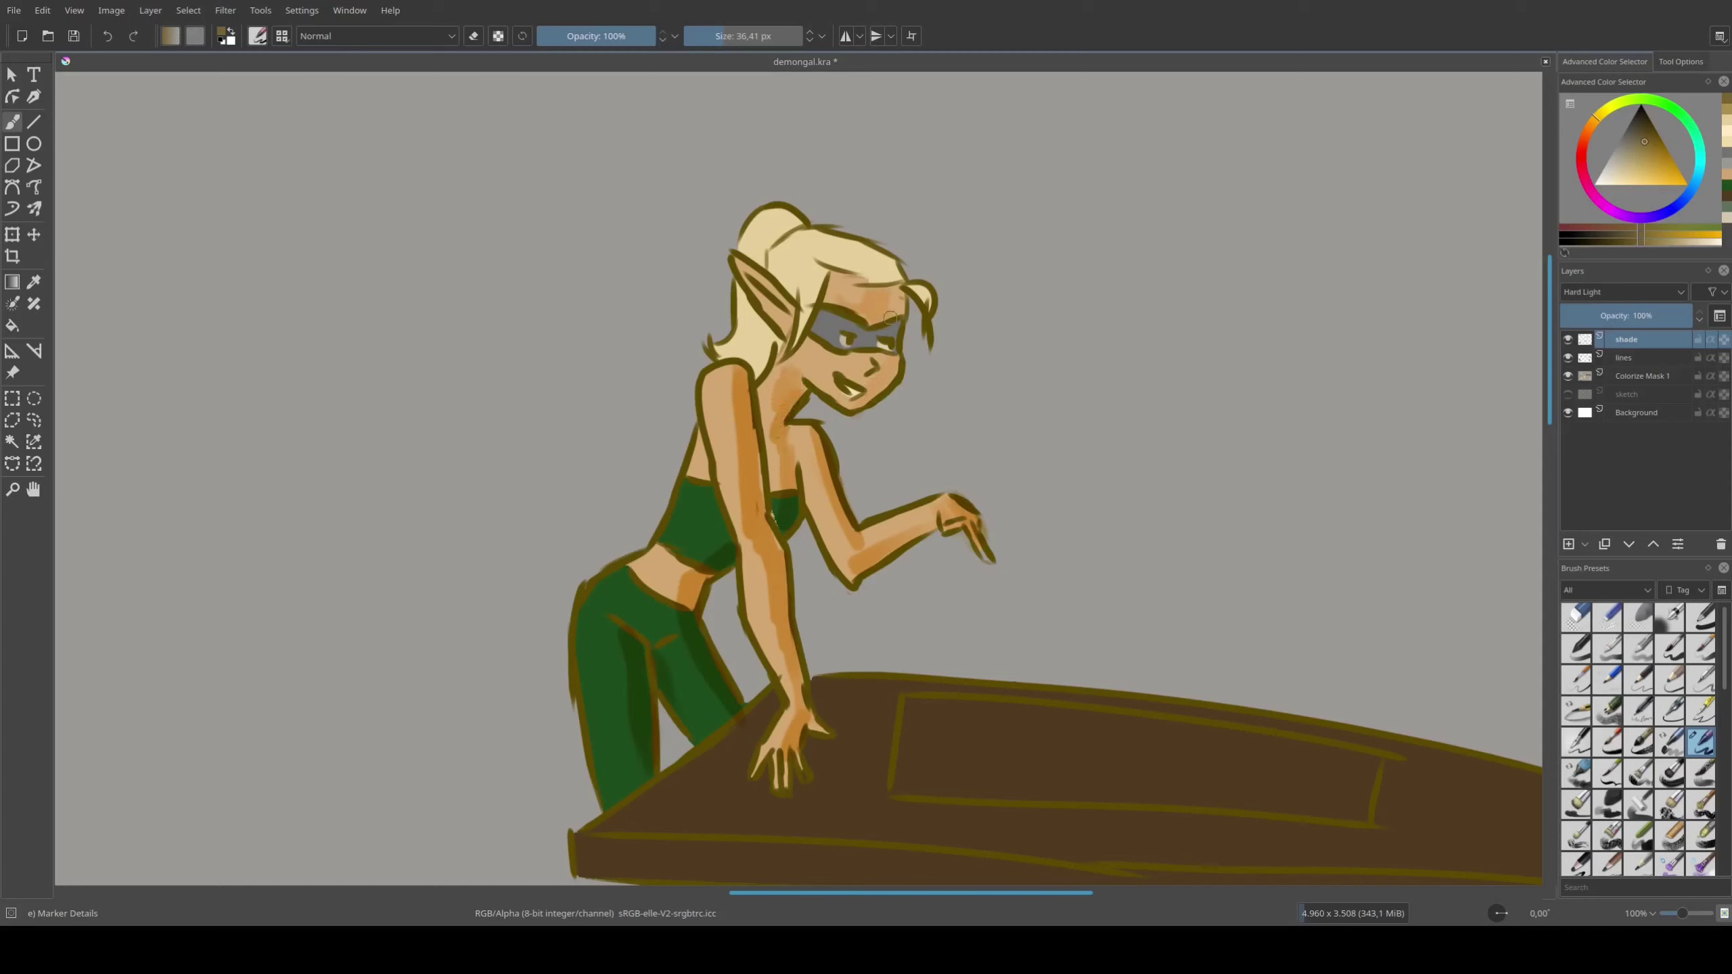
{"action": "left_click_drag", "start_coordinate": [747, 258], "coordinate": [803, 315]}
With a lighter tan, highlight the leaning elf's shoulder, green pants and blonde hair
{"action": "left_click", "coordinate": [1627, 174]}
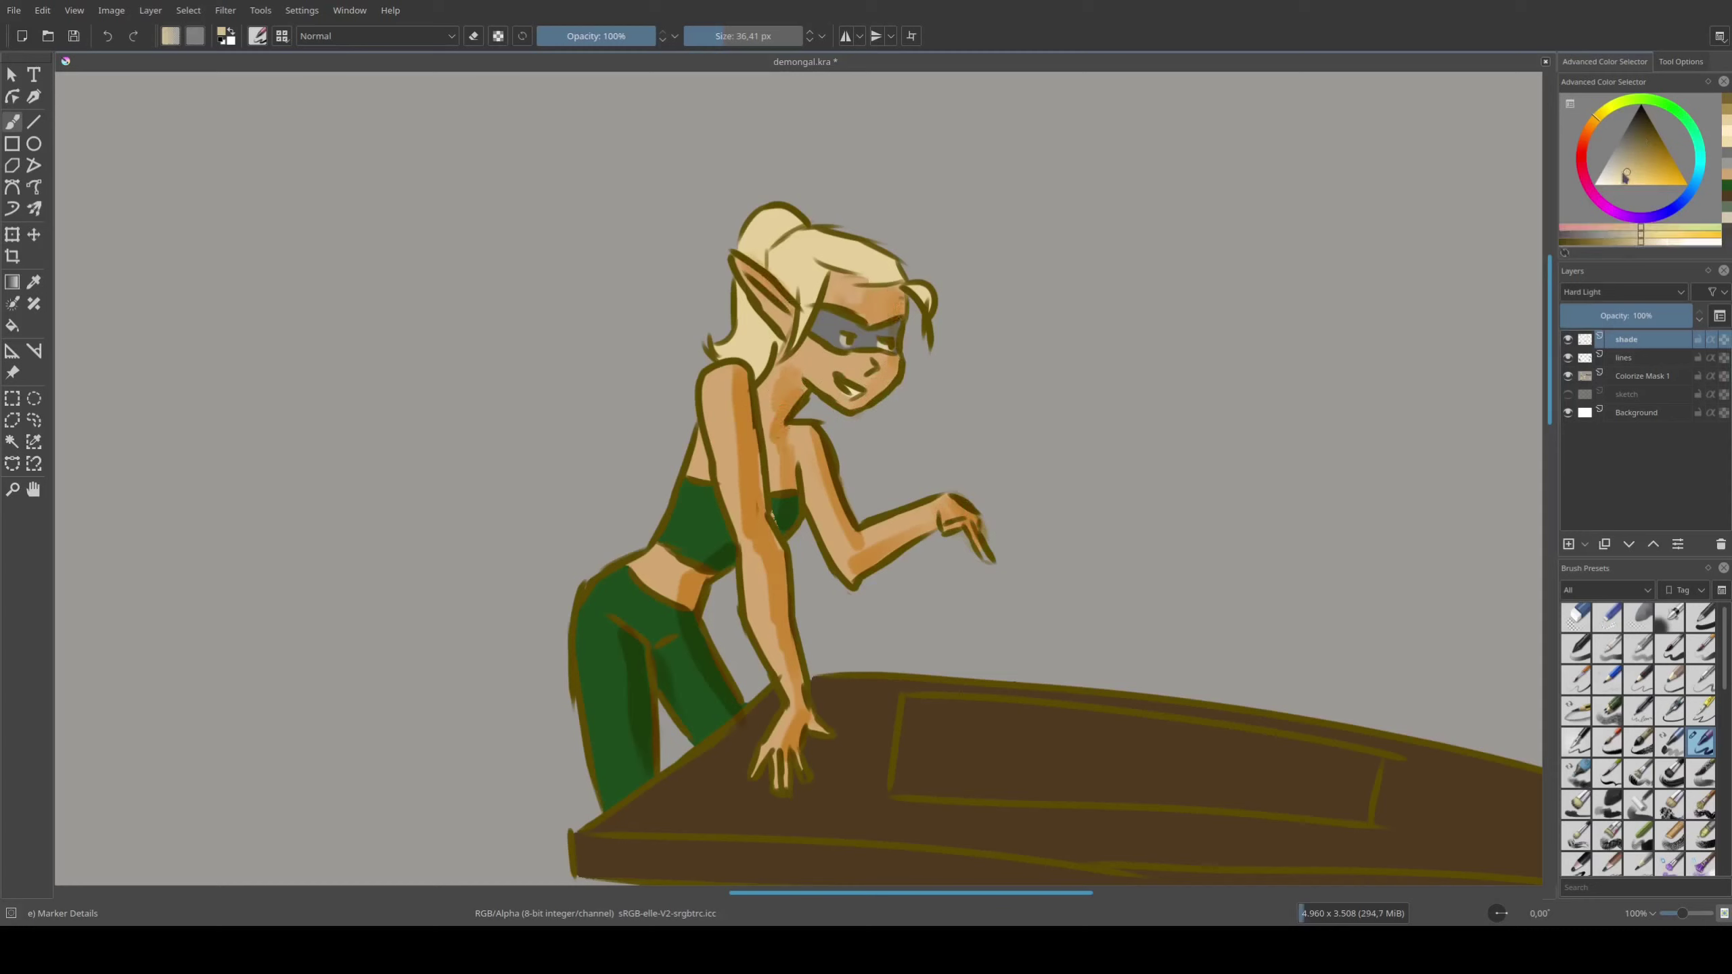
{"action": "left_click_drag", "start_coordinate": [707, 387], "coordinate": [710, 477]}
{"action": "left_click_drag", "start_coordinate": [597, 590], "coordinate": [583, 665]}
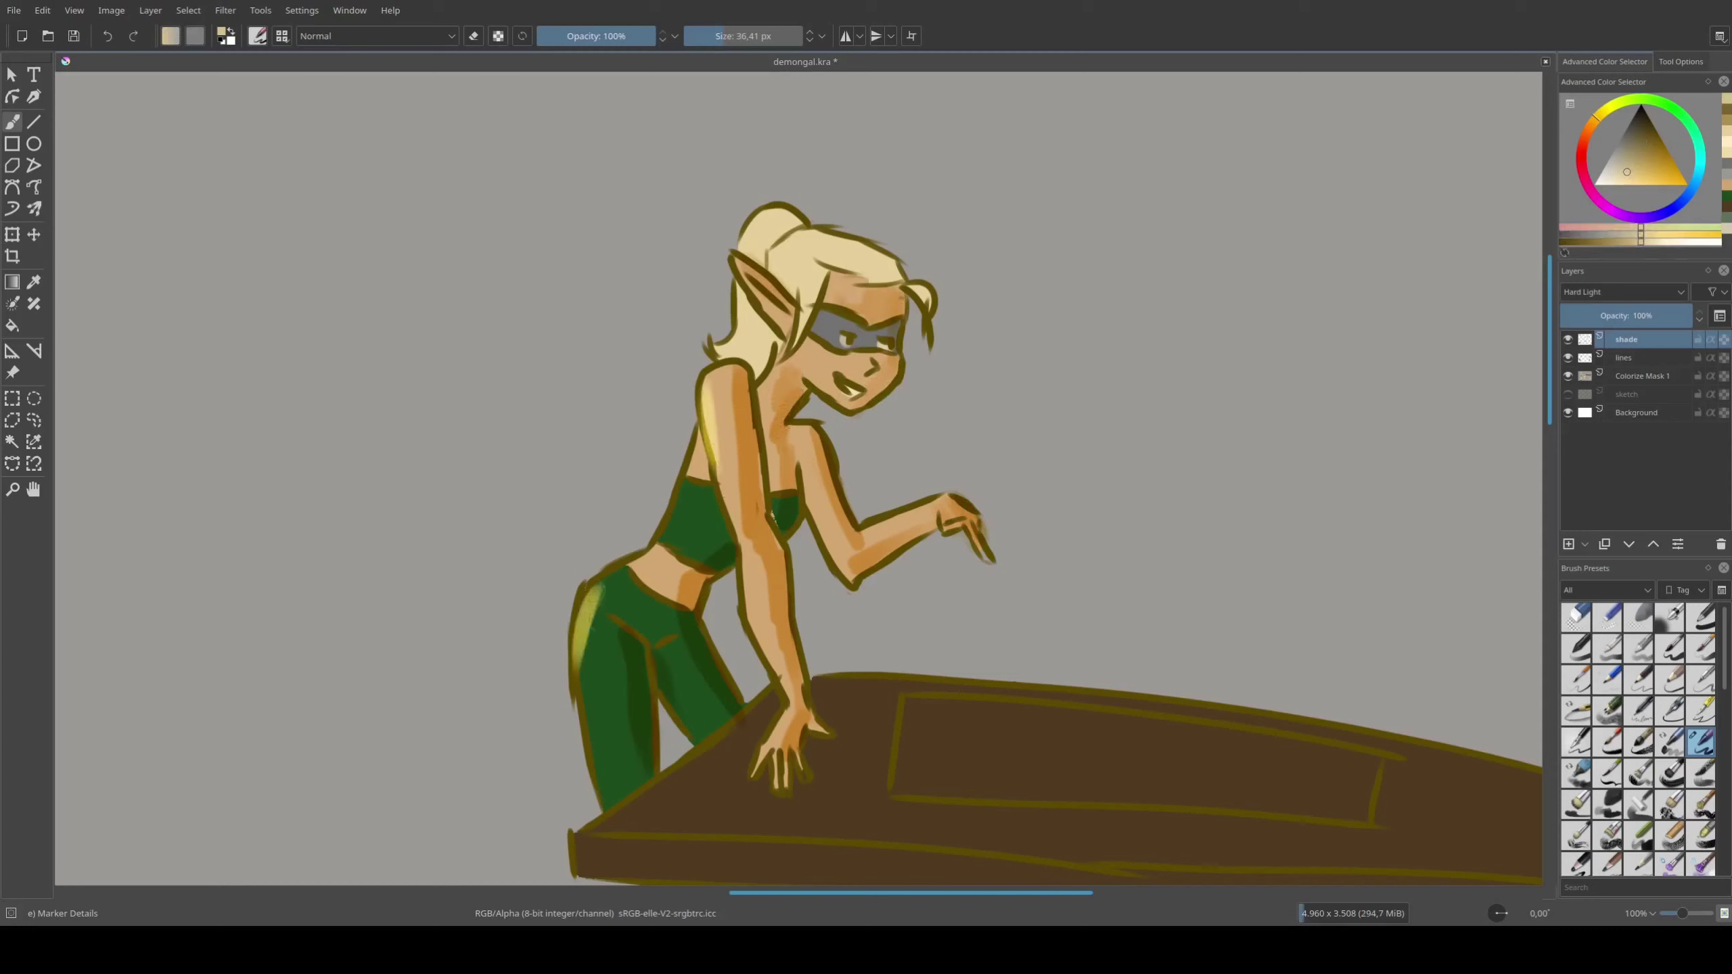
{"action": "left_click", "coordinate": [1622, 185]}
{"action": "left_click_drag", "start_coordinate": [592, 588], "coordinate": [579, 754]}
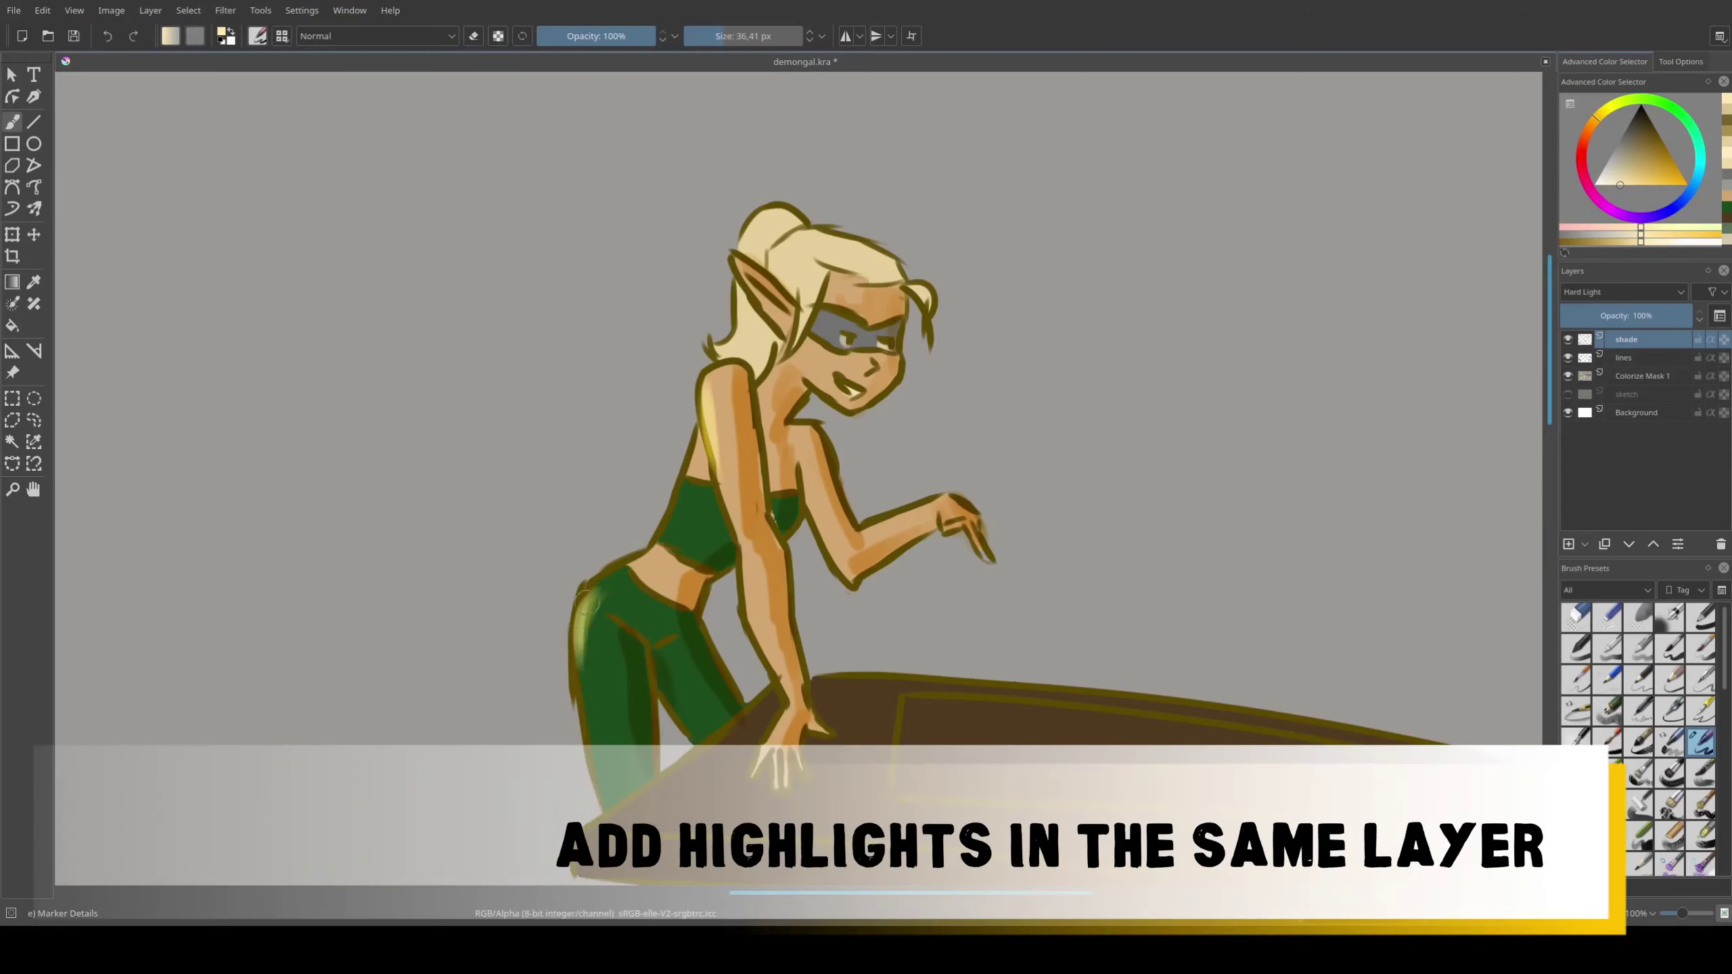
{"action": "left_click_drag", "start_coordinate": [744, 290], "coordinate": [709, 351]}
{"action": "mouse_move", "coordinate": [750, 228]}
{"action": "left_mouse_down"}
{"action": "mouse_move", "coordinate": [733, 262]}
{"action": "mouse_move", "coordinate": [811, 273]}
{"action": "mouse_move", "coordinate": [794, 376]}
{"action": "left_mouse_up"}
Highlight the drinking elf's hair curl and long strand, removing the too-bright ear and eye highlights
{"action": "scroll", "coordinate": [720, 533], "scroll_direction": "down", "scroll_amount": 5}
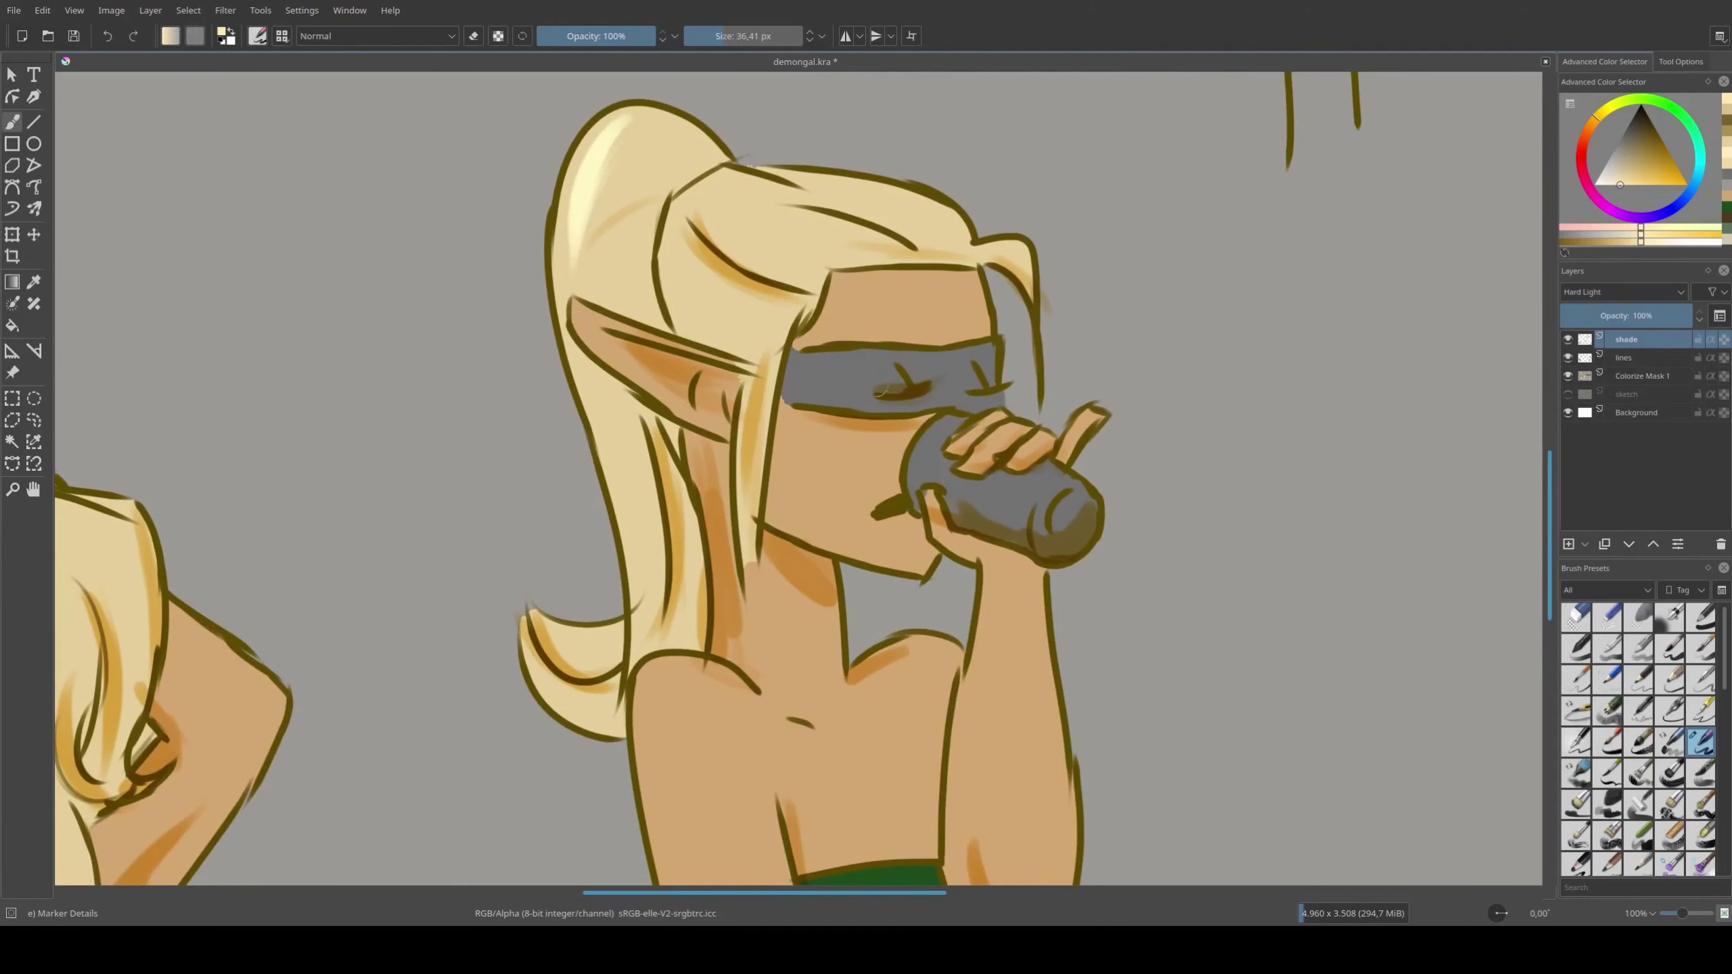
{"action": "left_click_drag", "start_coordinate": [604, 321], "coordinate": [751, 359]}
{"action": "key", "text": "ctrl+z"}
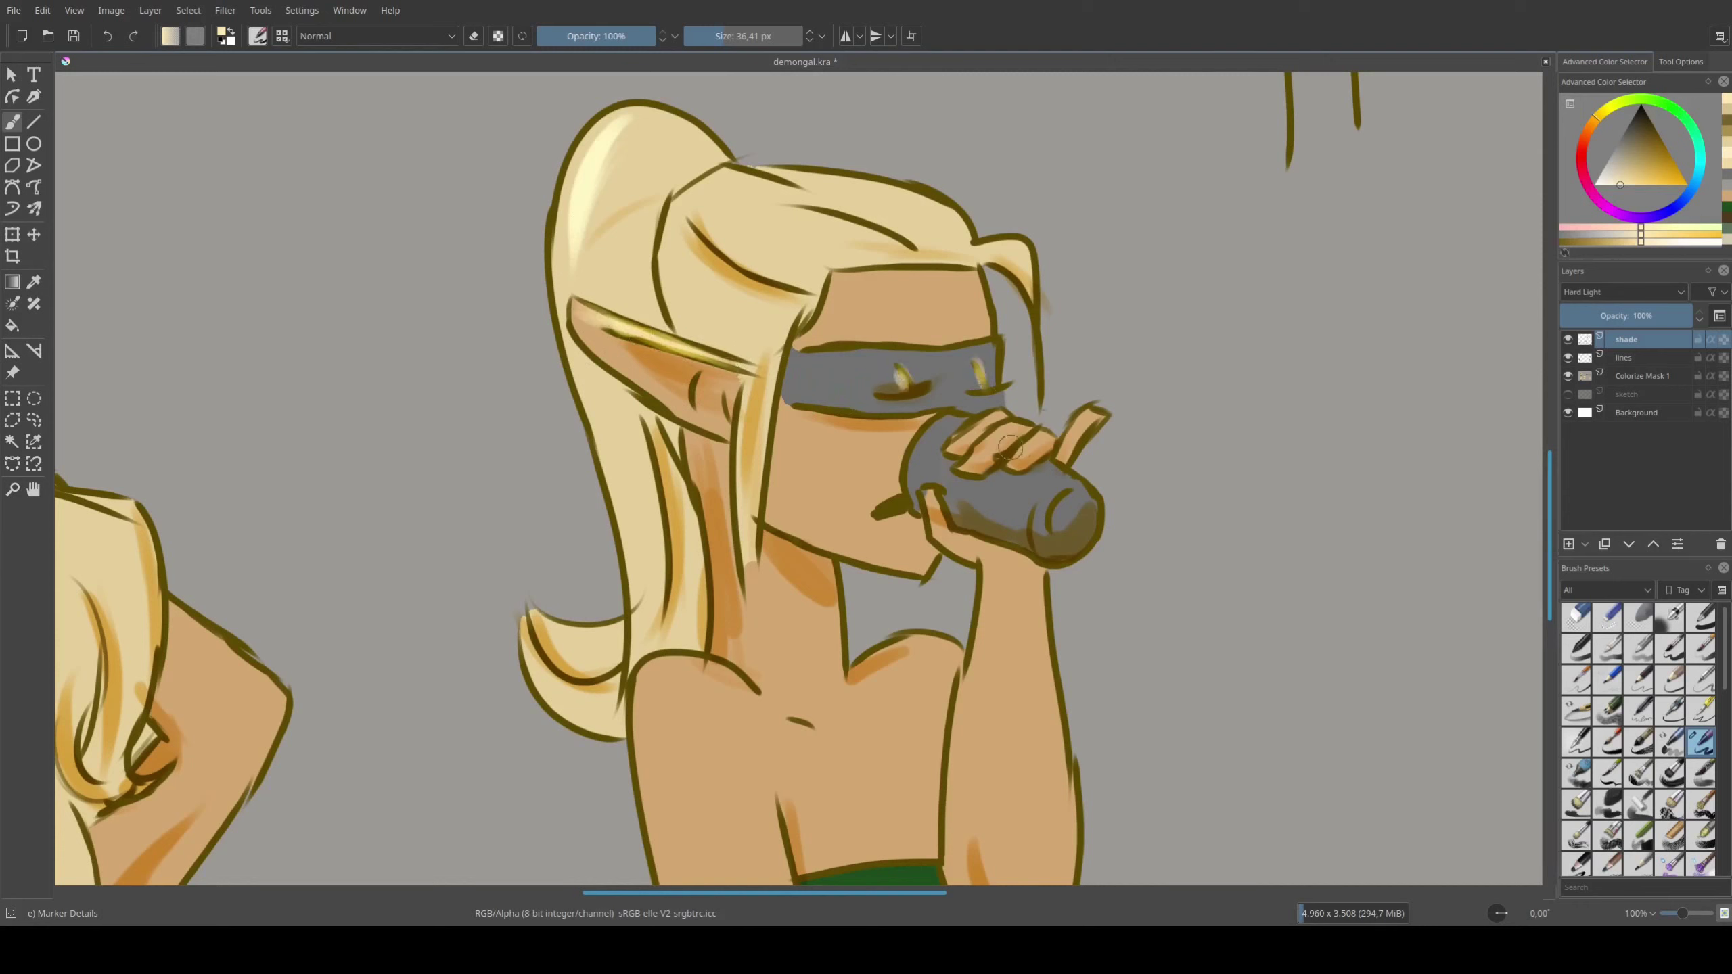
{"action": "key", "text": "ctrl+z"}
{"action": "left_click_drag", "start_coordinate": [555, 645], "coordinate": [631, 614]}
{"action": "left_click_drag", "start_coordinate": [590, 409], "coordinate": [637, 600]}
{"action": "left_click_drag", "start_coordinate": [552, 672], "coordinate": [596, 716]}
Highlight the drinking elf's shoulder, outer arm, and fingers and thumb on the bottle
{"action": "left_click_drag", "start_coordinate": [992, 620], "coordinate": [768, 414]}
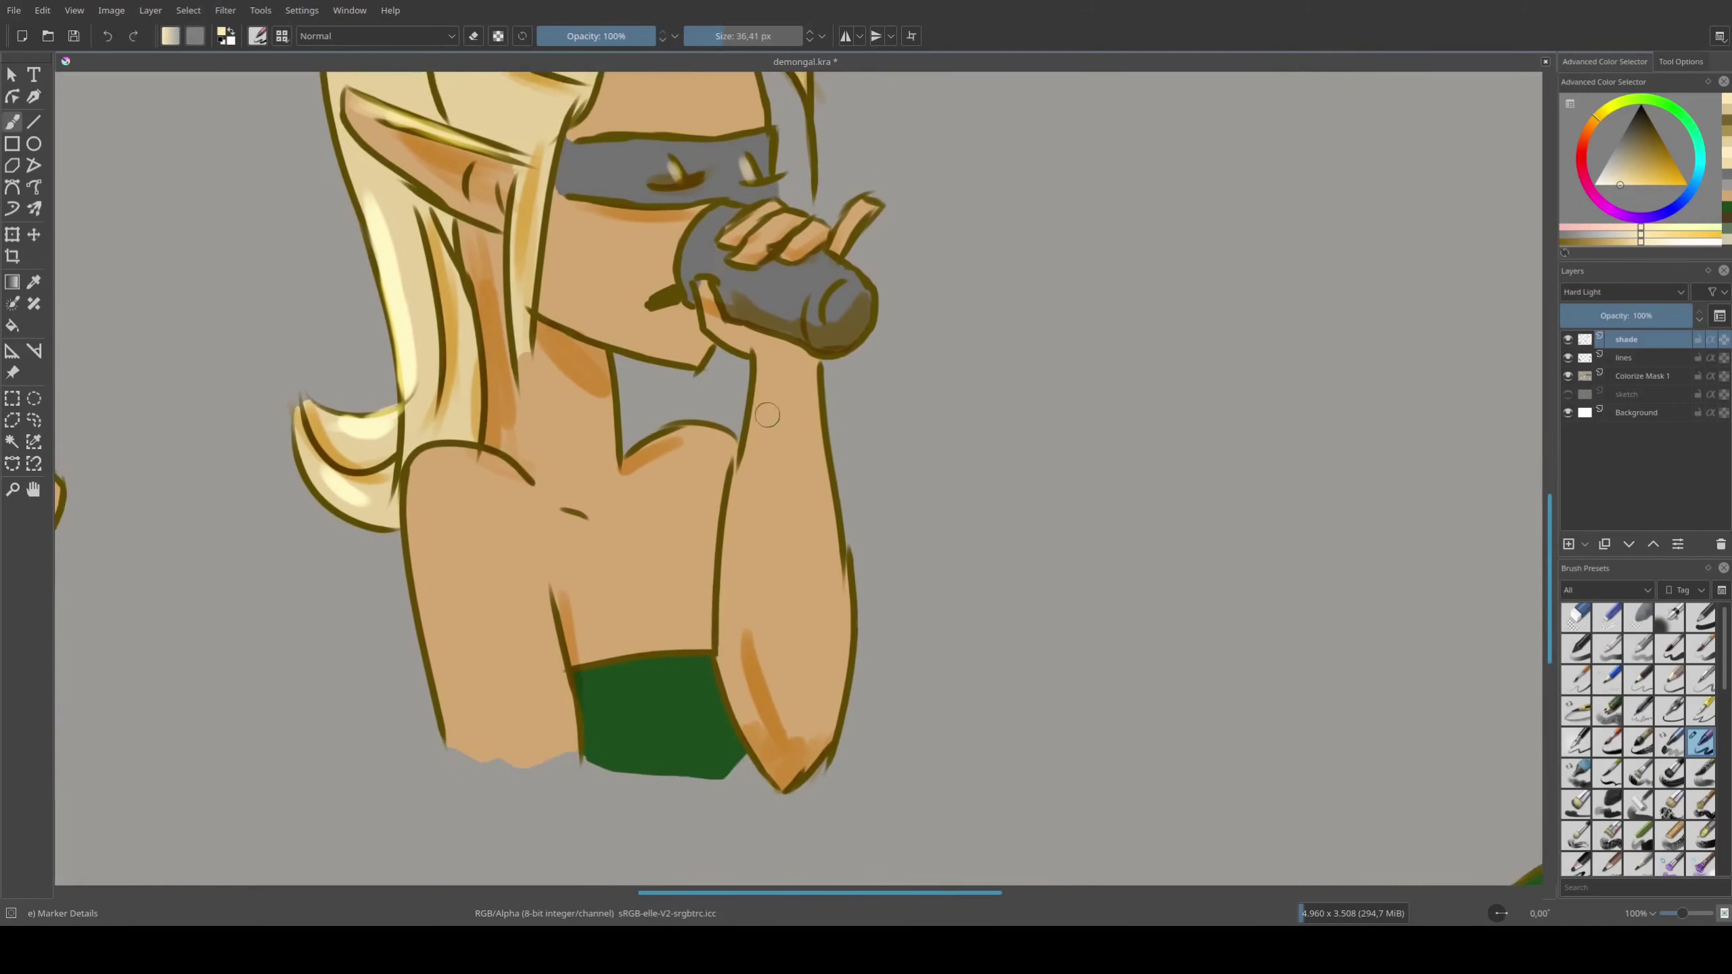
{"action": "mouse_move", "coordinate": [437, 454]}
{"action": "left_mouse_down"}
{"action": "mouse_move", "coordinate": [423, 518]}
{"action": "mouse_move", "coordinate": [440, 682]}
{"action": "left_mouse_up"}
{"action": "left_click_drag", "start_coordinate": [423, 518], "coordinate": [437, 682]}
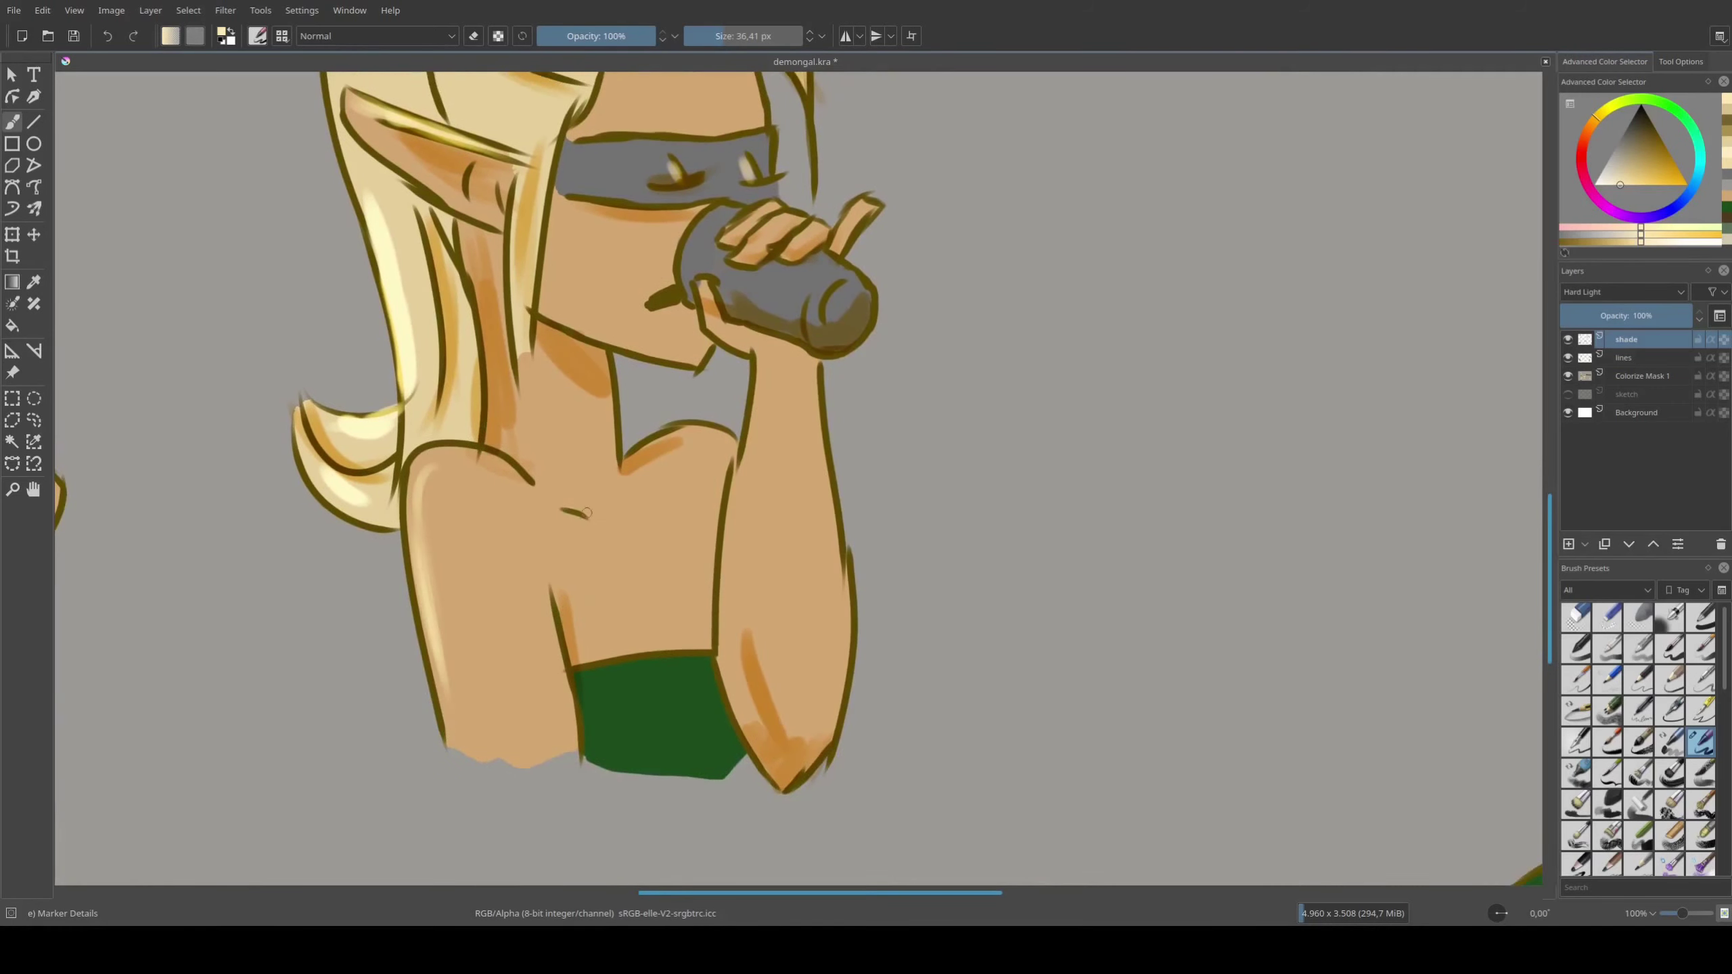
{"action": "mouse_move", "coordinate": [757, 238]}
{"action": "left_mouse_down"}
{"action": "mouse_move", "coordinate": [818, 225]}
{"action": "mouse_move", "coordinate": [767, 209]}
{"action": "mouse_move", "coordinate": [866, 197]}
{"action": "left_mouse_up"}
{"action": "left_click_drag", "start_coordinate": [702, 81], "coordinate": [767, 388]}
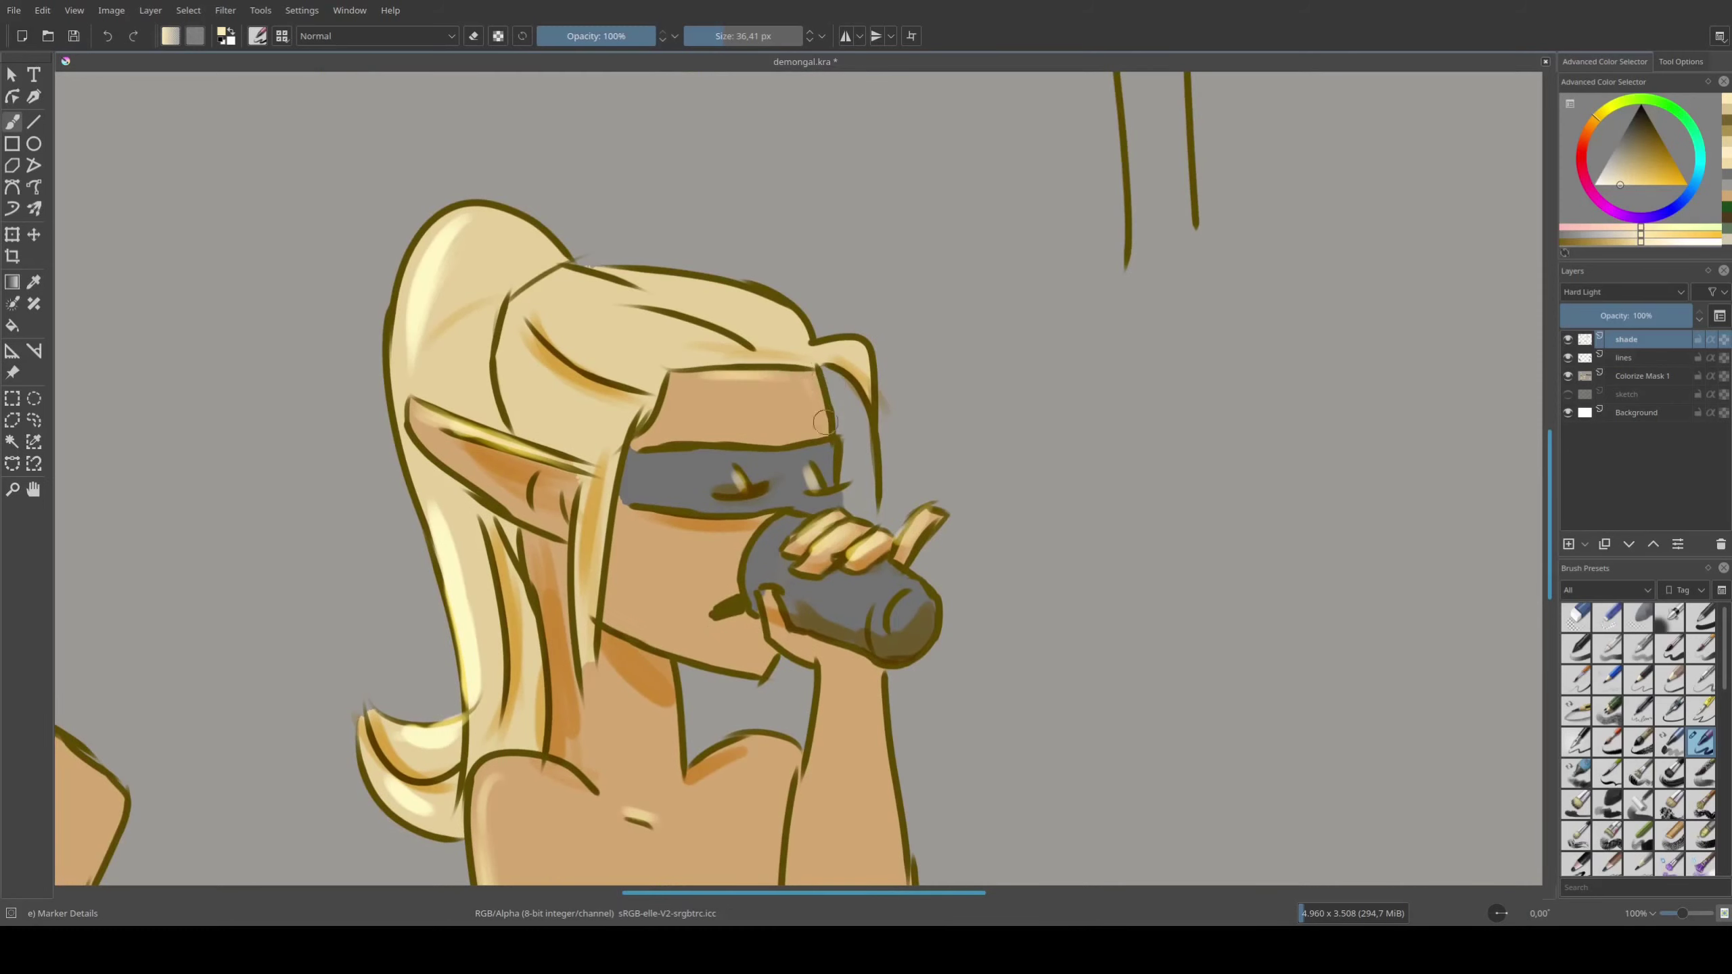
{"action": "left_click_drag", "start_coordinate": [726, 590], "coordinate": [764, 341]}
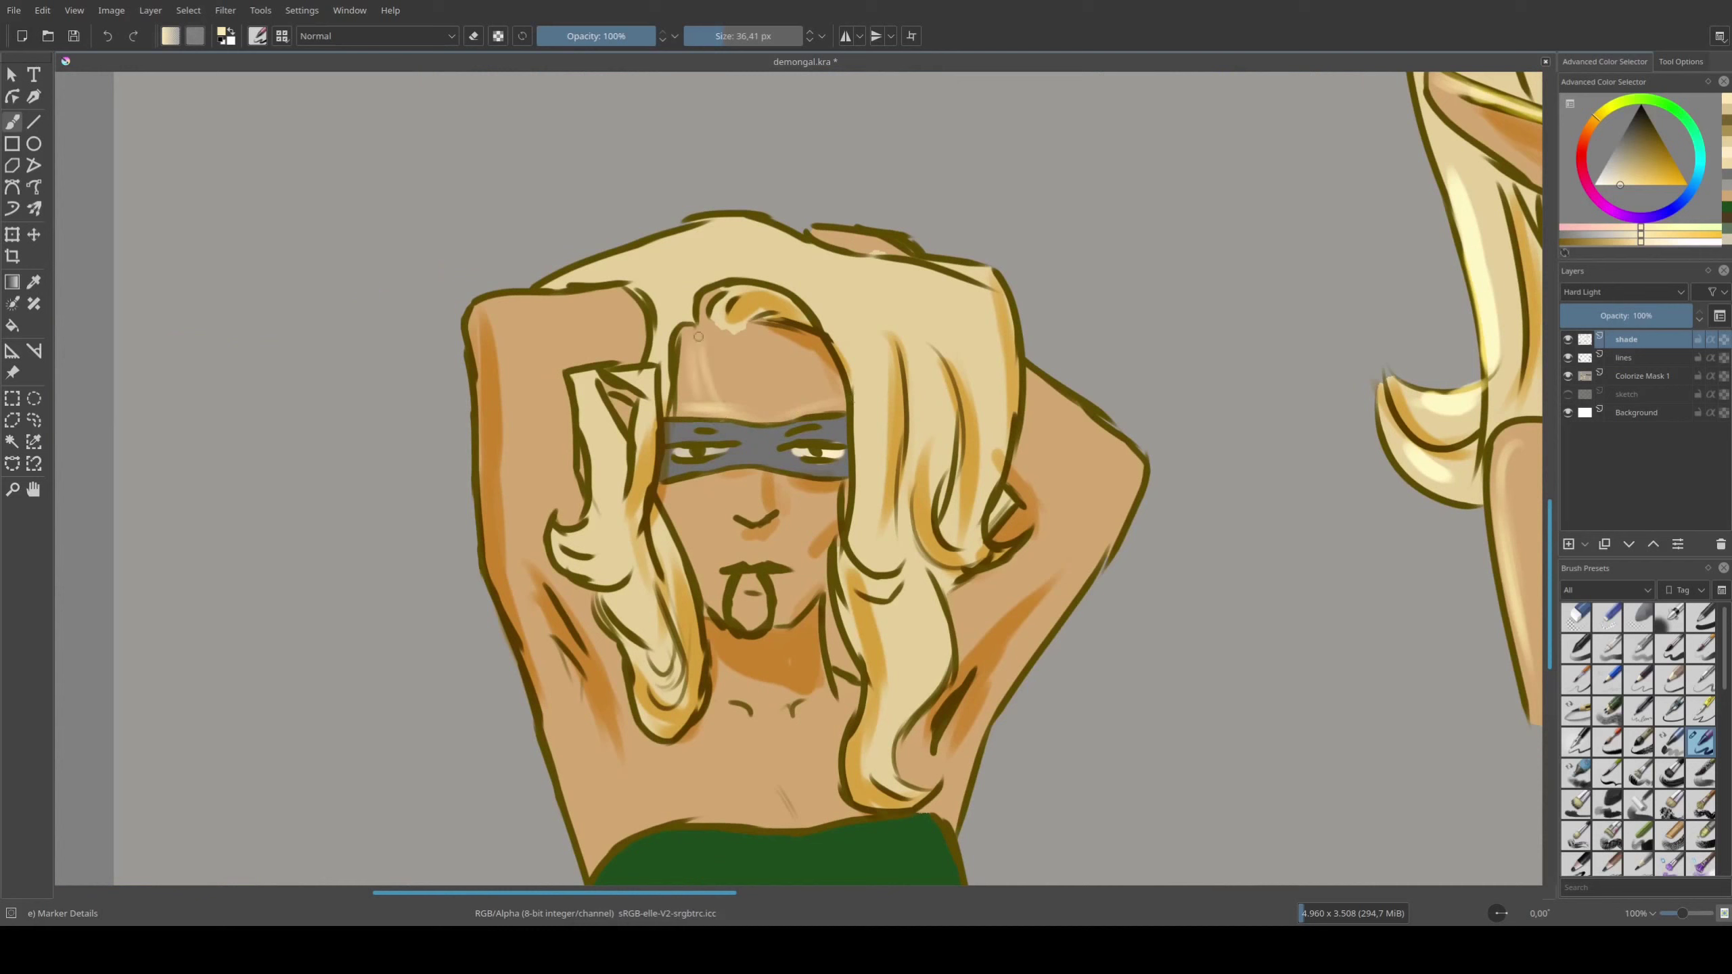
Highlight the top and right-side hair strands of the arms-raised elf
{"action": "left_click_drag", "start_coordinate": [579, 283], "coordinate": [692, 242]}
{"action": "left_click_drag", "start_coordinate": [791, 280], "coordinate": [853, 369]}
{"action": "mouse_move", "coordinate": [829, 307]}
{"action": "left_mouse_down"}
{"action": "mouse_move", "coordinate": [876, 494]}
{"action": "mouse_move", "coordinate": [907, 368]}
{"action": "left_mouse_up"}
{"action": "left_click_drag", "start_coordinate": [914, 351], "coordinate": [927, 427]}
{"action": "left_click_drag", "start_coordinate": [829, 297], "coordinate": [910, 259]}
Highlight the left arm and the remaining left, right and top hair strands
{"action": "left_click_drag", "start_coordinate": [518, 311], "coordinate": [607, 293]}
{"action": "left_click_drag", "start_coordinate": [600, 522], "coordinate": [563, 552]}
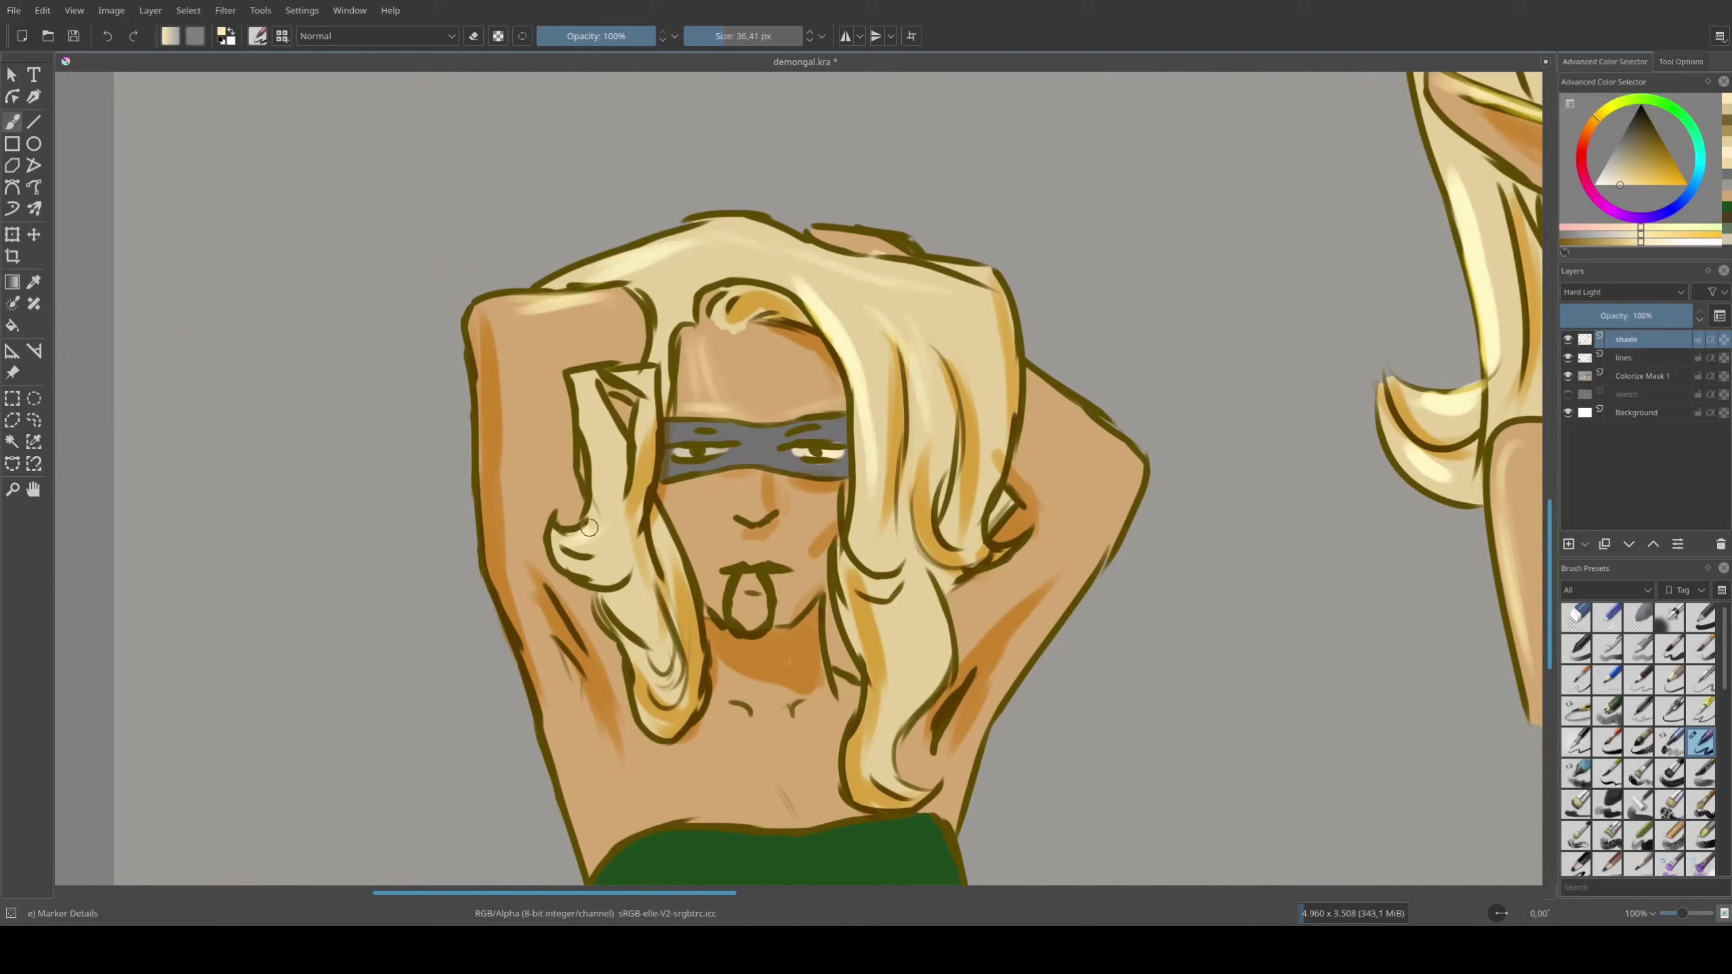
{"action": "left_click_drag", "start_coordinate": [587, 461], "coordinate": [610, 536]}
{"action": "left_click_drag", "start_coordinate": [603, 590], "coordinate": [648, 638]}
{"action": "left_click_drag", "start_coordinate": [879, 577], "coordinate": [951, 661]}
{"action": "mouse_move", "coordinate": [951, 648]}
{"action": "left_mouse_down"}
{"action": "mouse_move", "coordinate": [887, 720]}
{"action": "mouse_move", "coordinate": [876, 763]}
{"action": "left_mouse_up"}
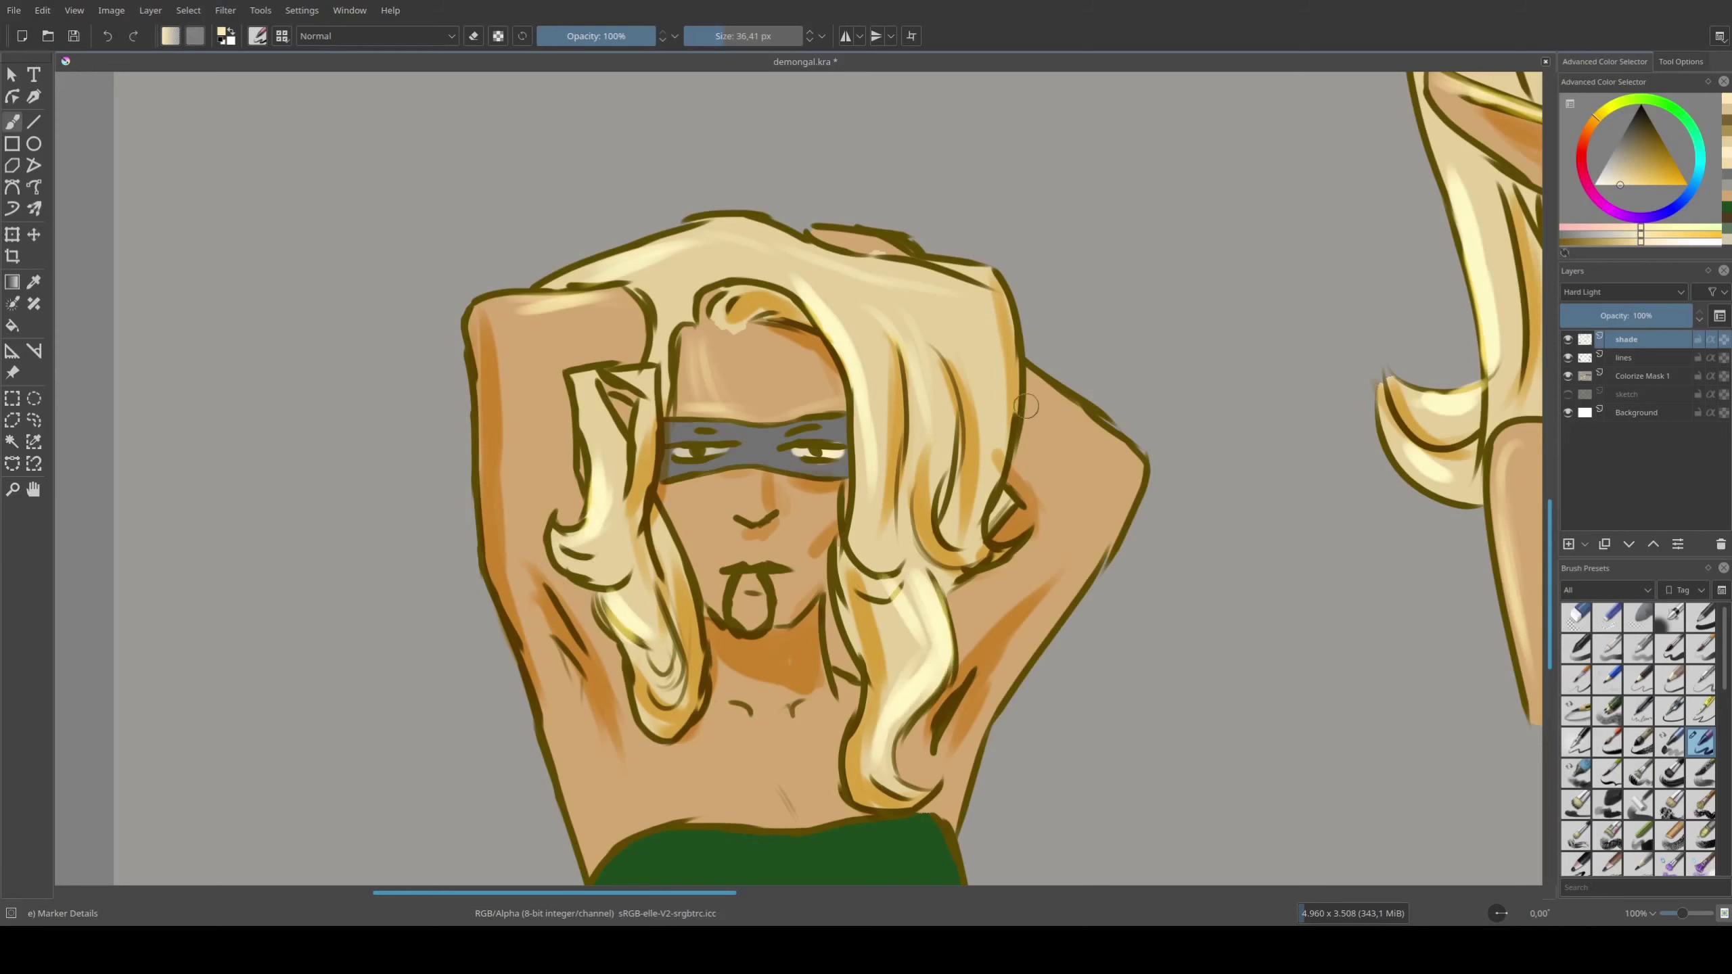
{"action": "mouse_move", "coordinate": [928, 269]}
{"action": "left_mouse_down"}
{"action": "mouse_move", "coordinate": [987, 359]}
{"action": "mouse_move", "coordinate": [982, 447]}
{"action": "left_mouse_up"}
{"action": "left_click_drag", "start_coordinate": [791, 248], "coordinate": [921, 232]}
{"action": "left_click_drag", "start_coordinate": [478, 311], "coordinate": [607, 297]}
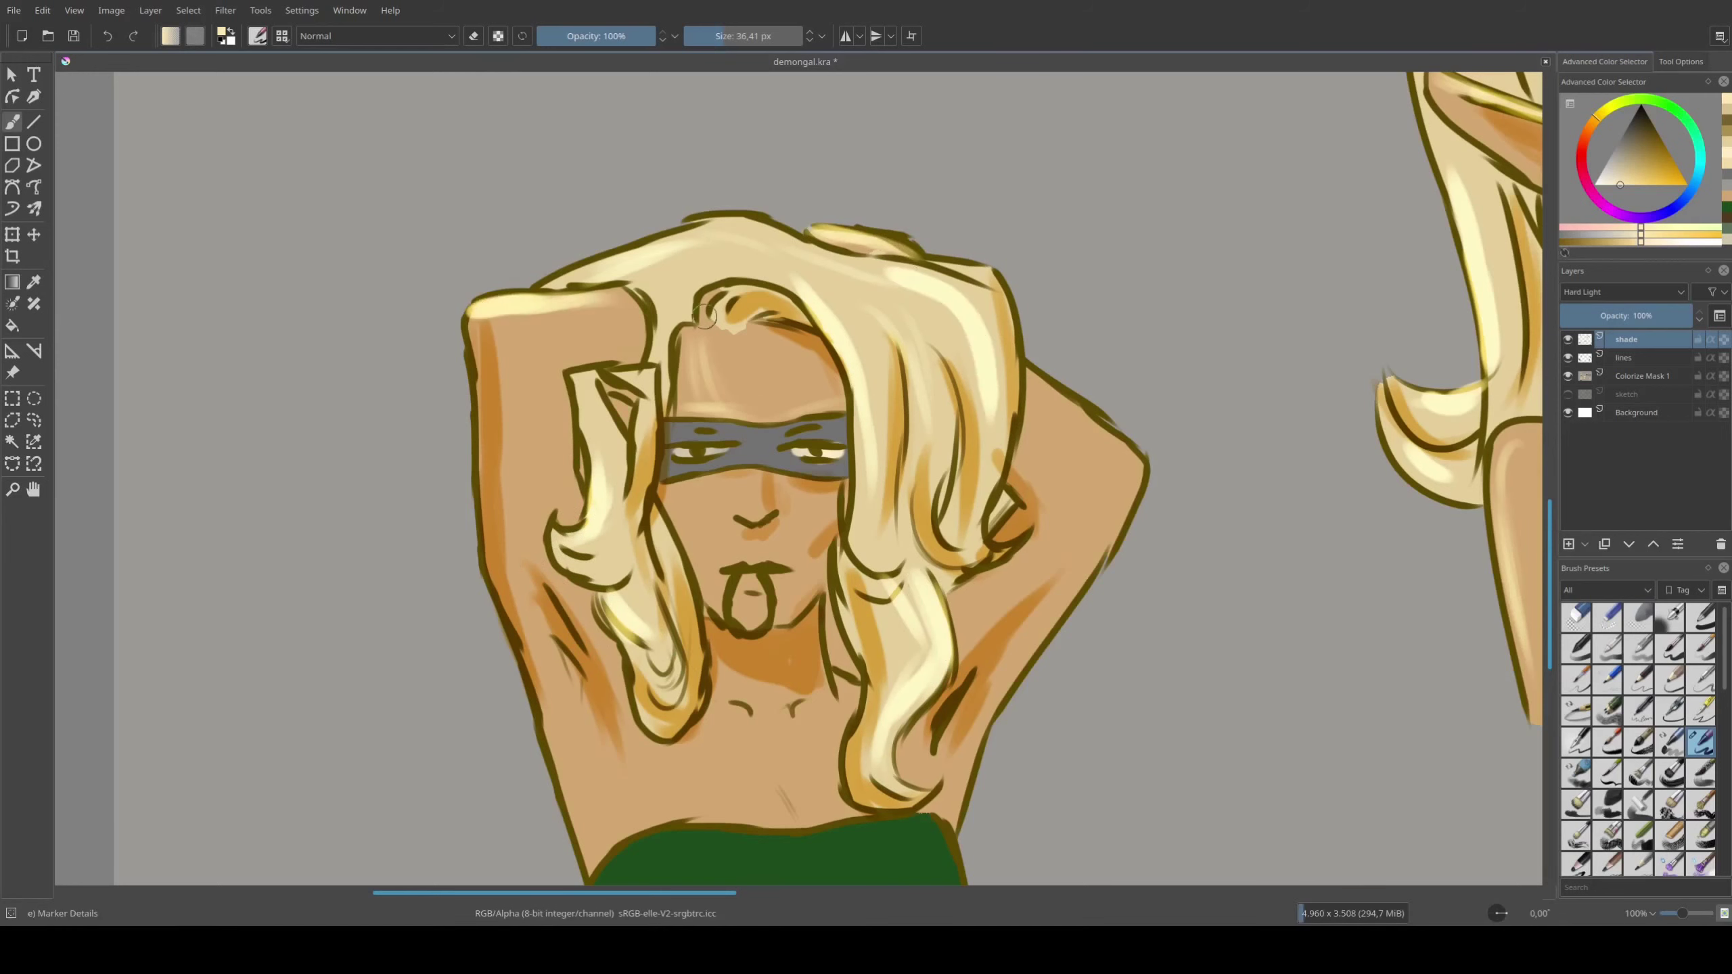
Highlight the green top's upper edge and the collarbones
{"action": "mouse_move", "coordinate": [616, 850]}
{"action": "left_mouse_down"}
{"action": "mouse_move", "coordinate": [507, 564]}
{"action": "mouse_move", "coordinate": [597, 553]}
{"action": "left_mouse_up"}
{"action": "mouse_move", "coordinate": [519, 551]}
{"action": "left_mouse_down"}
{"action": "mouse_move", "coordinate": [846, 540]}
{"action": "mouse_move", "coordinate": [858, 580]}
{"action": "left_mouse_up"}
{"action": "scroll", "coordinate": [762, 620], "scroll_direction": "up", "scroll_amount": 5}
{"action": "mouse_move", "coordinate": [682, 566]}
{"action": "left_mouse_down"}
{"action": "mouse_move", "coordinate": [732, 549]}
{"action": "mouse_move", "coordinate": [597, 559]}
{"action": "left_mouse_up"}
Highlight the top elf's hair, ponytail, ear, cheek and jaw, undoing strokes over the mask
{"action": "scroll", "coordinate": [977, 495], "scroll_direction": "down", "scroll_amount": 4}
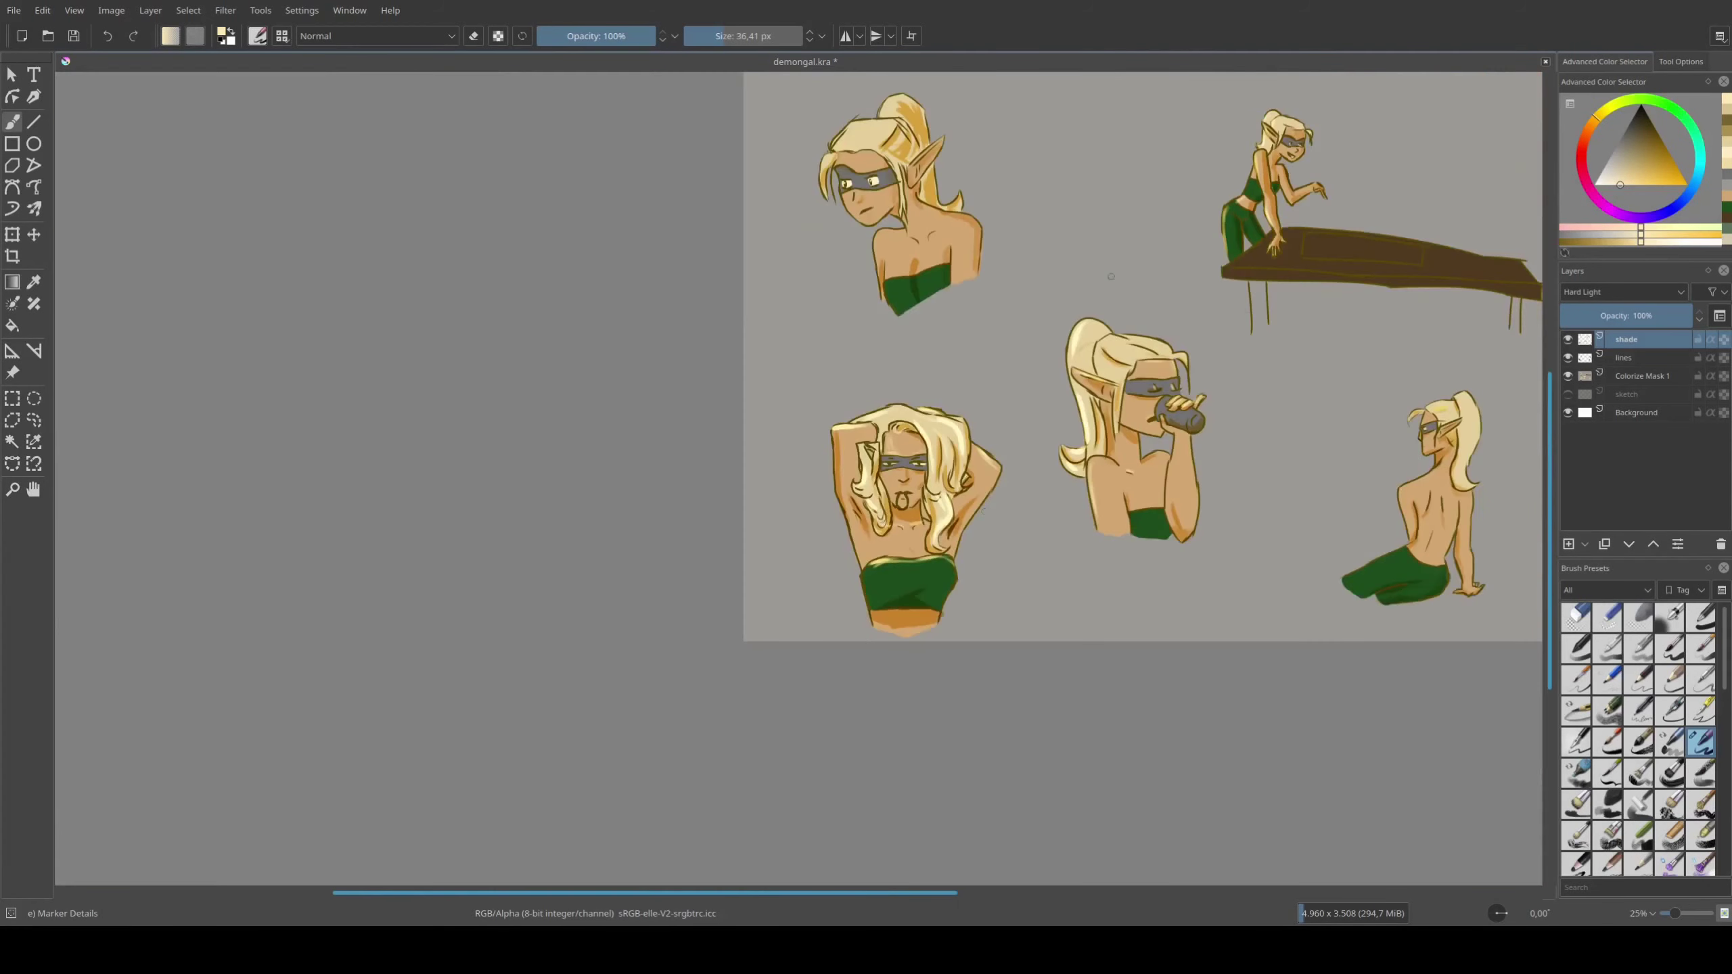
{"action": "scroll", "coordinate": [811, 197], "scroll_direction": "up", "scroll_amount": 10}
{"action": "scroll", "coordinate": [811, 197], "scroll_direction": "down", "scroll_amount": 3}
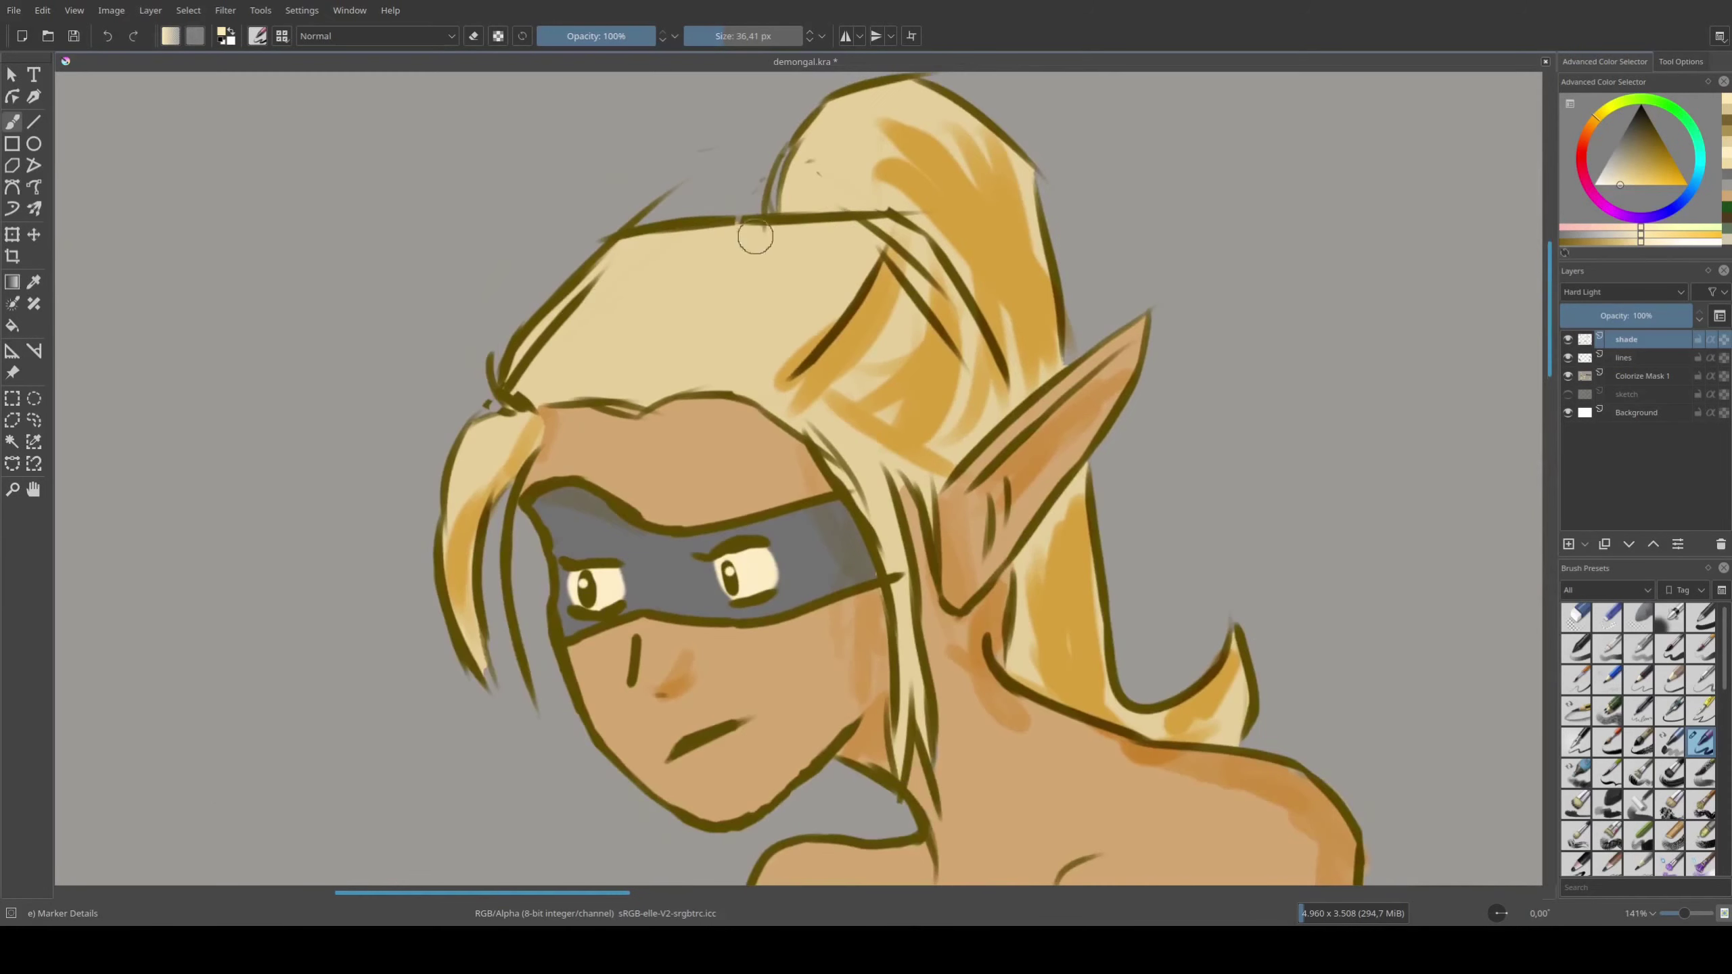
{"action": "mouse_move", "coordinate": [555, 351]}
{"action": "left_mouse_down"}
{"action": "mouse_move", "coordinate": [599, 284]}
{"action": "mouse_move", "coordinate": [692, 290]}
{"action": "left_mouse_up"}
{"action": "mouse_move", "coordinate": [900, 127]}
{"action": "left_mouse_down"}
{"action": "mouse_move", "coordinate": [832, 166]}
{"action": "mouse_move", "coordinate": [981, 225]}
{"action": "left_mouse_up"}
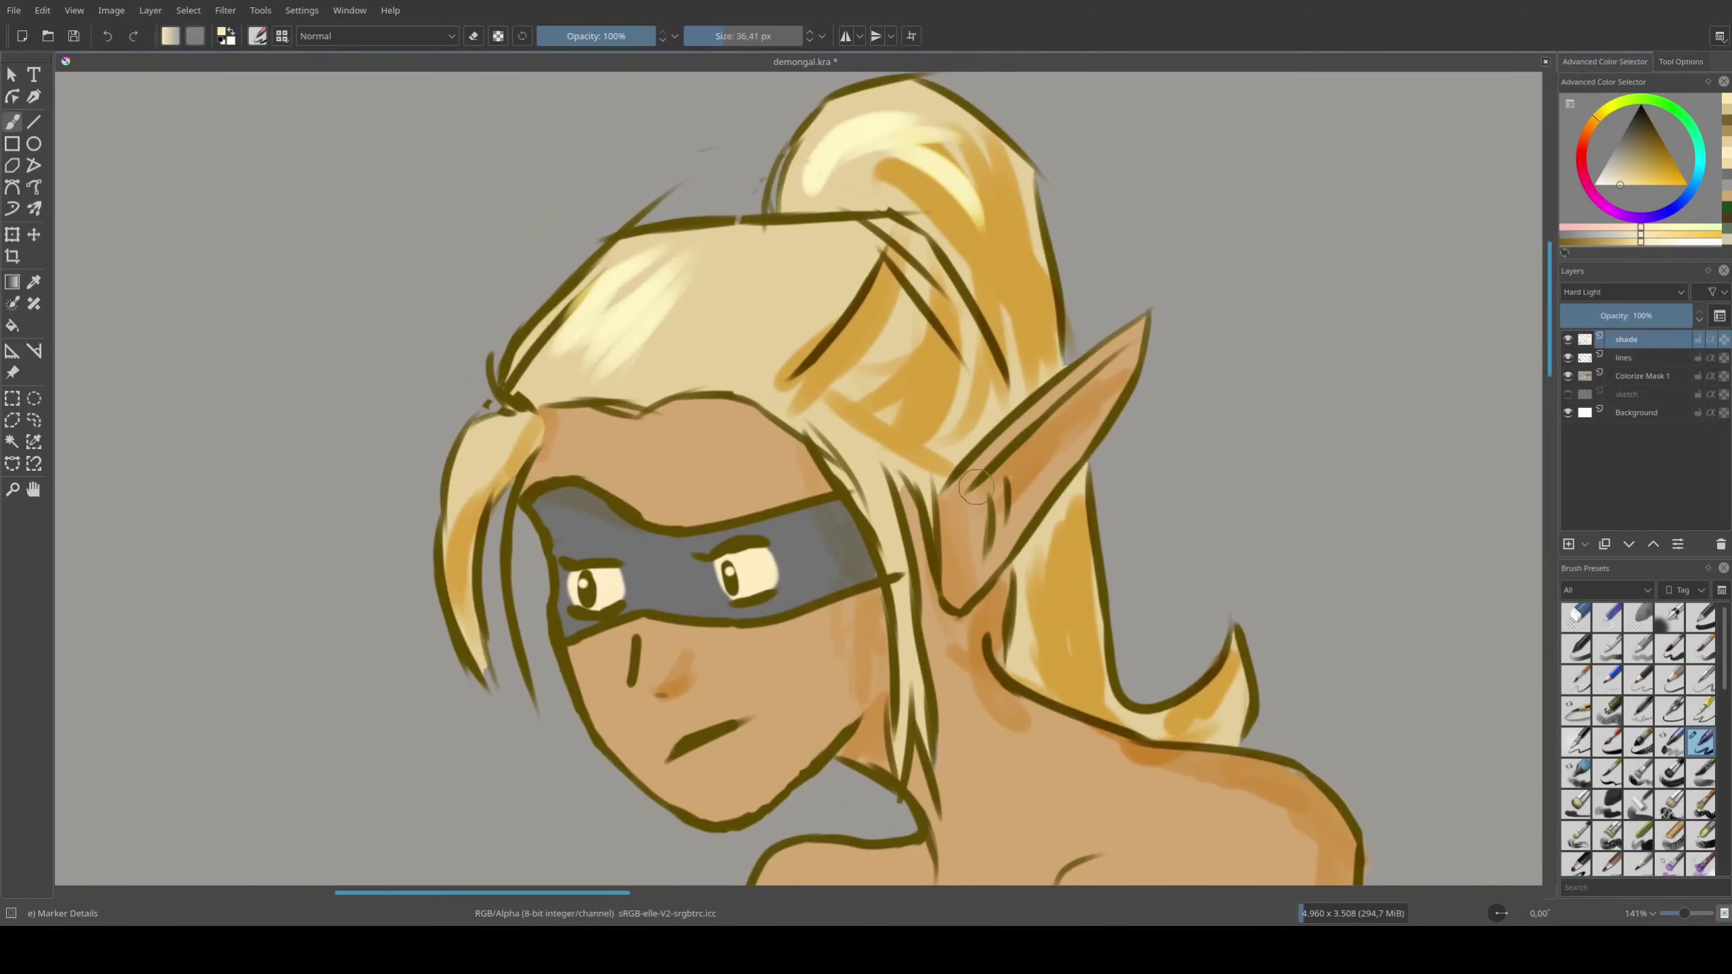
{"action": "mouse_move", "coordinate": [954, 498]}
{"action": "left_mouse_down"}
{"action": "mouse_move", "coordinate": [1063, 409]}
{"action": "mouse_move", "coordinate": [1075, 270]}
{"action": "left_mouse_up"}
{"action": "left_click_drag", "start_coordinate": [645, 327], "coordinate": [658, 504]}
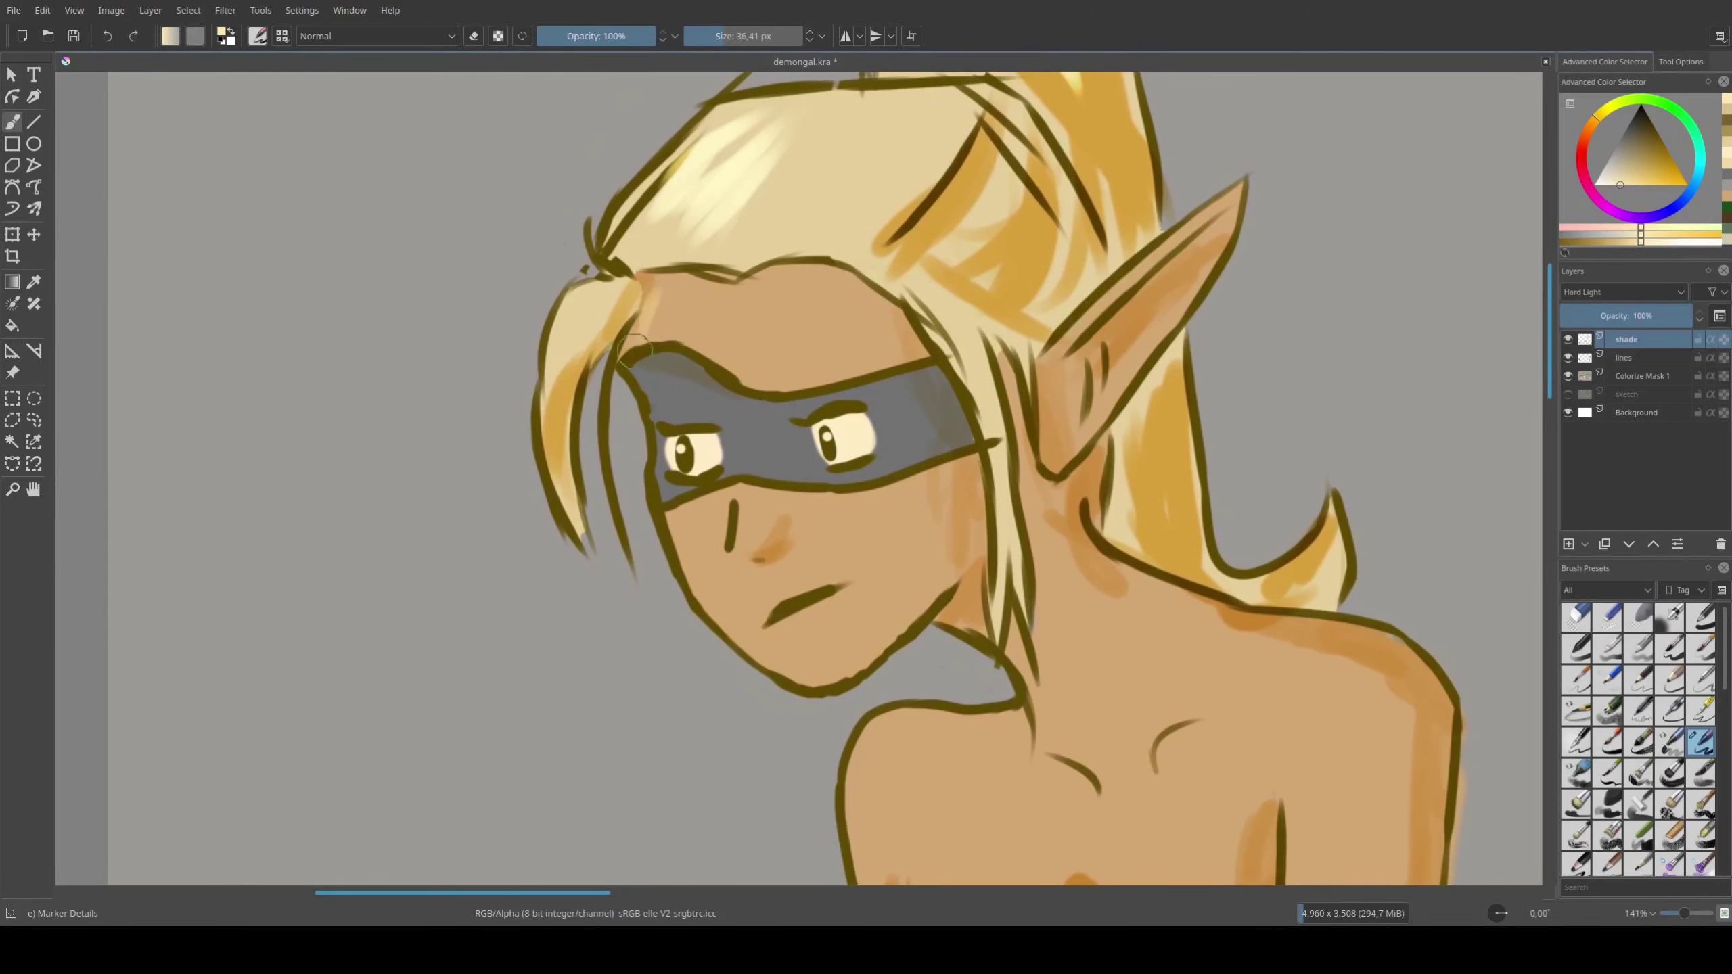
{"action": "key", "text": "ctrl+z"}
{"action": "mouse_move", "coordinate": [641, 372]}
{"action": "left_mouse_down"}
{"action": "mouse_move", "coordinate": [665, 509]}
{"action": "mouse_move", "coordinate": [764, 658]}
{"action": "mouse_move", "coordinate": [842, 584]}
{"action": "left_mouse_up"}
{"action": "mouse_move", "coordinate": [732, 505]}
{"action": "left_mouse_down"}
{"action": "mouse_move", "coordinate": [731, 418]}
{"action": "mouse_move", "coordinate": [744, 542]}
{"action": "left_mouse_up"}
{"action": "key", "text": "ctrl+z"}
Highlight the top elf's shoulder, collarbones and torso above the green top
{"action": "left_click_drag", "start_coordinate": [1114, 559], "coordinate": [913, 471]}
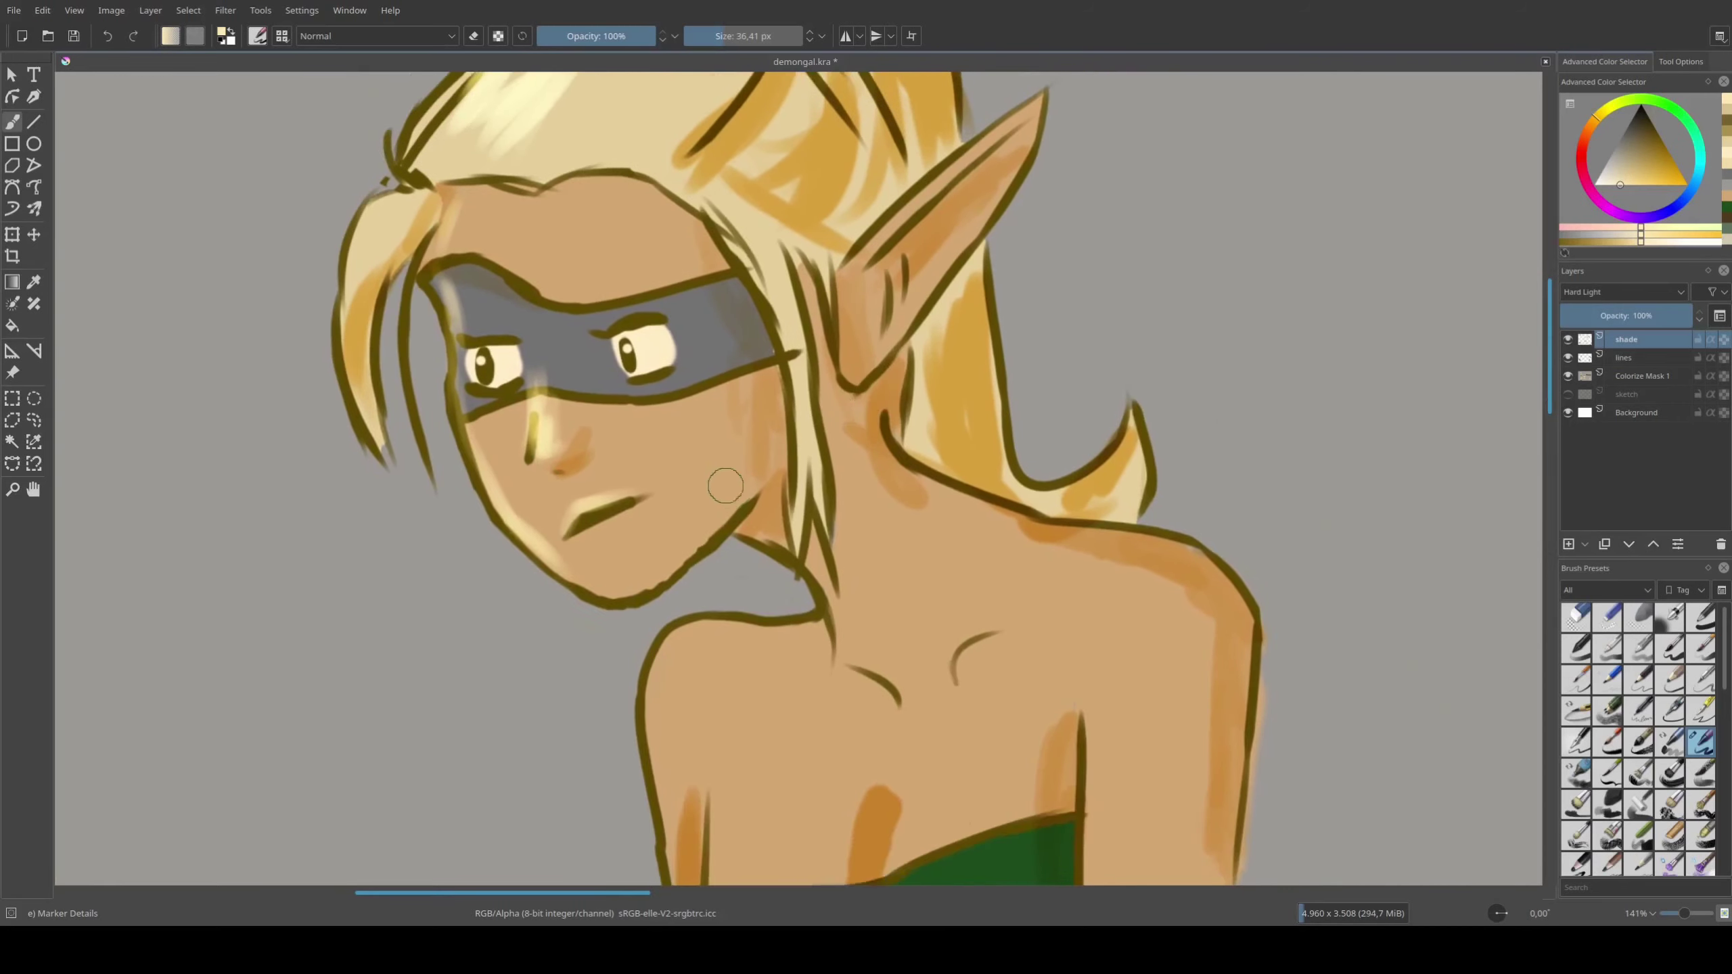
{"action": "left_click_drag", "start_coordinate": [672, 661], "coordinate": [777, 627]}
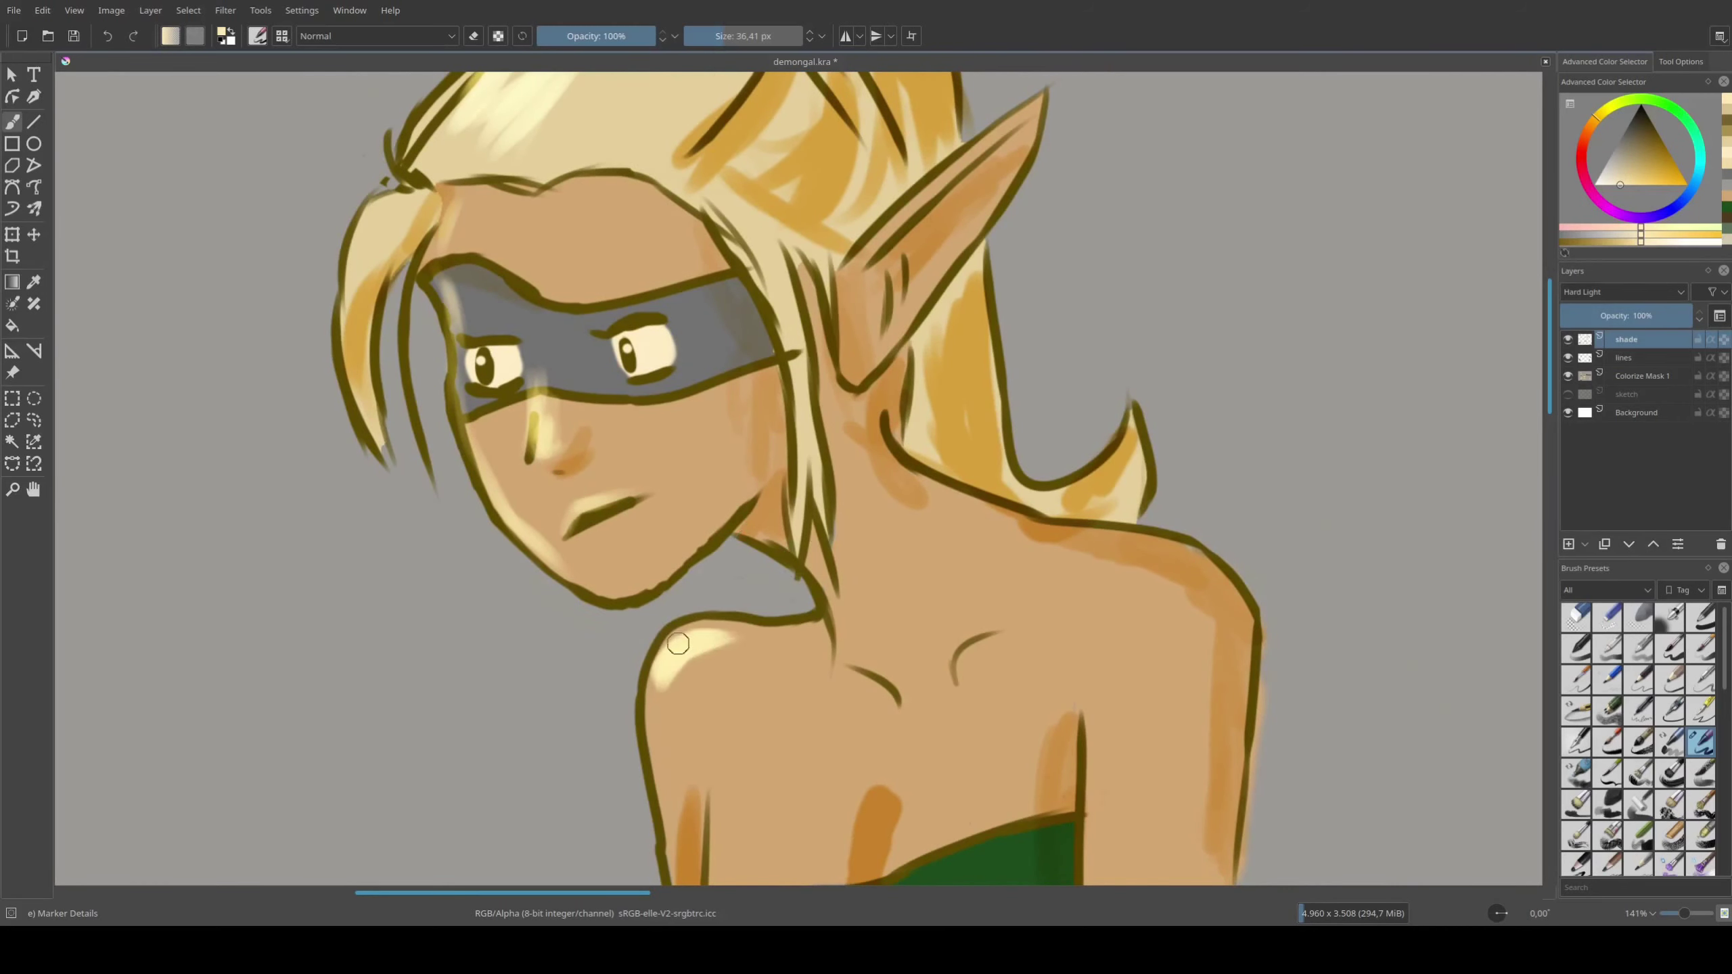
{"action": "left_click_drag", "start_coordinate": [655, 651], "coordinate": [641, 757]}
{"action": "mouse_move", "coordinate": [846, 625]}
{"action": "left_mouse_down"}
{"action": "mouse_move", "coordinate": [862, 492]}
{"action": "mouse_move", "coordinate": [902, 552]}
{"action": "left_mouse_up"}
{"action": "left_click_drag", "start_coordinate": [969, 505], "coordinate": [1020, 483]}
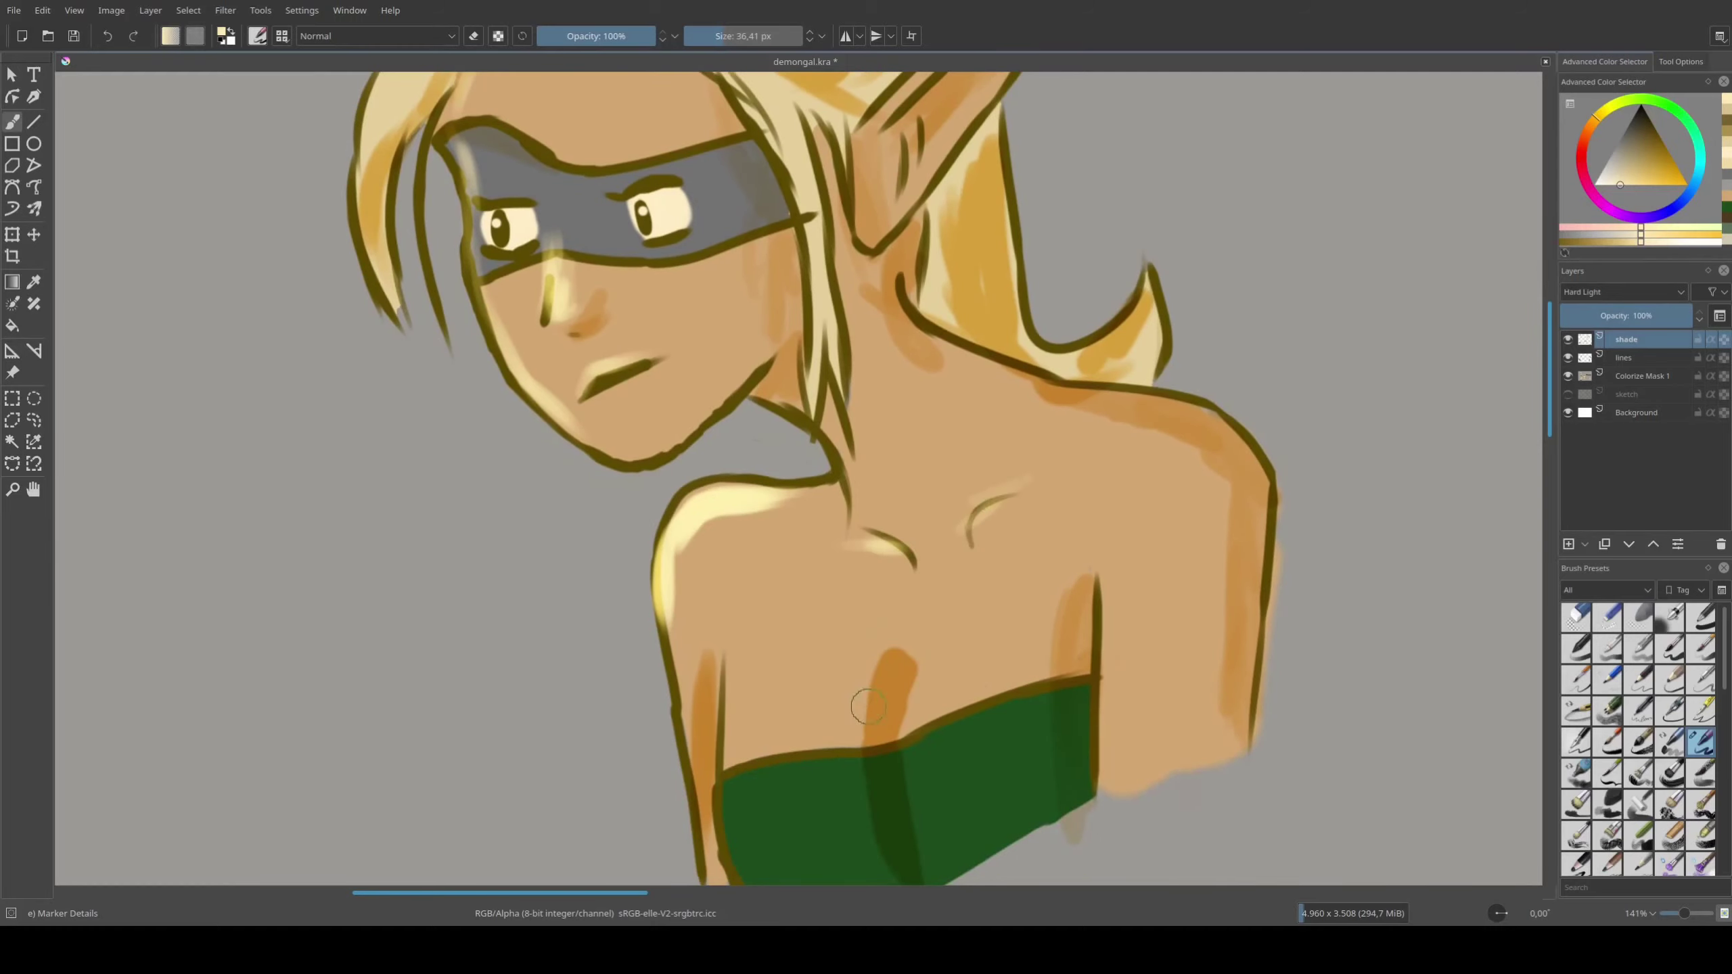
{"action": "left_click_drag", "start_coordinate": [740, 685], "coordinate": [738, 733]}
{"action": "left_click_drag", "start_coordinate": [950, 655], "coordinate": [950, 678]}
{"action": "left_click_drag", "start_coordinate": [1117, 592], "coordinate": [1115, 734]}
{"action": "left_click_drag", "start_coordinate": [1081, 792], "coordinate": [665, 487]}
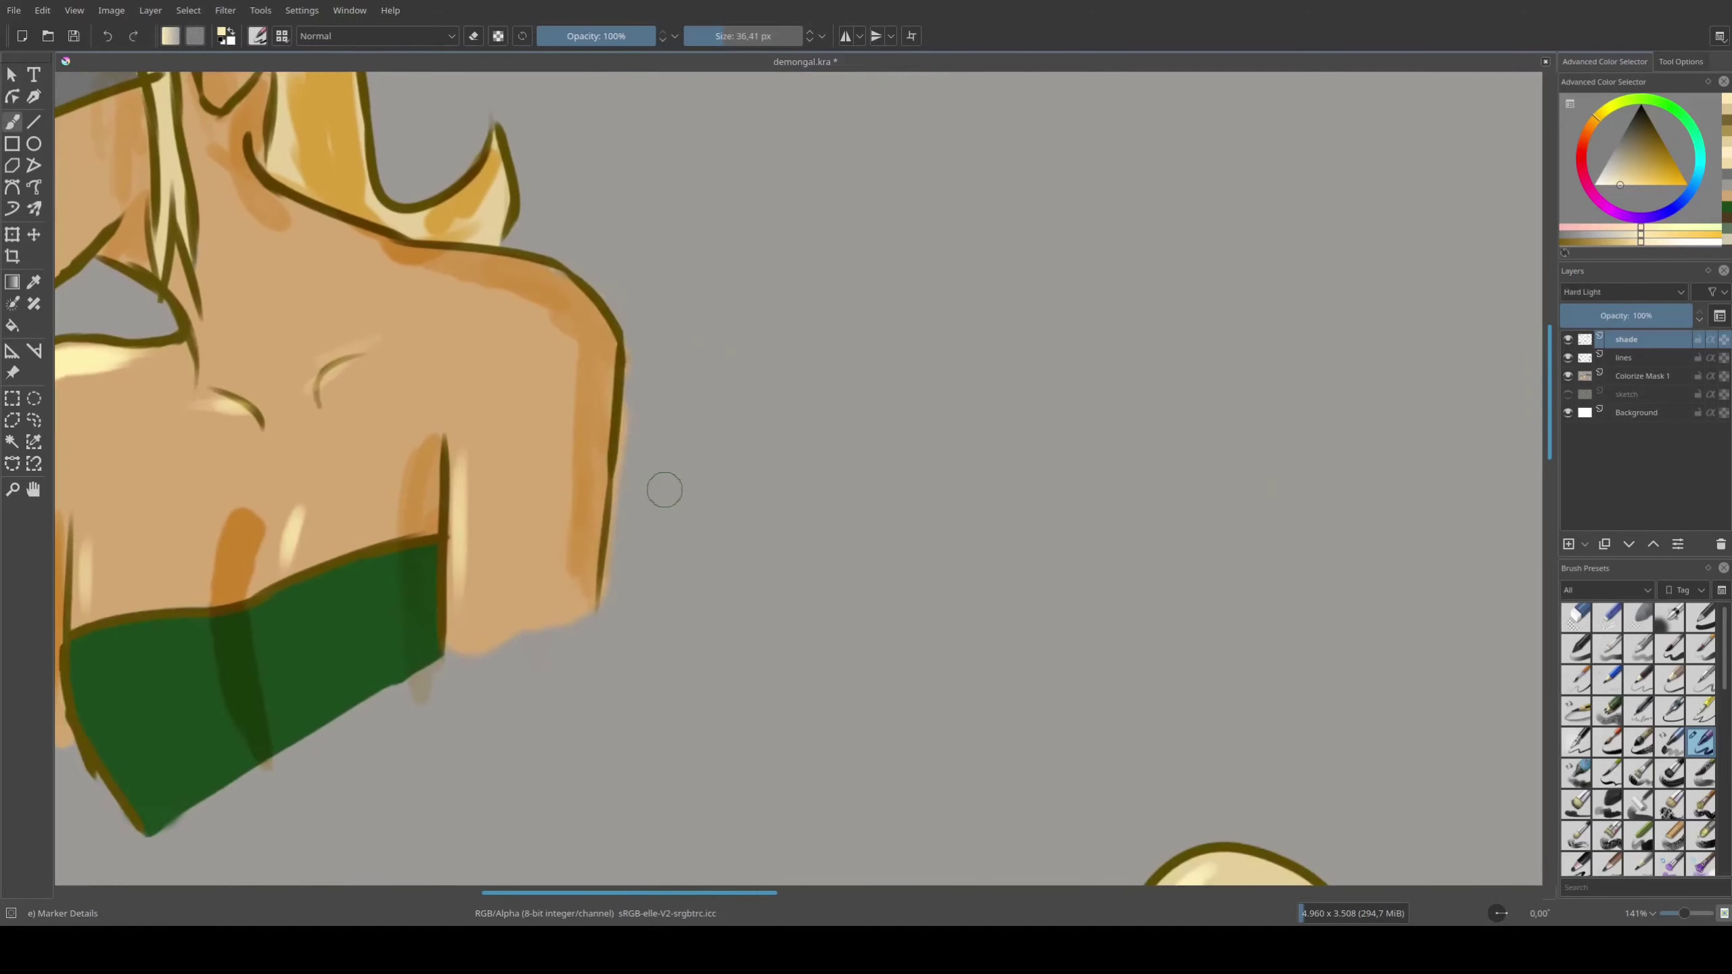
{"action": "left_click_drag", "start_coordinate": [1242, 575], "coordinate": [901, 302]}
{"action": "mouse_move", "coordinate": [1262, 853]}
{"action": "left_mouse_down"}
{"action": "mouse_move", "coordinate": [853, 539]}
{"action": "mouse_move", "coordinate": [1132, 313]}
{"action": "mouse_move", "coordinate": [862, 383]}
{"action": "left_mouse_up"}
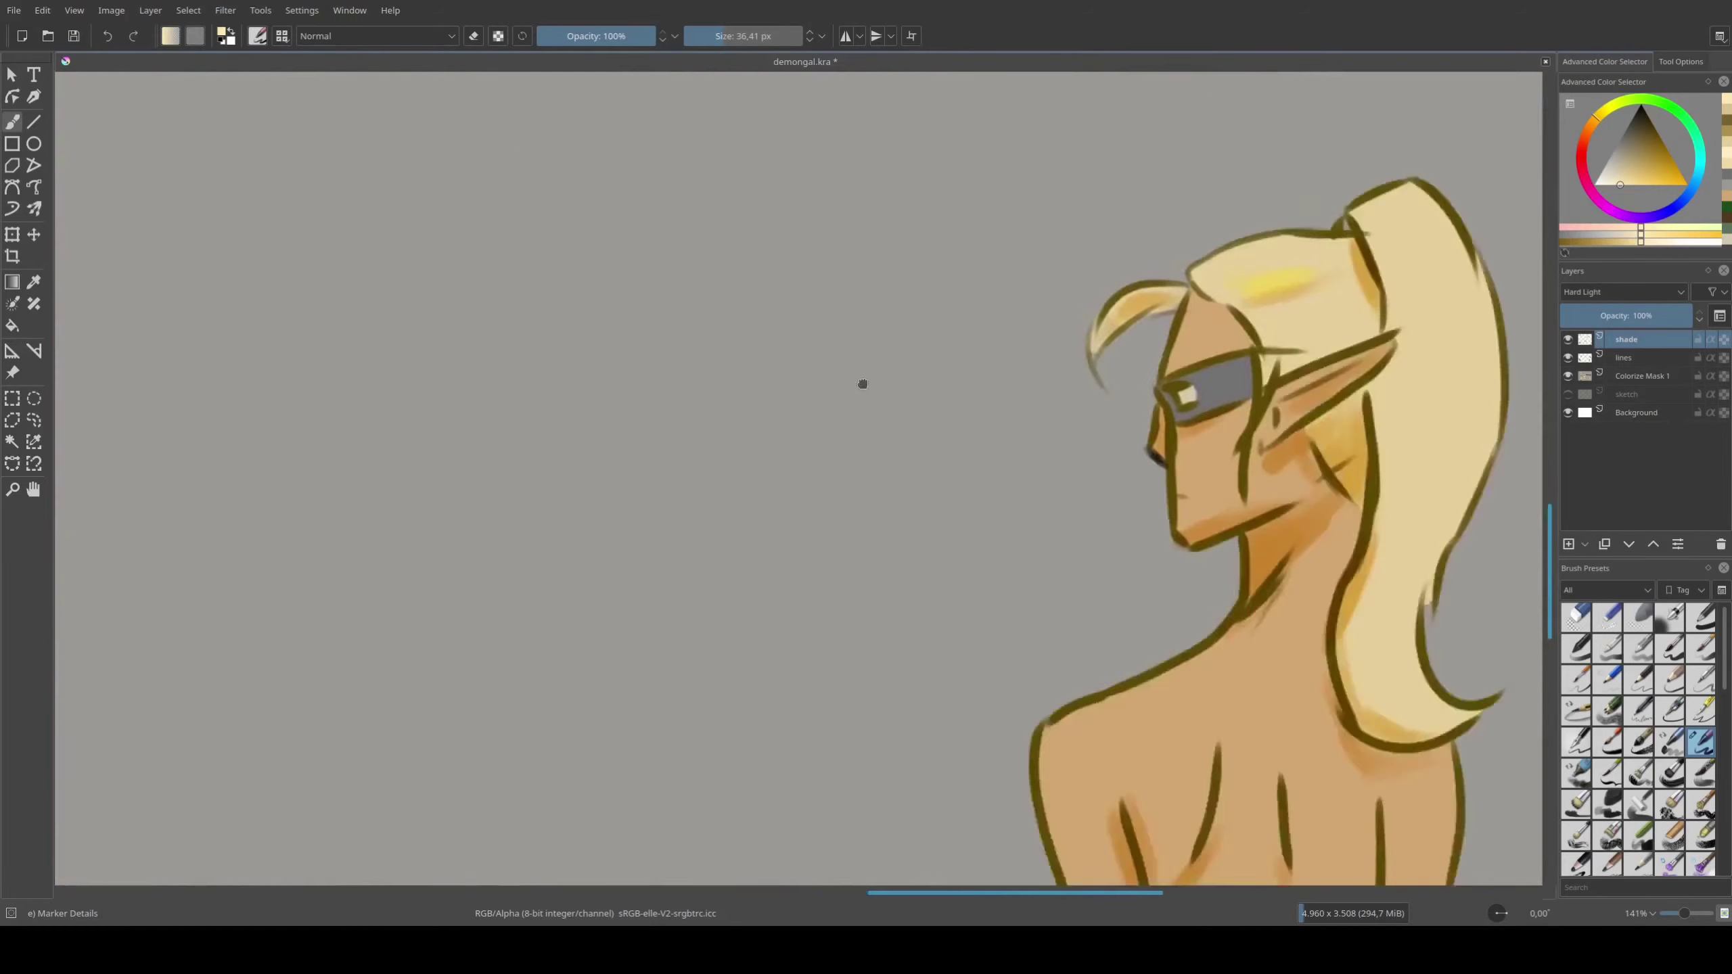
Brush pale highlights on the back-view elf's shoulder, torso edge, trouser waistband and ponytail
{"action": "left_click_drag", "start_coordinate": [1242, 622], "coordinate": [970, 431]}
{"action": "mouse_move", "coordinate": [766, 649]}
{"action": "left_mouse_down"}
{"action": "mouse_move", "coordinate": [762, 607]}
{"action": "mouse_move", "coordinate": [787, 797]}
{"action": "left_mouse_up"}
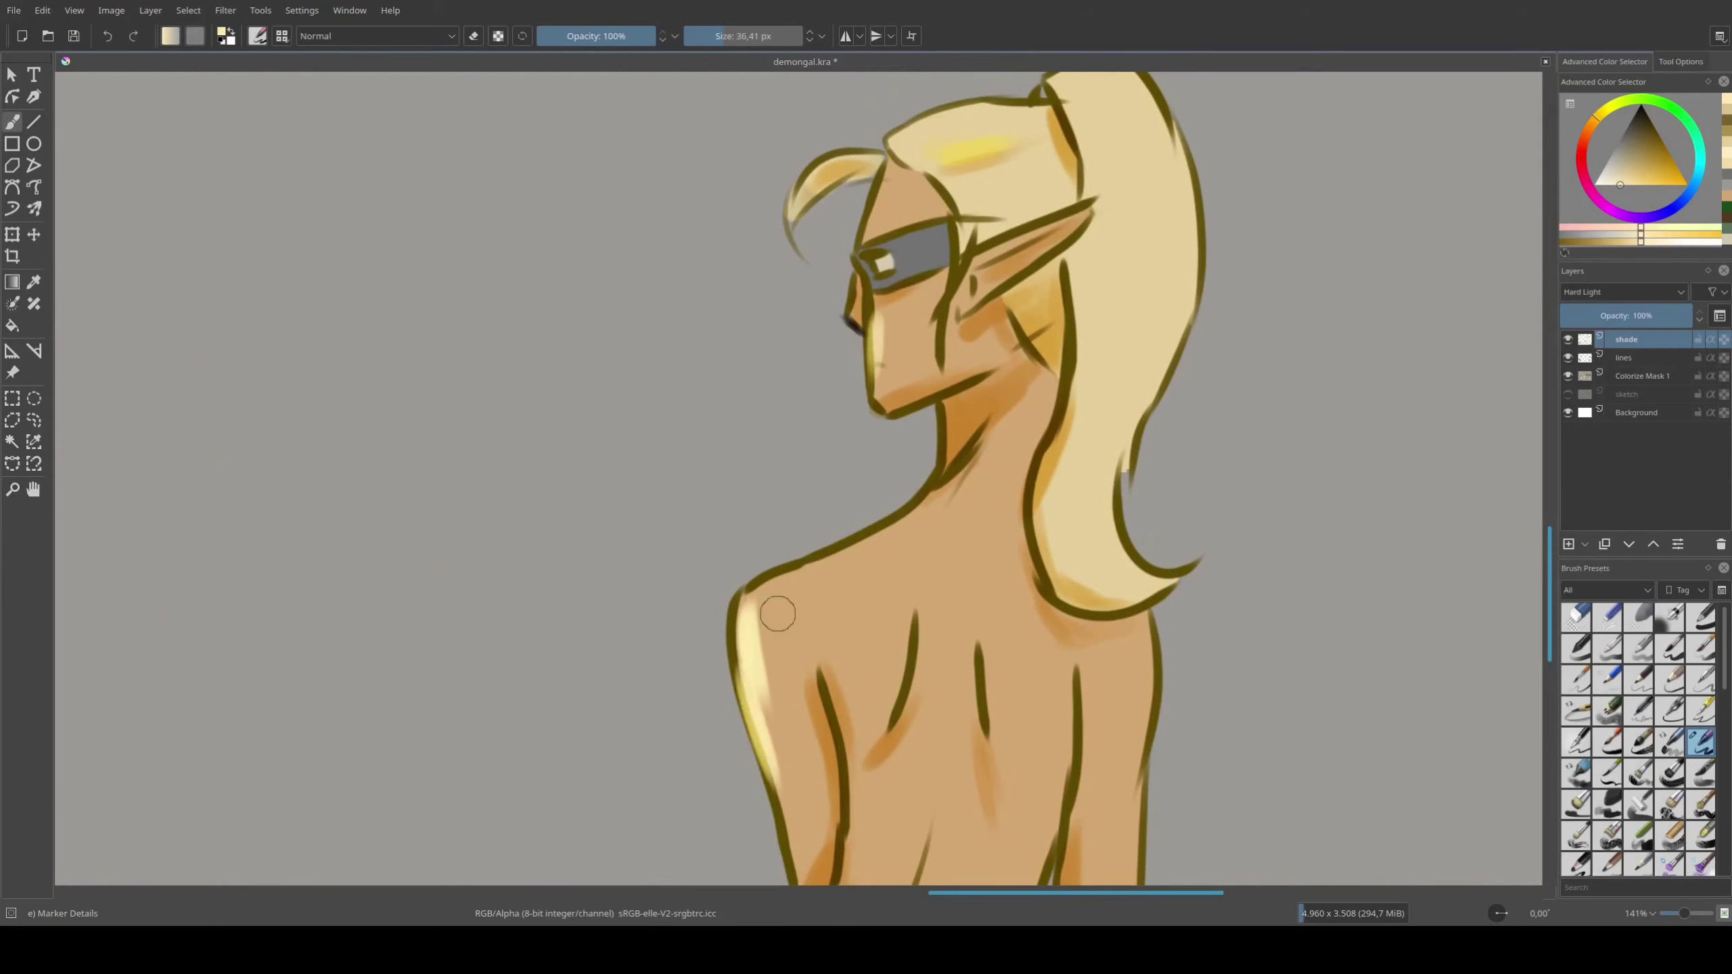
{"action": "mouse_move", "coordinate": [833, 563]}
{"action": "left_mouse_down"}
{"action": "mouse_move", "coordinate": [895, 426]}
{"action": "mouse_move", "coordinate": [854, 451]}
{"action": "left_mouse_up"}
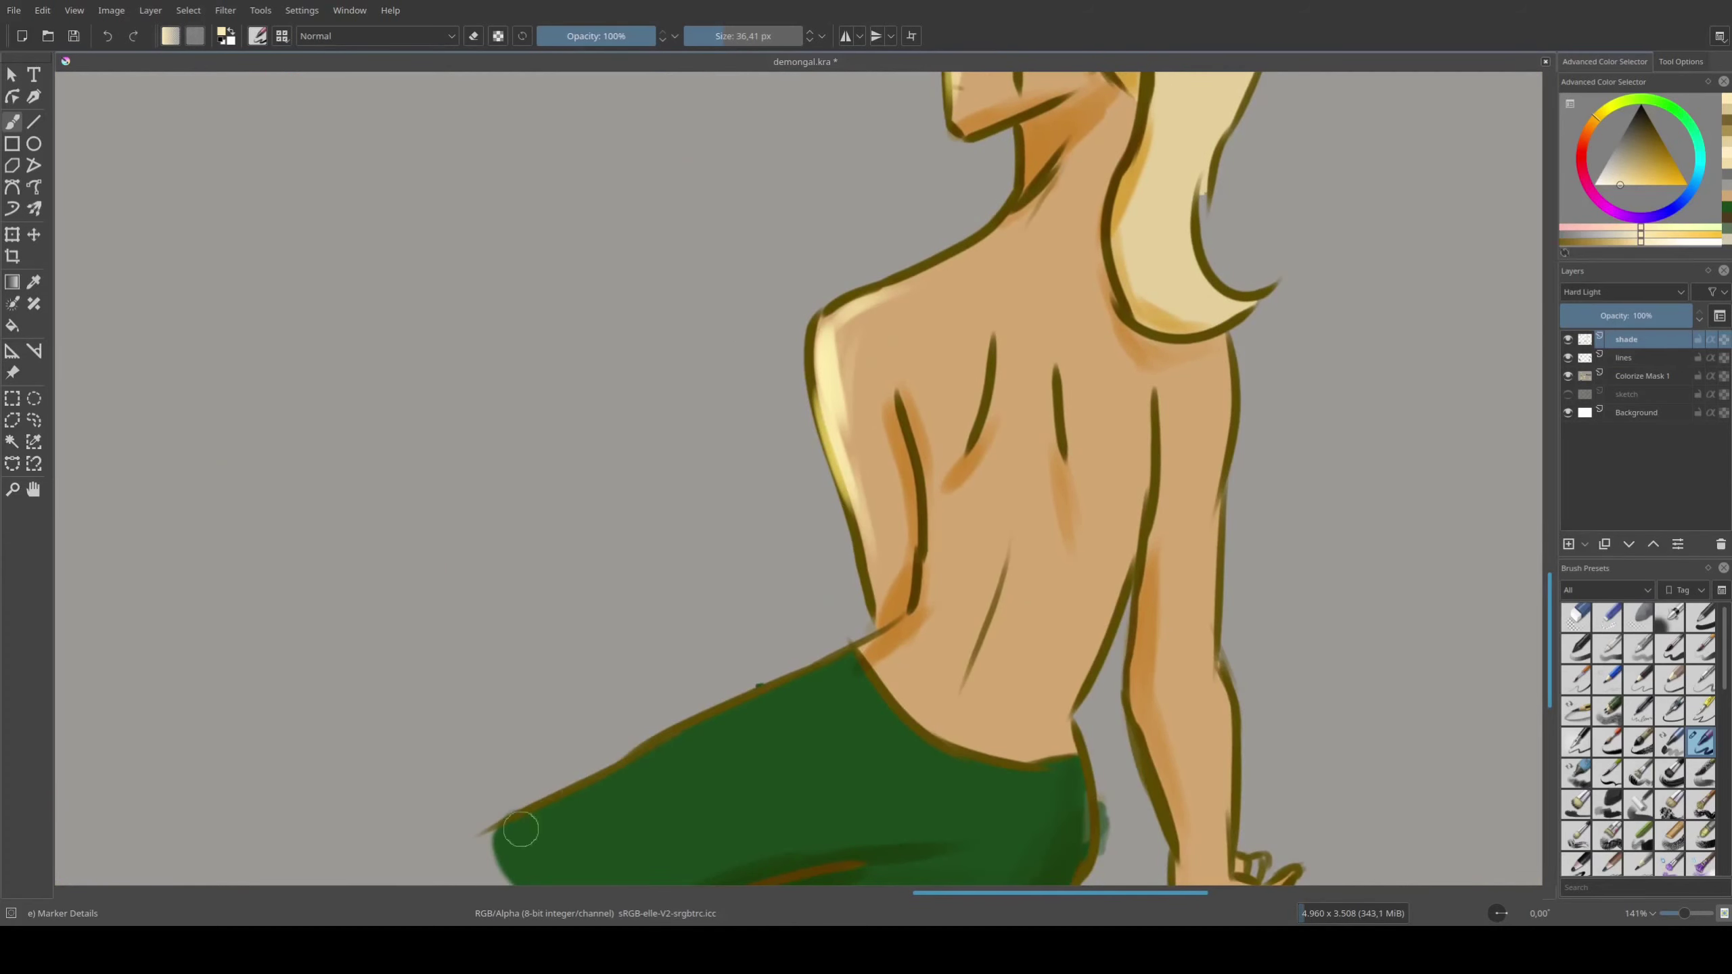
{"action": "mouse_move", "coordinate": [508, 829]}
{"action": "left_mouse_down"}
{"action": "mouse_move", "coordinate": [870, 645]}
{"action": "mouse_move", "coordinate": [976, 434]}
{"action": "left_mouse_up"}
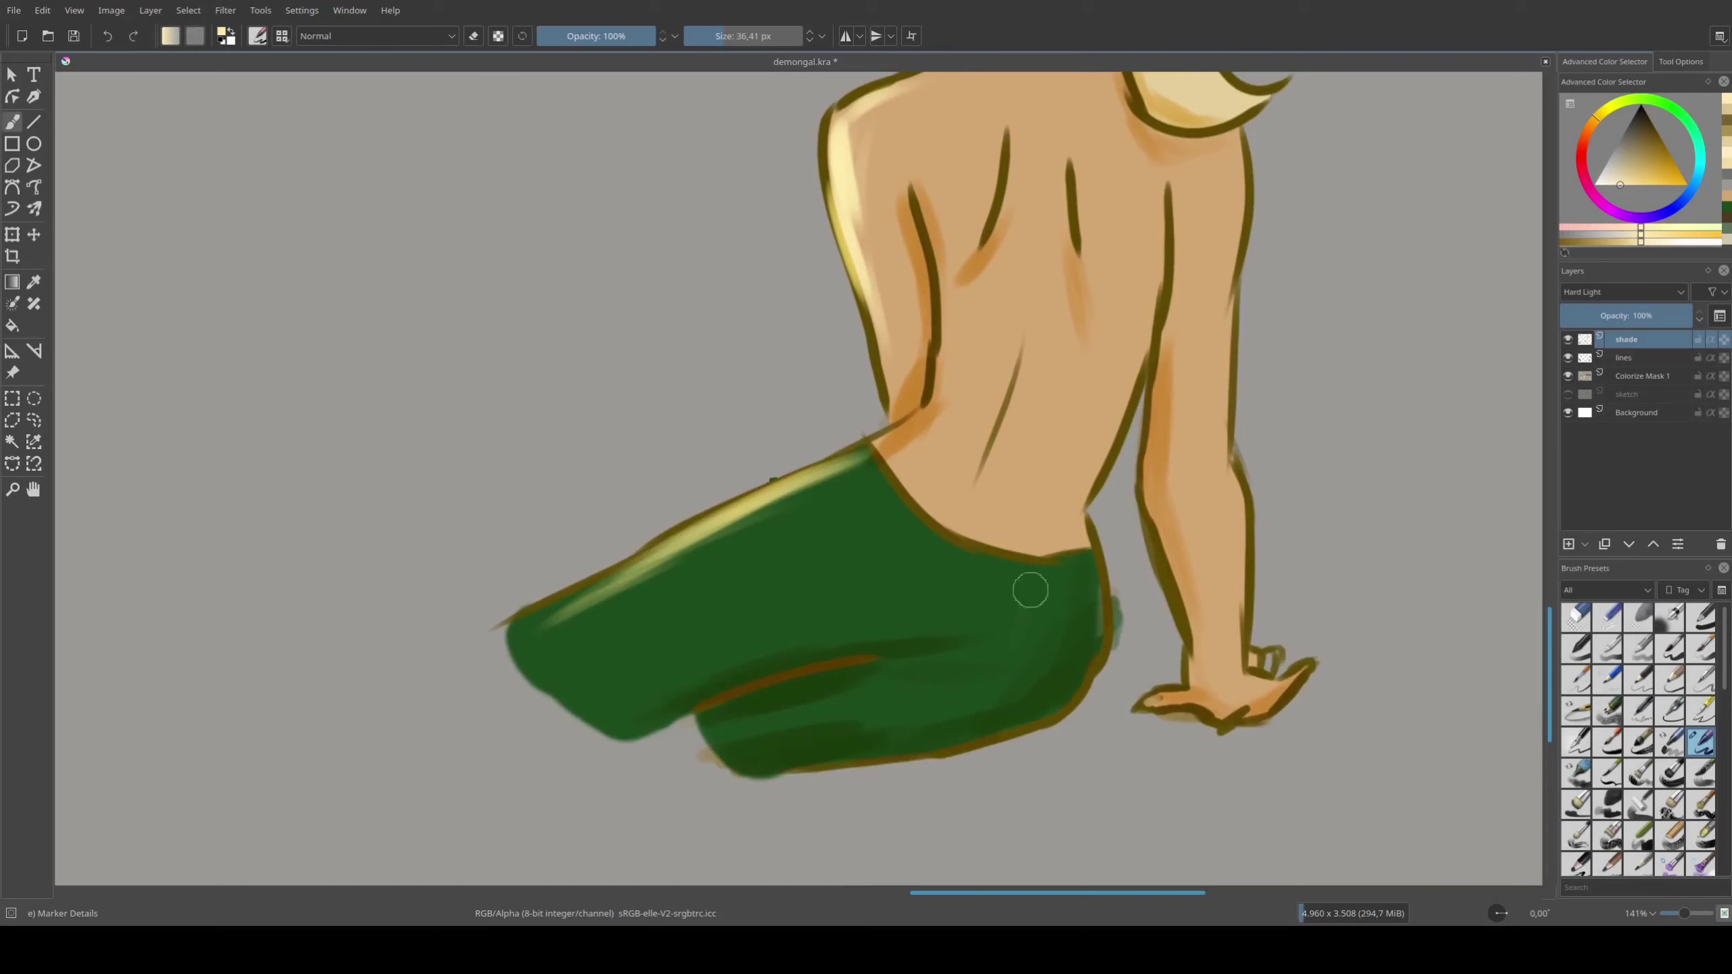
{"action": "left_click_drag", "start_coordinate": [1052, 317], "coordinate": [1052, 563]}
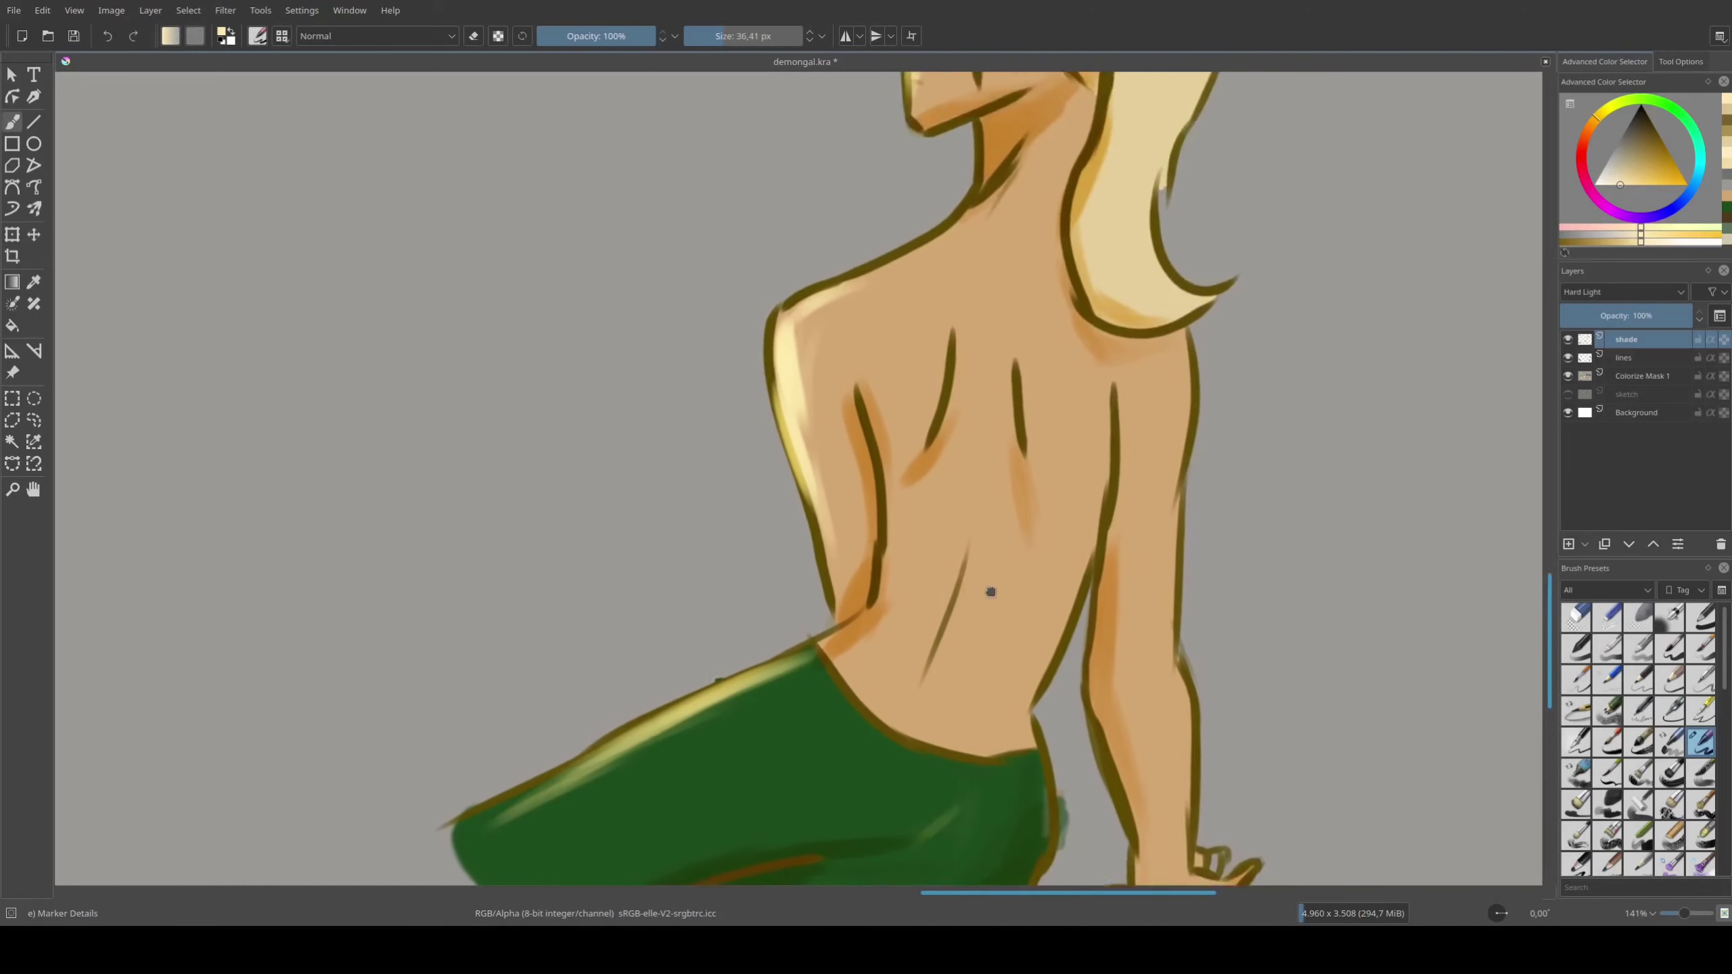
{"action": "scroll", "coordinate": [791, 531], "scroll_direction": "up", "scroll_amount": 6}
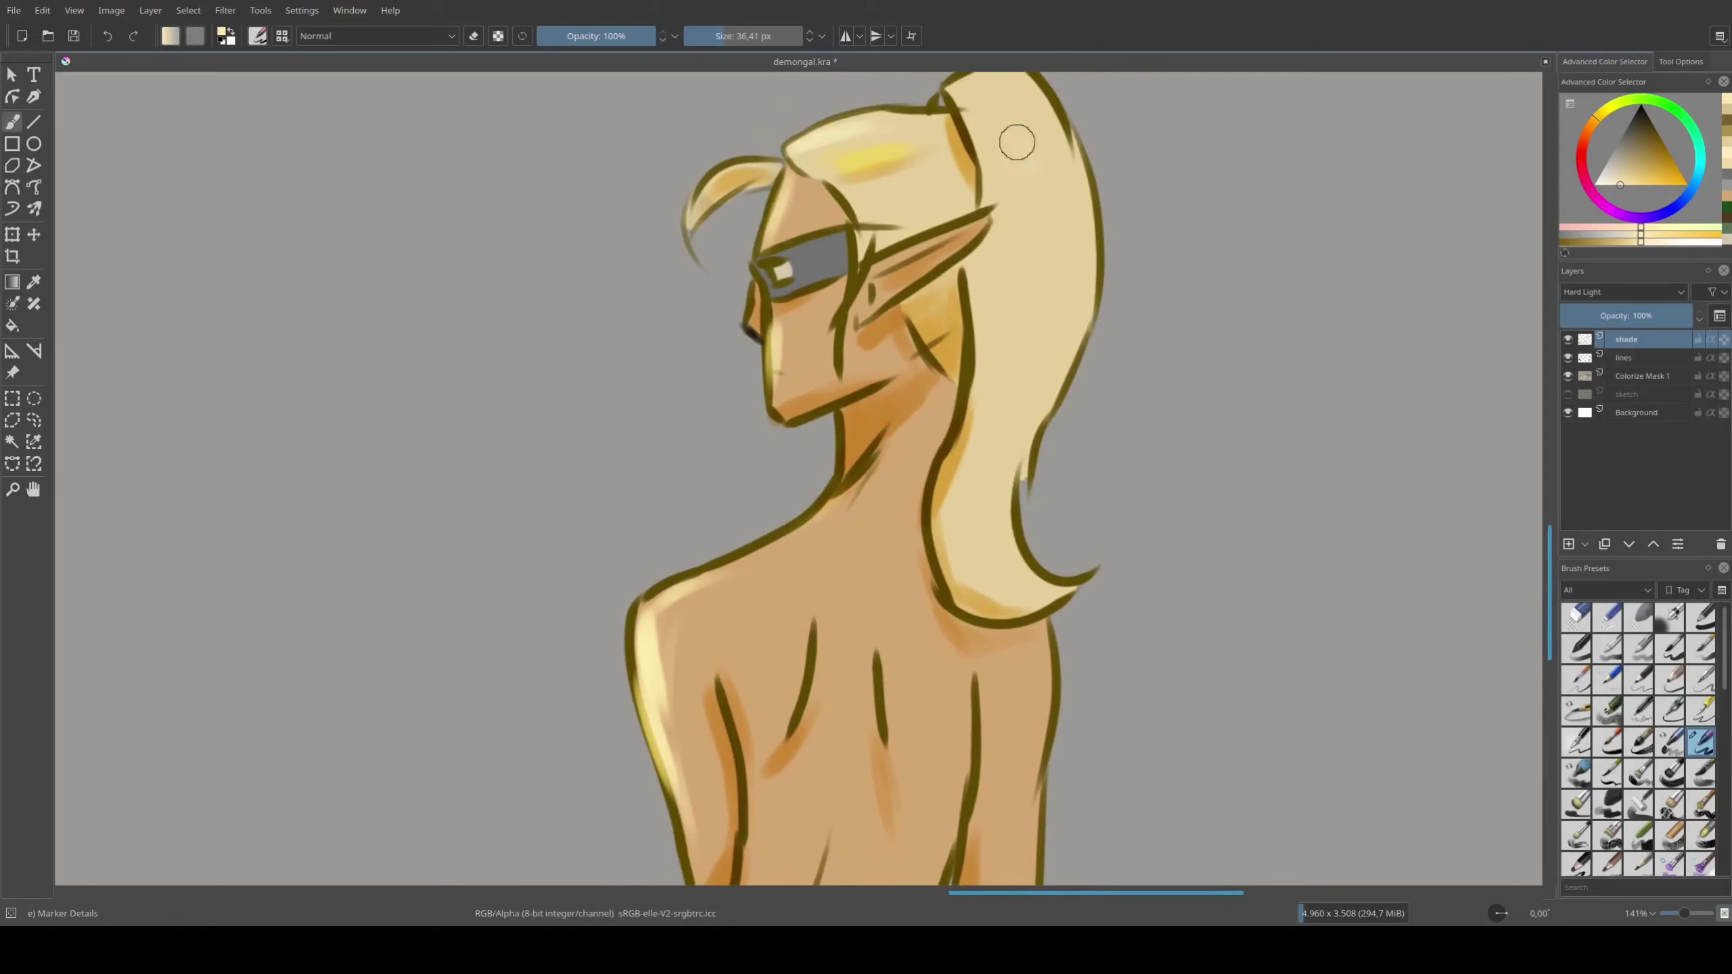
{"action": "left_click_drag", "start_coordinate": [1009, 105], "coordinate": [1056, 218]}
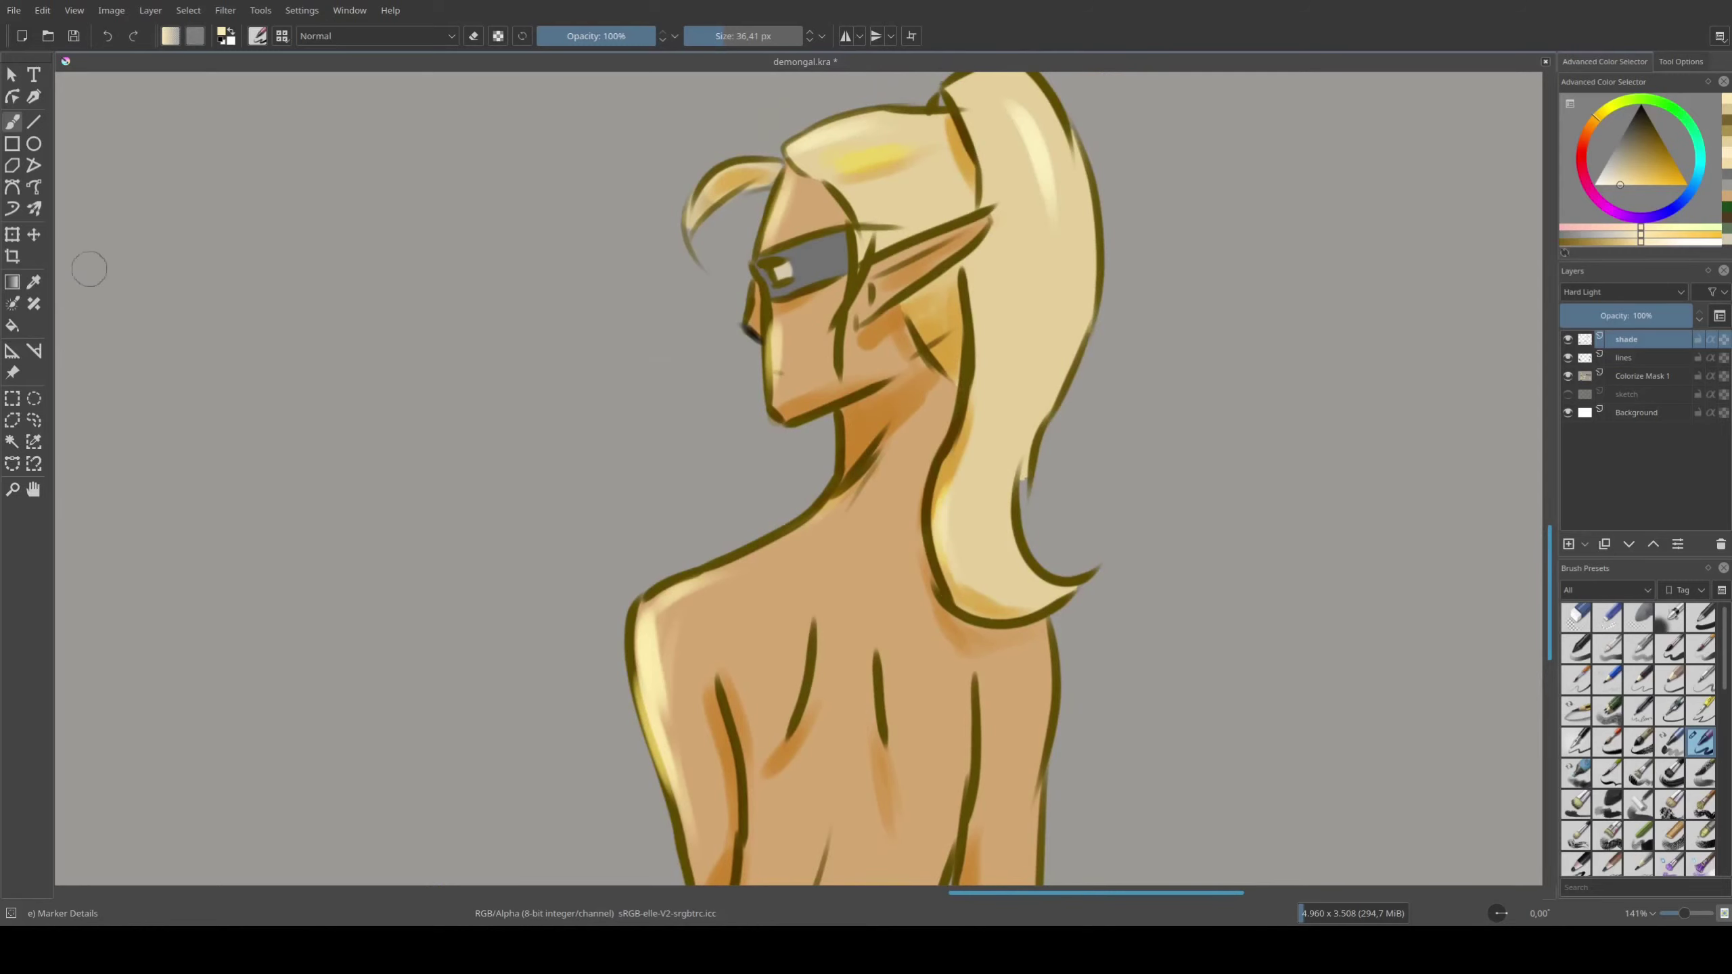